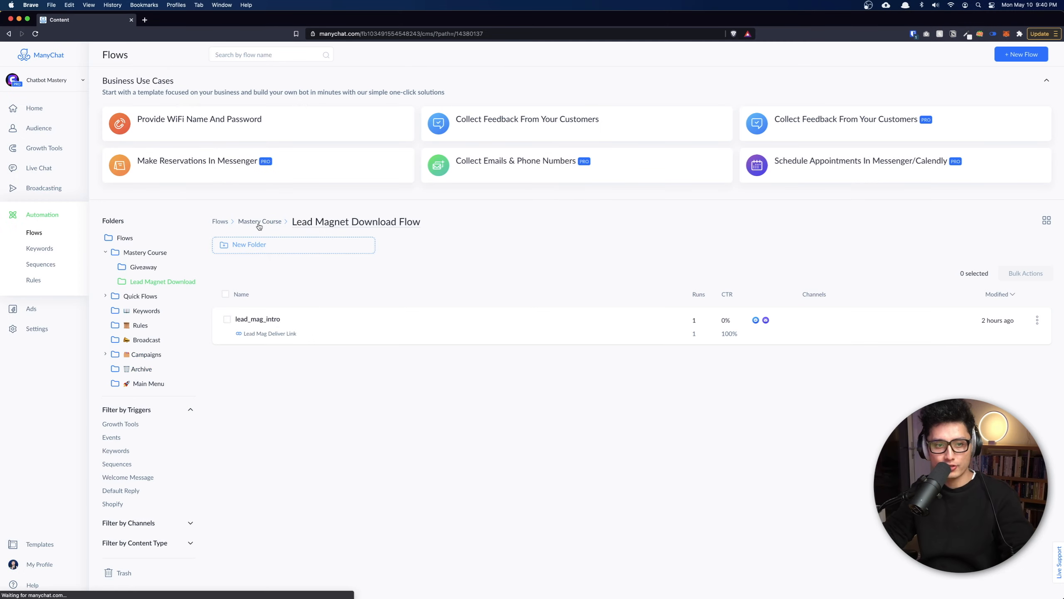
Open the Mastery Course folder in Flows.
click(256, 222)
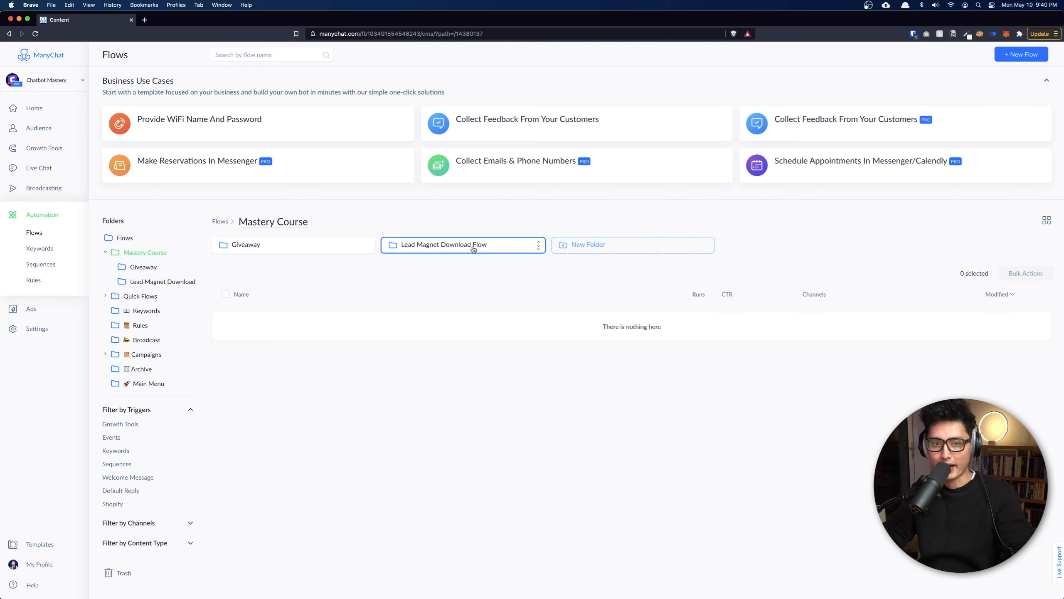
Create an empty flow named lead_mag_intro inside the Lead Magnet Download Flow folder.
click(430, 252)
click(1018, 54)
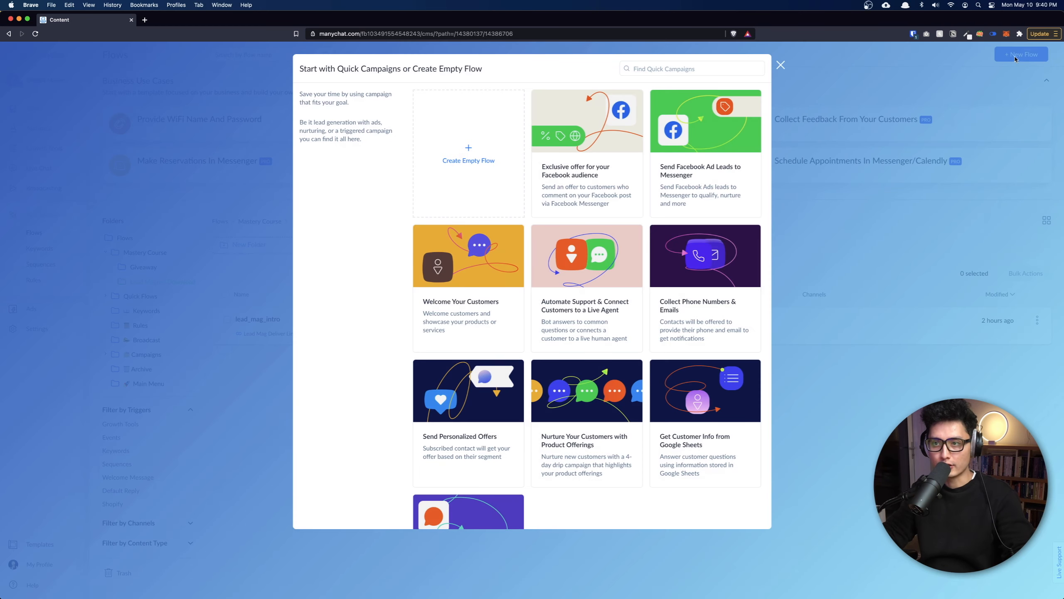
click(520, 134)
text(lead_mag_intro)
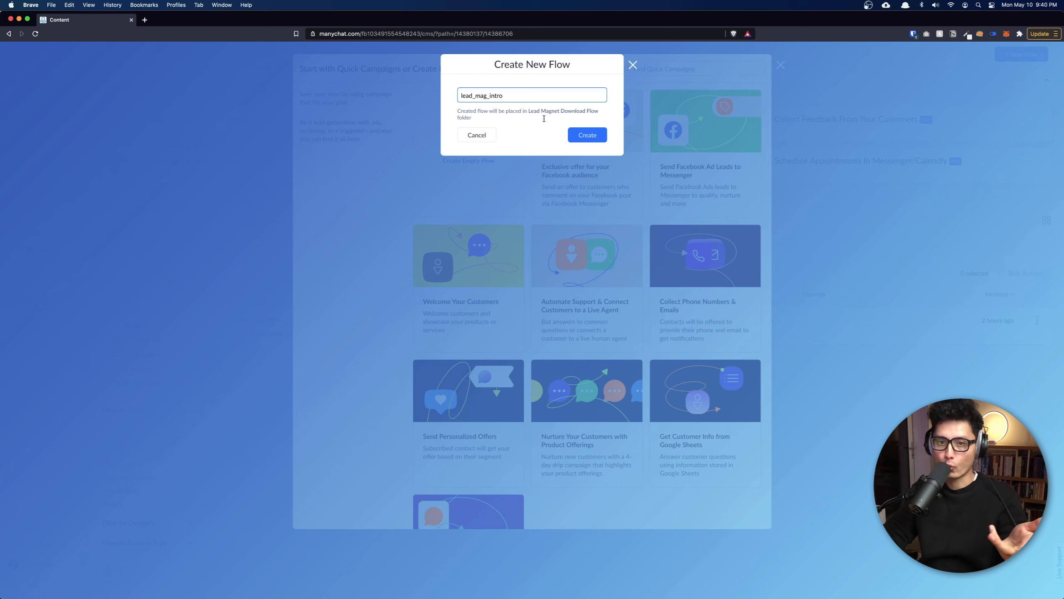
click(595, 139)
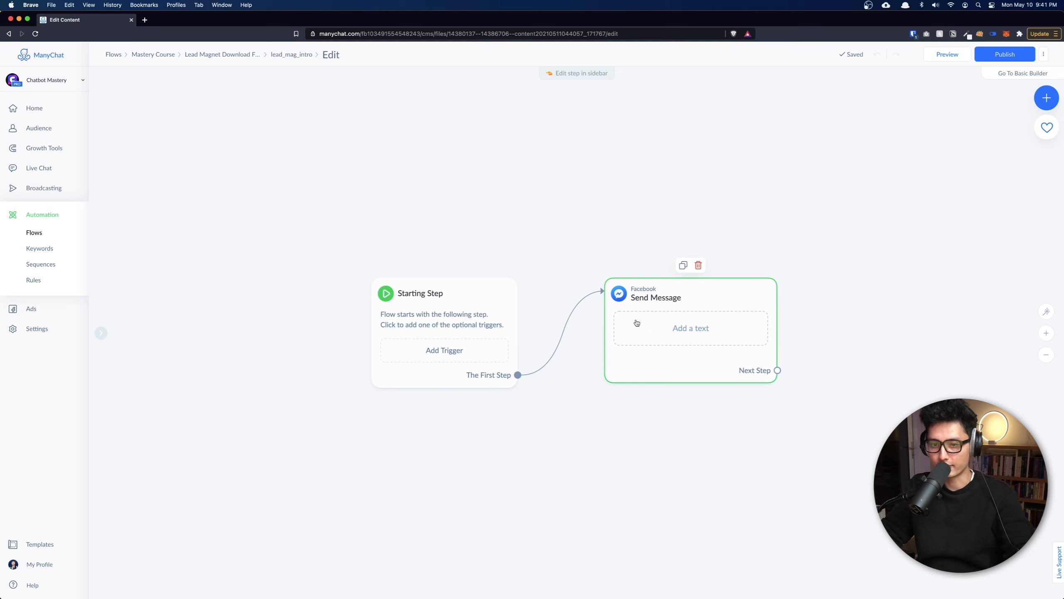
In the Send Message step, change the greeting word Welcome to Hey.
click(688, 336)
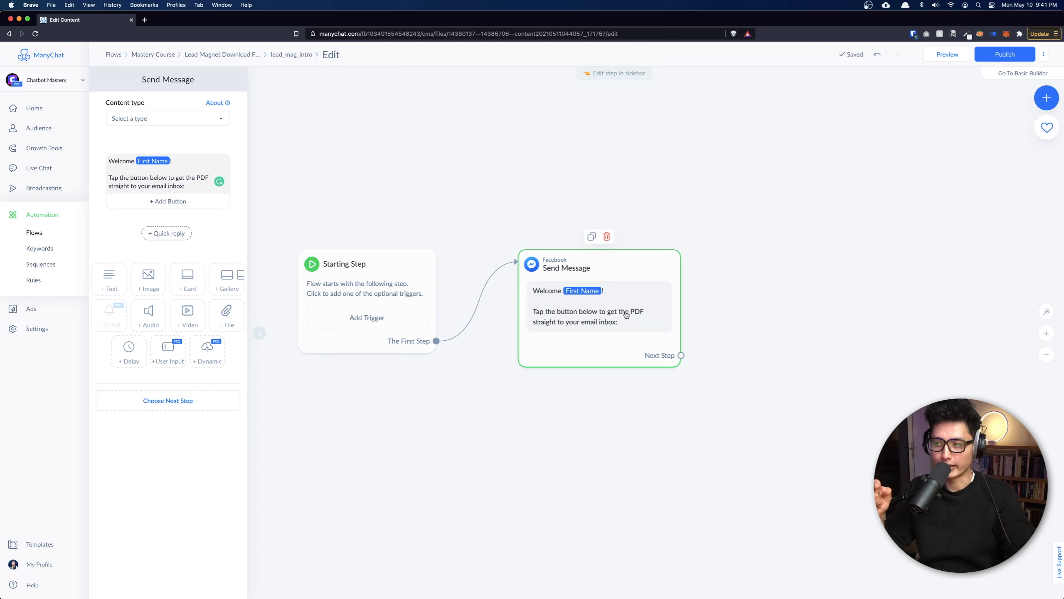
click(119, 160)
double_click(119, 160)
text(Hey)
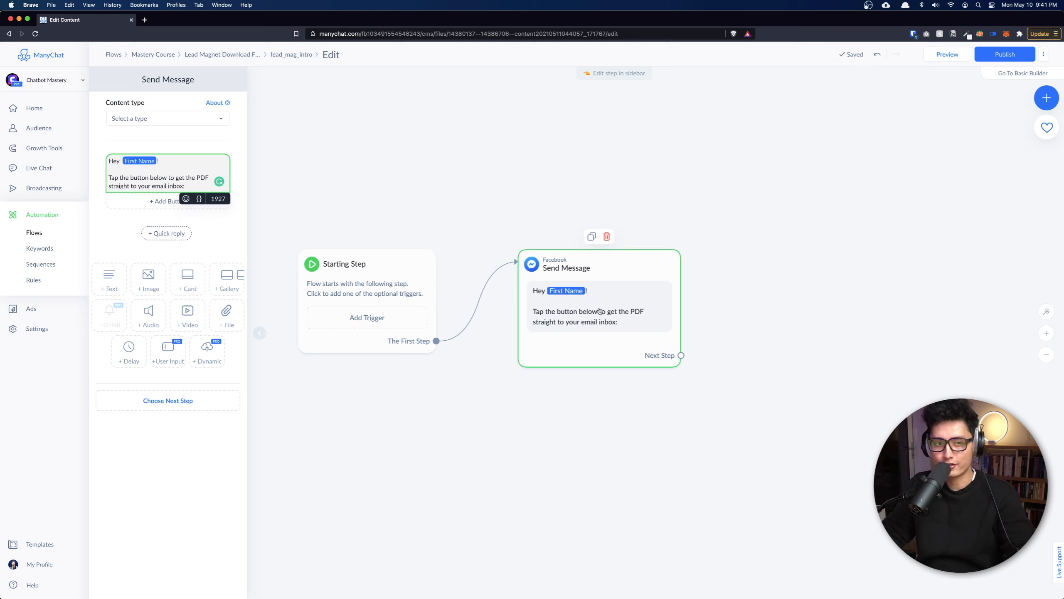
Try a First Name fallback of 'there', then clear it so no fallback remains.
click(144, 161)
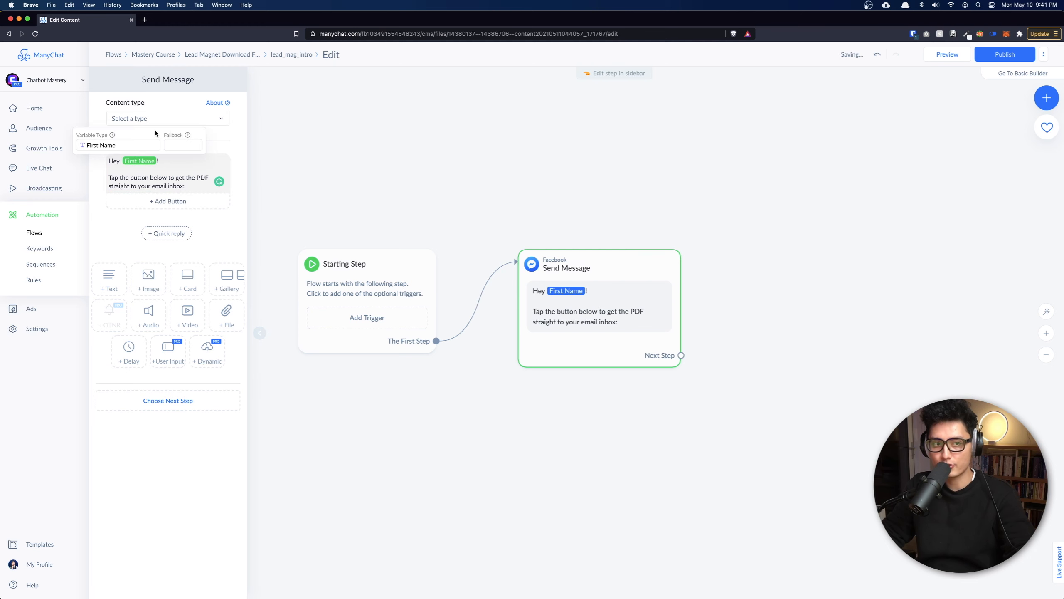
scroll(155, 131, up, 5)
mouse_move(571, 321)
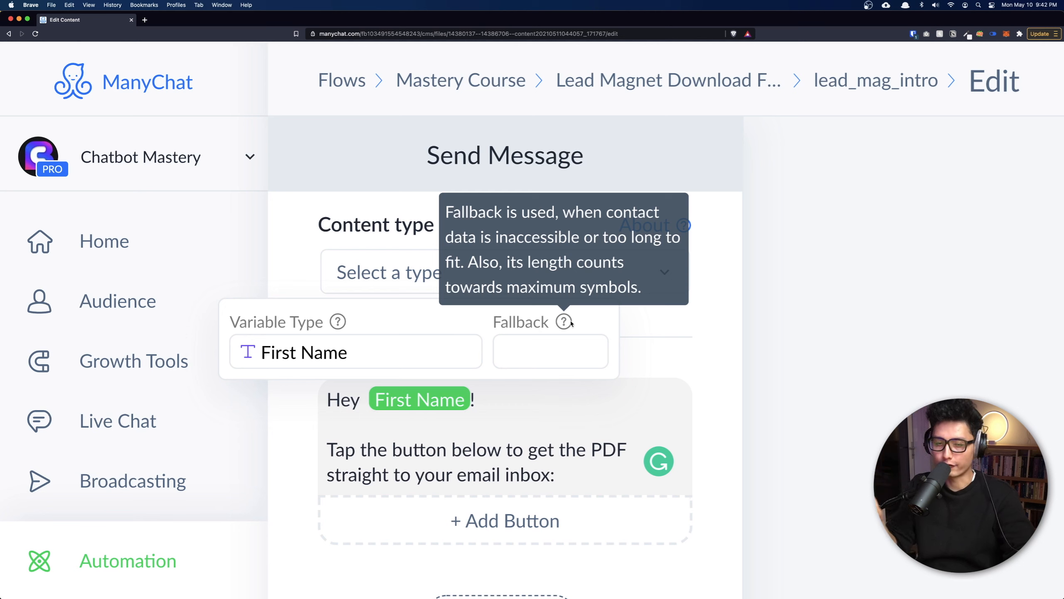
click(520, 349)
text(to y)
key(BackSpace)
text(here)
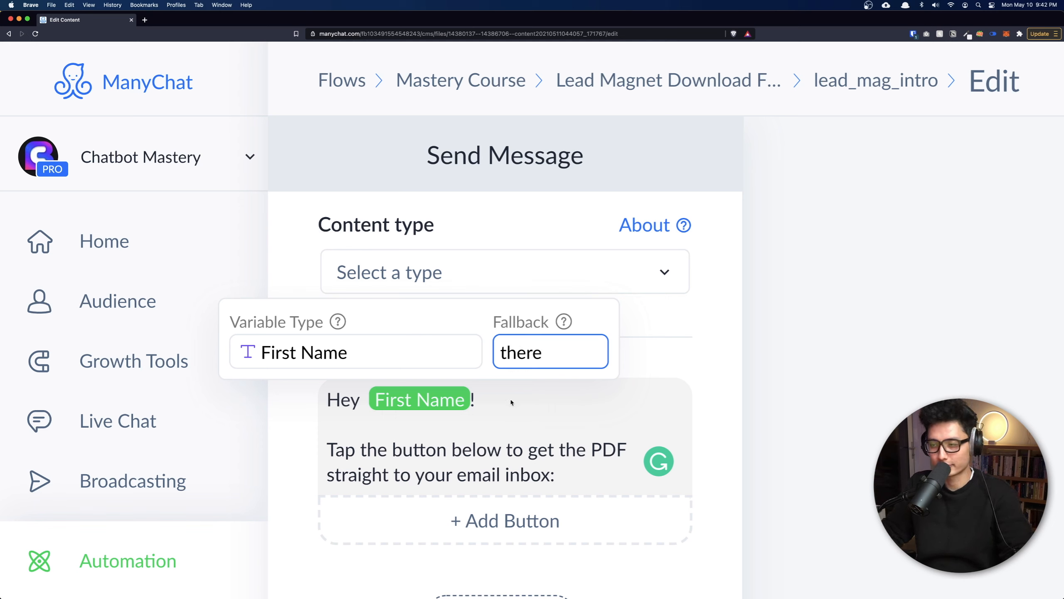
double_click(572, 355)
key(BackSpace)
Restore the greeting to Welcome and remove the extra space before First Name.
click(347, 405)
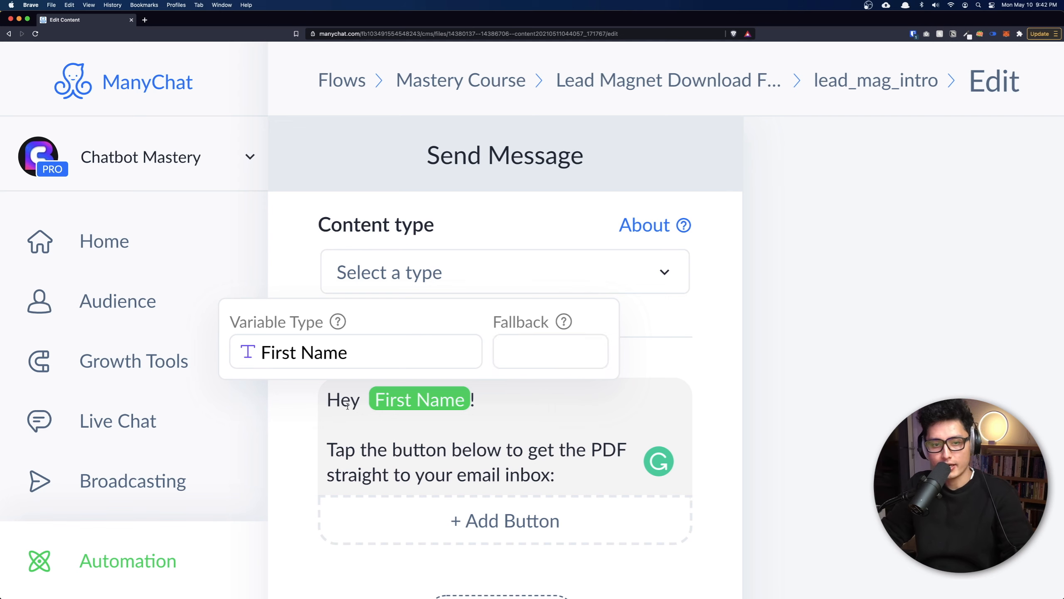
double_click(347, 406)
text(Welcome)
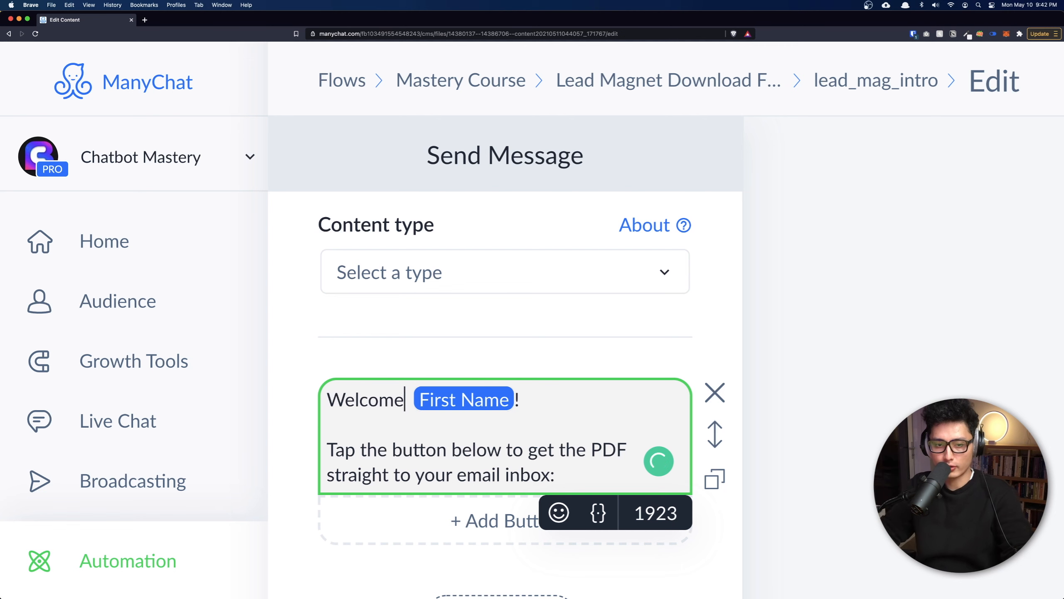
key(Delete)
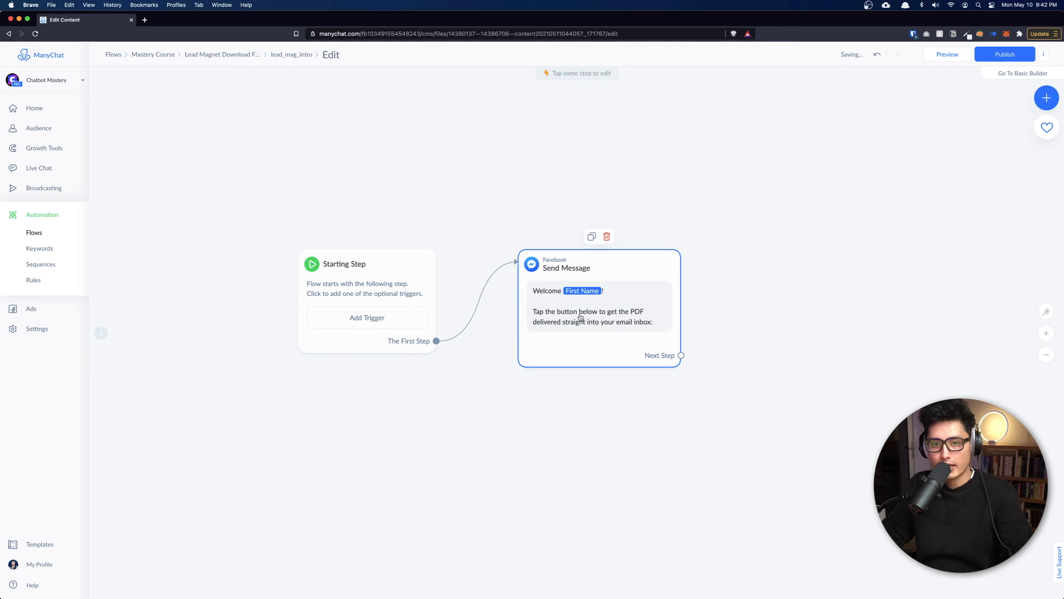
click(574, 315)
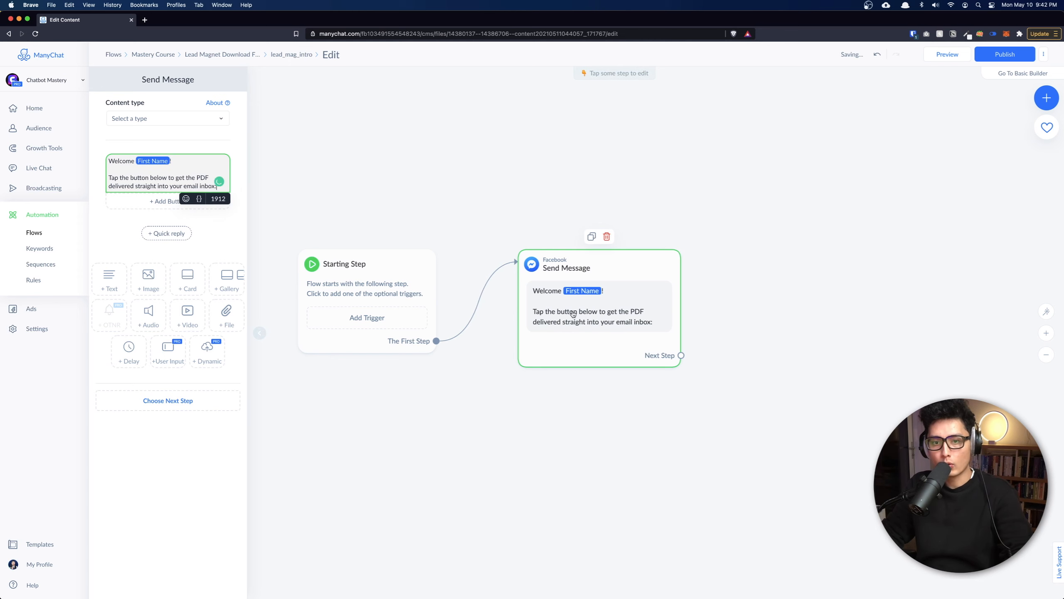
click(191, 282)
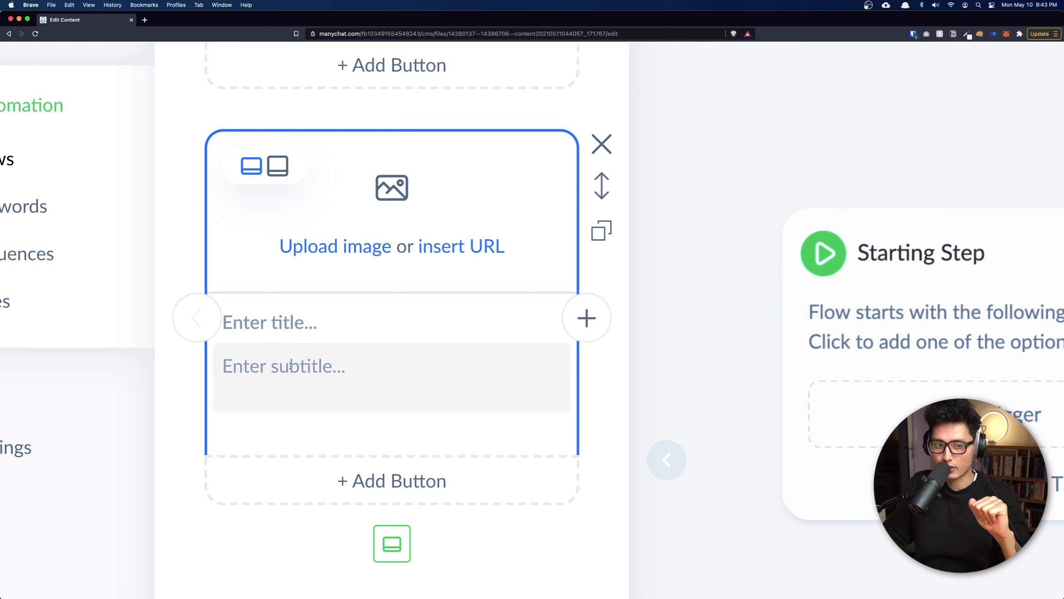
Switch the new empty card to the taller square image layout.
scroll(353, 380, down, 3)
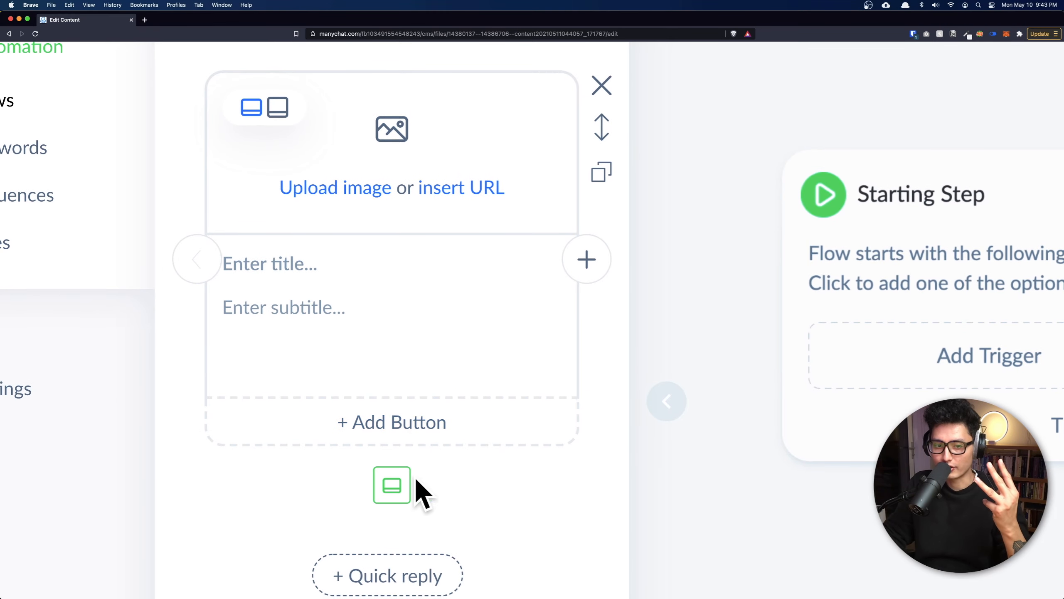
scroll(312, 315, up, 5)
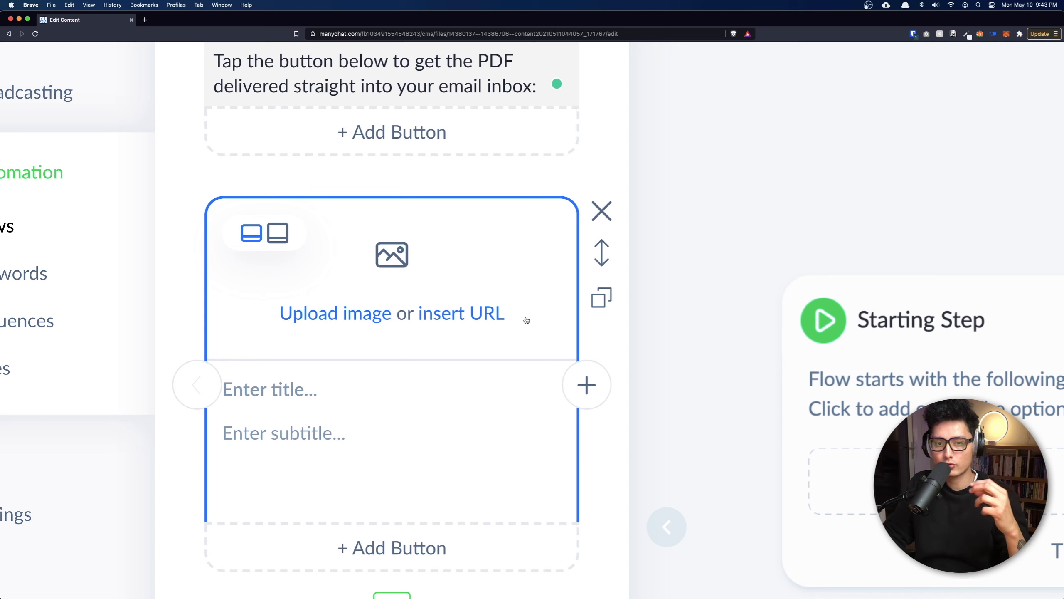
click(280, 234)
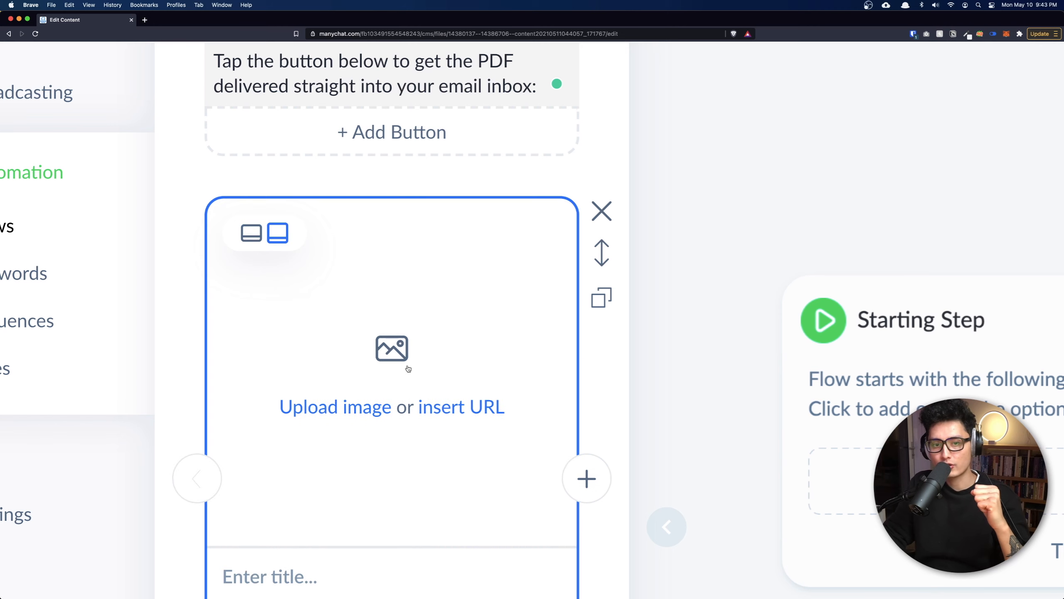
scroll(411, 368, down, 3)
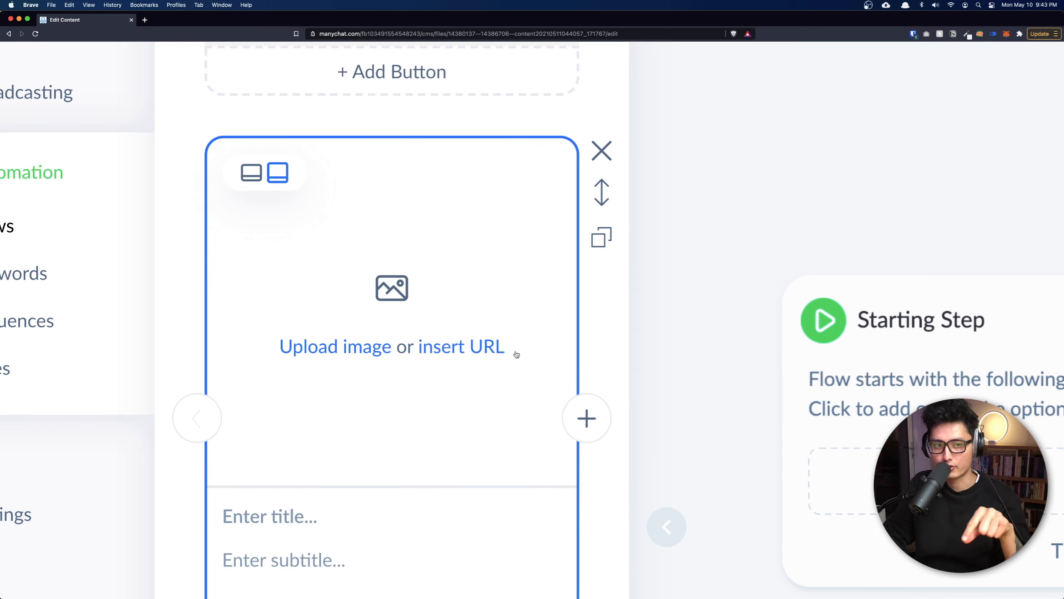
key(super+0)
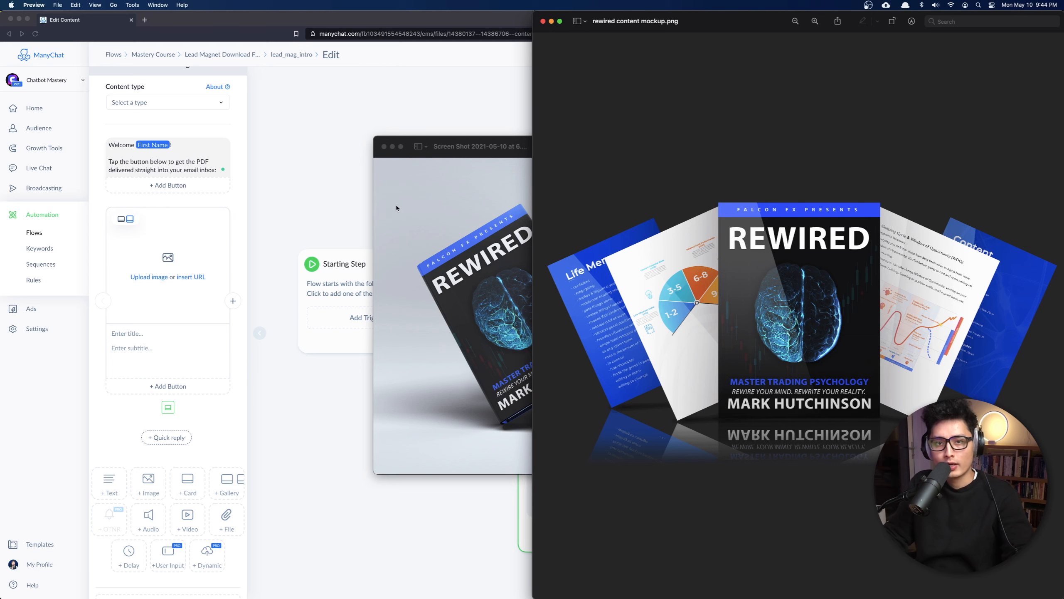
Snap the book mockup screenshot to the left half and bring up the rewired content mockup.
click(480, 137)
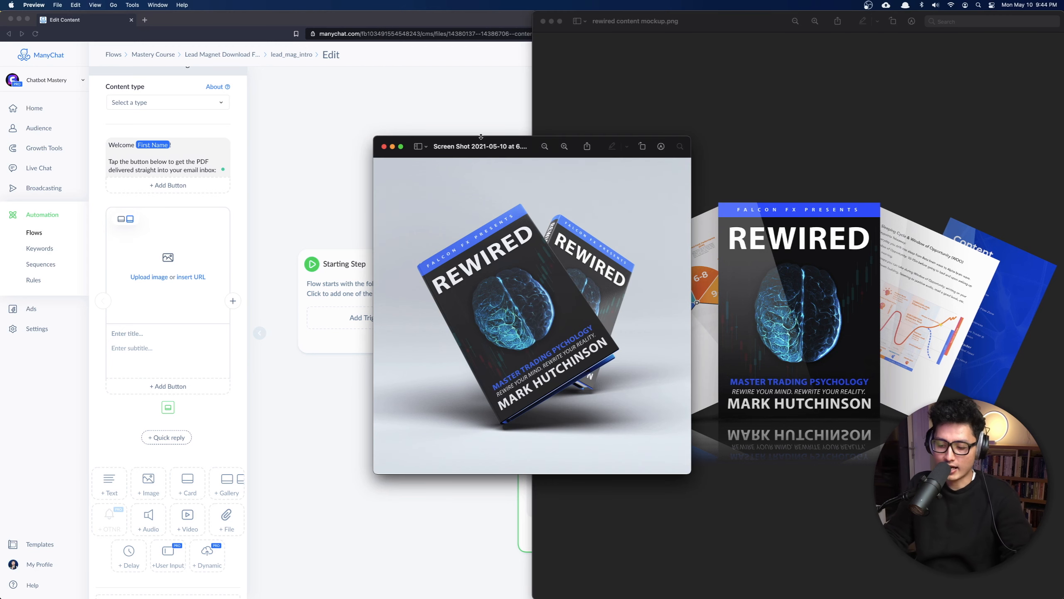
key(ctrl+alt+Left)
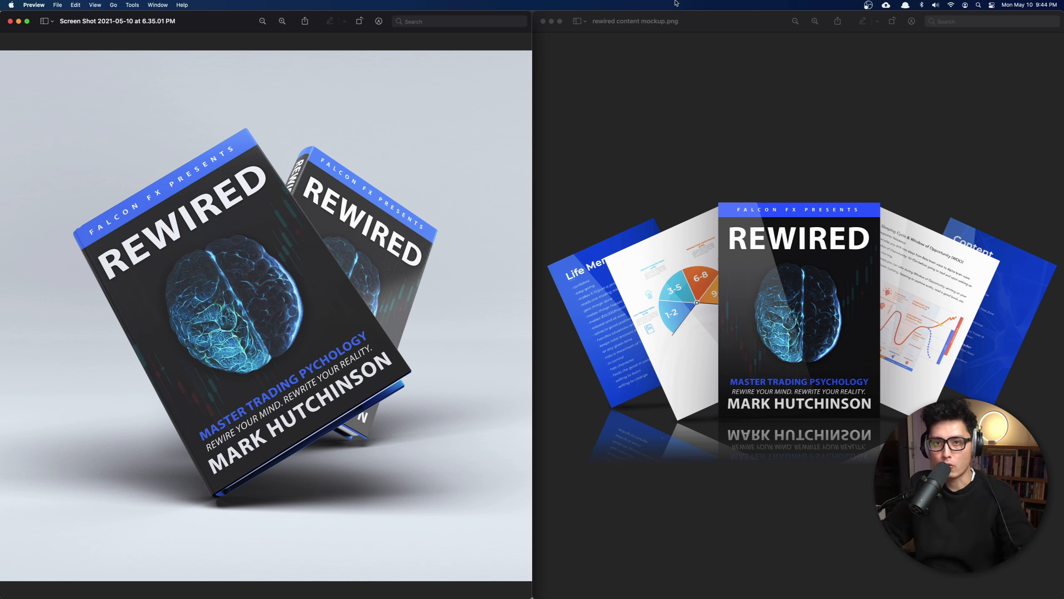
click(745, 23)
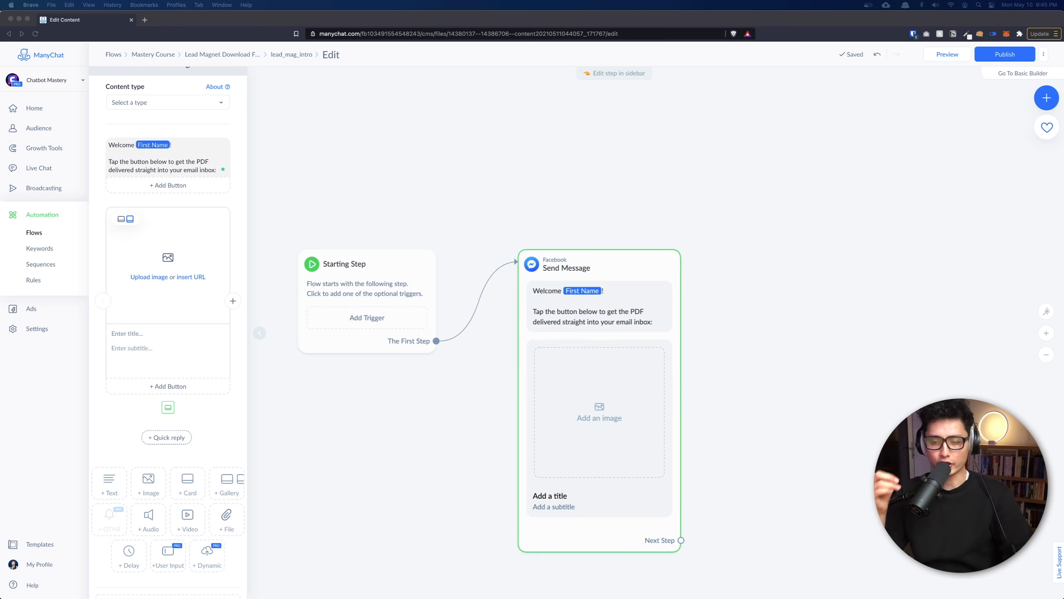
Move the file info window onto this screen and switch to the TinyPNG tab.
drag(1063, 53, 779, 76)
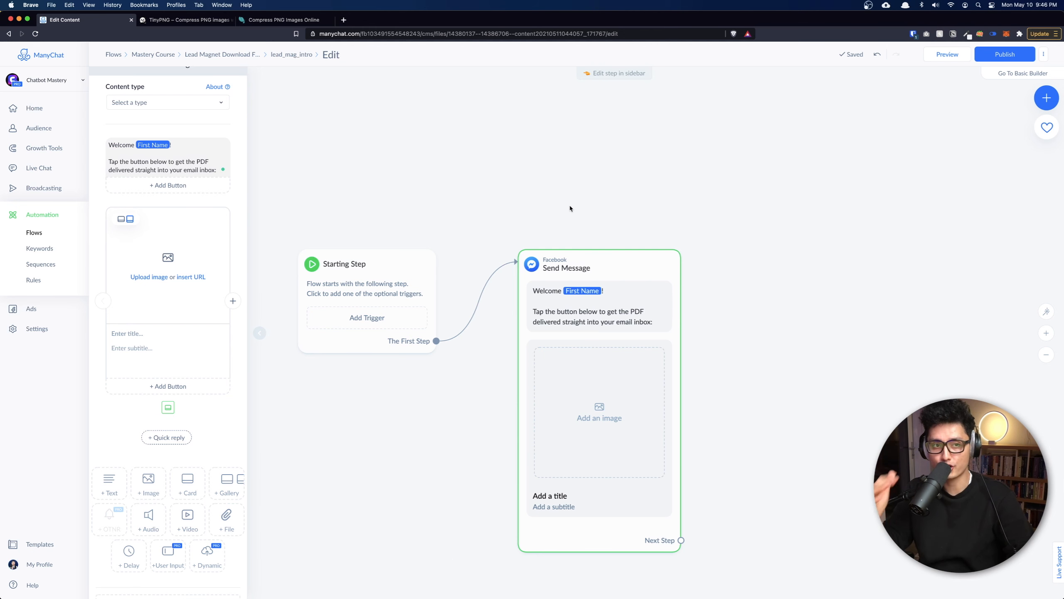
key(ctrl+Tab)
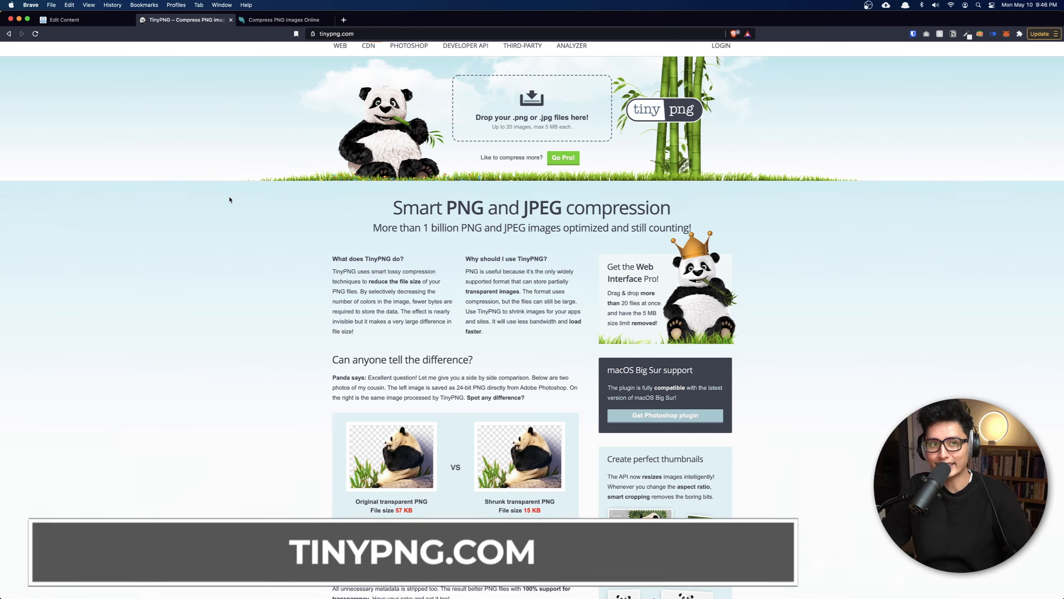
Compress the book mockup screenshot on TinyPNG from 3.0 MB to 580.3 KB.
key(super+equal)
key(super+equal)
key(super+equal)
key(super+equal)
key(super+equal)
key(super+equal)
key(super+equal)
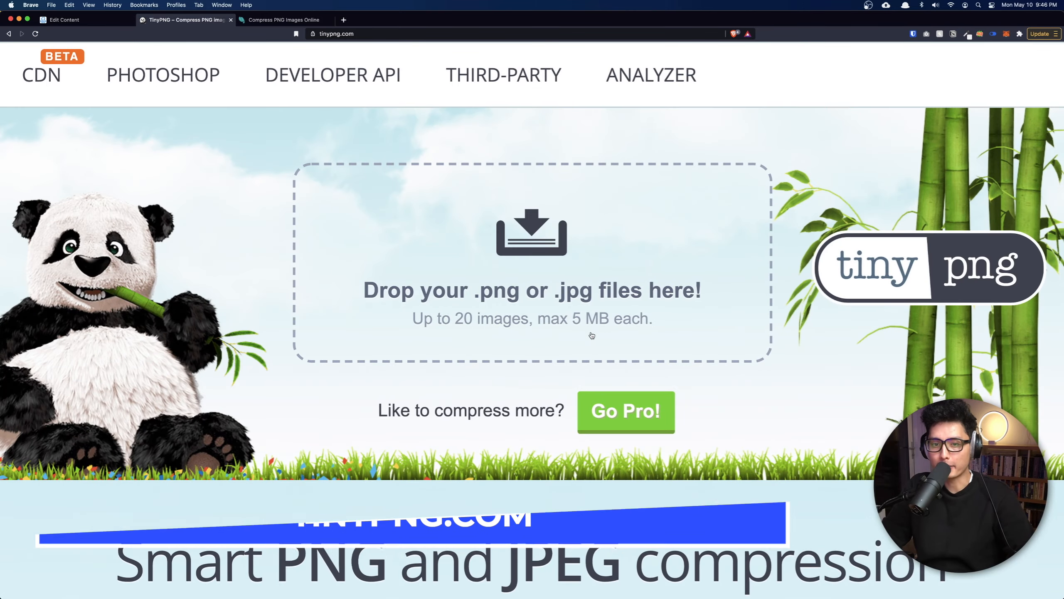
key(super+0)
drag(377, 197, 540, 113)
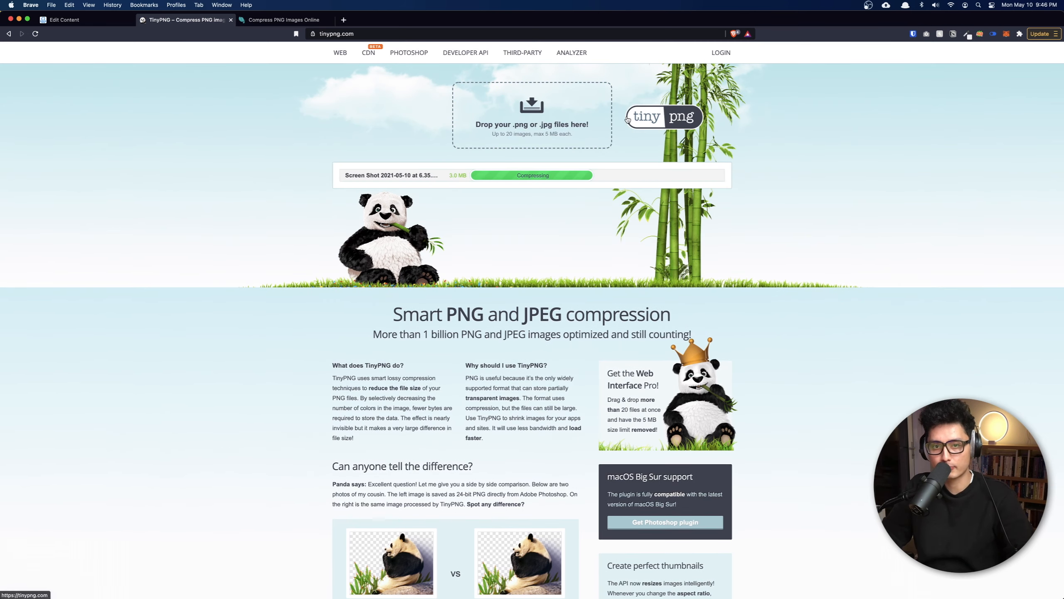
key(super+equal)
key(super+equal)
key(super+equal)
key(super+equal)
key(super+equal)
key(super+equal)
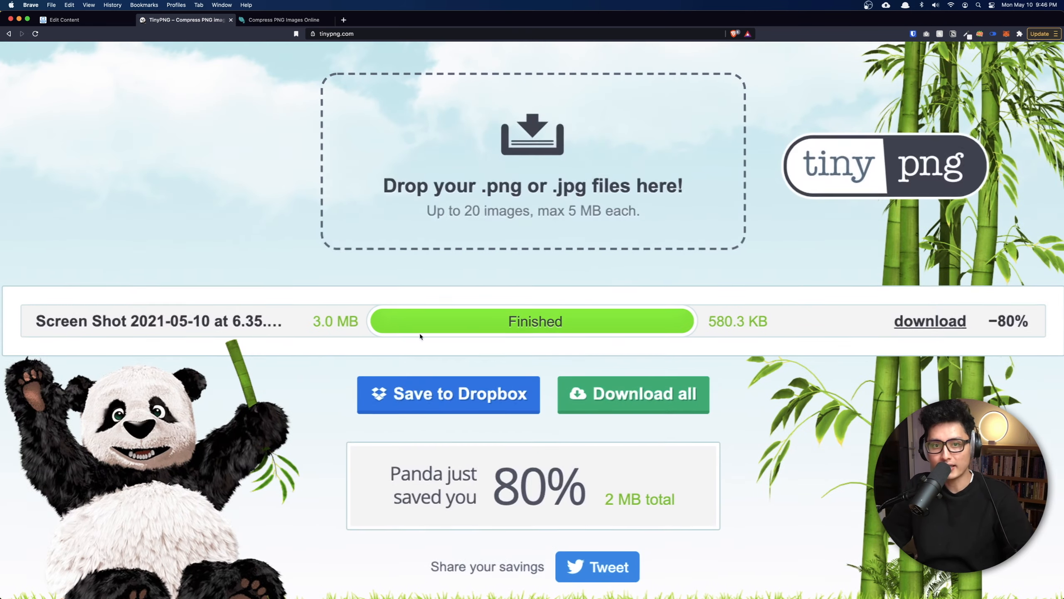
scroll(319, 347, right, 3)
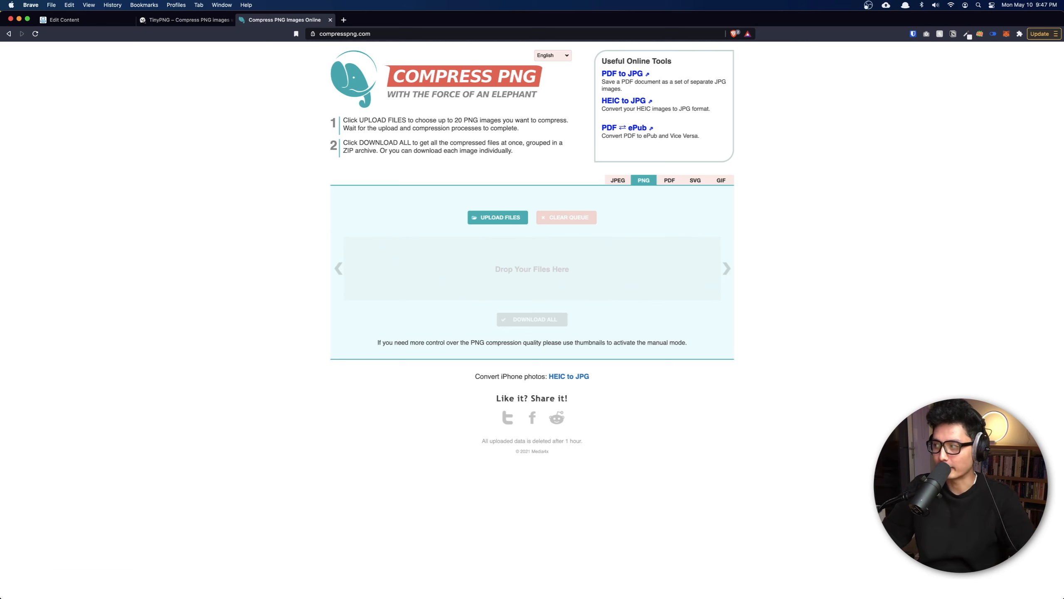
Compress the screenshot by 72% on Compress PNG, download it, and return to ManyChat.
drag(655, 351, 569, 270)
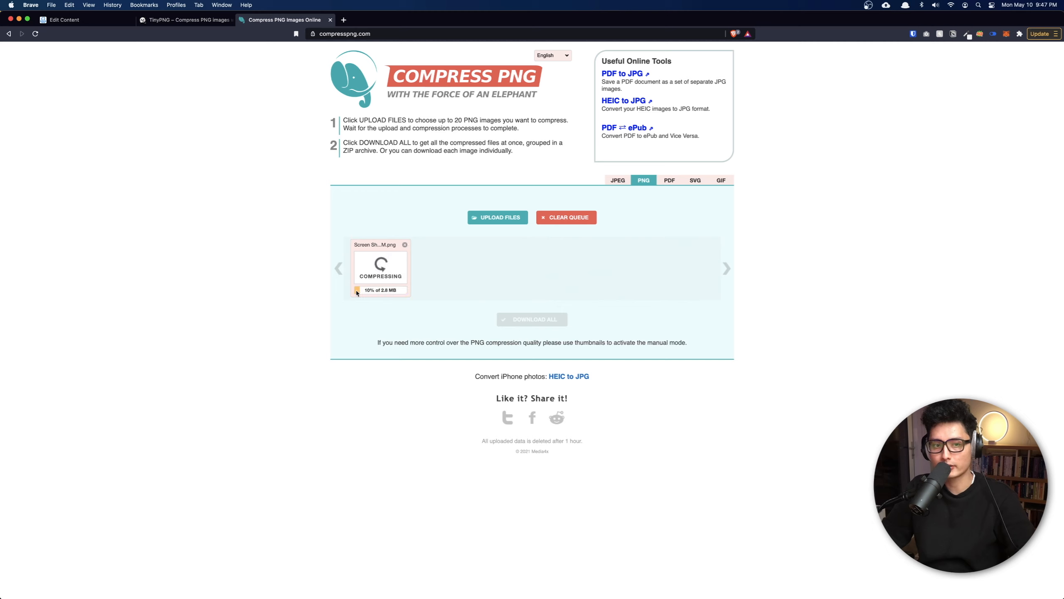
mouse_move(384, 284)
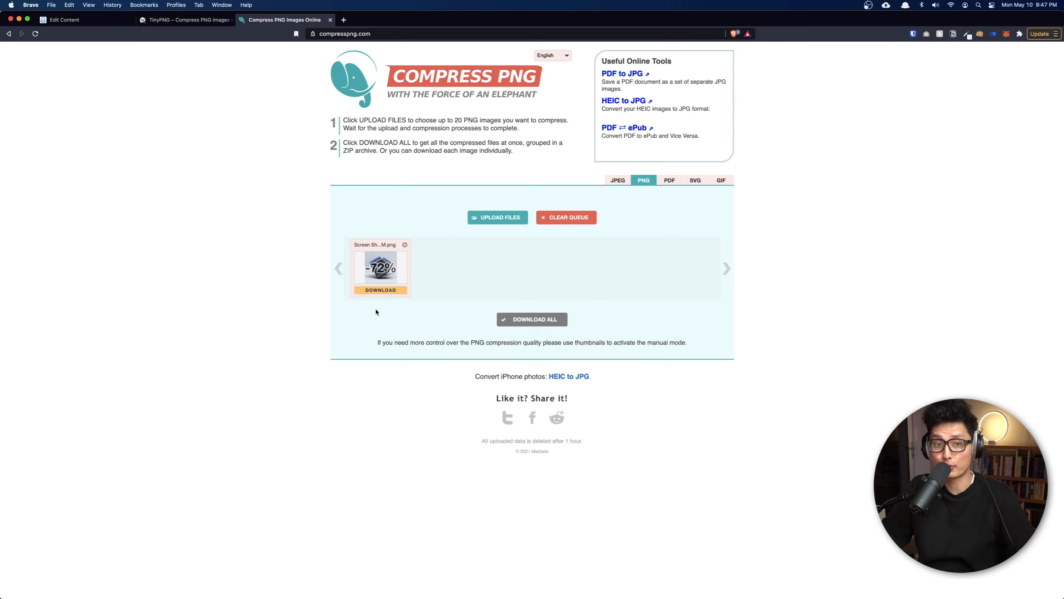
scroll(376, 312, up, 5)
scroll(313, 359, left, 2)
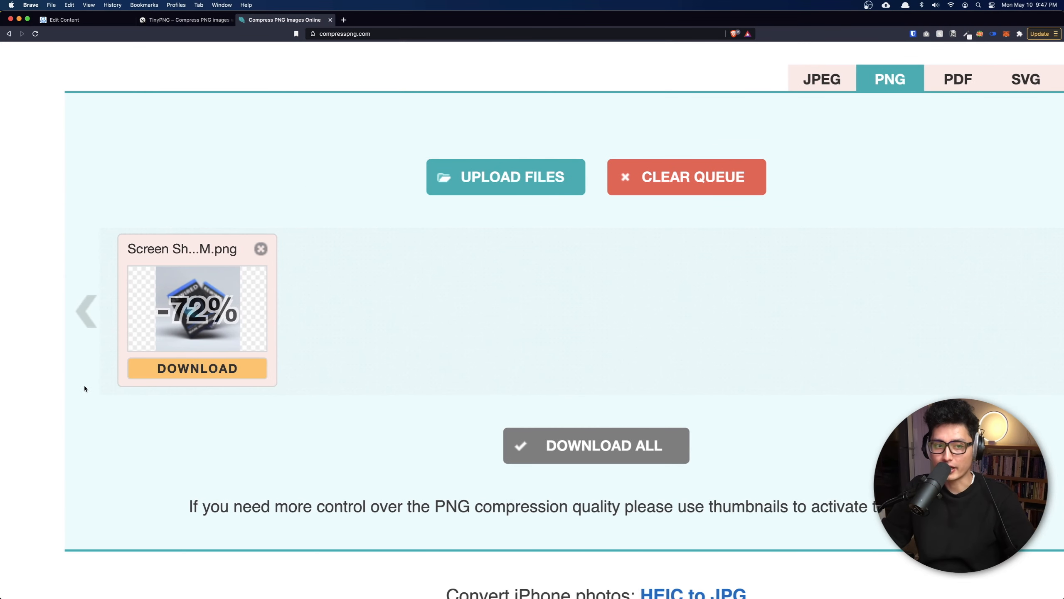
scroll(222, 439, down, 5)
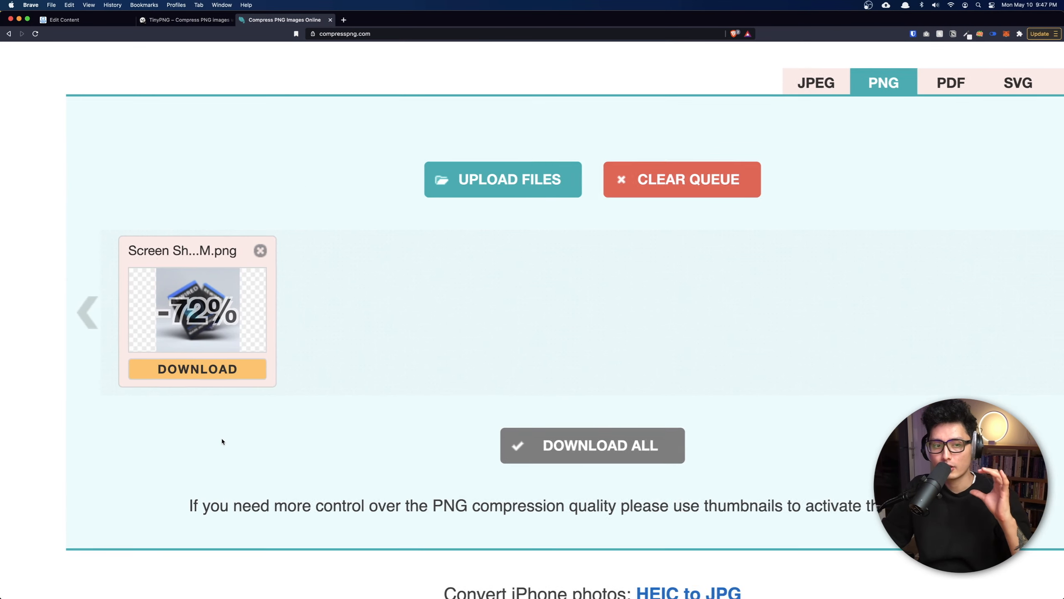
click(384, 294)
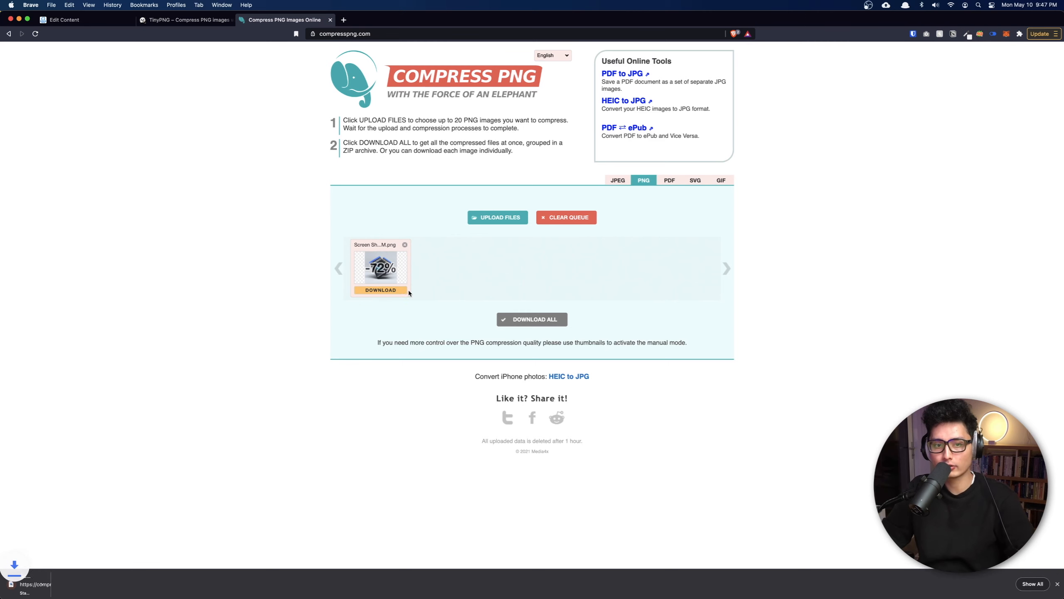
key(ctrl+shift+Tab)
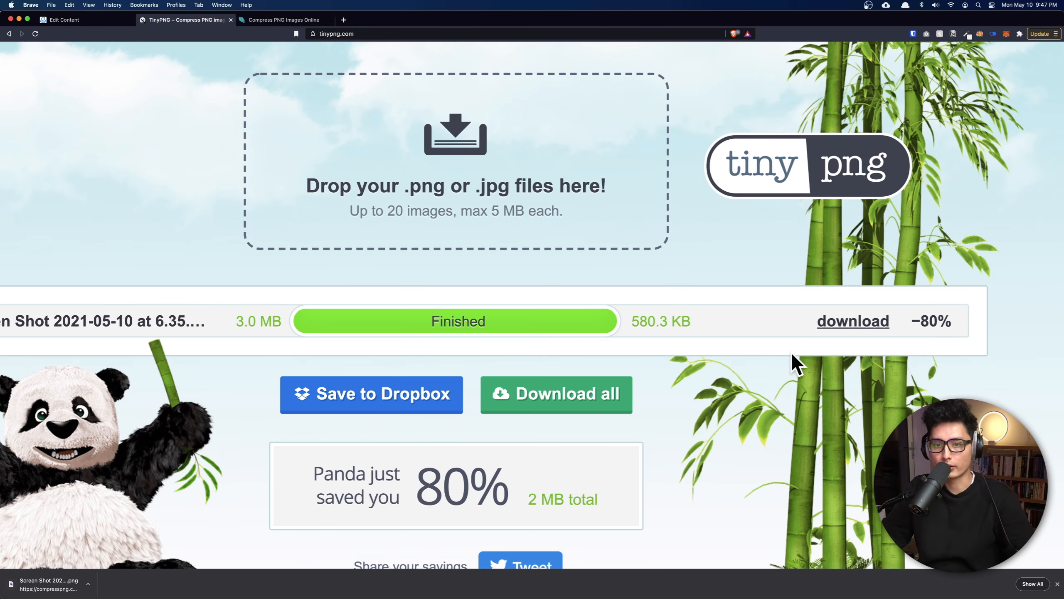
key(ctrl+shift+Tab)
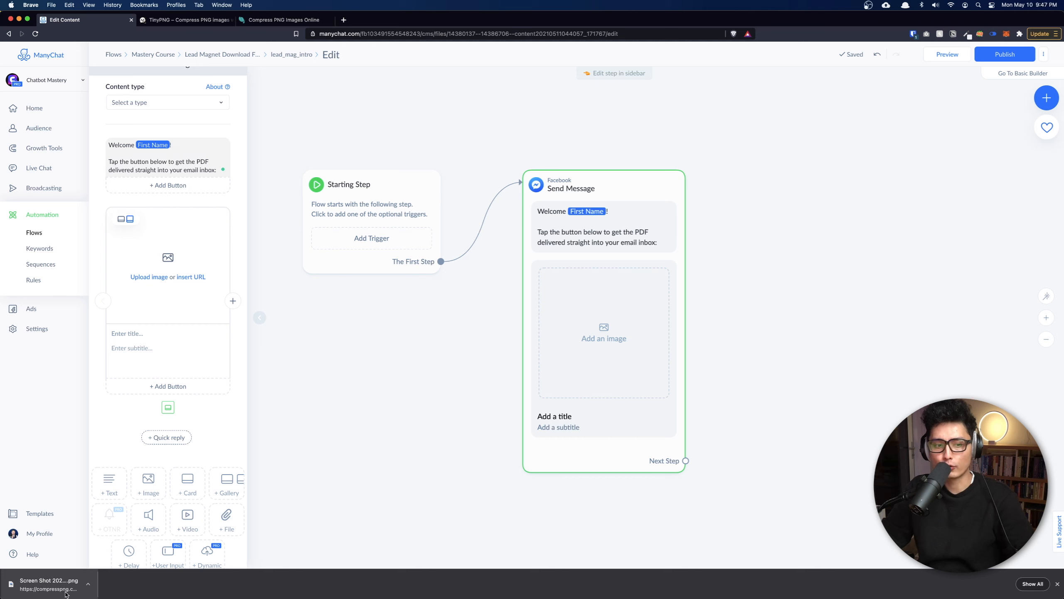
Upload the compressed REWIRED book mockup screenshot as the card's image.
click(1057, 585)
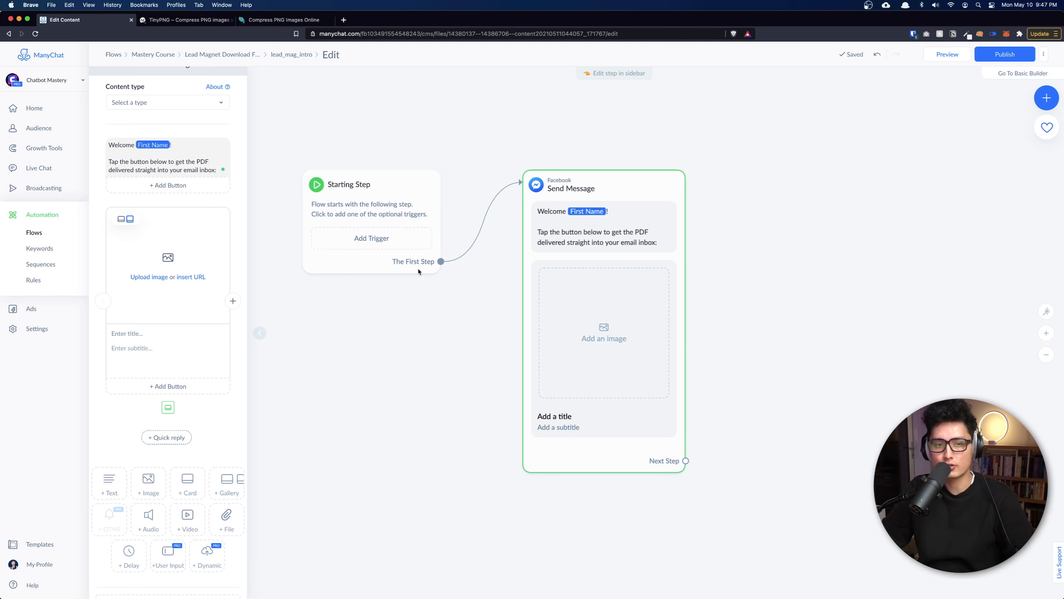
click(150, 277)
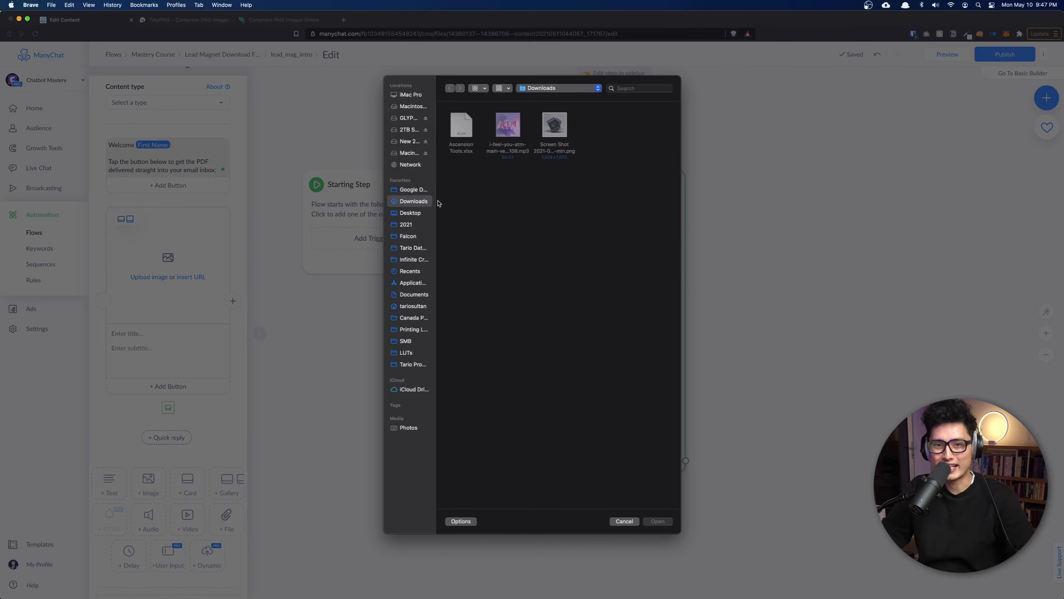
double_click(554, 152)
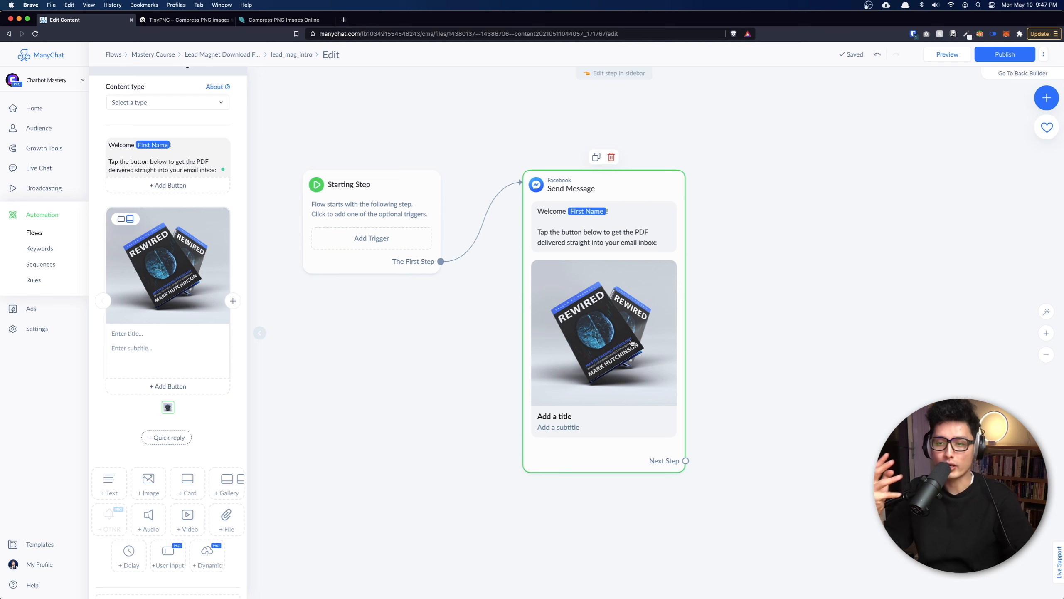
click(126, 333)
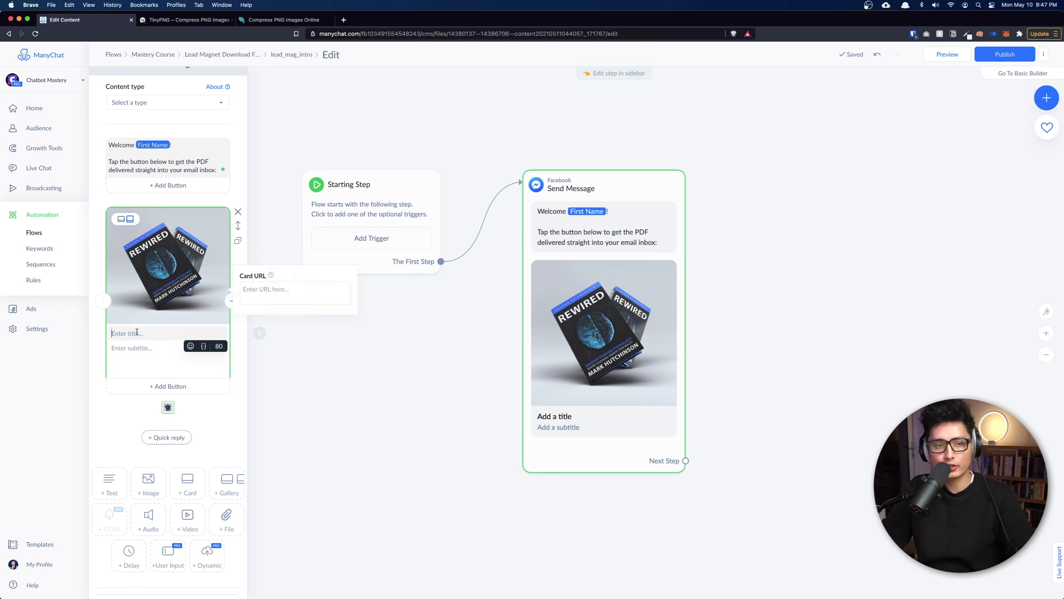
Title the card '[PDF] Exclusive Training Guide' and paste the two subtitle lines.
text([PDF] Exclusive Training Guide)
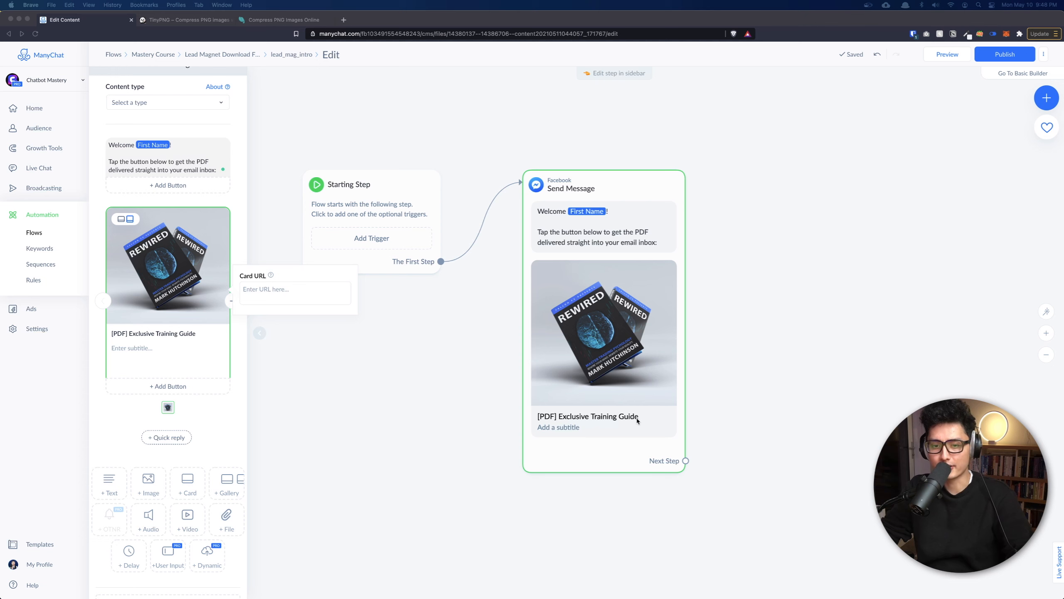
click(126, 354)
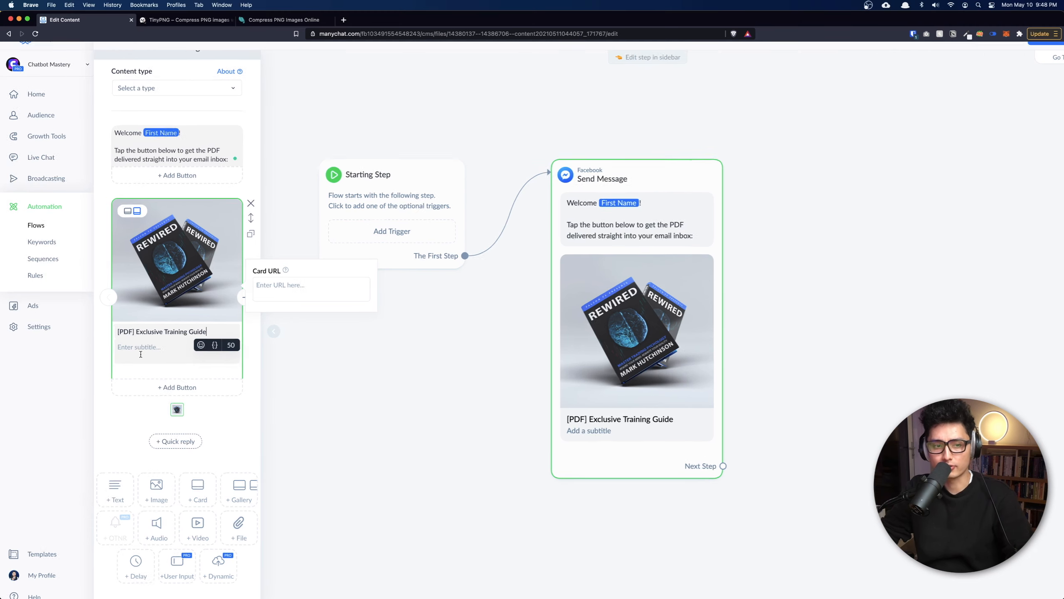
click(375, 329)
text(• Must have for 2021 • PDF Booklet Download)
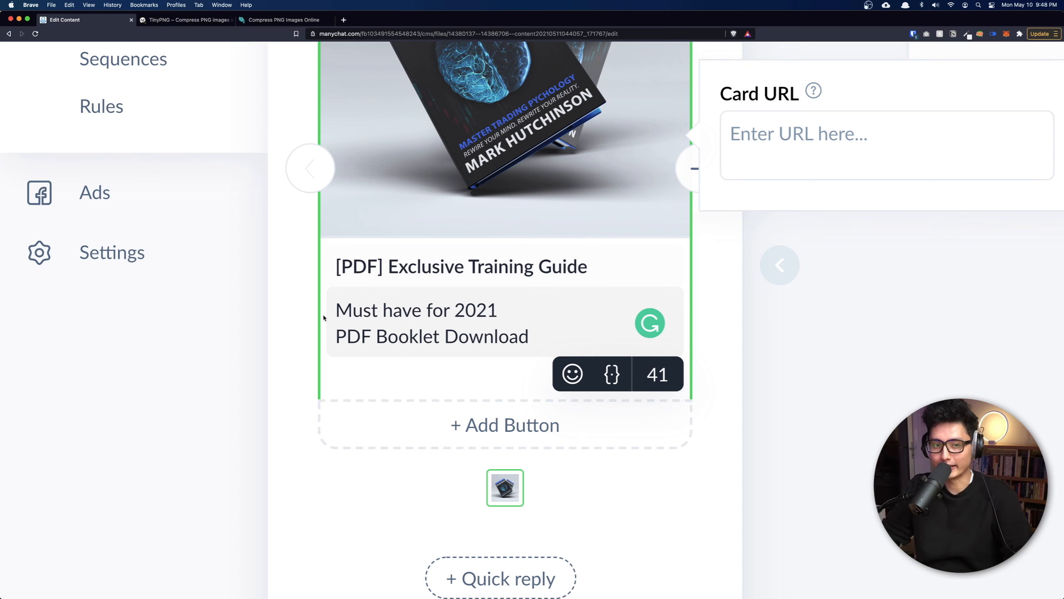
Put a middle-dot bullet before 'Must have for 2021' and 'PDF Booklet Download'.
click(339, 308)
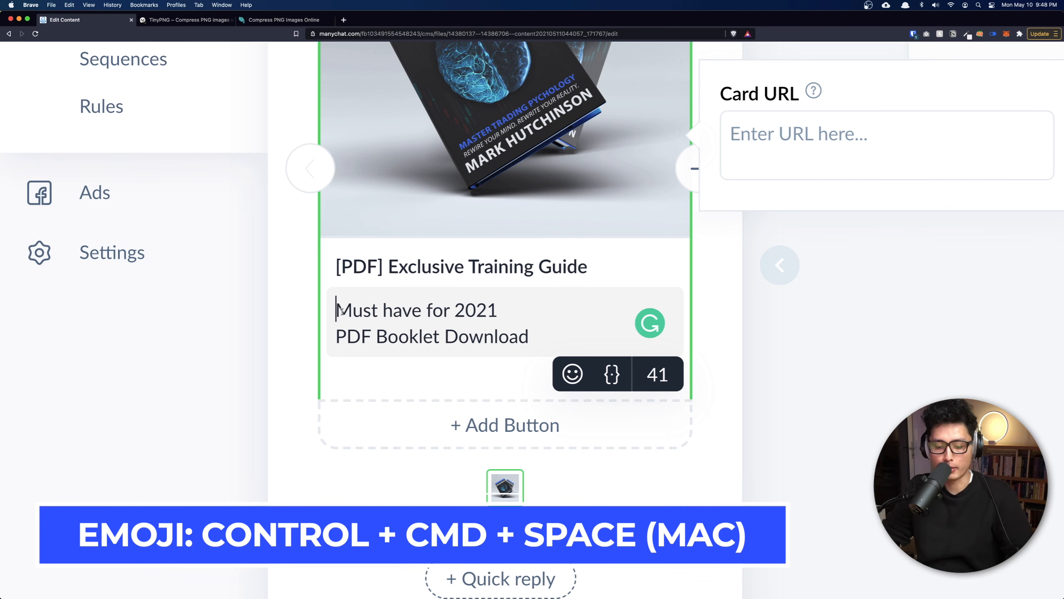
key(ctrl+super+space)
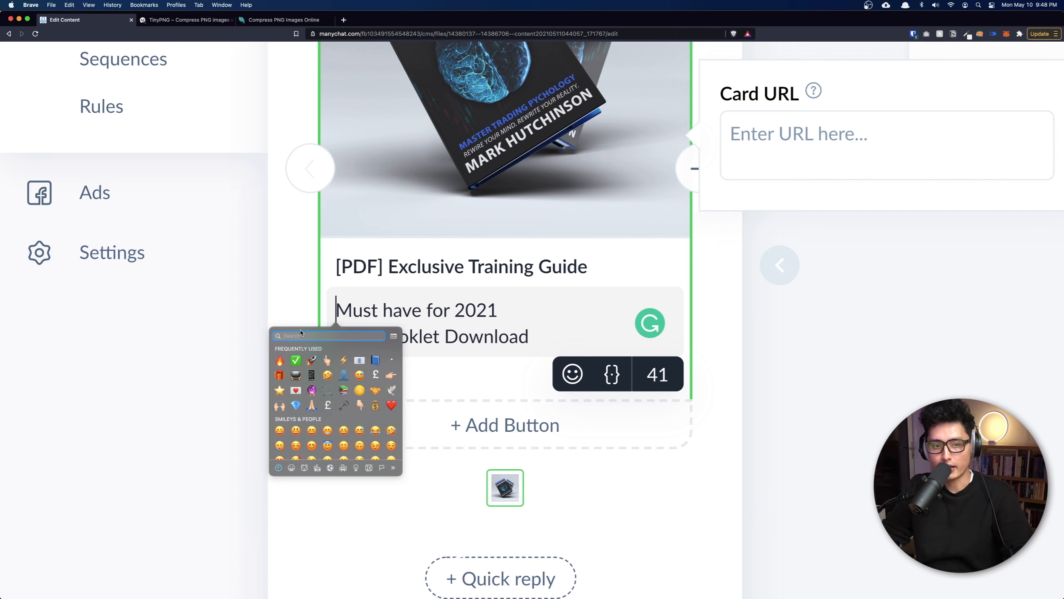
text(dot)
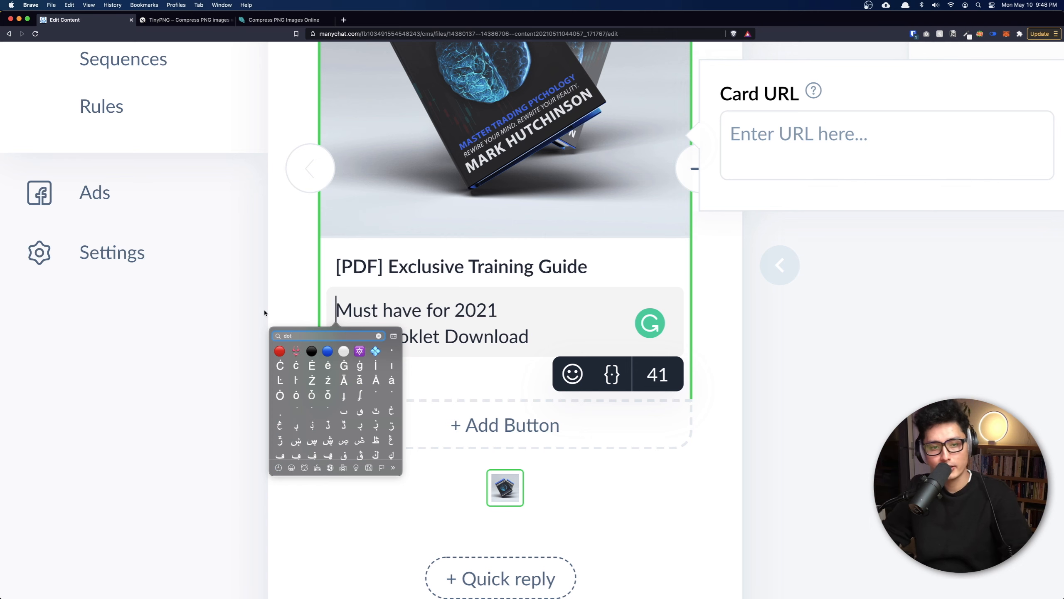
click(391, 350)
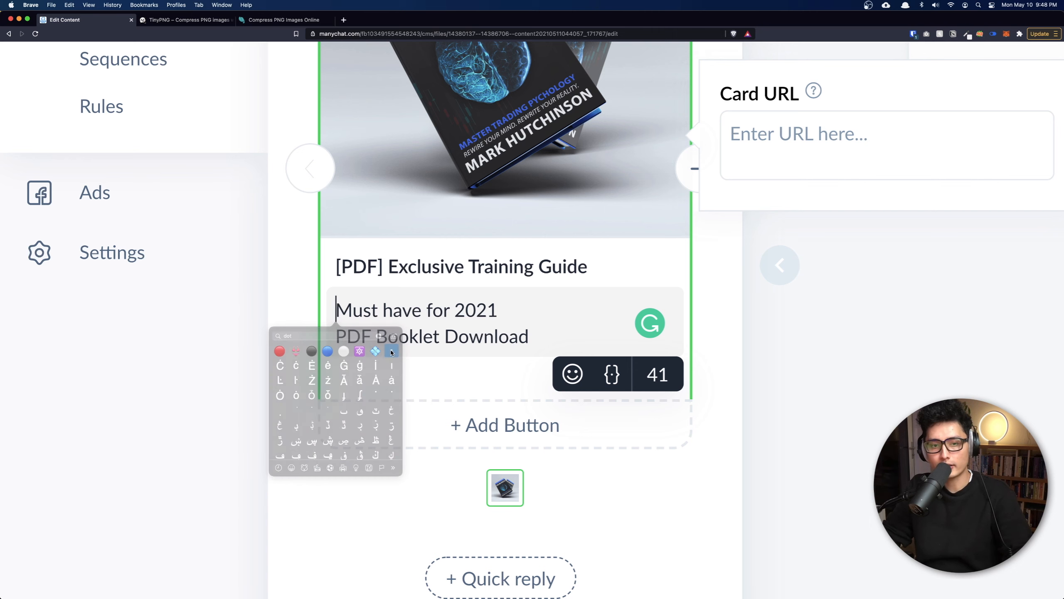
text(v)
key(BackSpace)
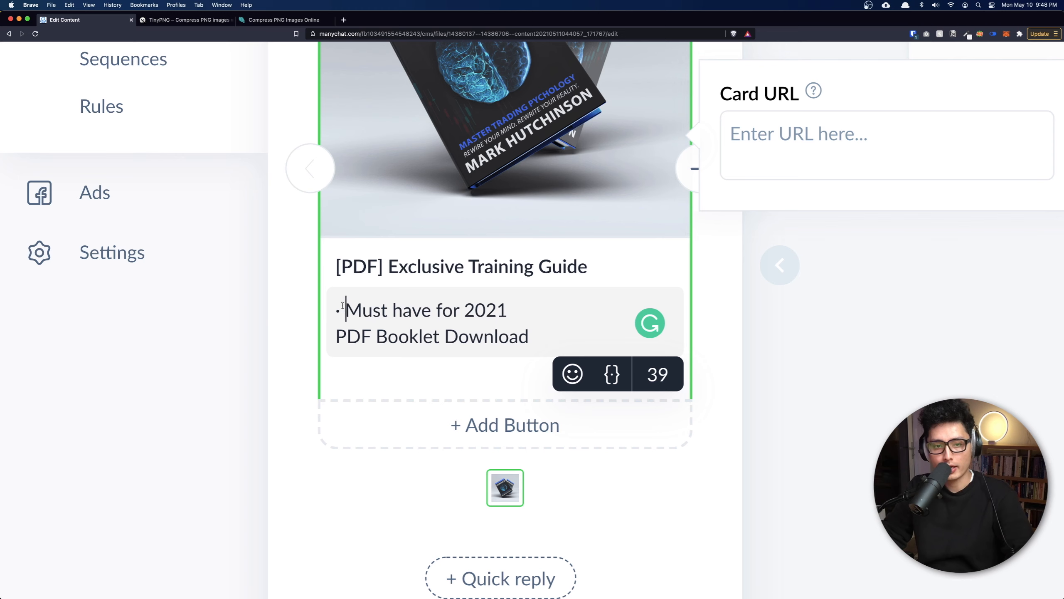
drag(344, 304, 329, 309)
key(cmd+c)
click(334, 338)
key(cmd+v)
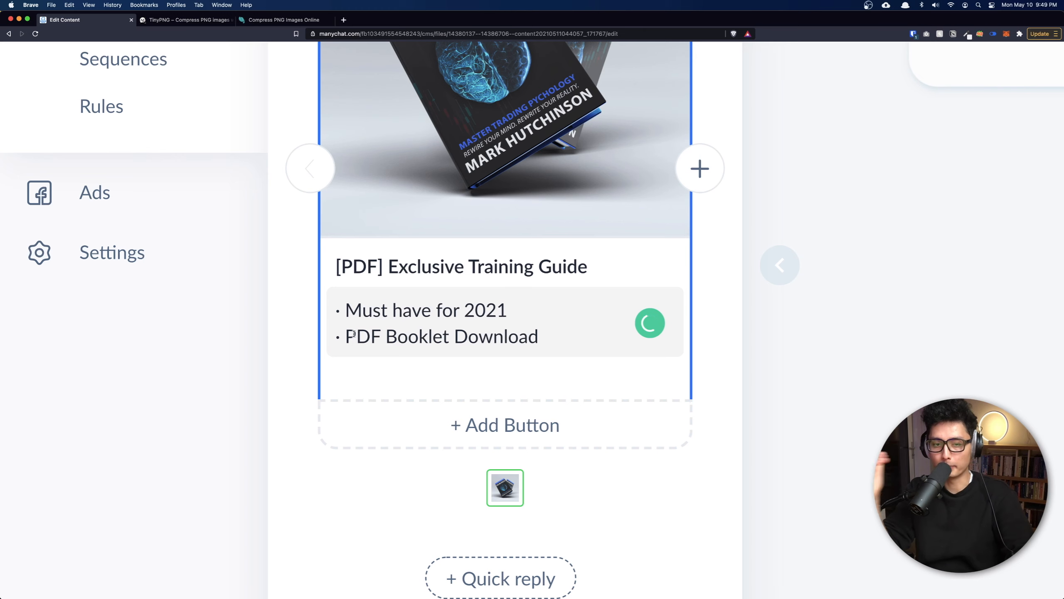
scroll(488, 235, up, 2)
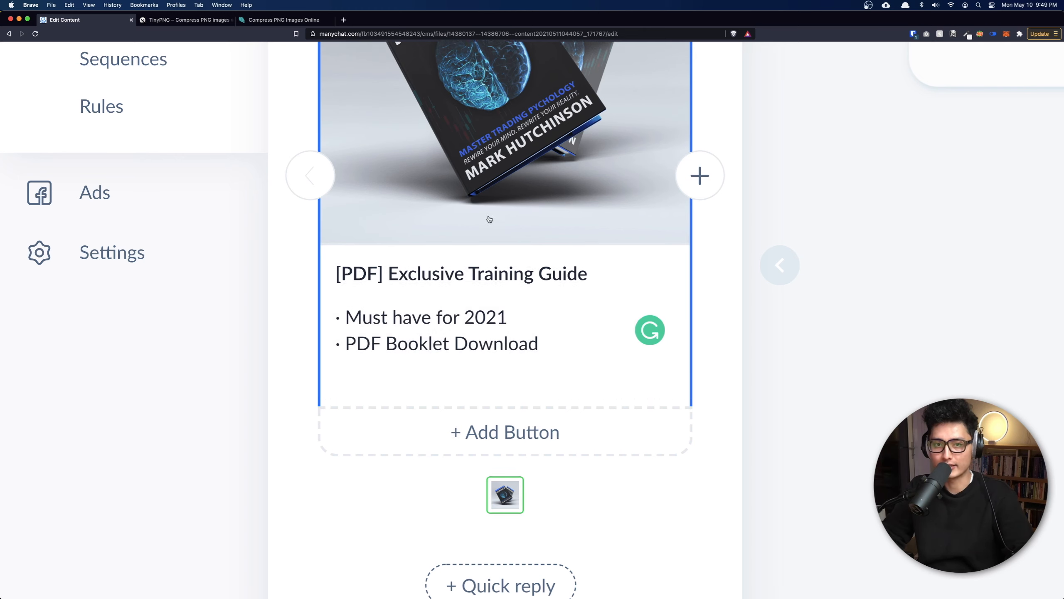
Add a card button titled 'Tap to DOWNLOAD' with the 📘 blue book emoji in front.
key(cmd+minus)
key(super+0)
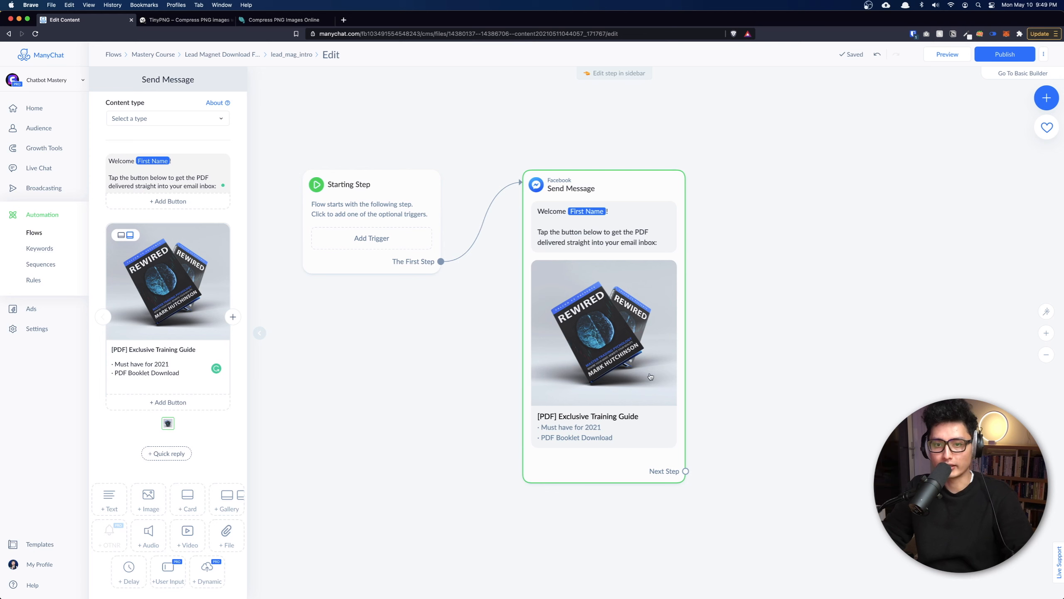
click(168, 402)
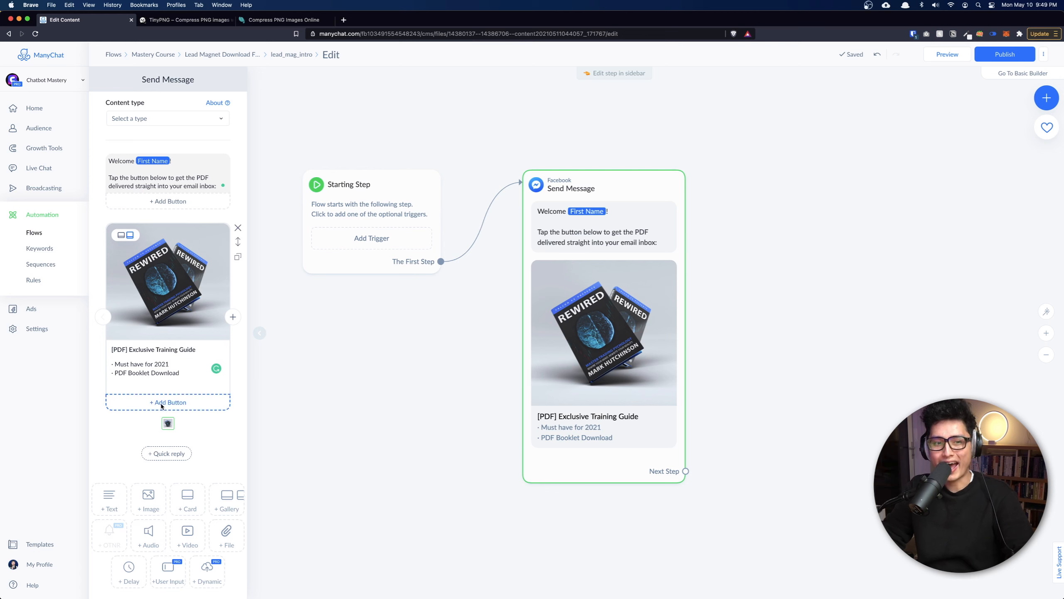
text(Tap to DOWNLOAD)
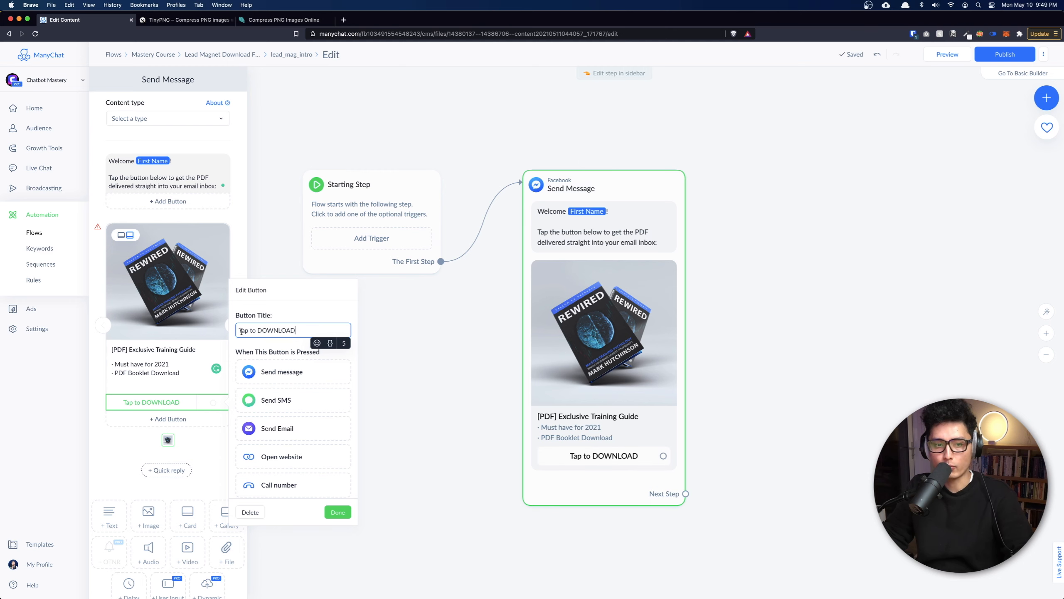
scroll(259, 337, up, 5)
click(372, 321)
key(ctrl+super+space)
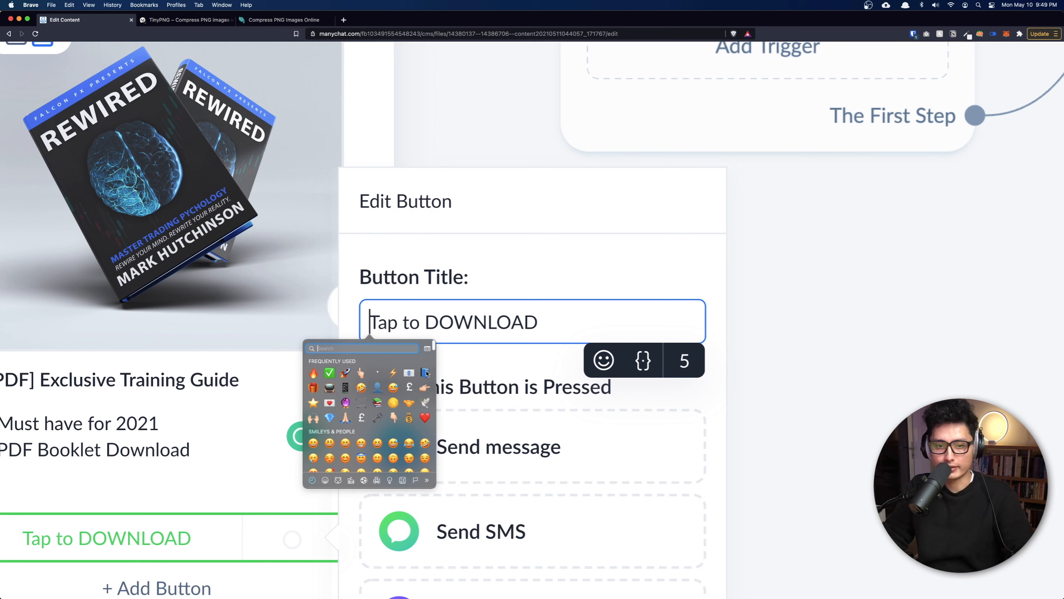
click(424, 373)
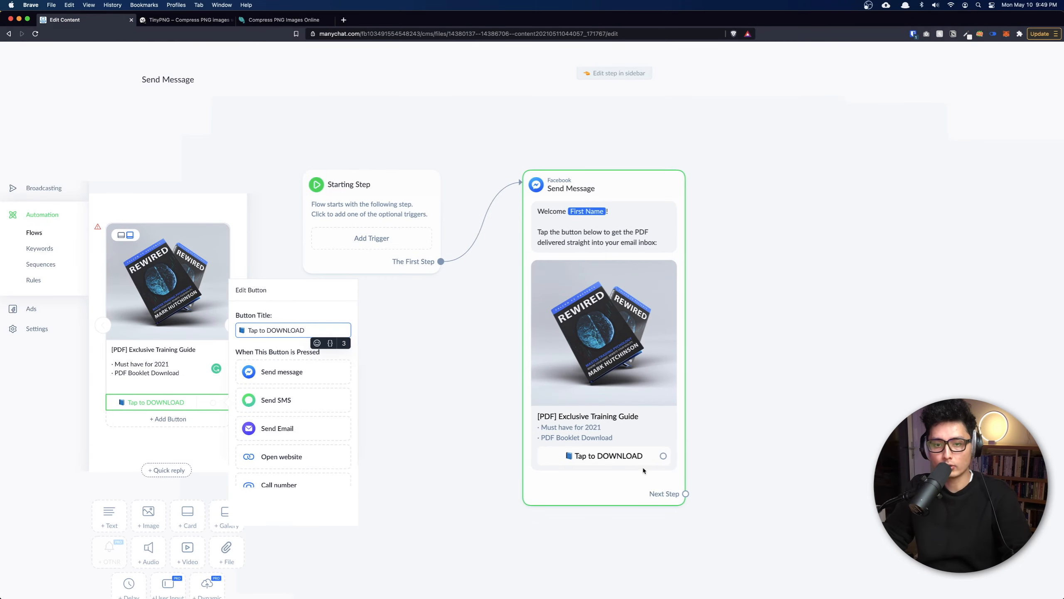
Delete the extra New Button #2 and New Button #3 so only one button remains.
click(137, 420)
click(142, 436)
click(145, 419)
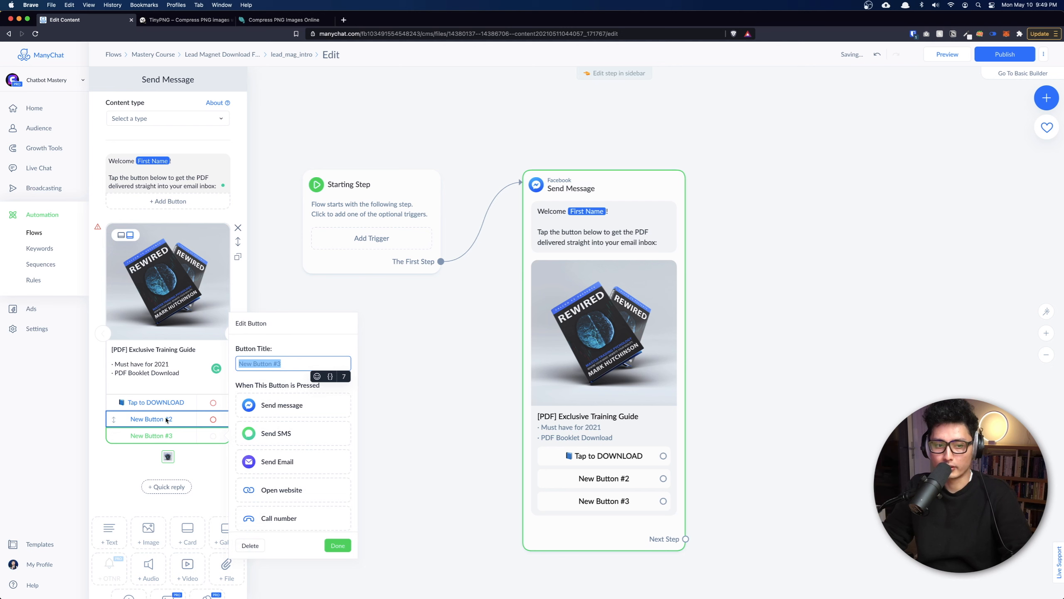
click(254, 529)
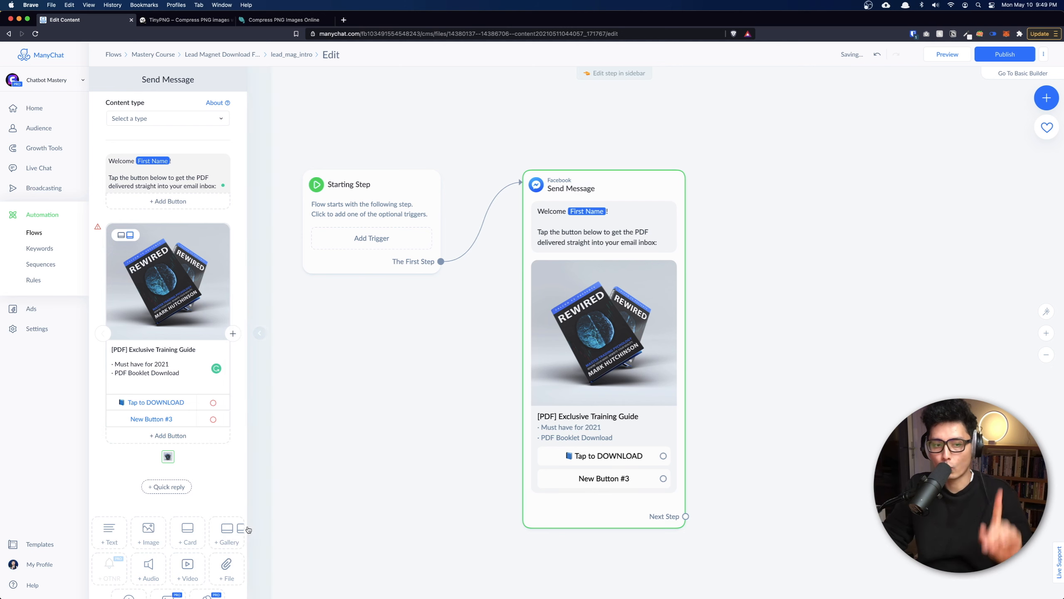
click(168, 419)
click(254, 529)
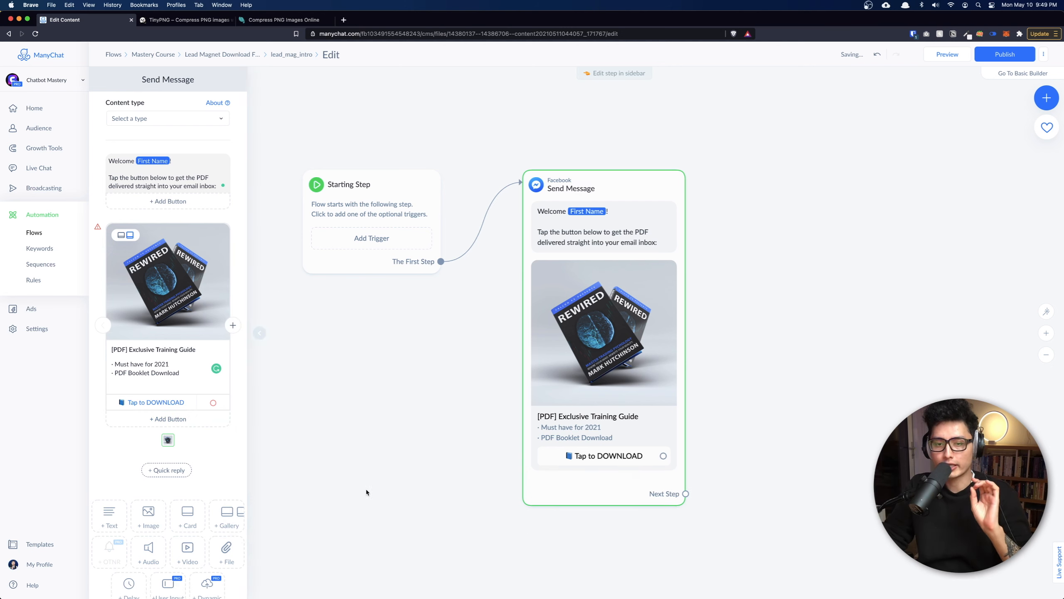
drag(694, 416, 680, 433)
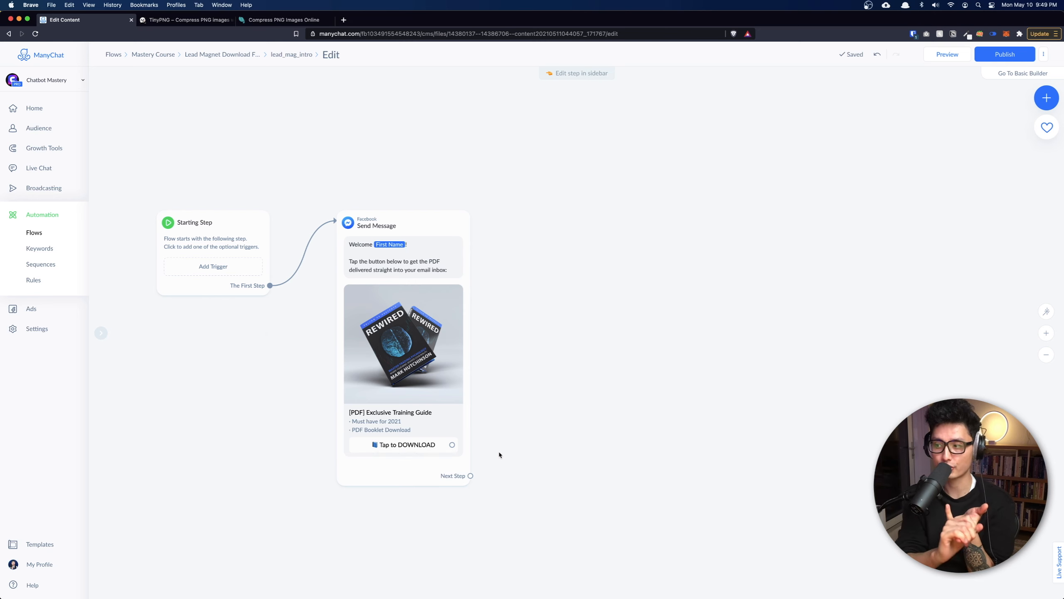
Add a message after Tap to DOWNLOAD asking 'What's your first name?', saved as First name.
click(673, 352)
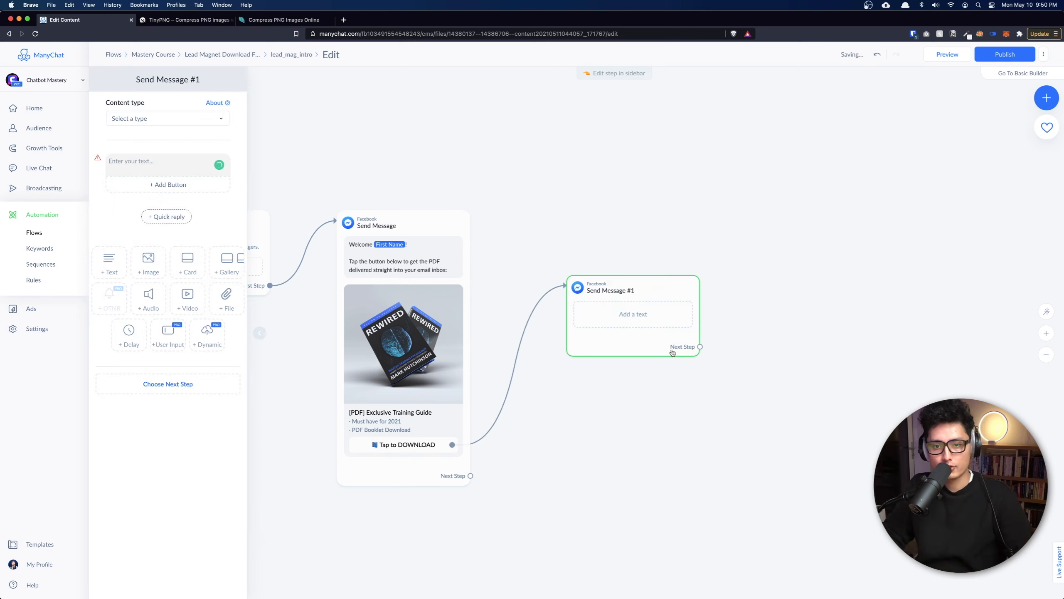
click(170, 341)
mouse_move(218, 165)
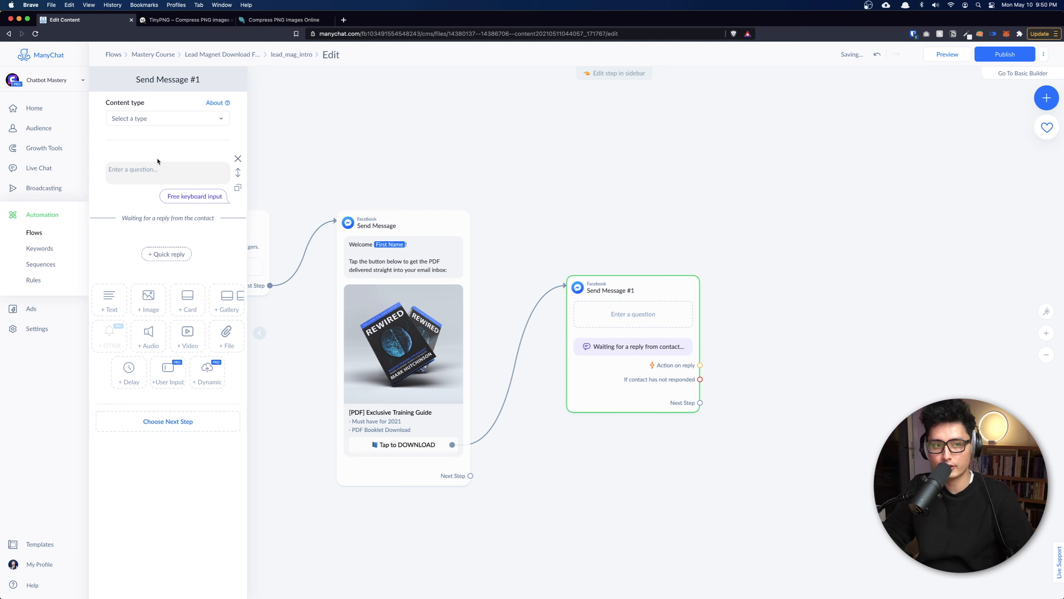
click(113, 169)
text(What's your first name?)
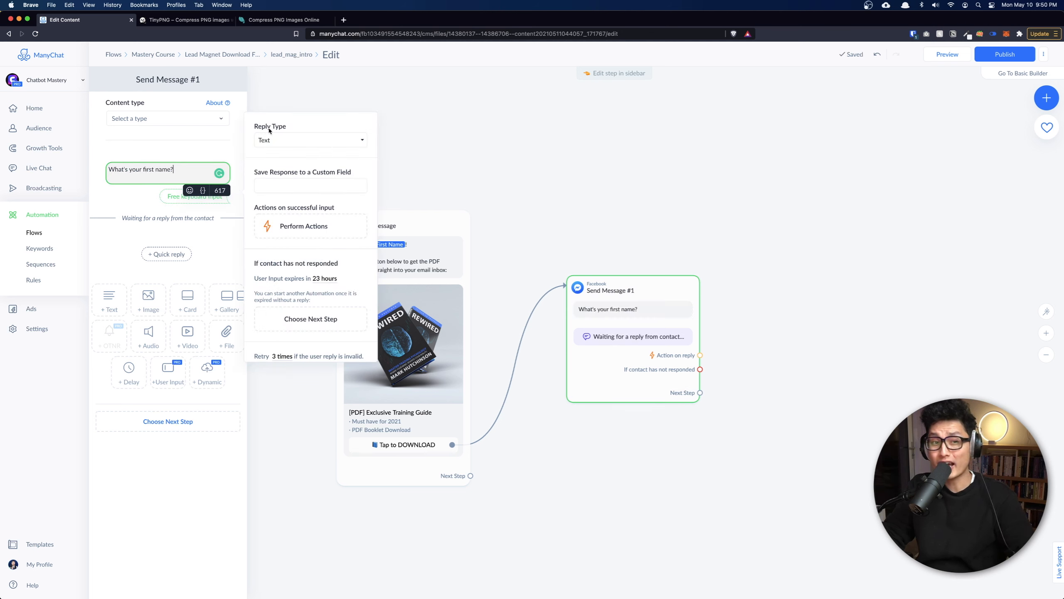
click(278, 142)
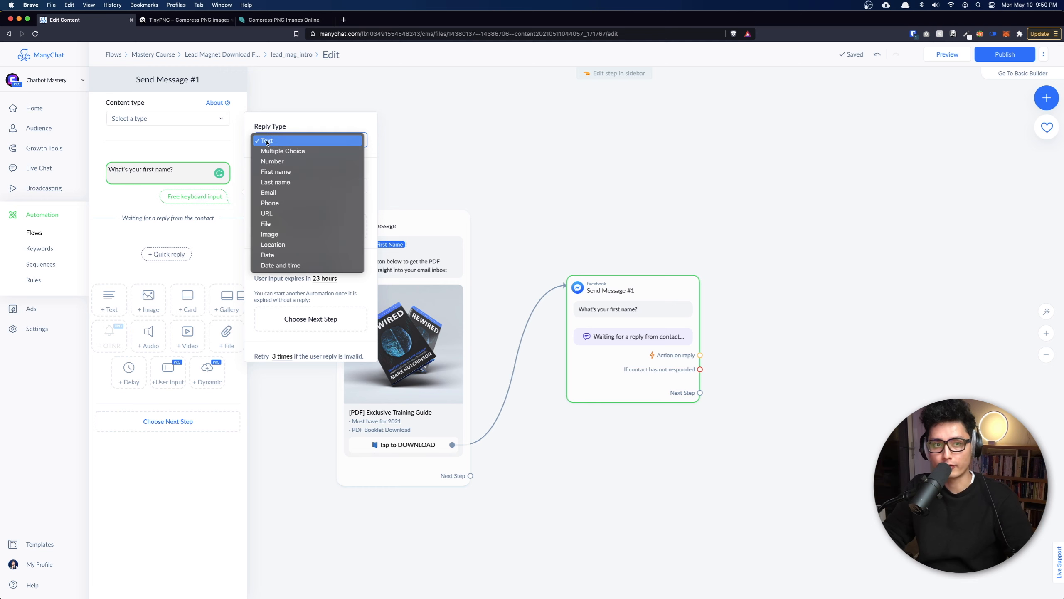
click(269, 172)
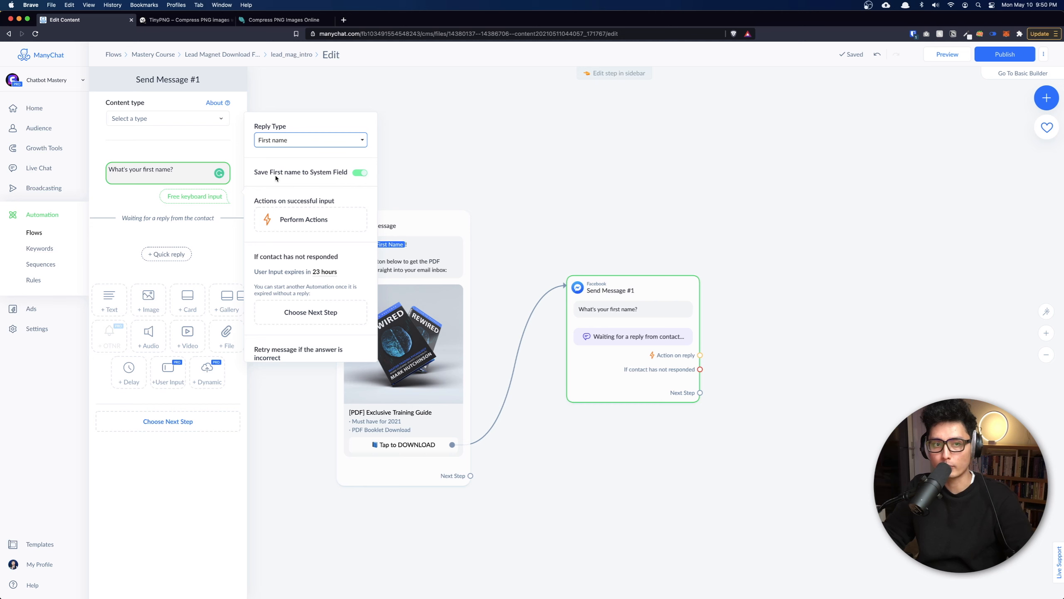
Remove the Skip option from the first-name question and add another user-input question.
scroll(312, 210, down, 4)
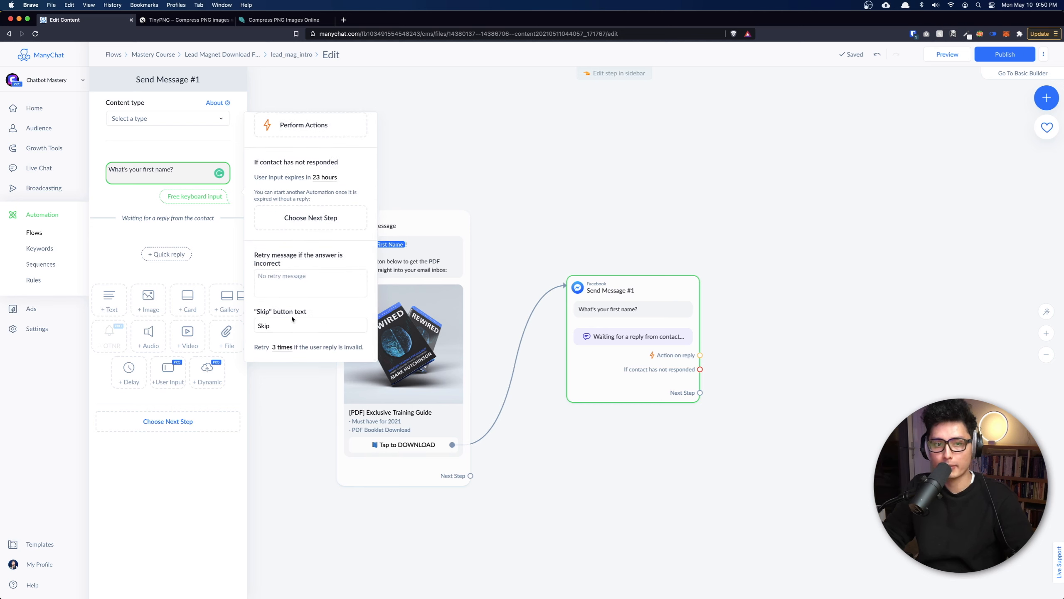
double_click(278, 326)
key(BackSpace)
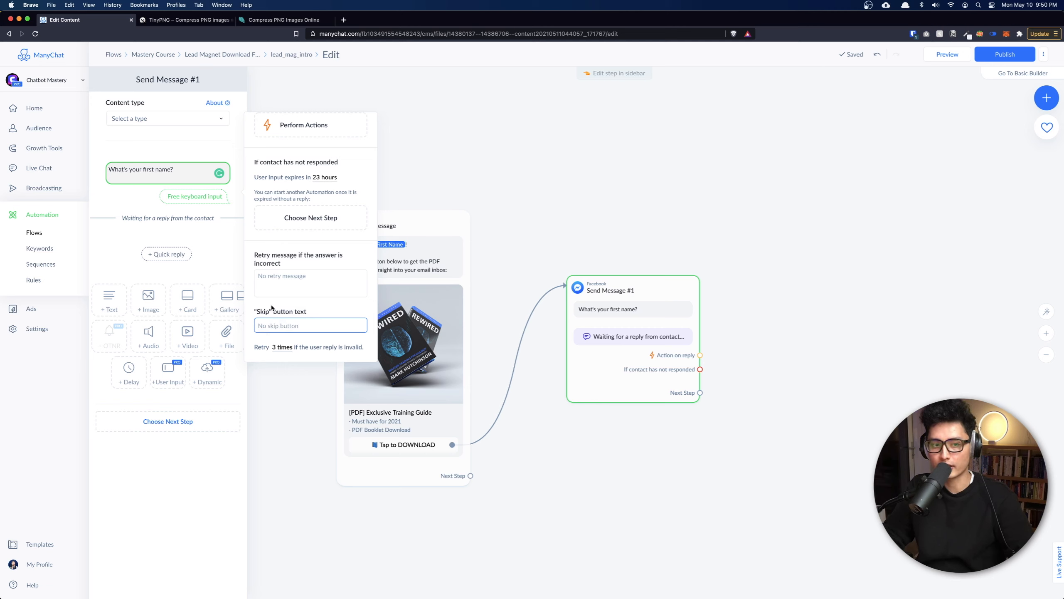
click(613, 390)
scroll(613, 391, down, 3)
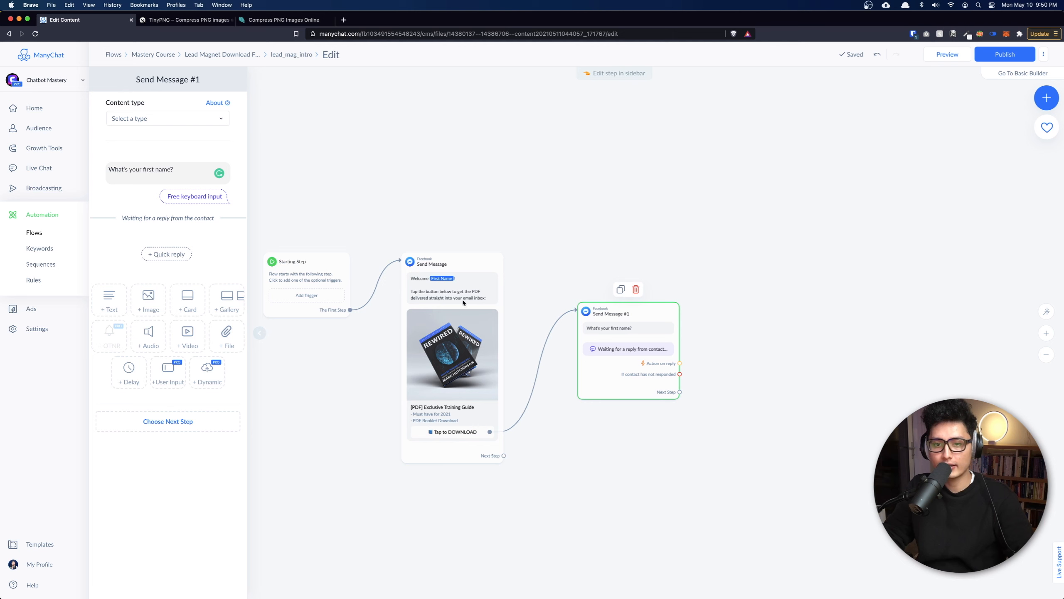
click(155, 380)
Copy the first question into the new one and reword it to 'What's your last name?'.
click(139, 263)
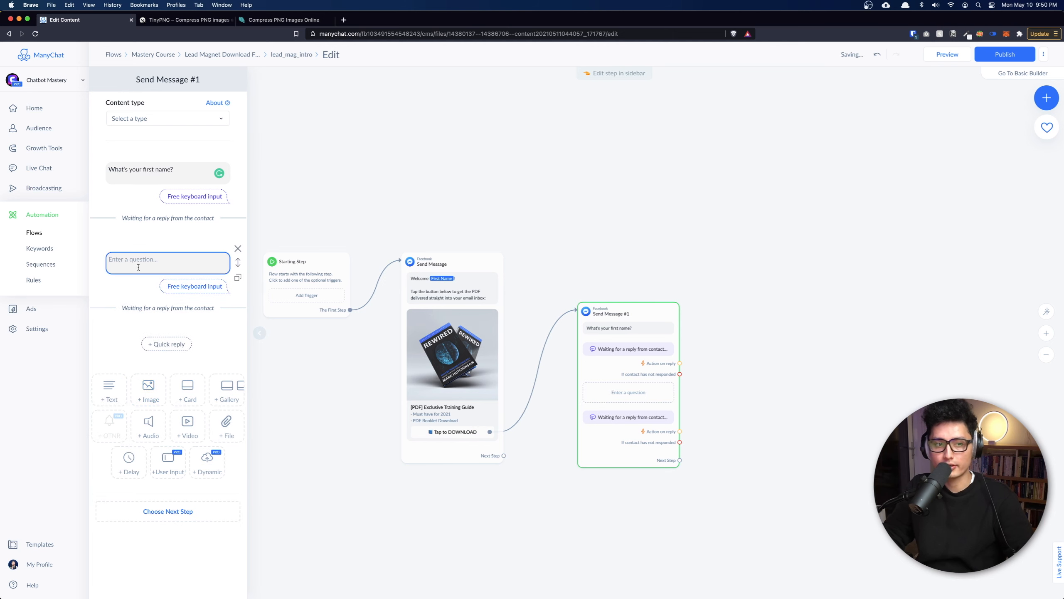
click(199, 176)
key(super+a)
key(super+c)
click(122, 257)
key(super+v)
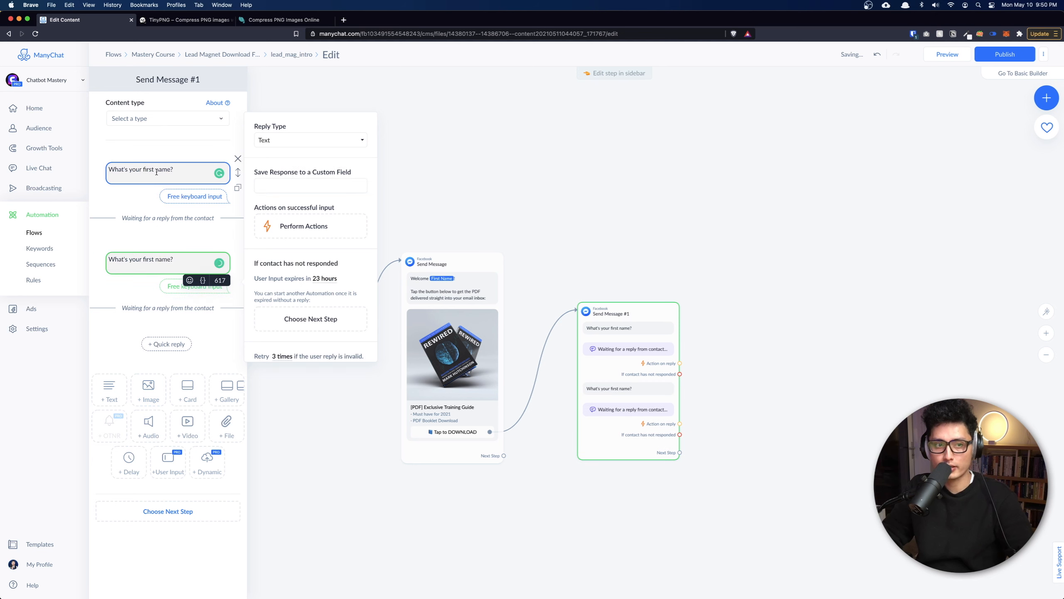
click(155, 171)
key(super+a)
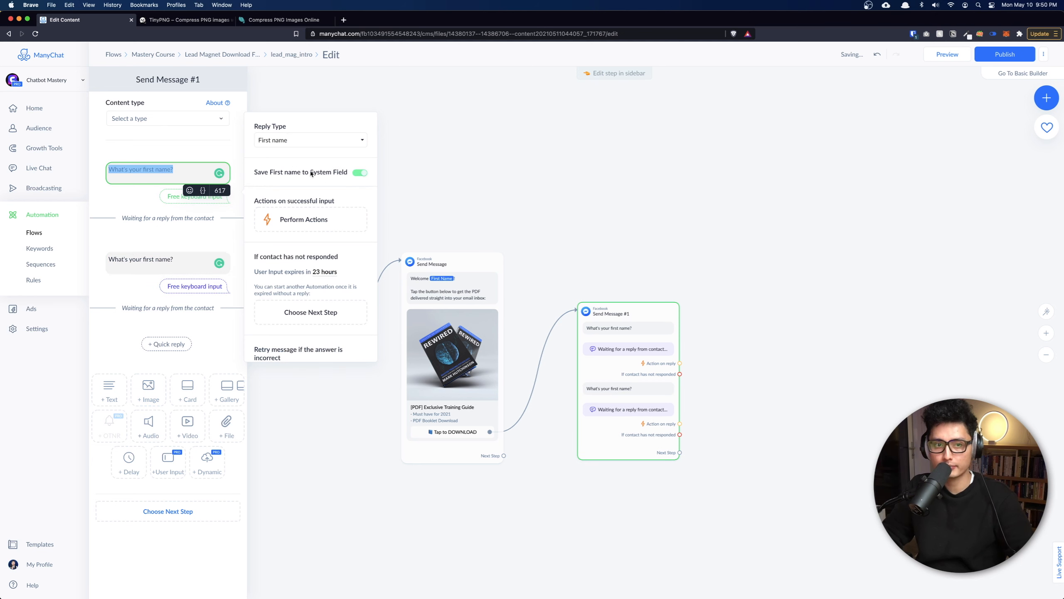
click(151, 259)
text(last)
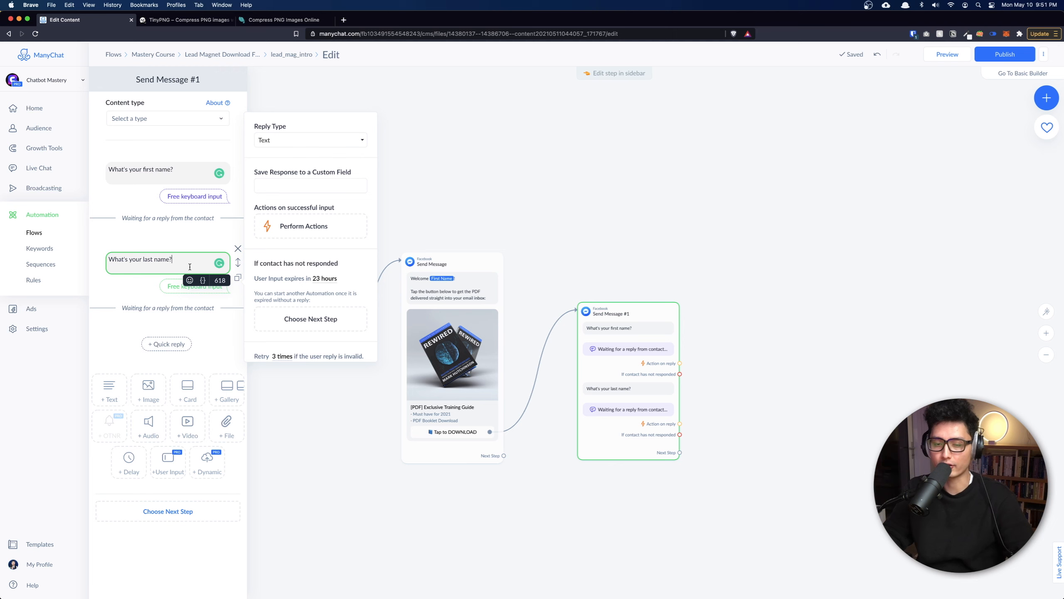
Set the second question's reply type to Last name and remove its Skip option.
click(286, 138)
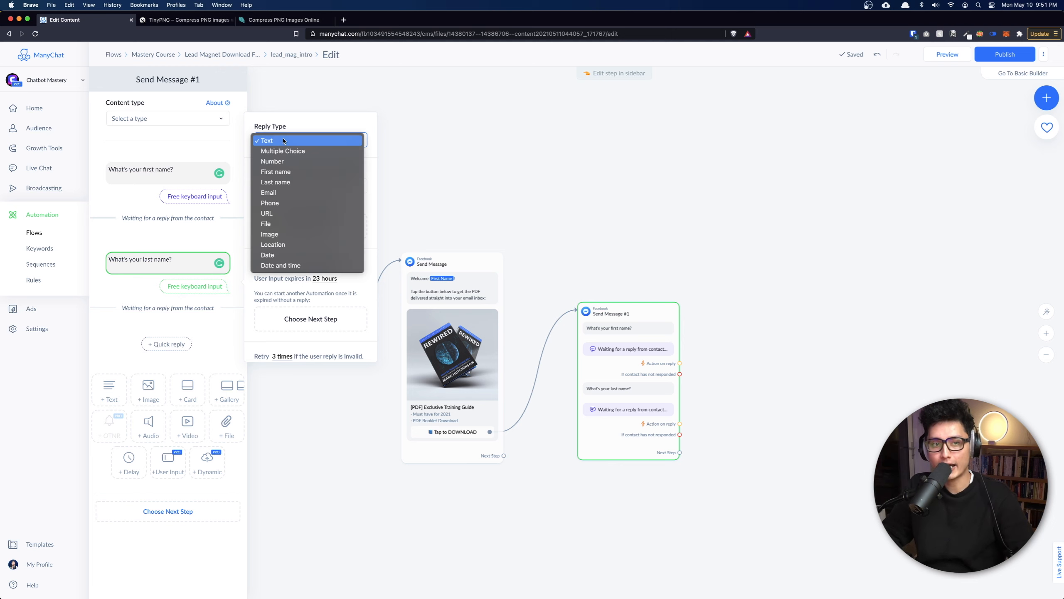
click(283, 184)
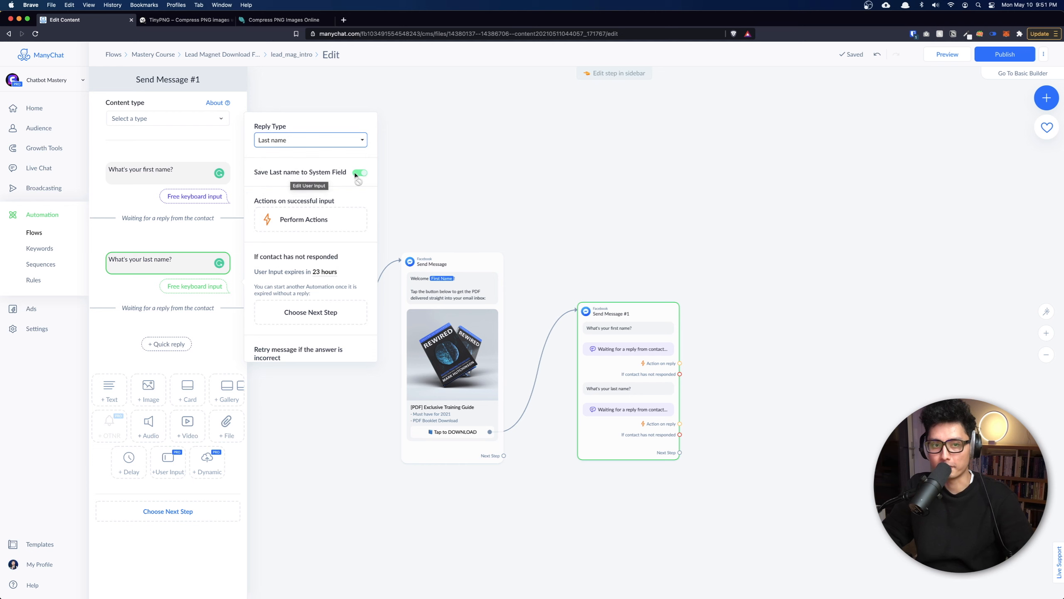
scroll(366, 181, down, 3)
double_click(263, 326)
key(BackSpace)
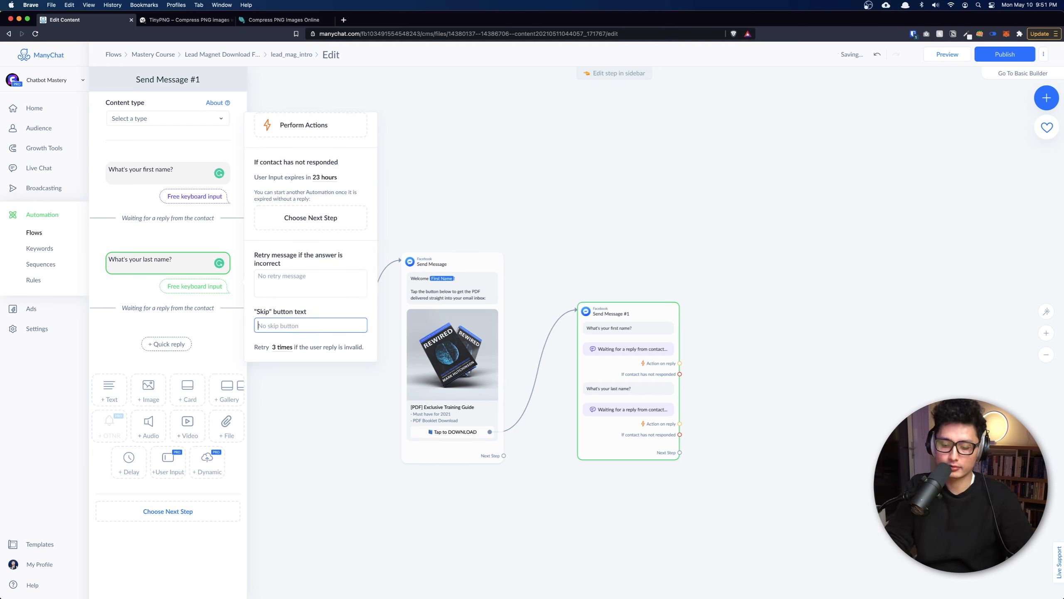
click(230, 343)
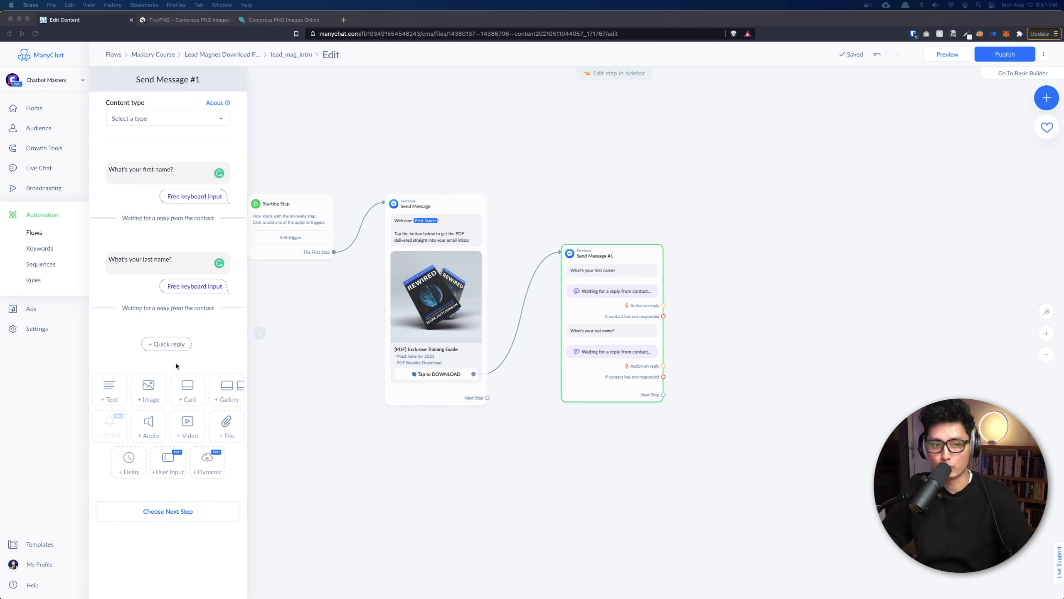
Add a third user-input question with reply type Email and Set Email Opt-In turned off.
click(124, 363)
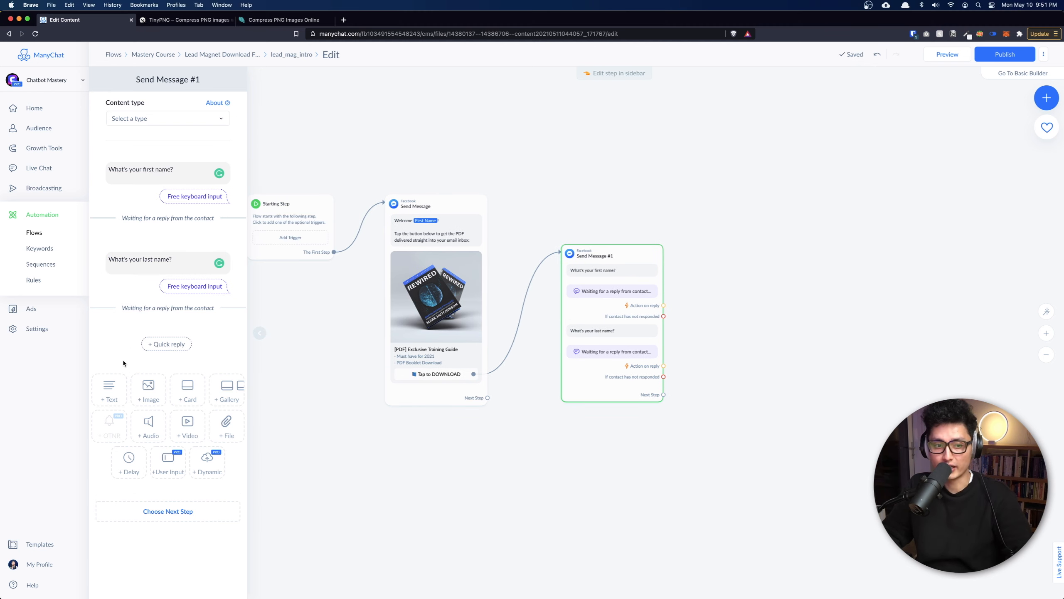
click(166, 464)
click(172, 354)
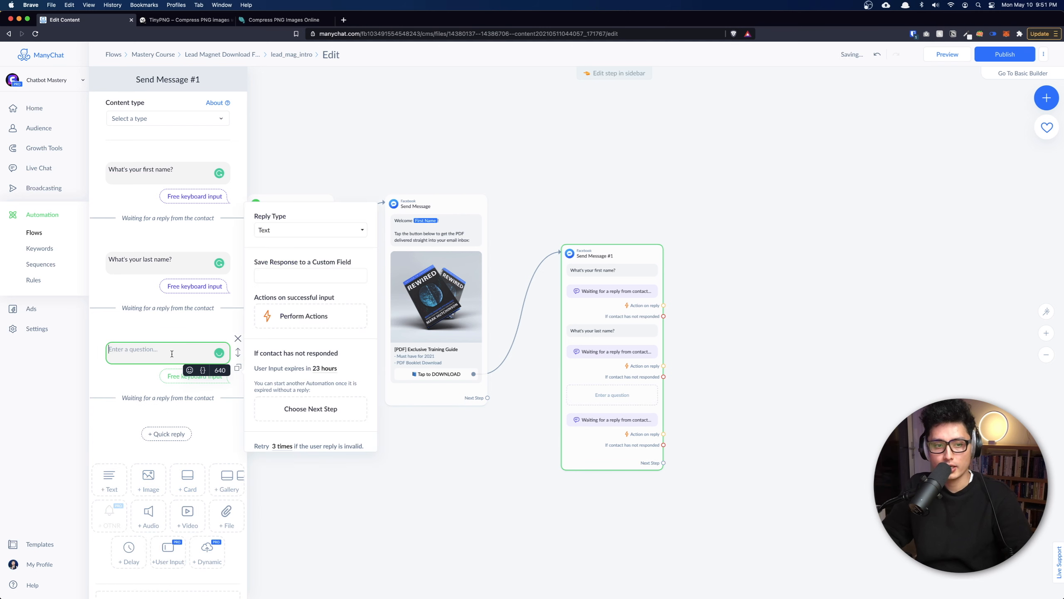
click(279, 228)
click(280, 283)
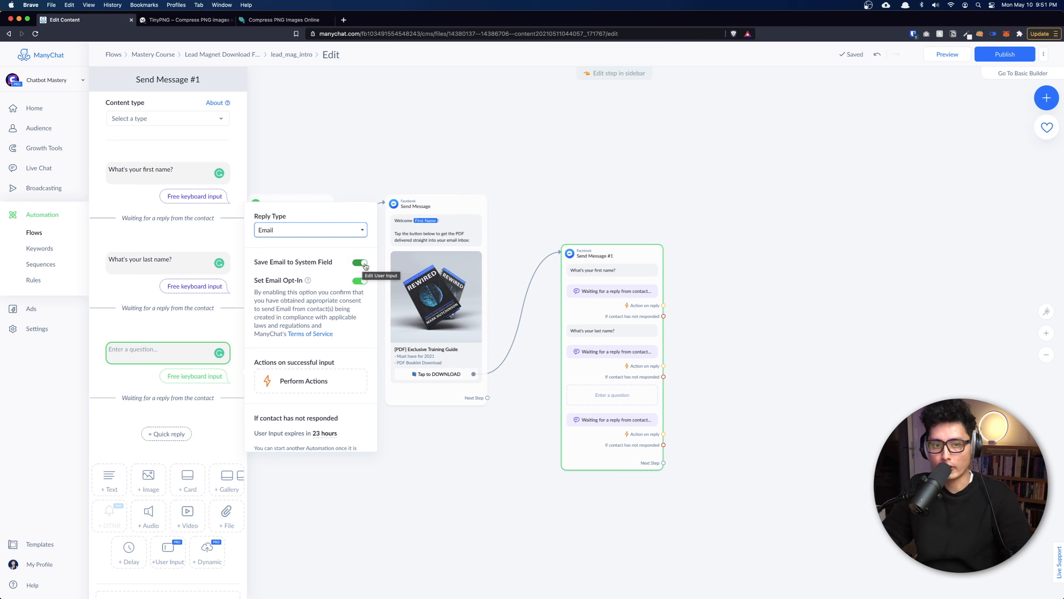
click(360, 281)
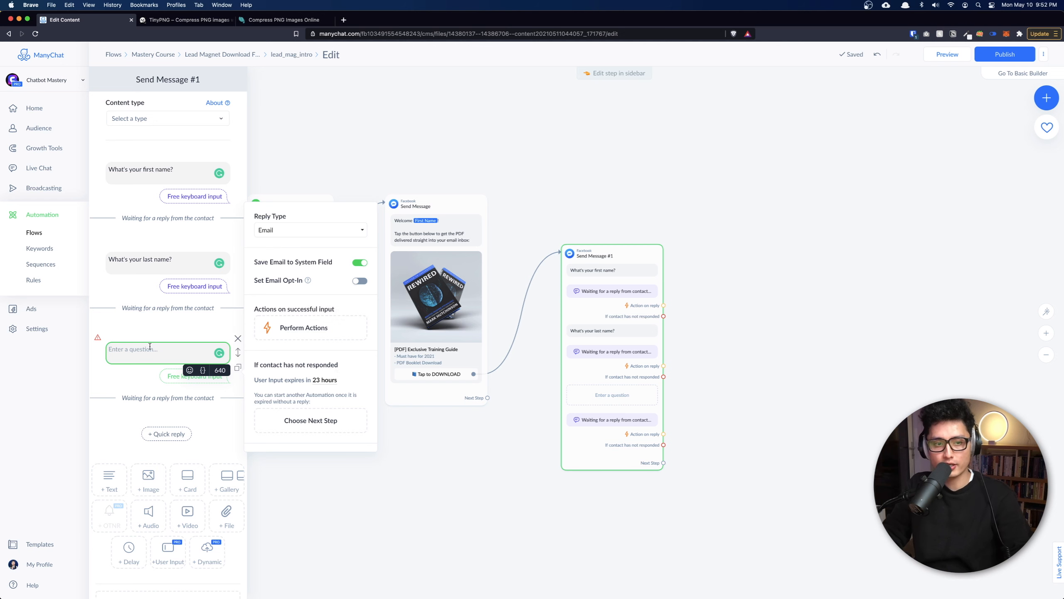
Word the question 'What's your email address?' and remove its Skip option.
text(What's your email address?)
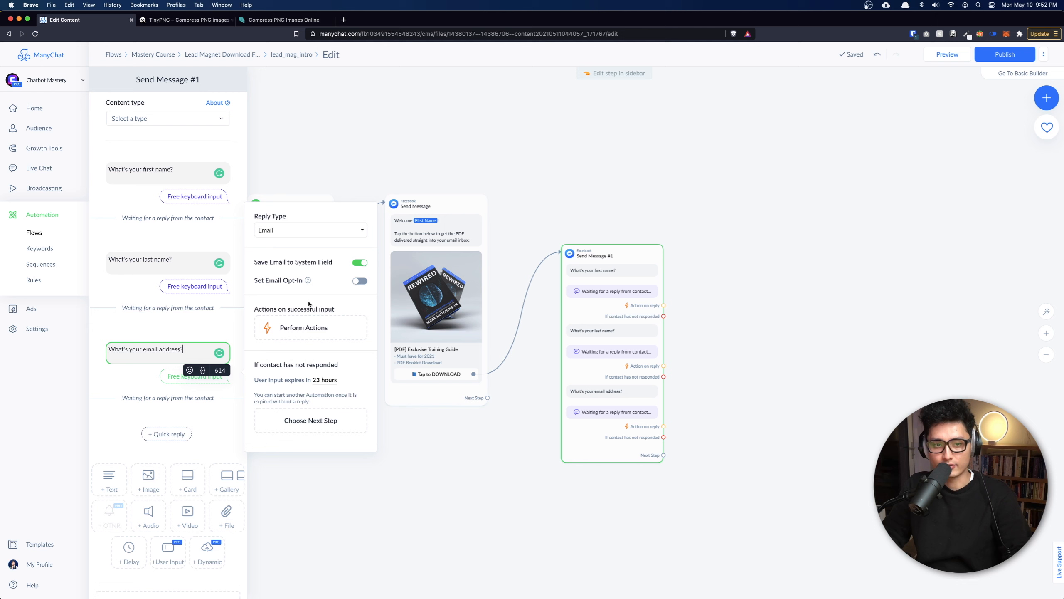
scroll(309, 304, down, 3)
click(253, 415)
double_click(254, 415)
key(BackSpace)
click(387, 401)
drag(610, 303, 669, 264)
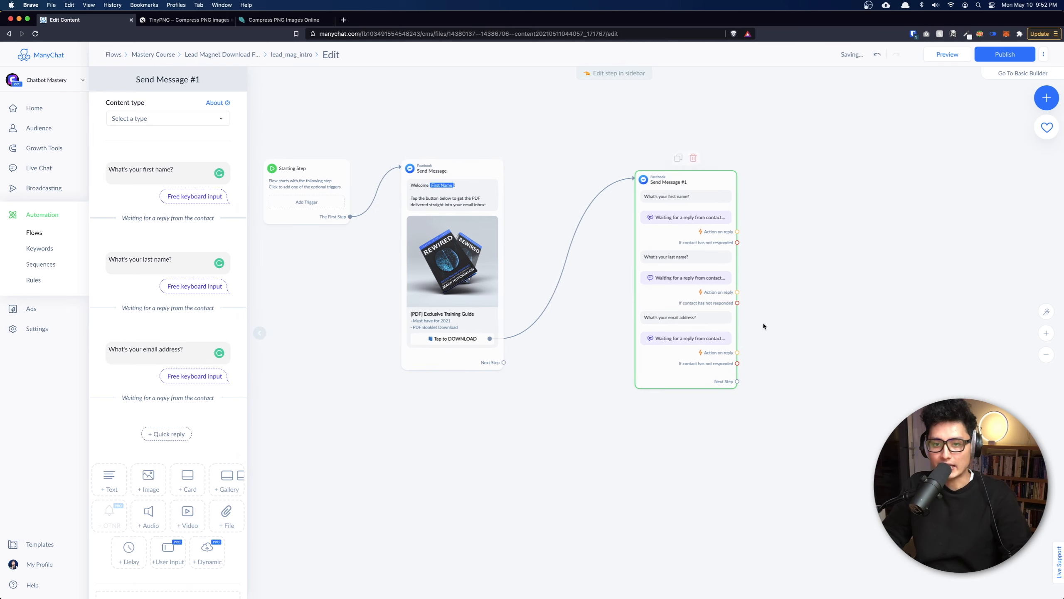
drag(840, 355, 629, 356)
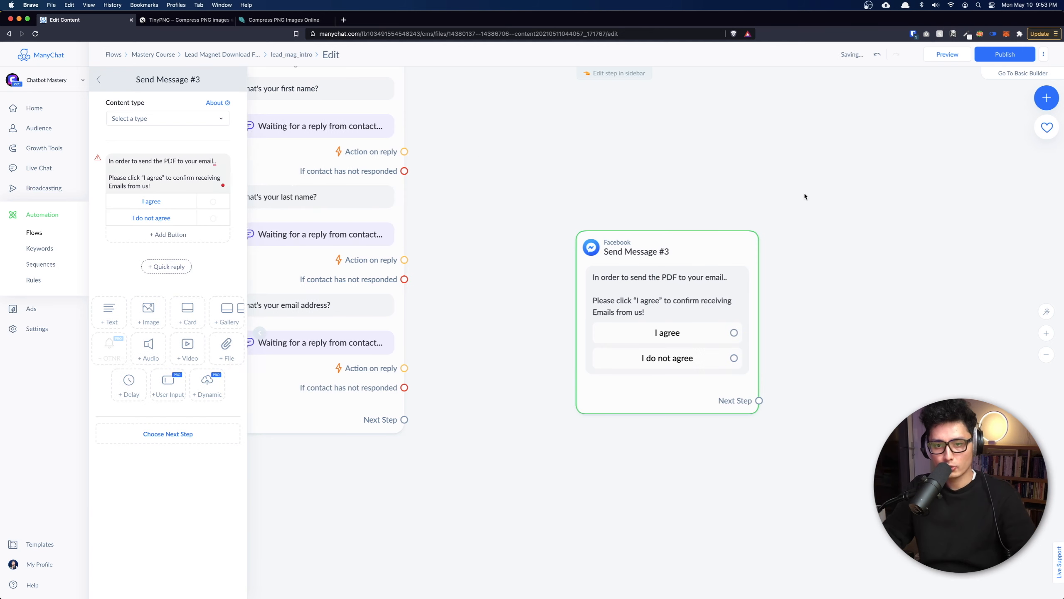
Position the Send Message #3 email-consent step to the right of the questions step.
click(805, 196)
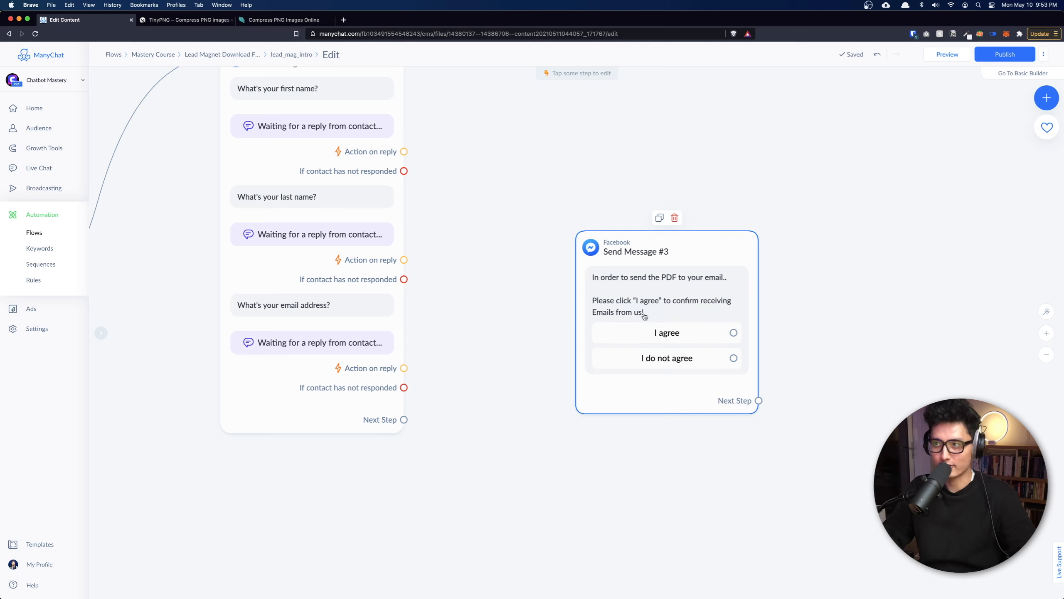
drag(644, 315, 821, 308)
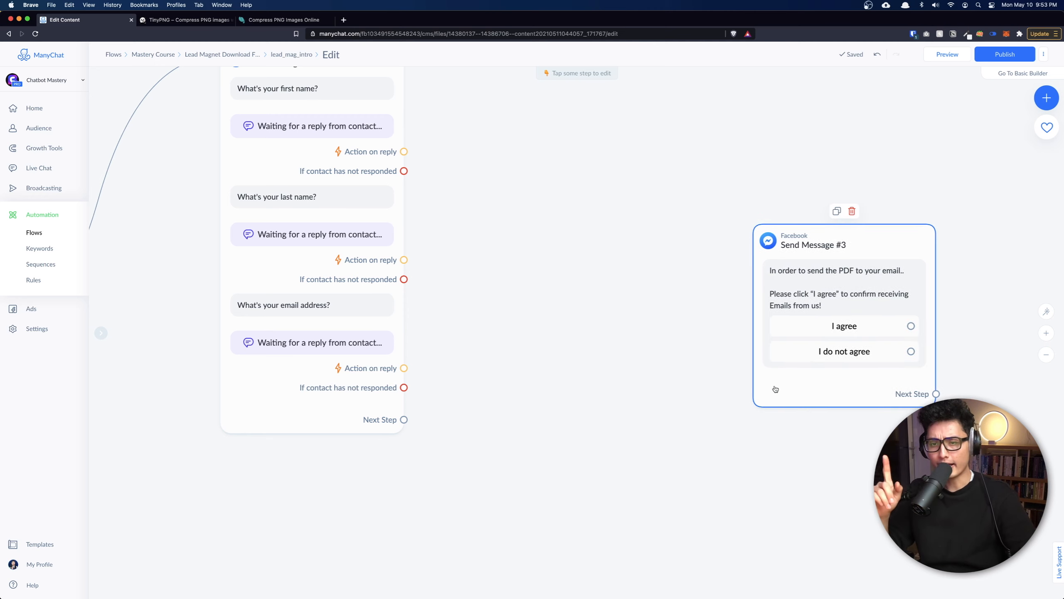
click(311, 425)
click(835, 301)
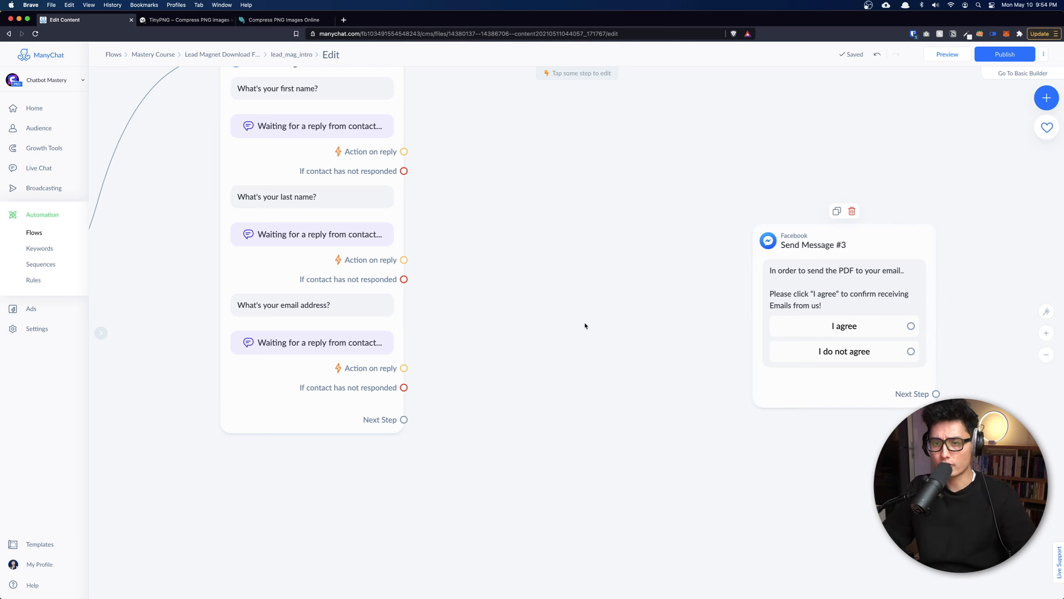
drag(584, 326, 448, 310)
drag(651, 247, 647, 314)
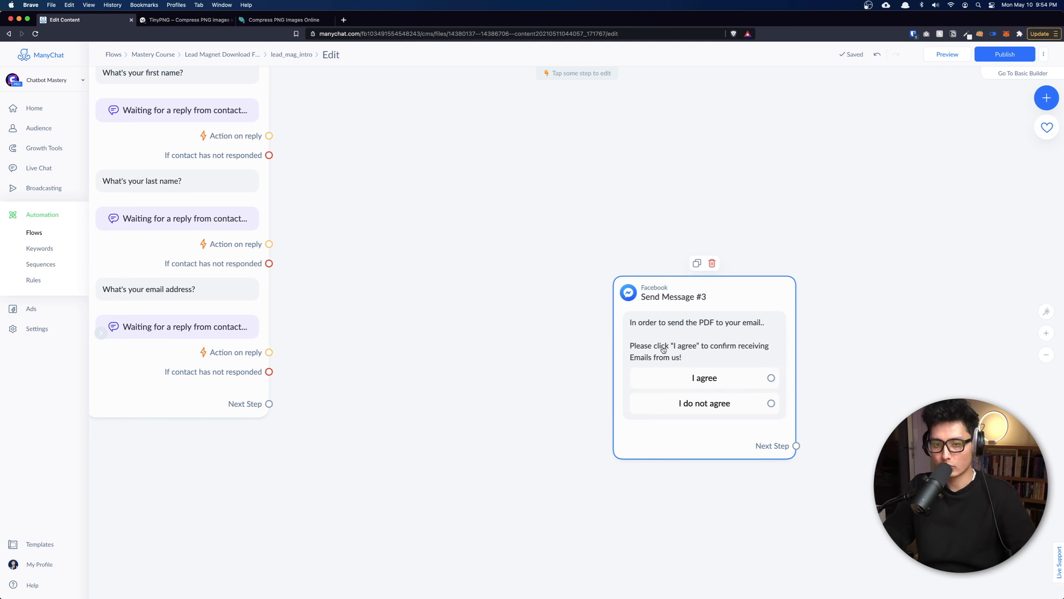
drag(662, 348, 699, 363)
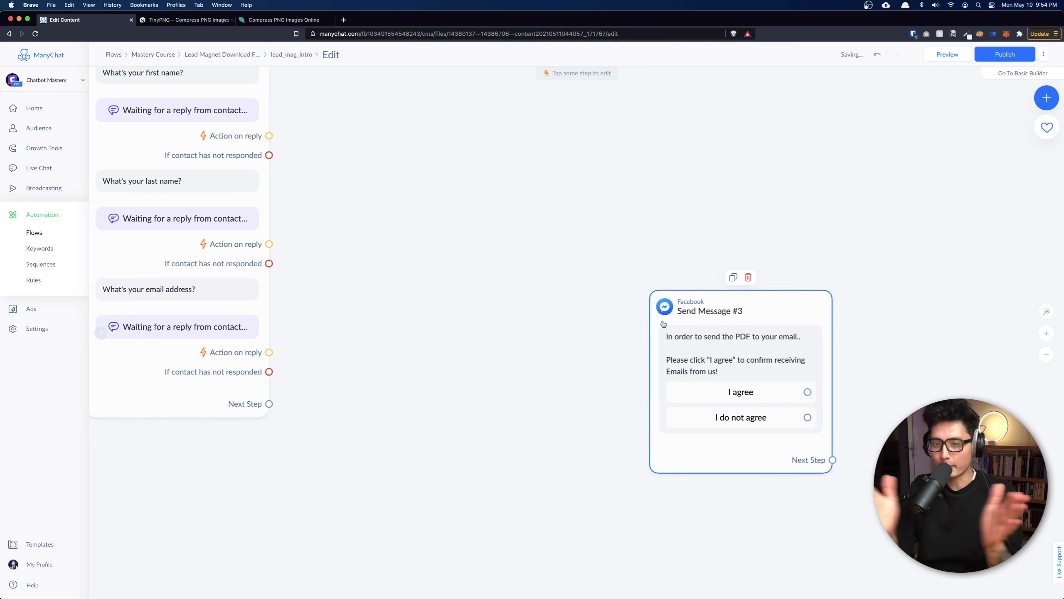
Connect the questions step to a new Condition requiring 'Opted-in for Email' to be true.
click(269, 404)
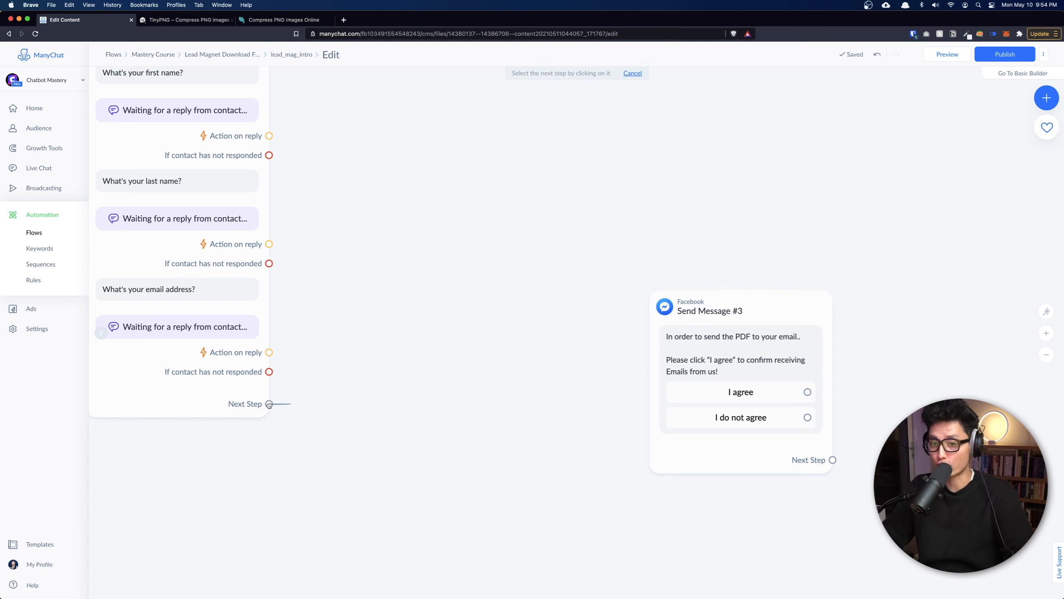
click(403, 352)
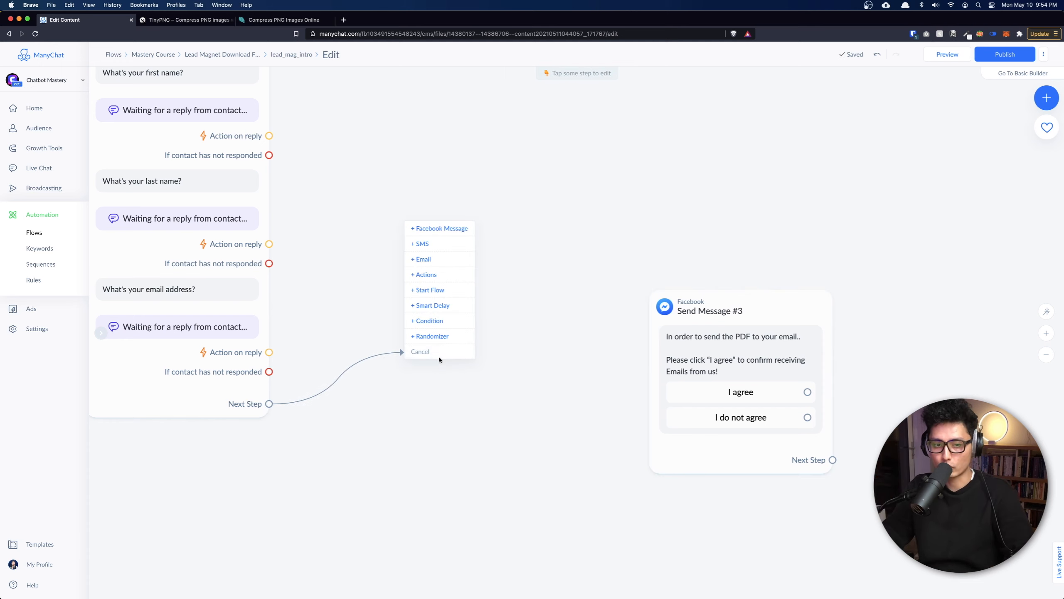
click(436, 322)
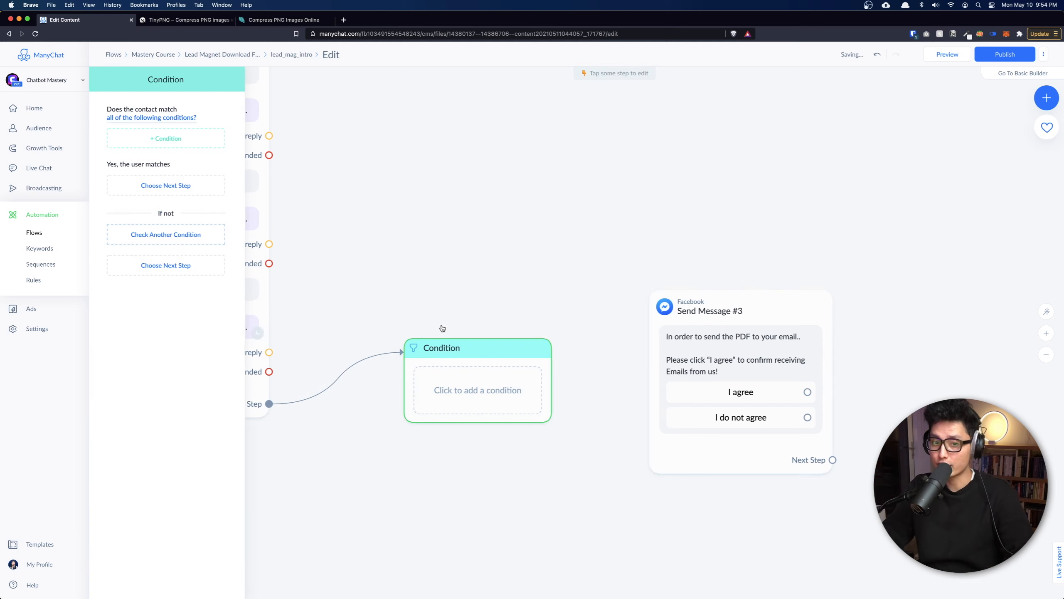
click(141, 142)
text(email)
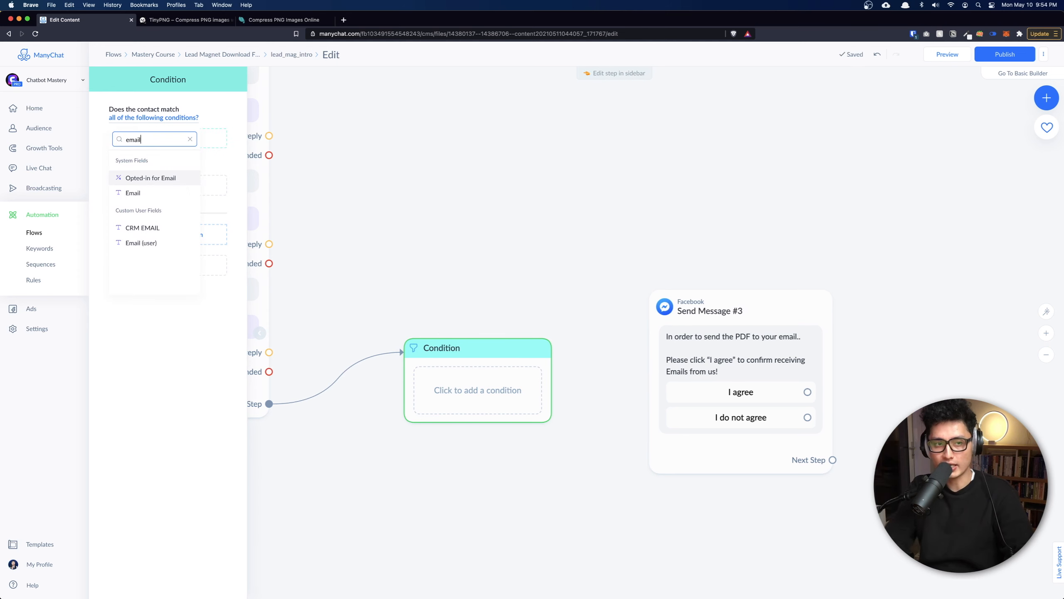
click(148, 179)
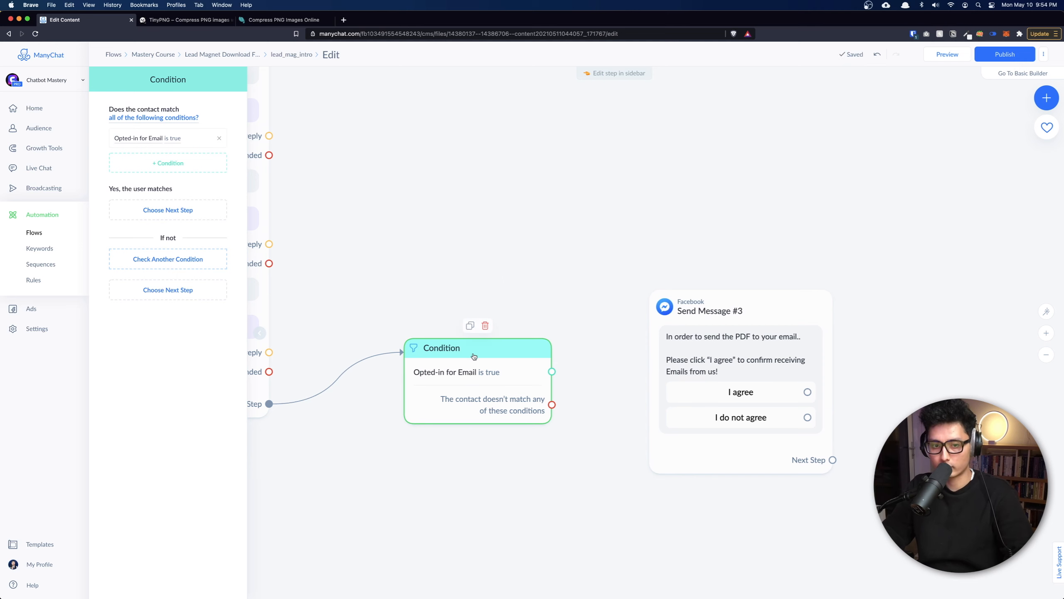
click(501, 278)
drag(776, 367, 789, 433)
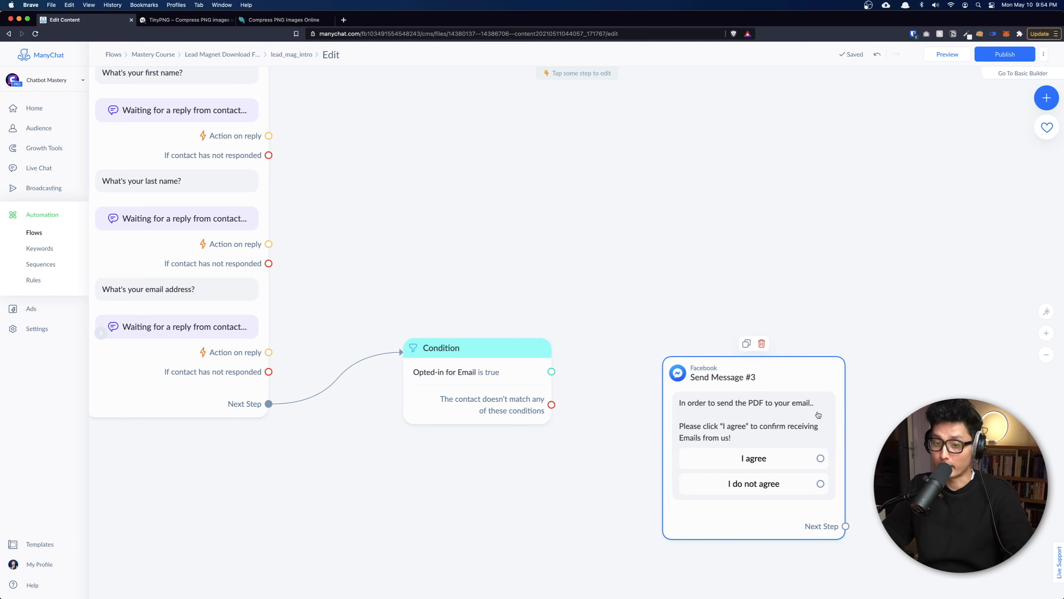
Link the Condition's no-match output to the Send Message #3 consent request.
drag(732, 412, 732, 440)
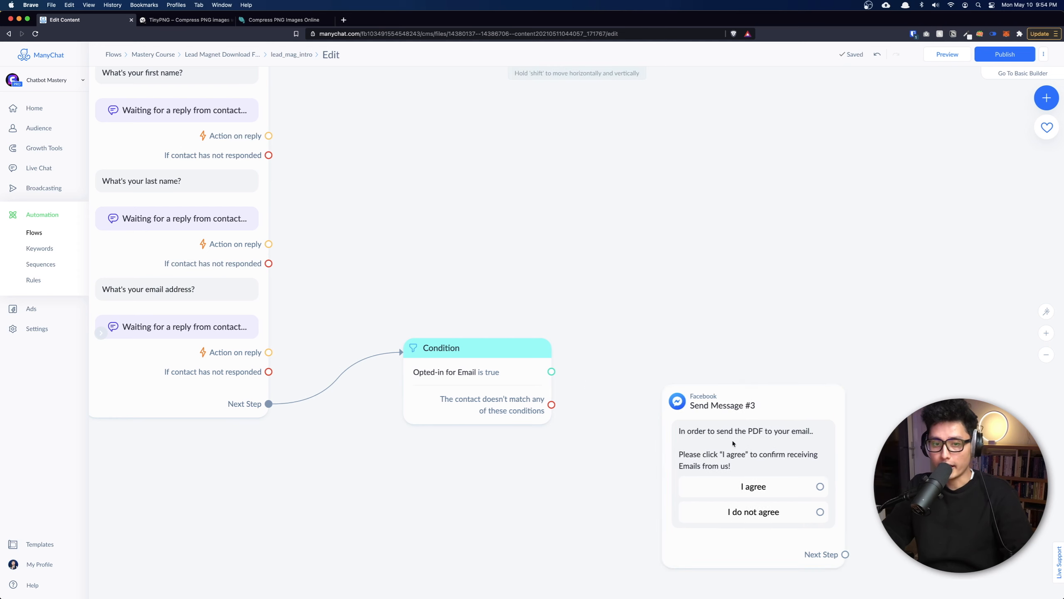
click(673, 422)
click(575, 447)
drag(552, 403, 767, 464)
click(507, 410)
click(675, 443)
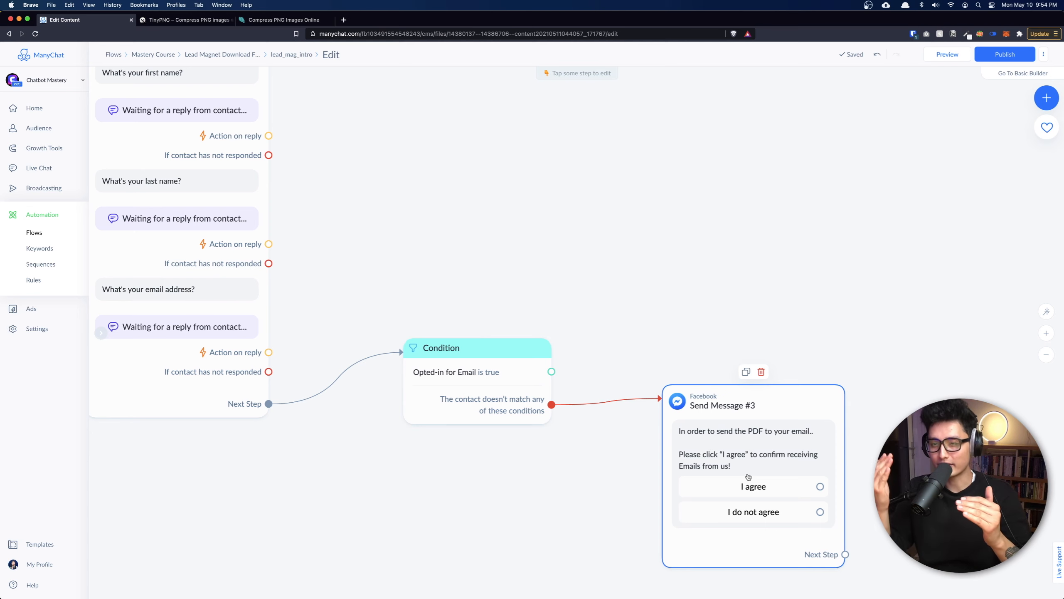
click(460, 388)
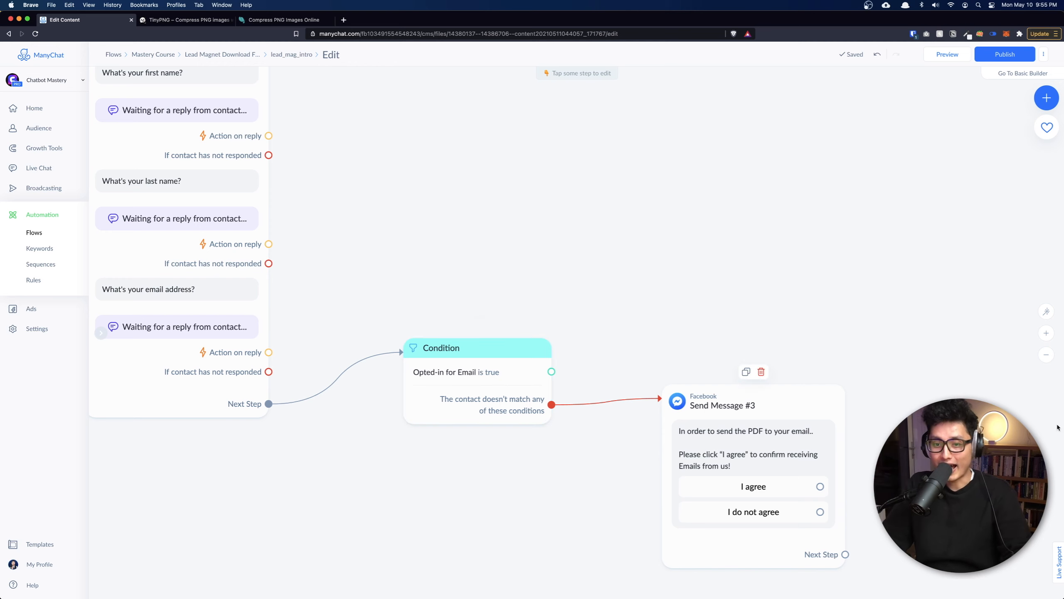
scroll(624, 301, down, 4)
scroll(623, 301, right, 7)
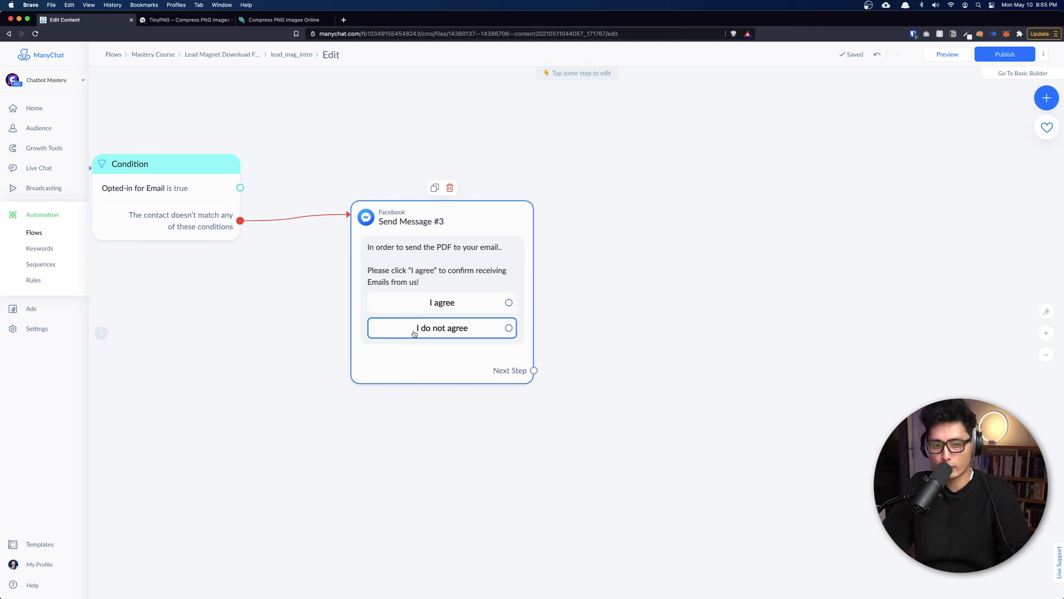
Paste the 'can't send the PDF' message as Send Message #5 and link 'I do not agree' to it.
key(super+v)
drag(621, 357, 708, 397)
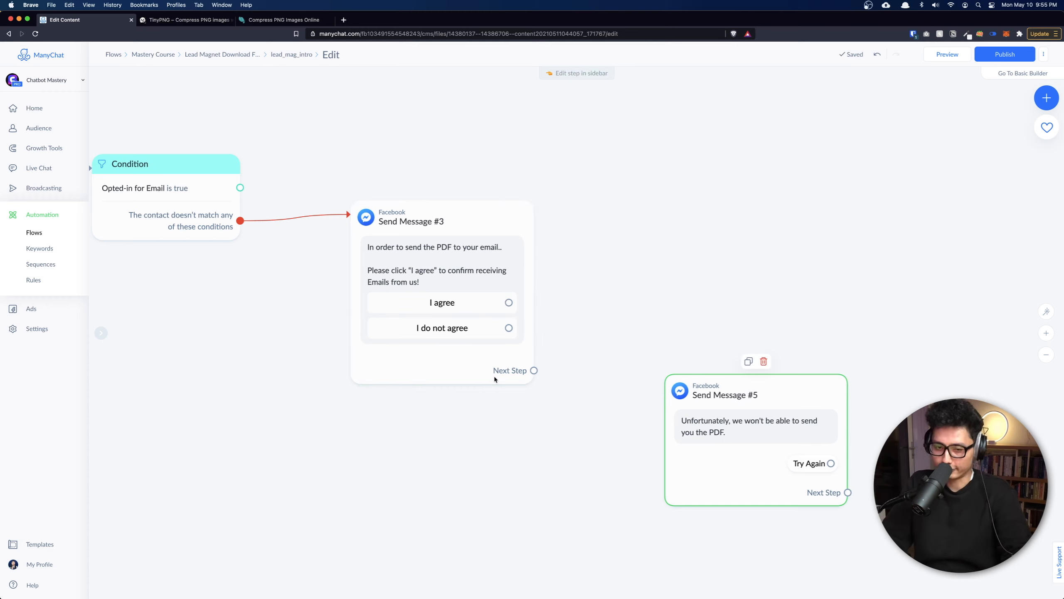
mouse_move(509, 328)
mouse_down()
mouse_move(674, 448)
mouse_move(754, 477)
mouse_up()
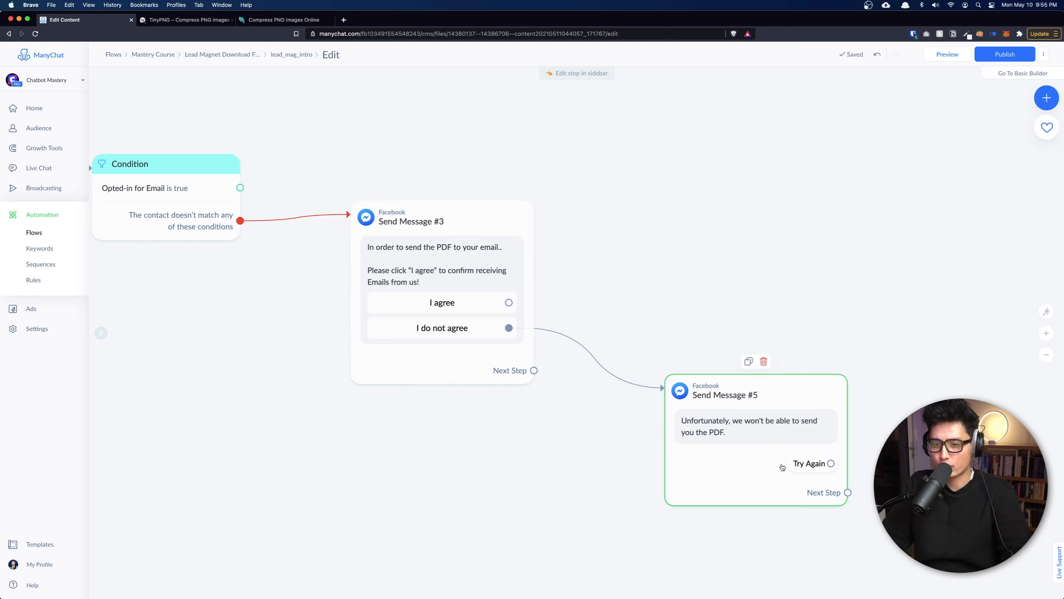
click(758, 471)
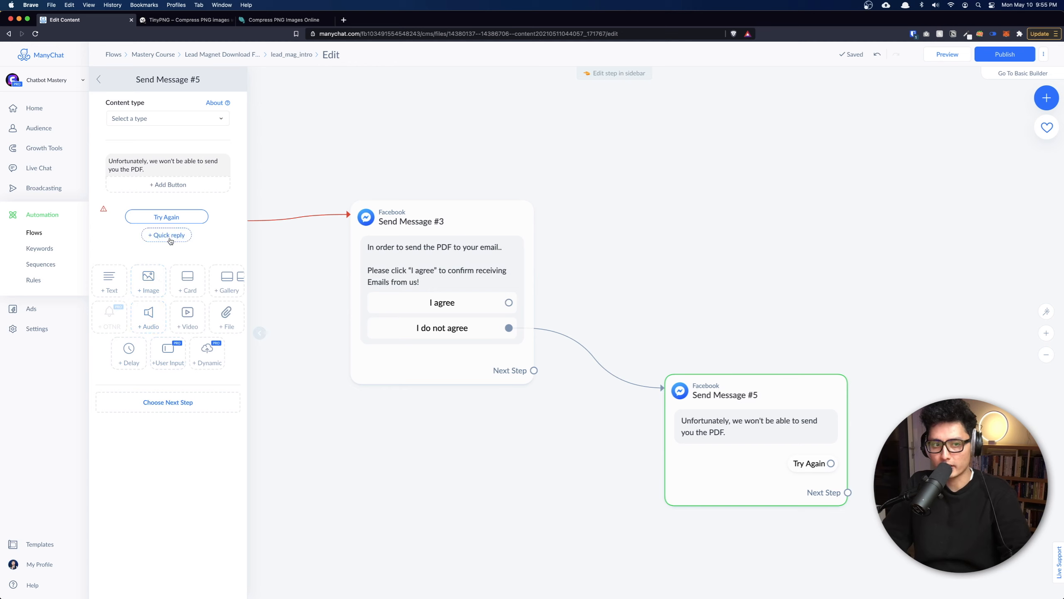
Route Send Message #5's Try Again button back to Send Message #3.
click(715, 268)
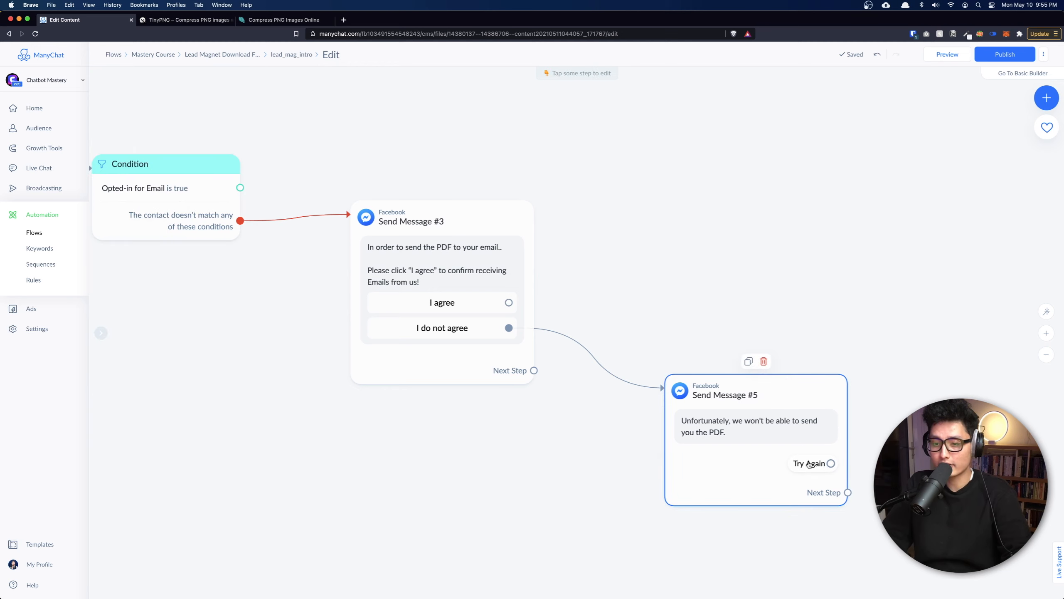
drag(831, 463, 887, 395)
click(389, 247)
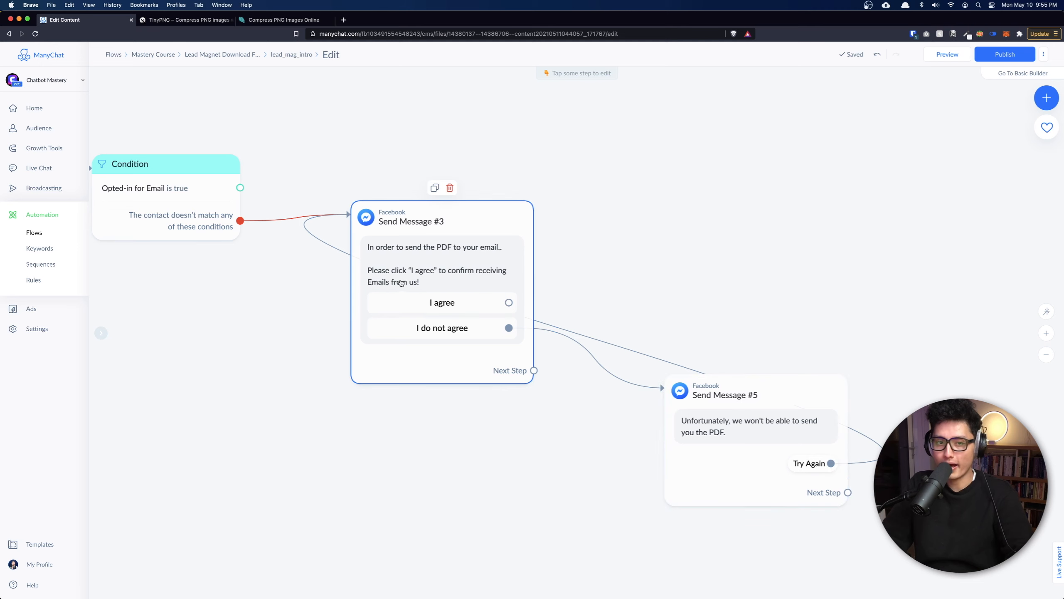
scroll(399, 282, up, 3)
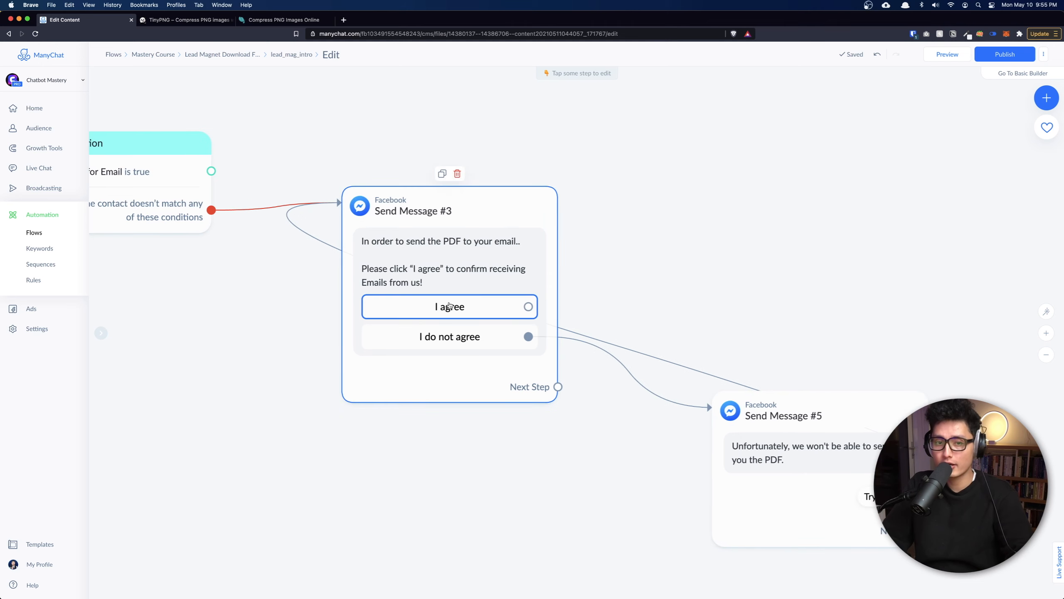
scroll(449, 305, down, 5)
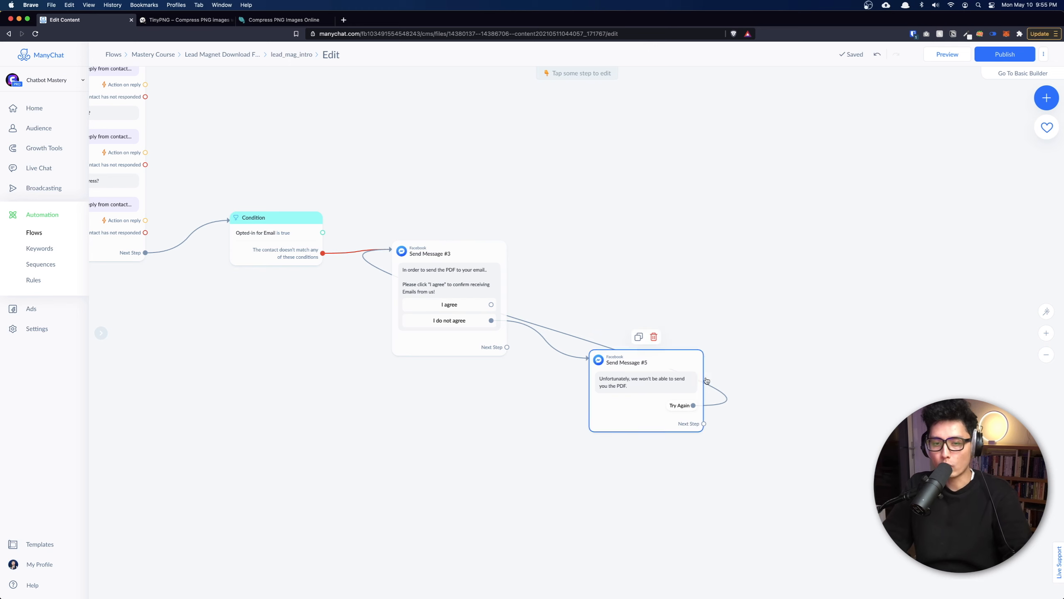
scroll(521, 401, up, 5)
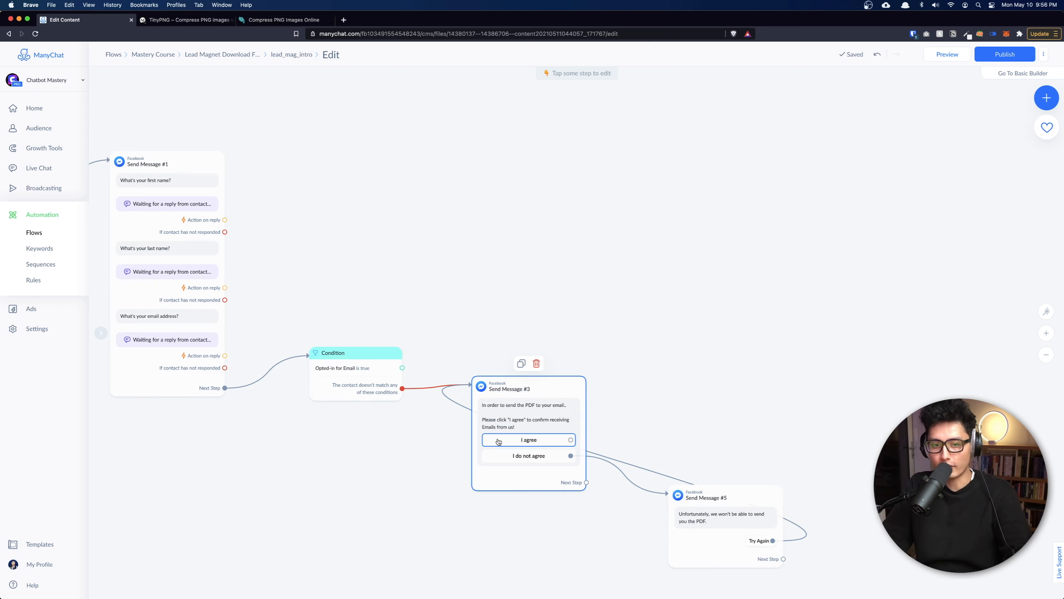
Add an Actions step after 'I agree' containing the Set Email Opt-In action.
drag(570, 440, 644, 376)
click(686, 298)
click(166, 118)
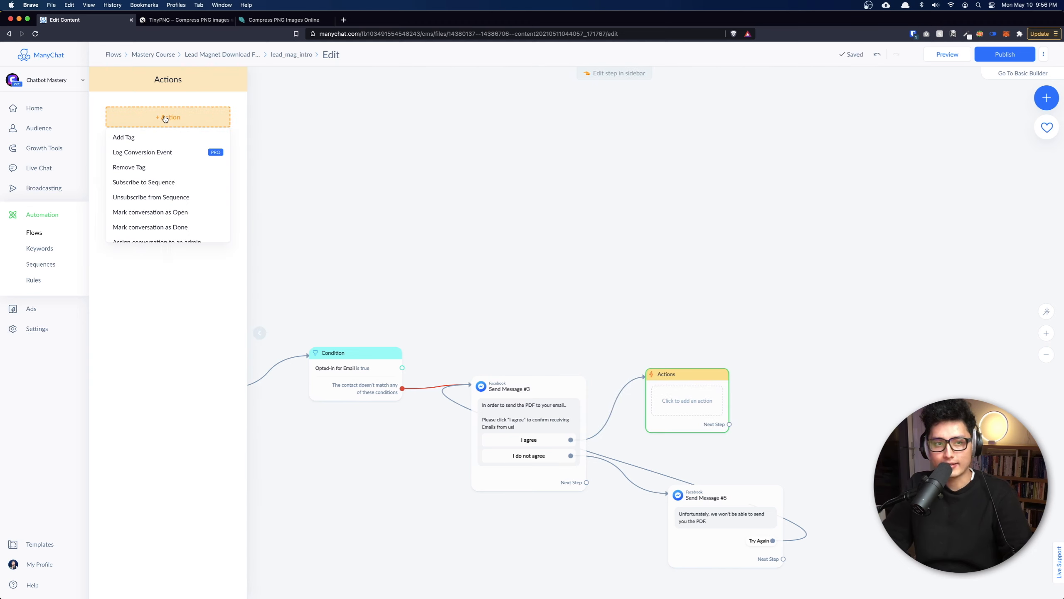
scroll(162, 151, down, 10)
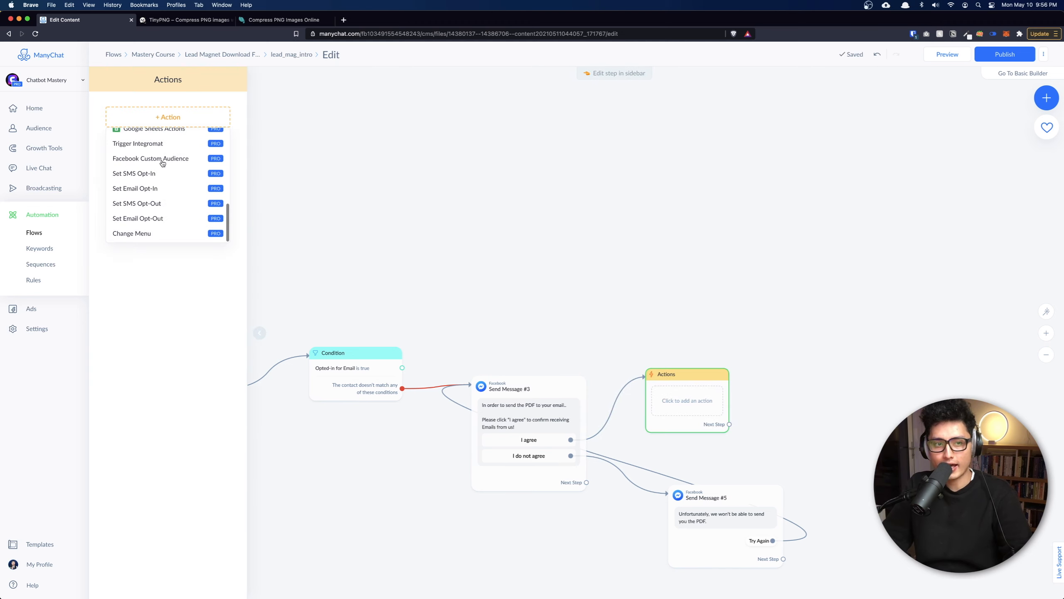
click(134, 189)
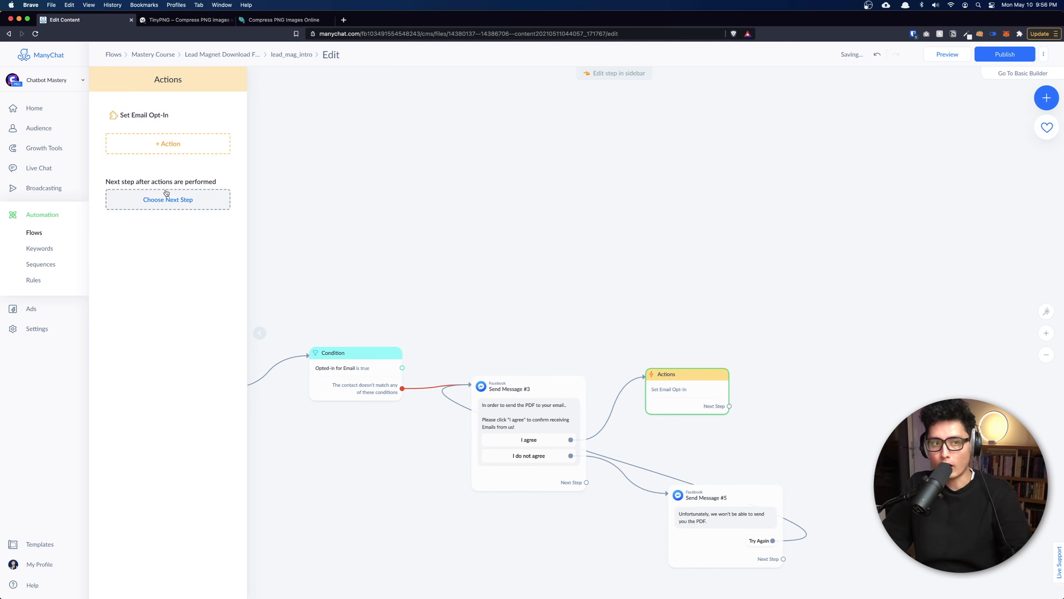
click(677, 418)
click(669, 419)
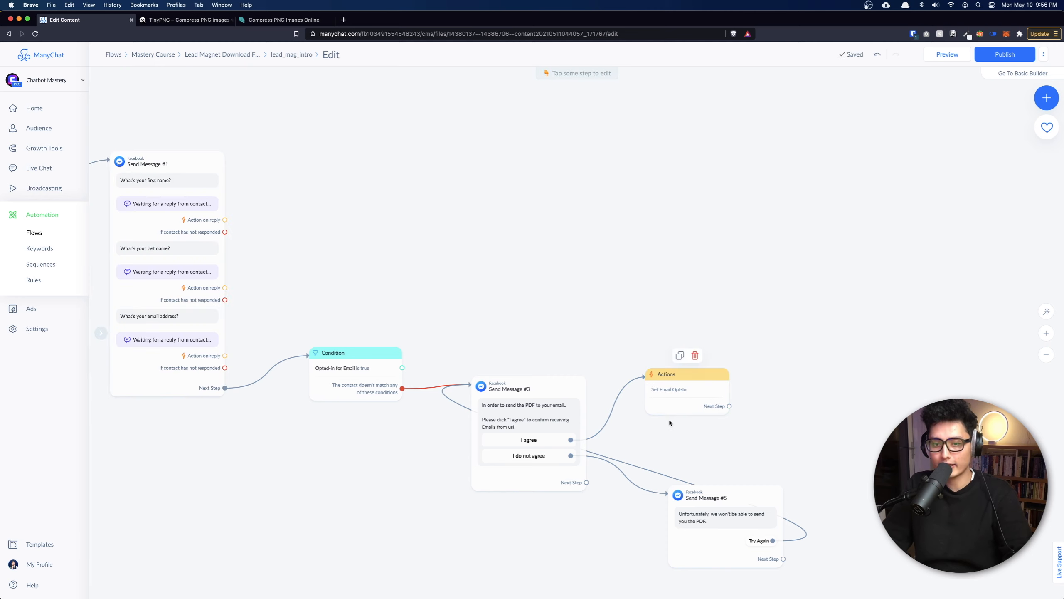
scroll(669, 419, up, 2)
scroll(671, 422, up, 4)
drag(737, 283, 869, 288)
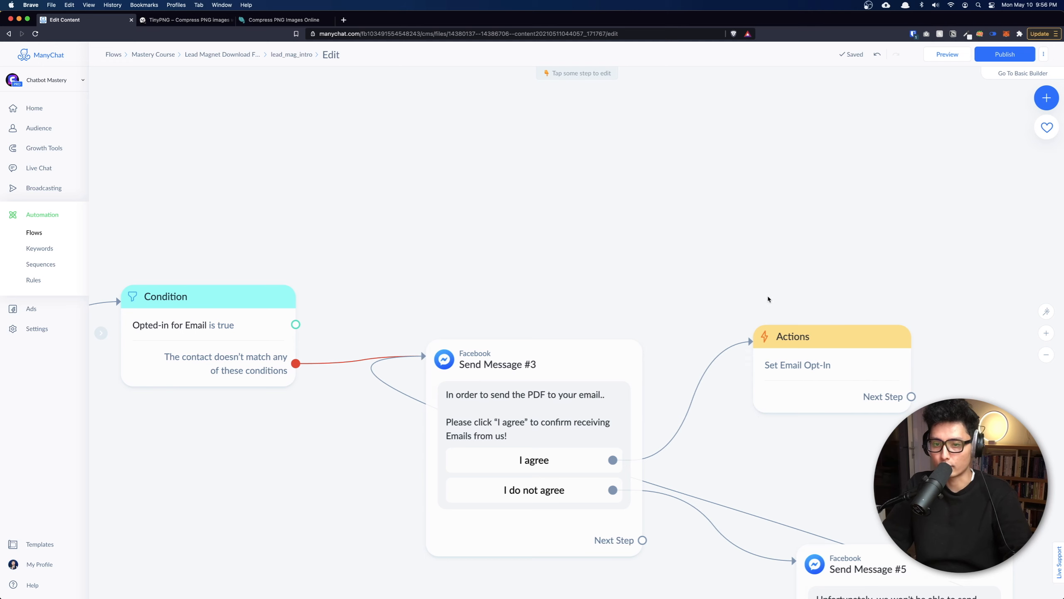
scroll(791, 290, down, 5)
drag(737, 338, 743, 353)
scroll(634, 324, up, 5)
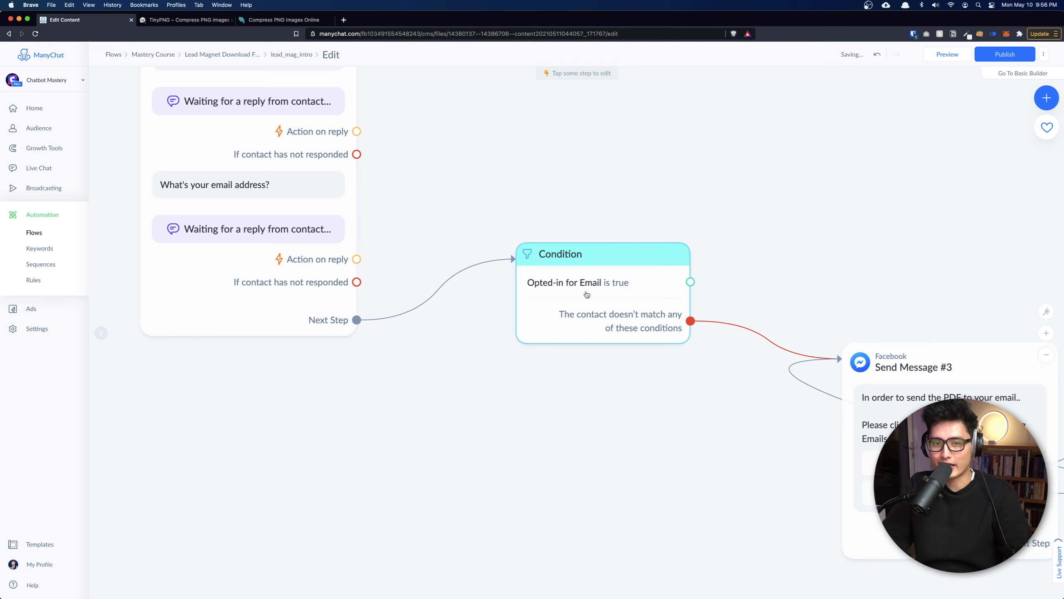
drag(604, 416, 386, 422)
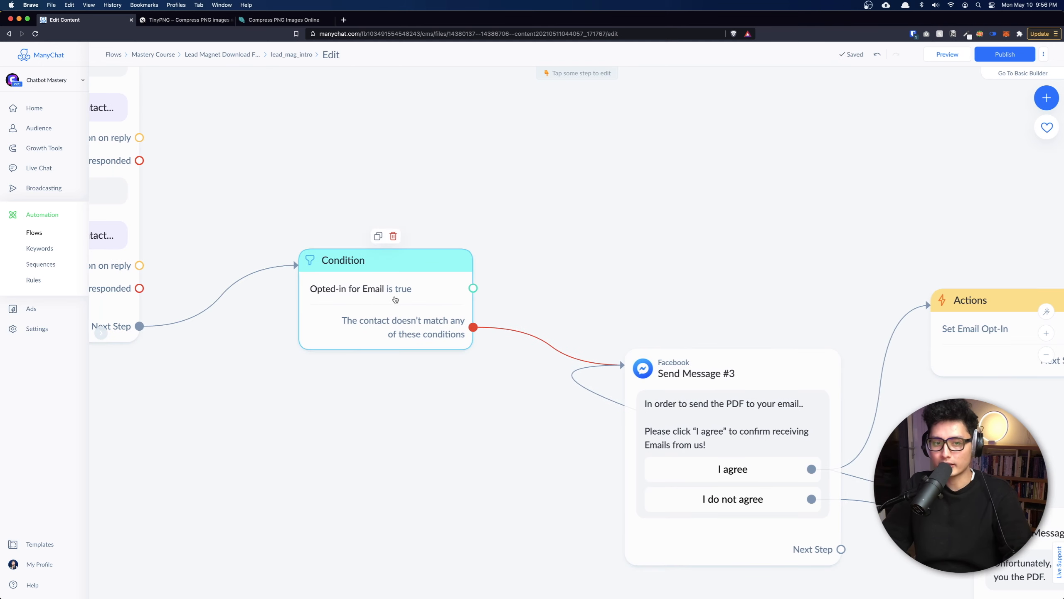
drag(377, 417, 165, 331)
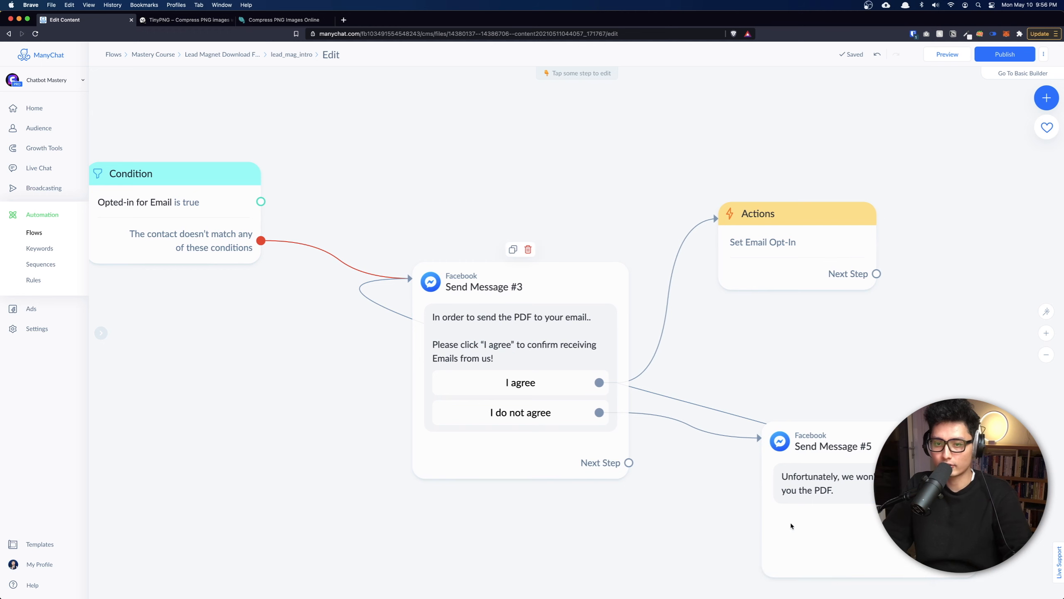
drag(525, 210, 744, 420)
scroll(494, 350, down, 5)
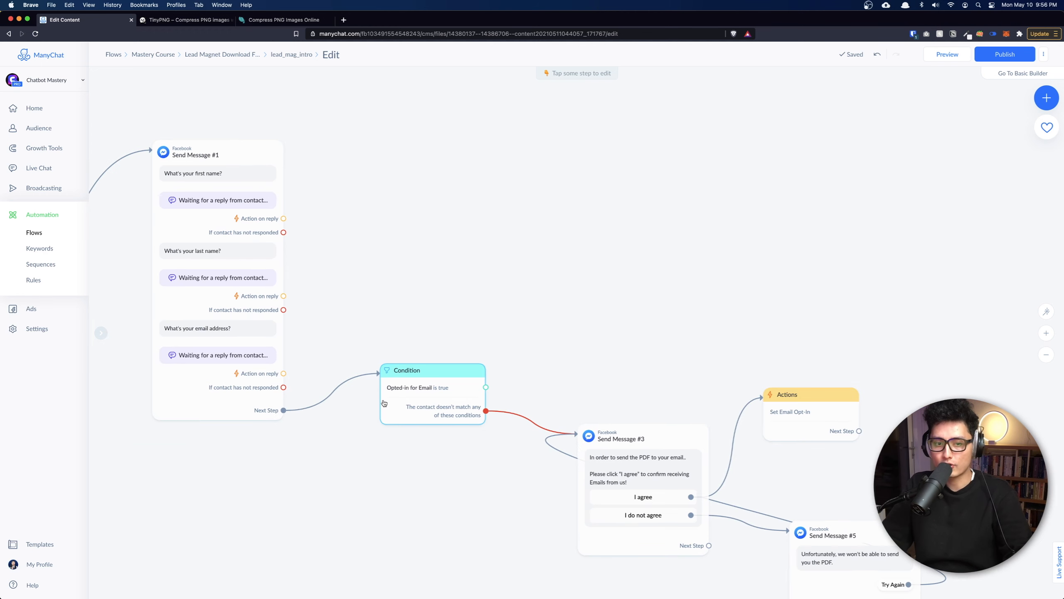
scroll(483, 340, up, 2)
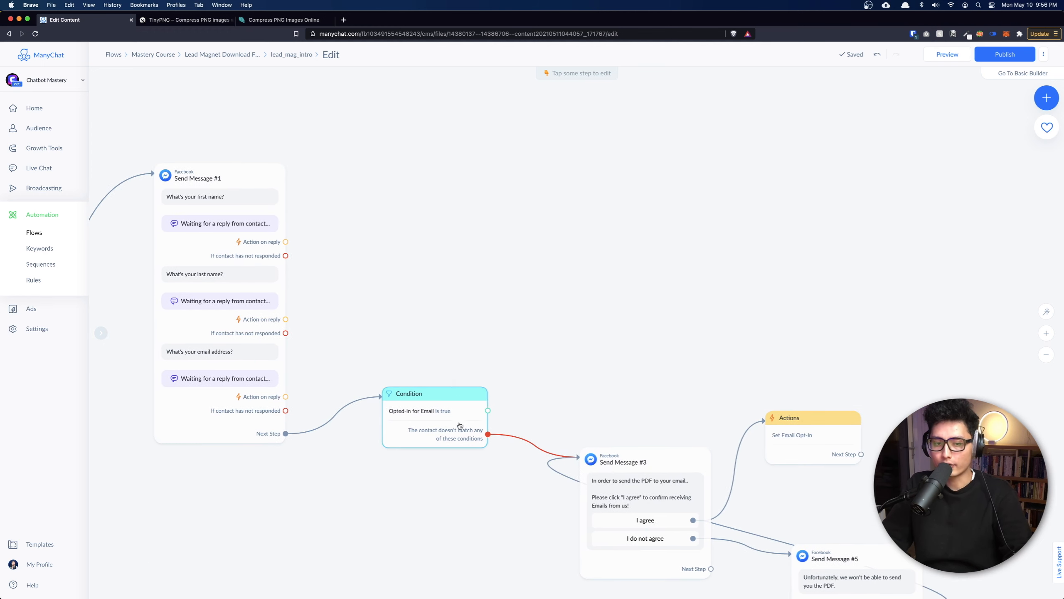
drag(475, 283, 553, 319)
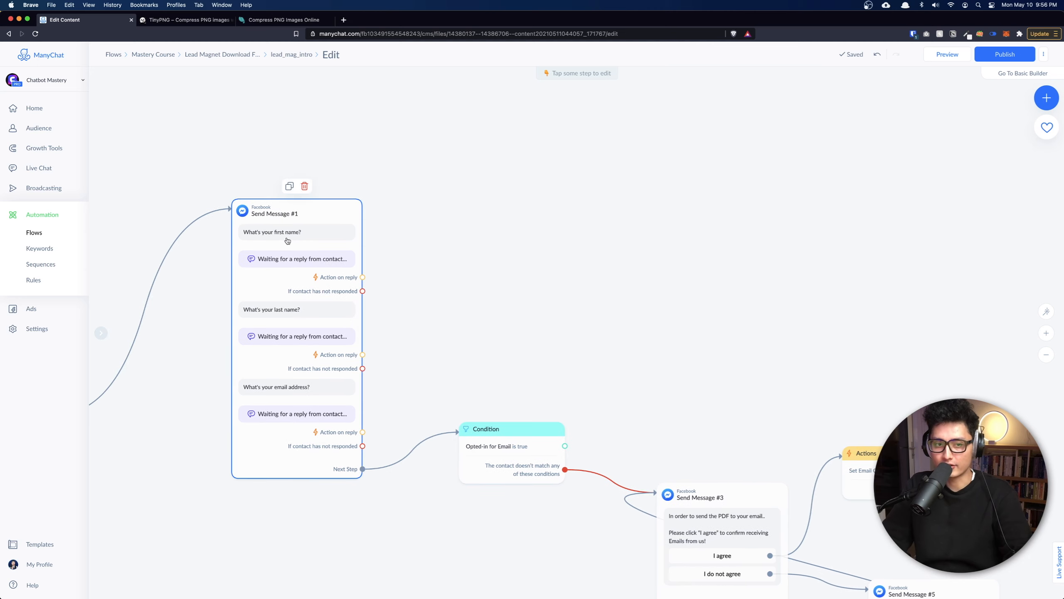
drag(601, 451, 398, 386)
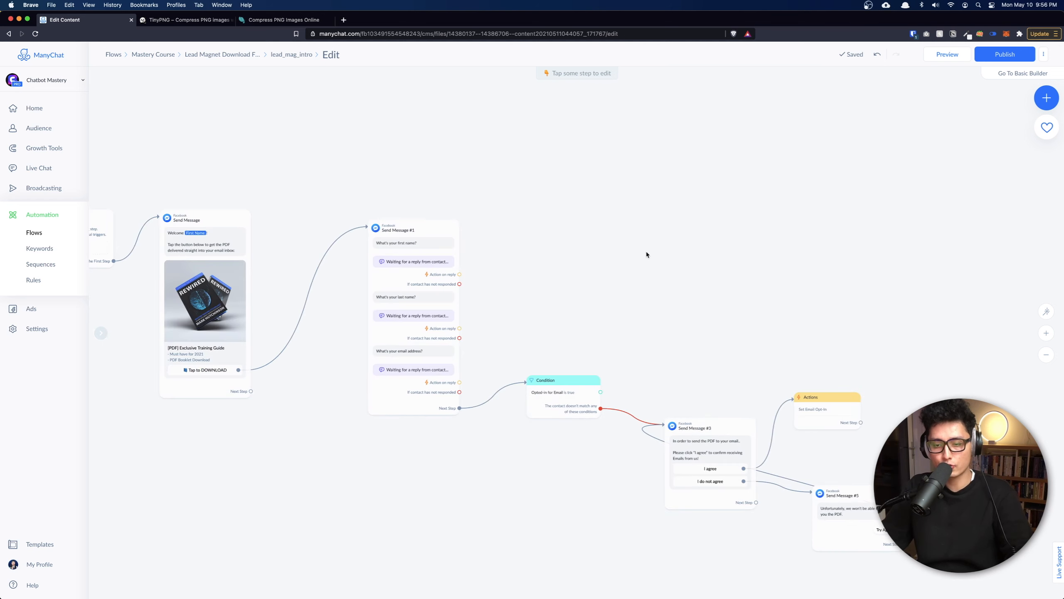
scroll(646, 252, down, 3)
drag(333, 239, 431, 226)
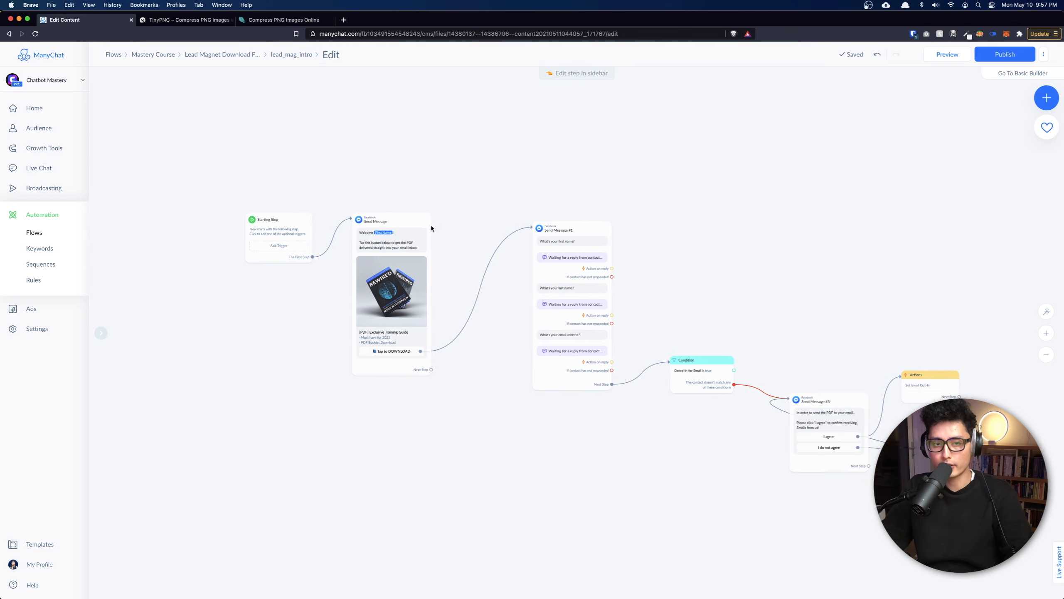
click(397, 222)
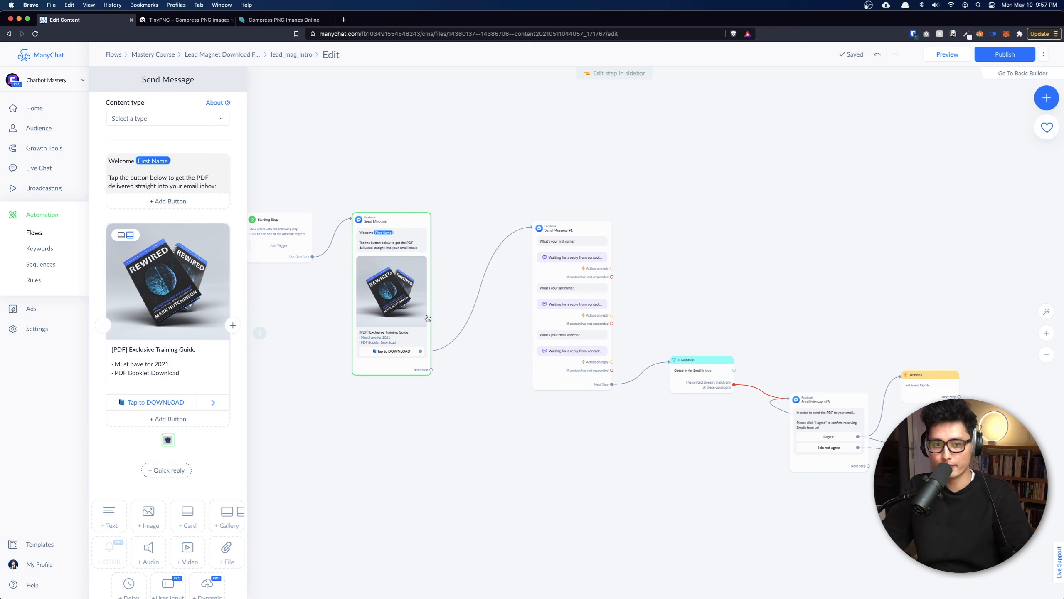
mouse_move(379, 228)
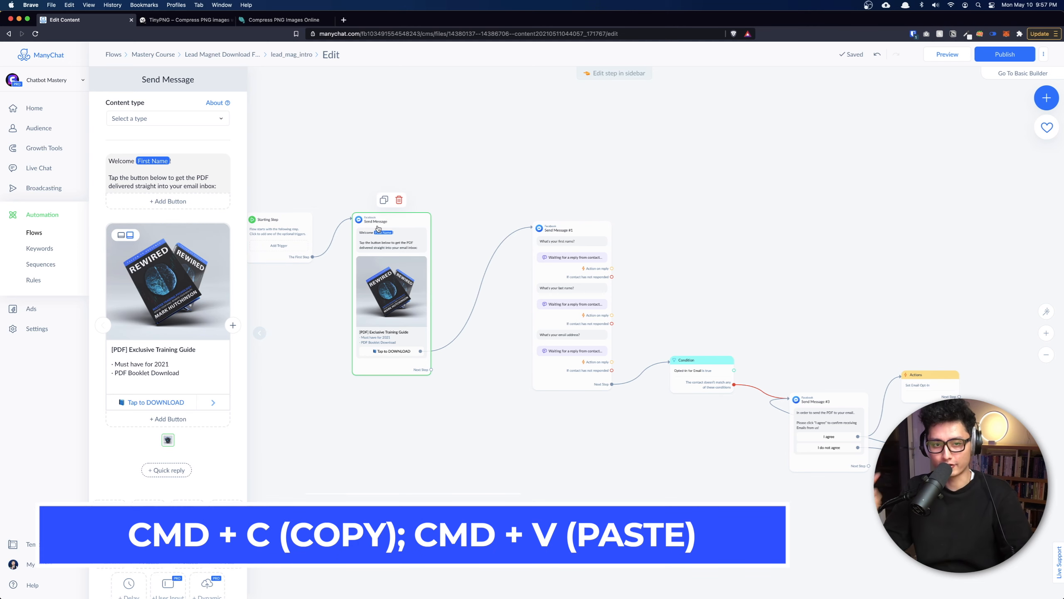
drag(851, 248, 708, 276)
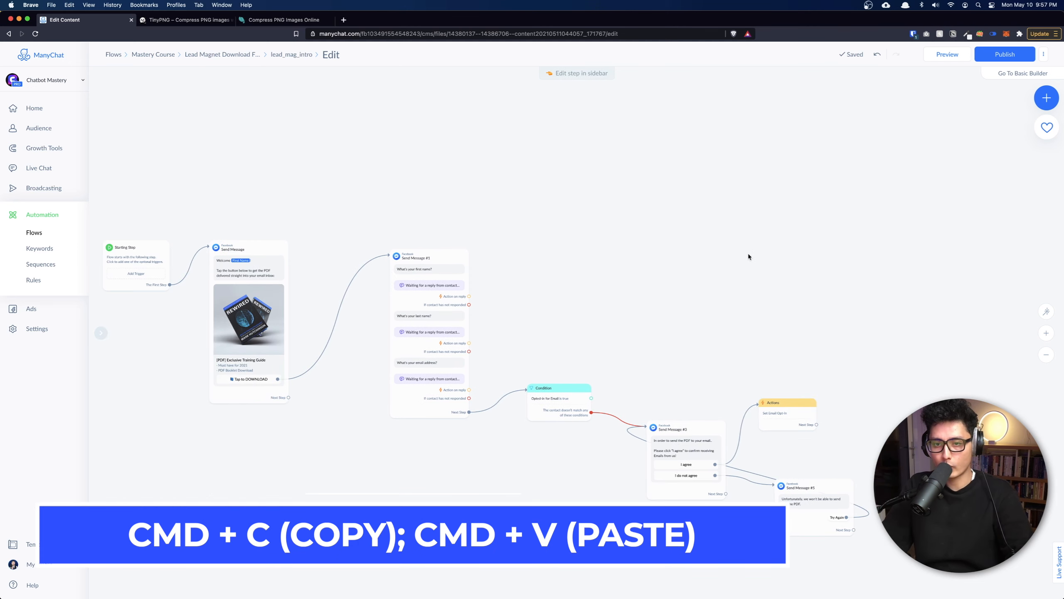
key(super+v)
drag(616, 368, 728, 209)
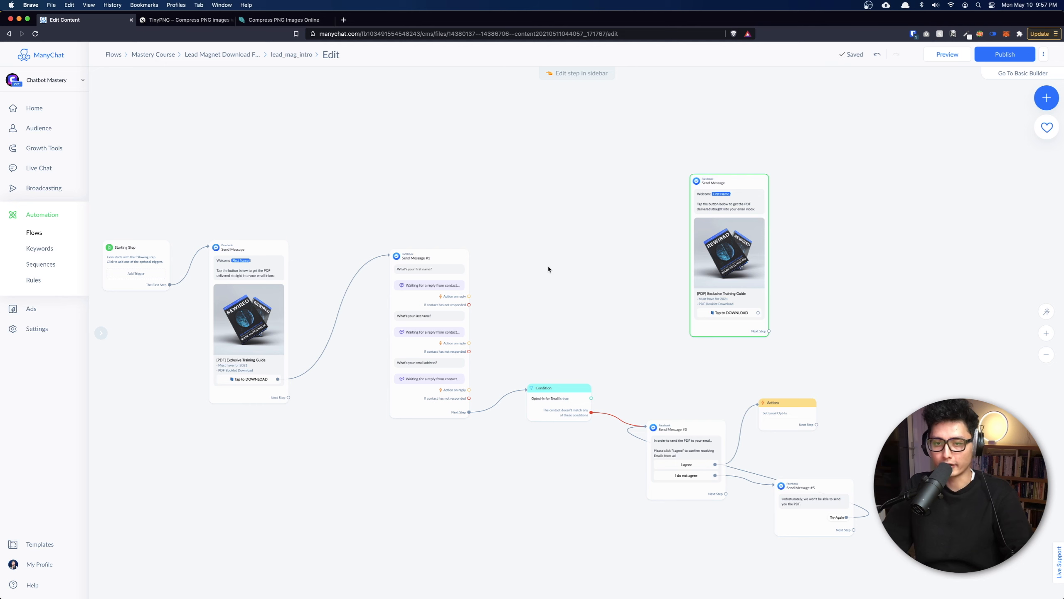
click(738, 163)
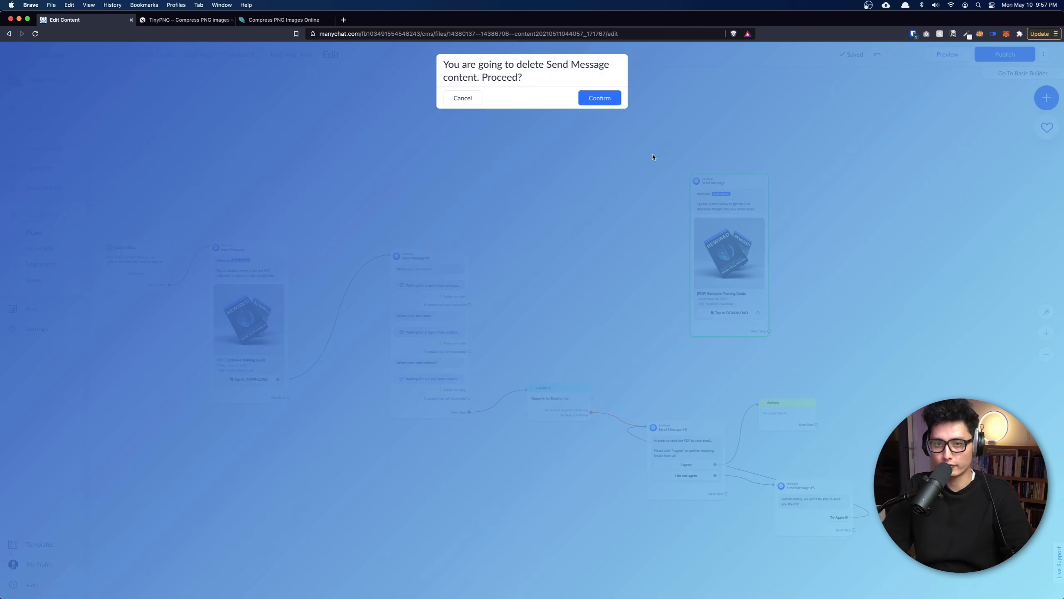
click(597, 95)
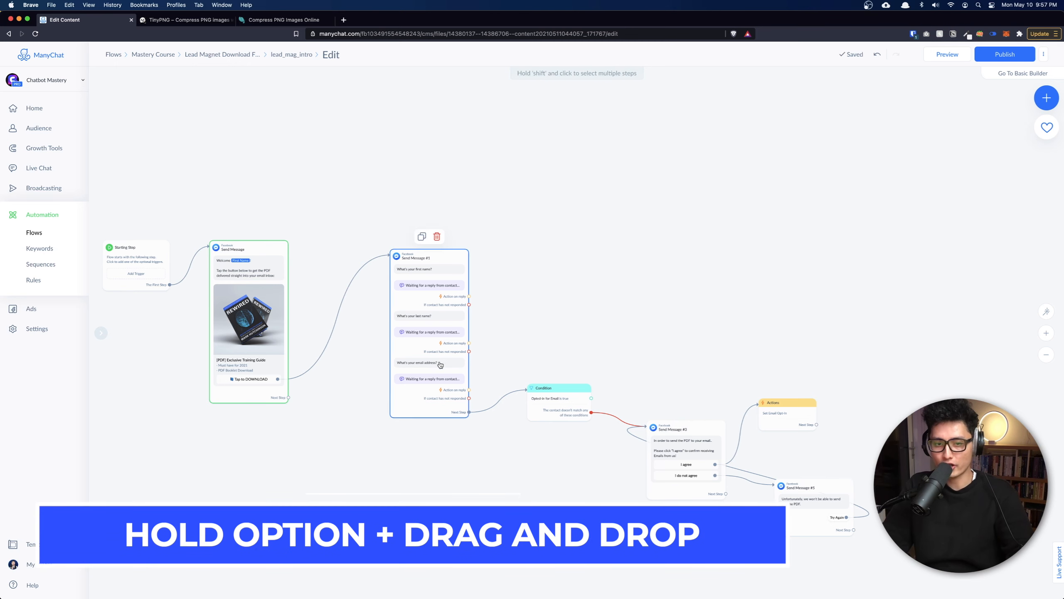
Place an unconnected copy of the welcome-and-PDF-card message on the canvas, up and left.
drag(443, 297, 616, 154)
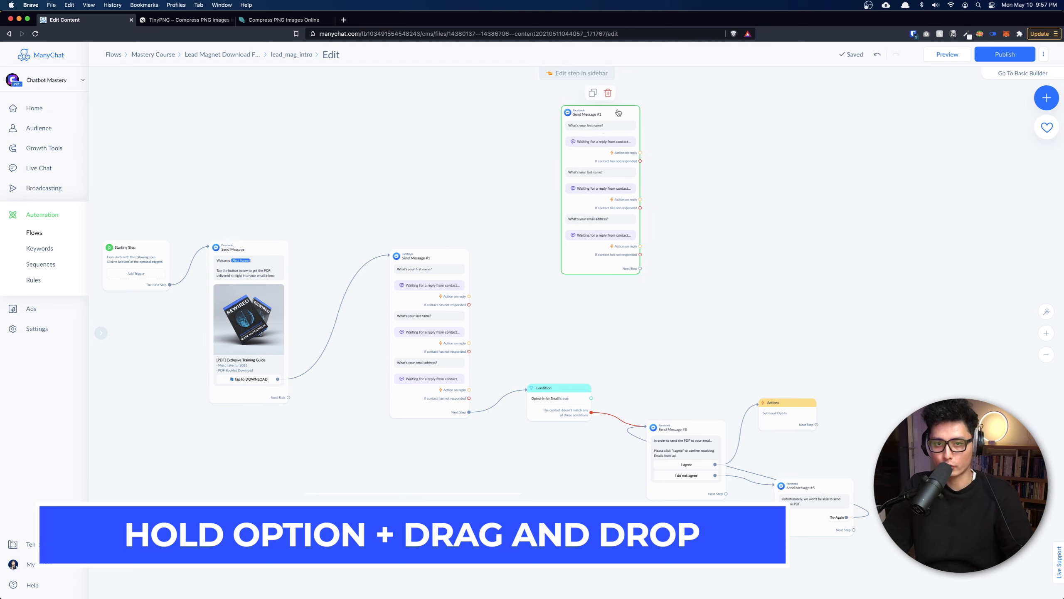
click(608, 93)
click(600, 96)
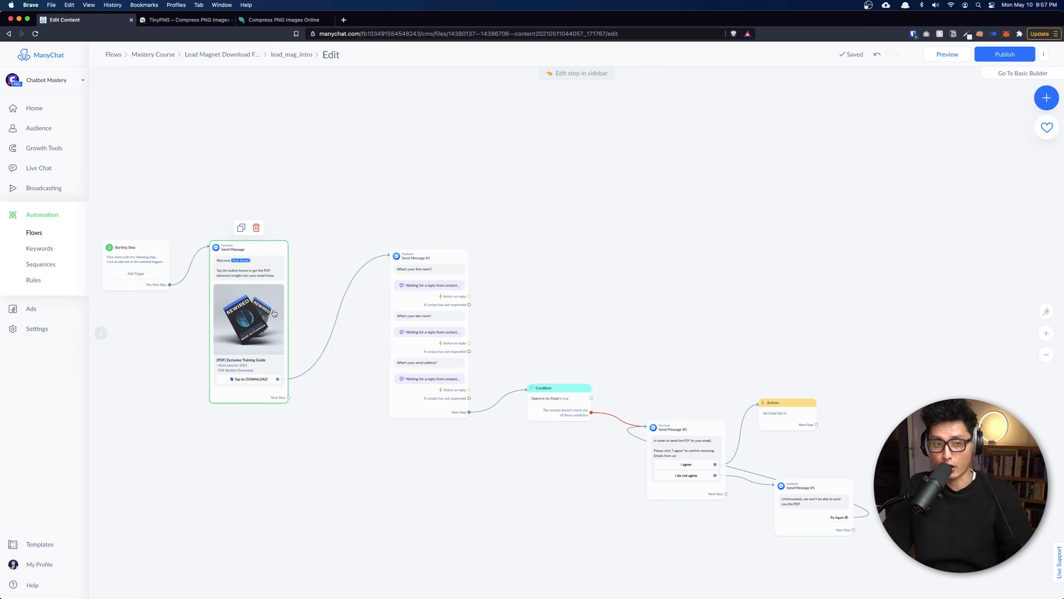
drag(259, 332, 758, 252)
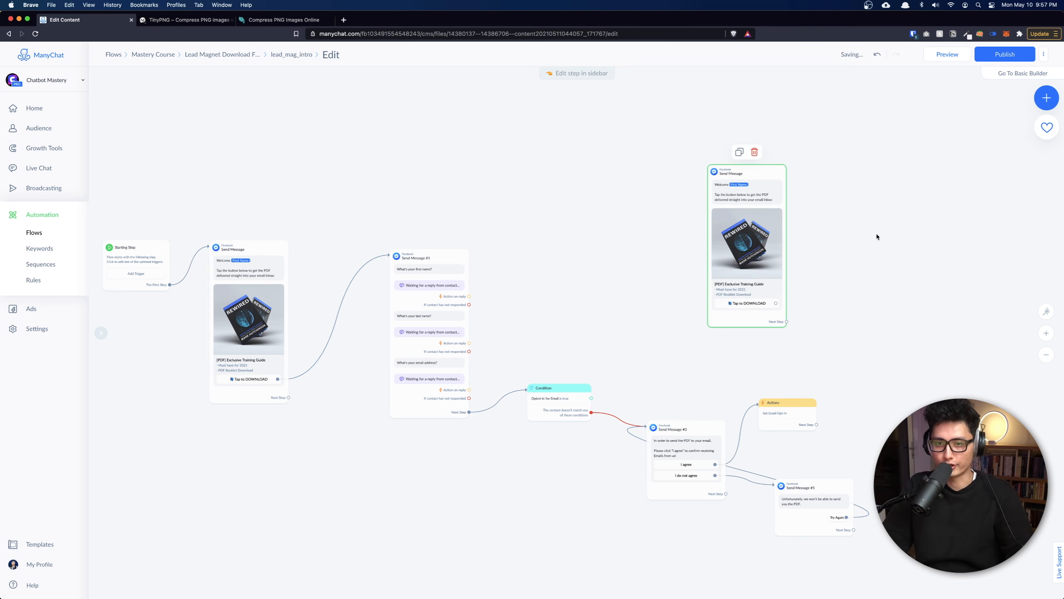
scroll(876, 237, right, 3)
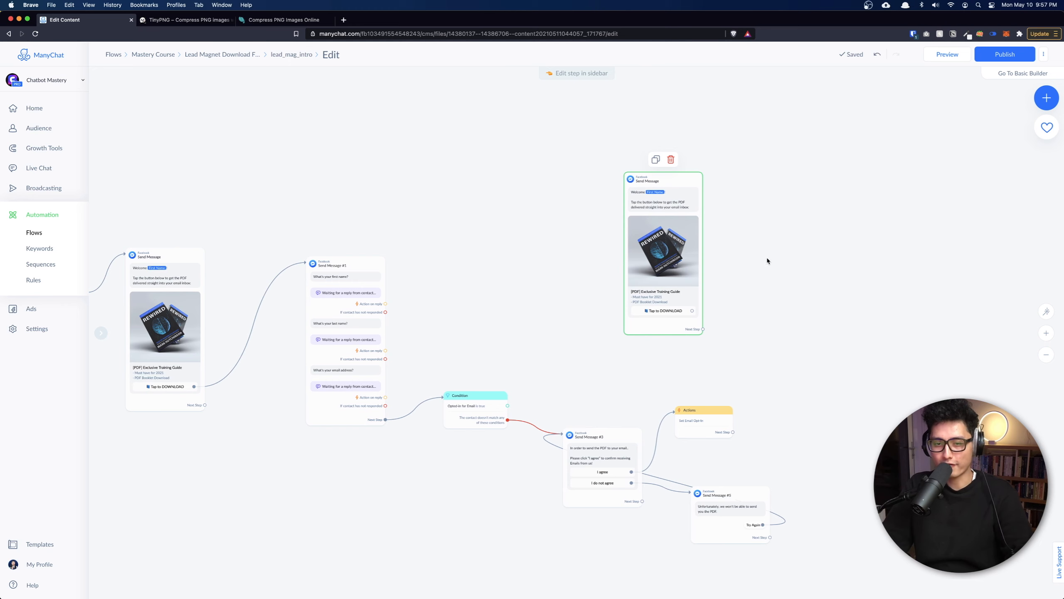
scroll(669, 190, up, 5)
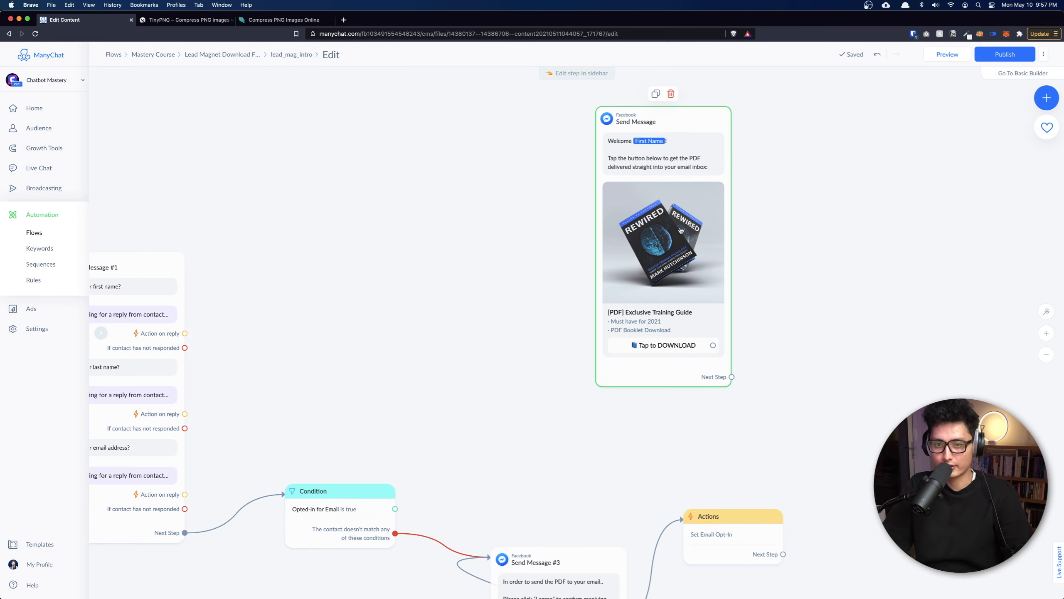
drag(681, 230, 646, 126)
drag(824, 238, 800, 283)
Replace the welcome text with 'Perfect, here is your ebook' and a check-inbox-or-spam reminder.
click(620, 251)
click(148, 173)
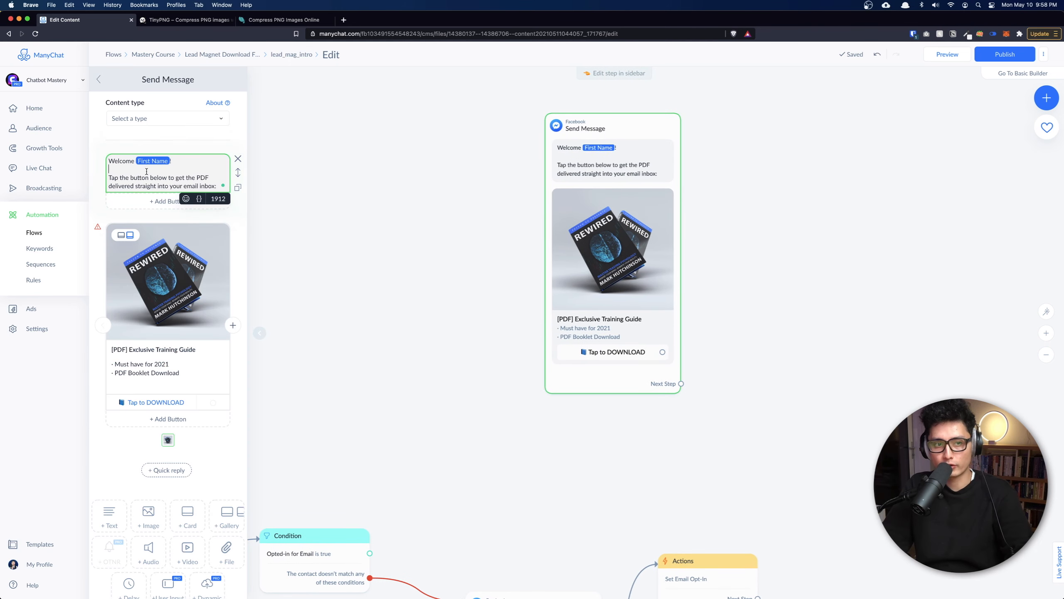
key(super+a)
text(Perfect, here is your ebook.  I also sent the pdf to your email, make sure you check your inbox (or spam folder).)
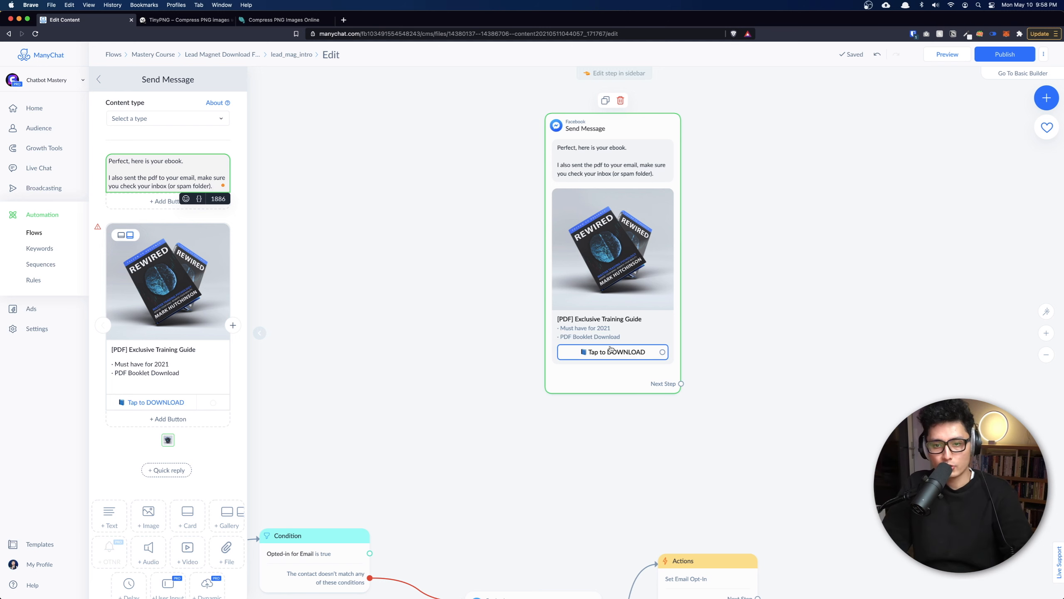
click(627, 358)
Retitle the card button '🔍 Tap to View', swapping the book emoji for a magnifier.
click(239, 341)
click(261, 333)
key(super+a)
text(📘 Tap to View)
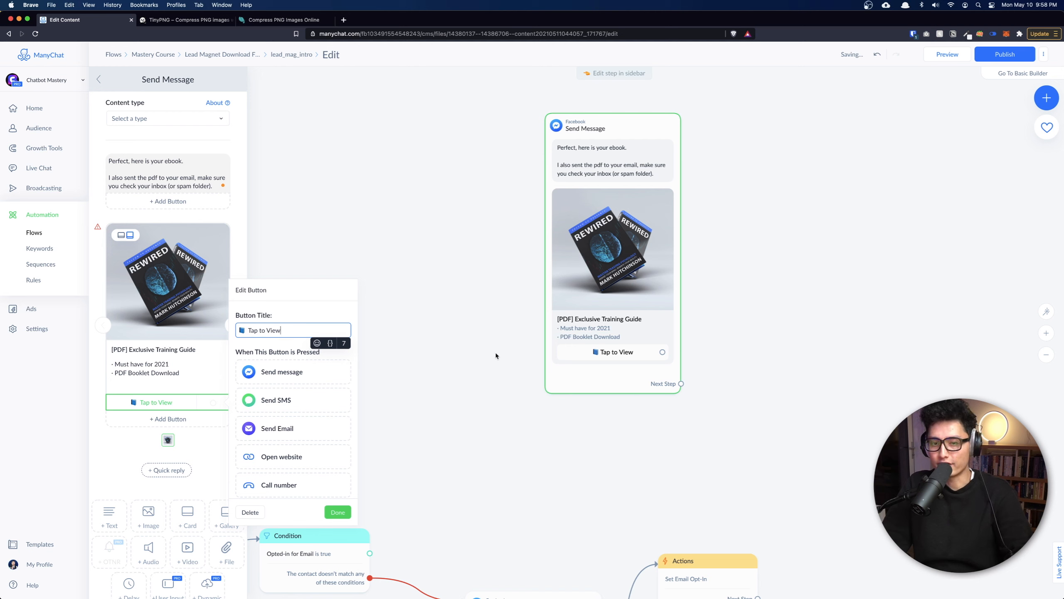
key(BackSpace)
key(BackSpace)
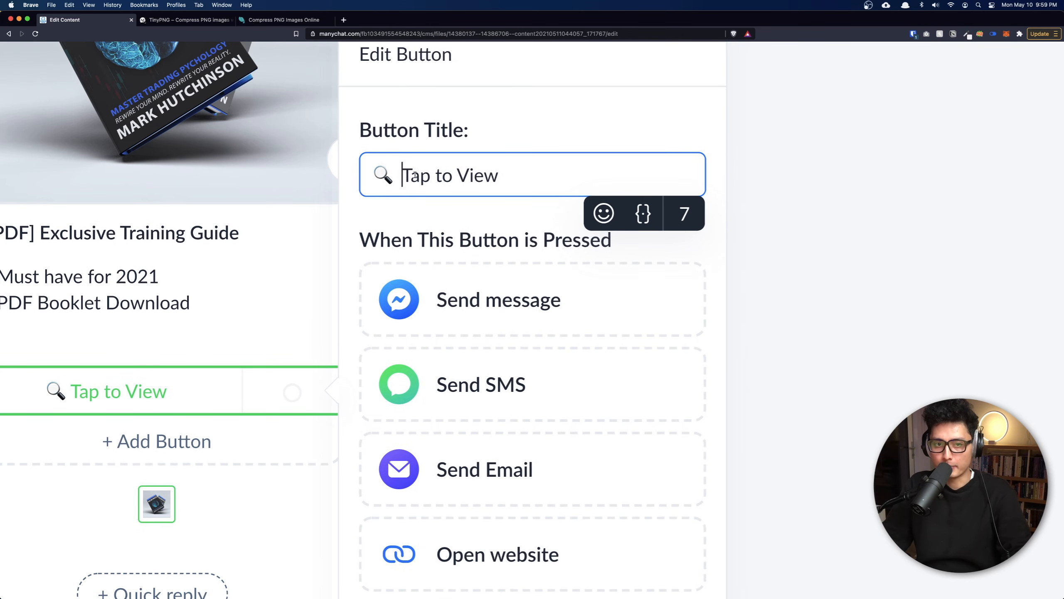
scroll(381, 254, down, 10)
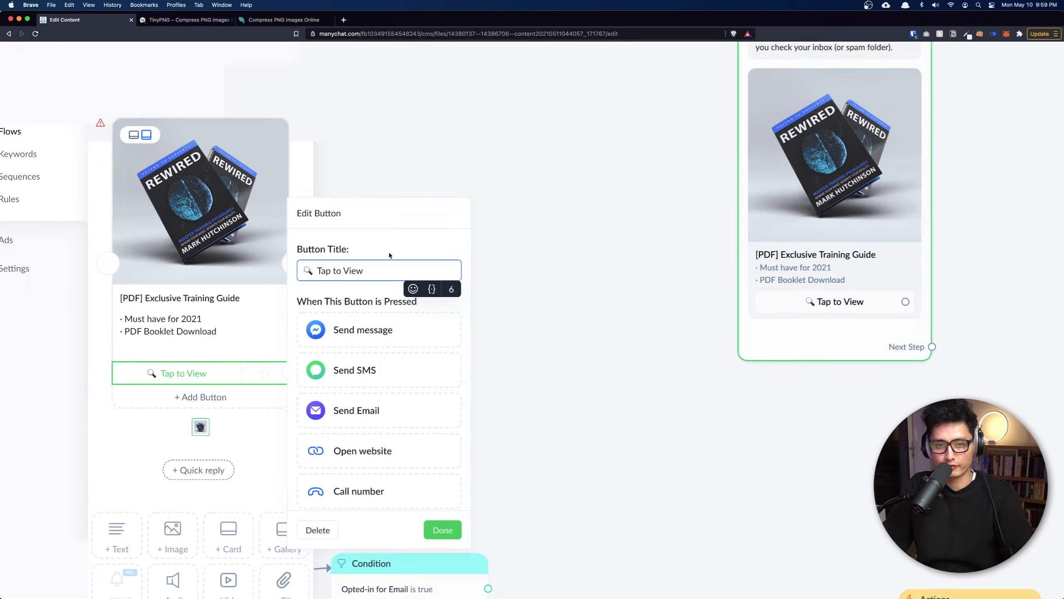
click(635, 451)
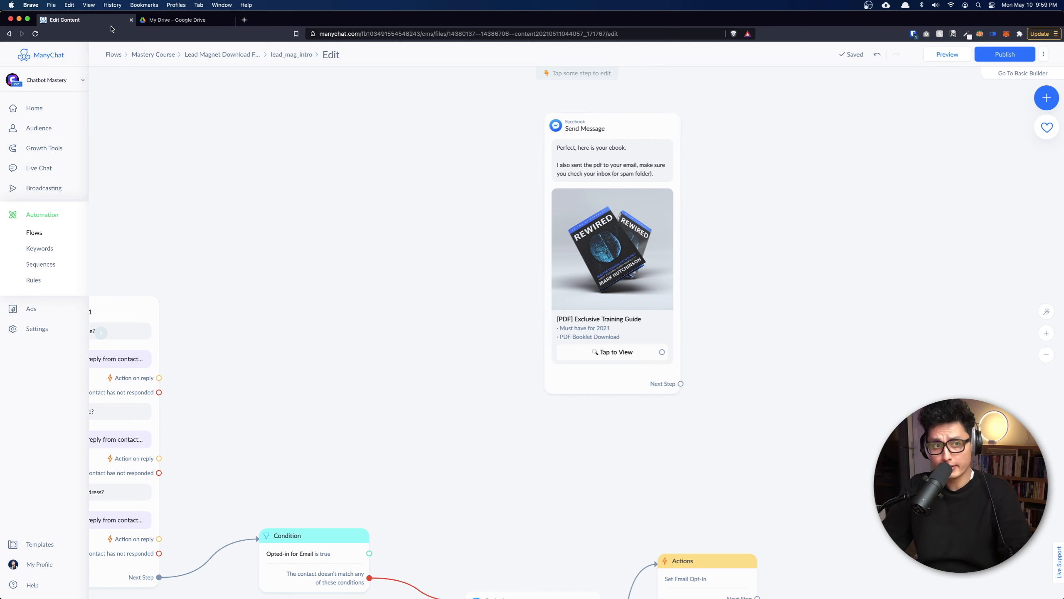
Upload Colors.pdf into My Drive in Google Drive.
click(167, 21)
key(ctrl+Tab)
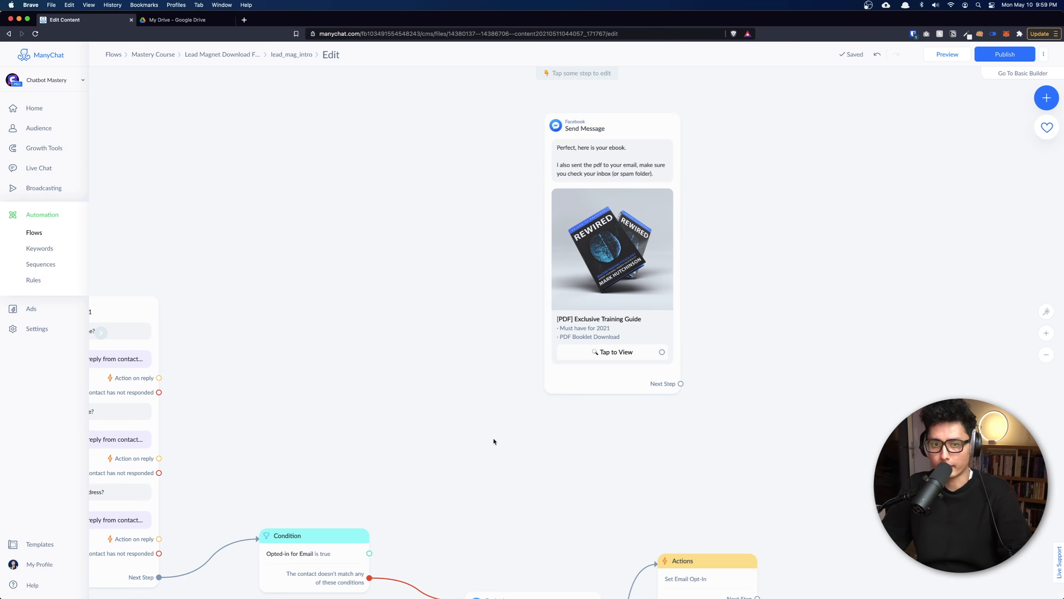
key(ctrl+Tab)
key(super+Tab)
drag(761, 34, 496, 69)
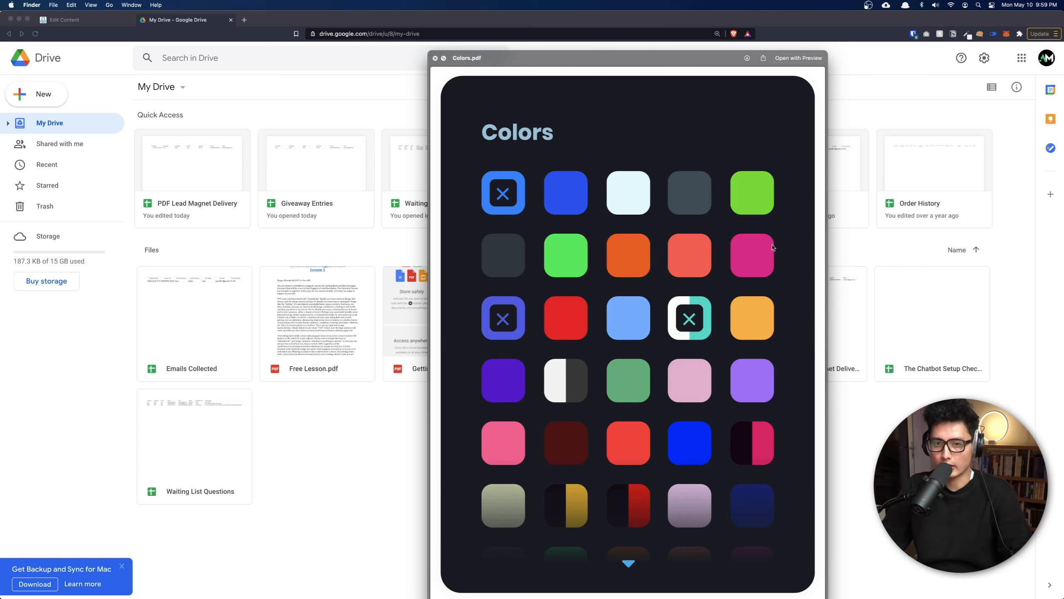
key(space)
drag(582, 278, 515, 443)
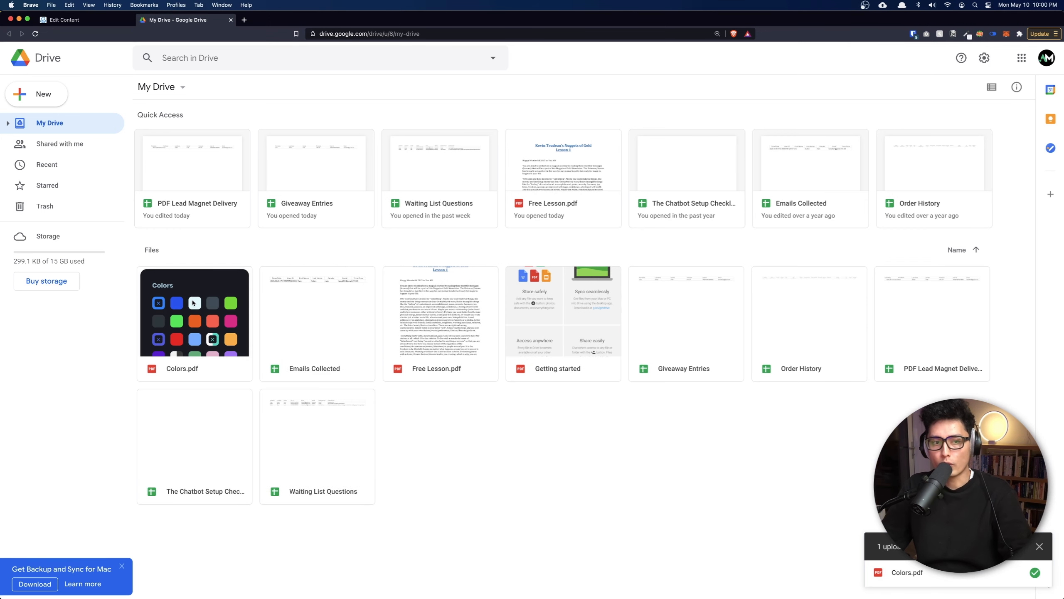
Share Colors.pdf as viewable by anyone with the link, copy the link, and return to ManyChat.
right_click(192, 296)
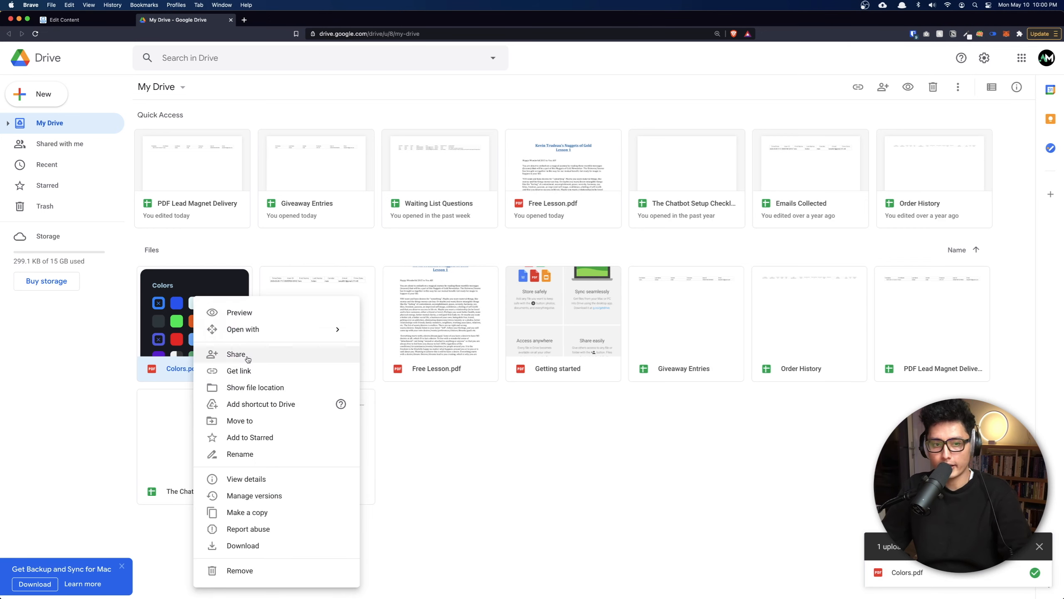
click(230, 370)
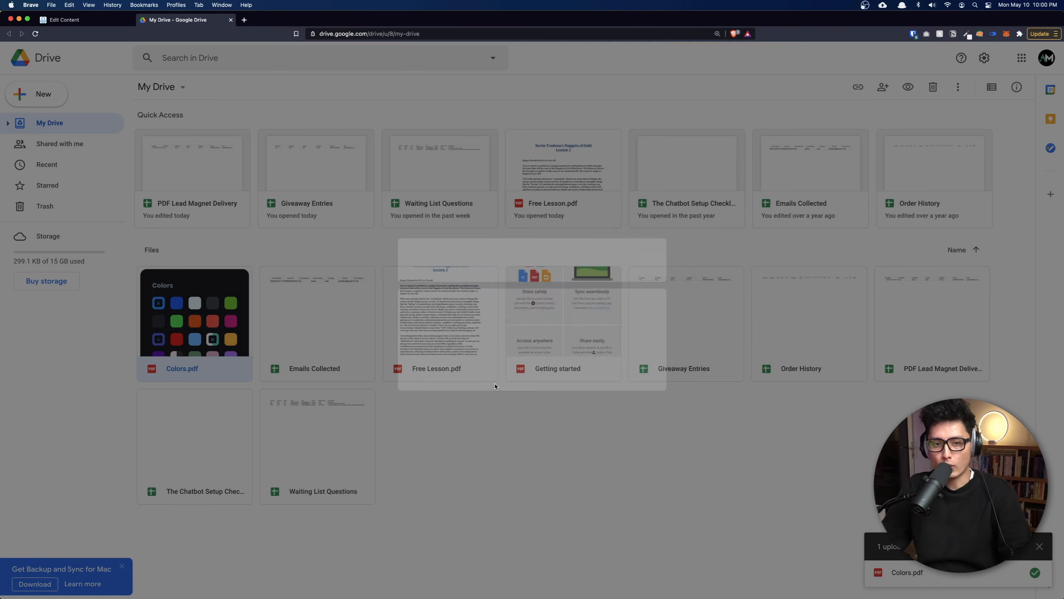
click(437, 368)
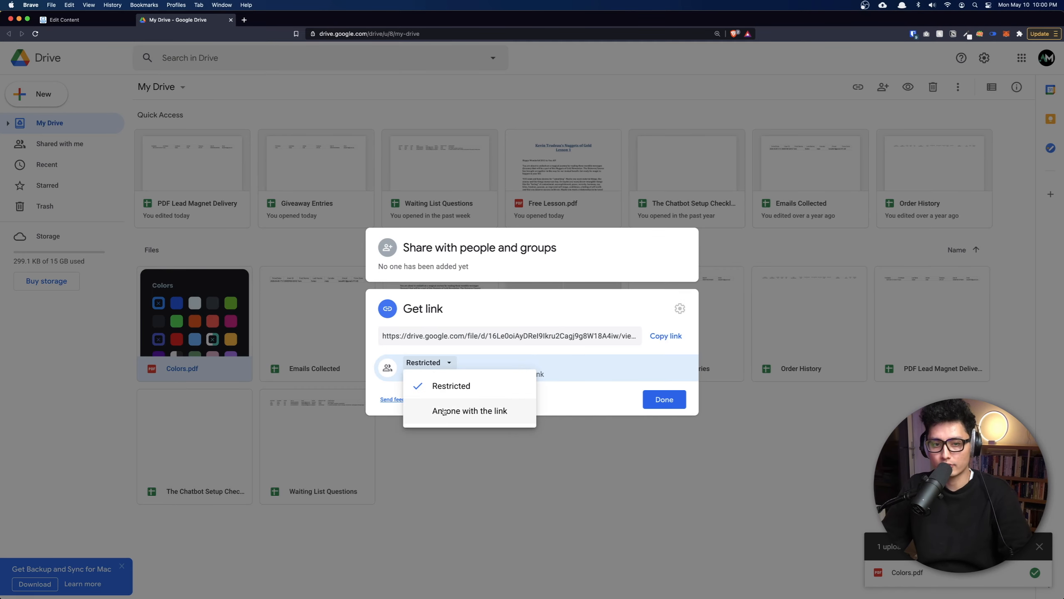
click(489, 418)
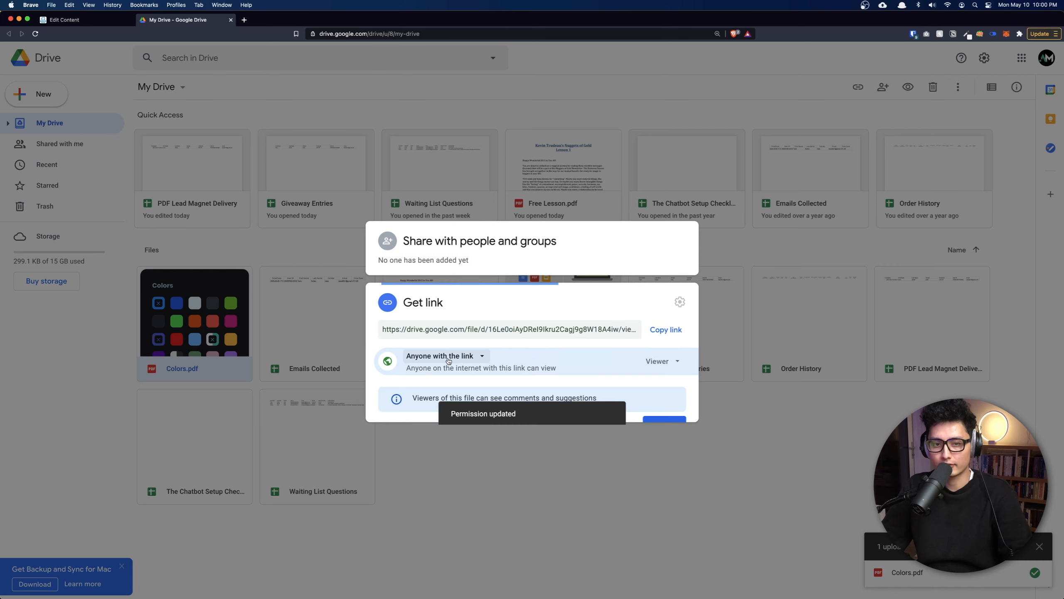
click(664, 327)
click(664, 409)
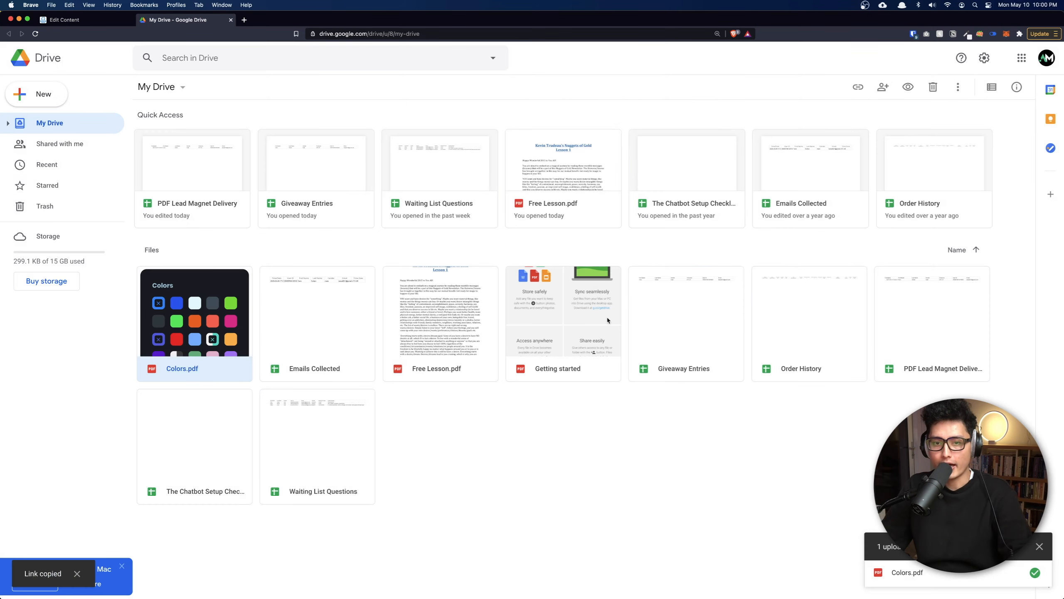
key(ctrl+Tab)
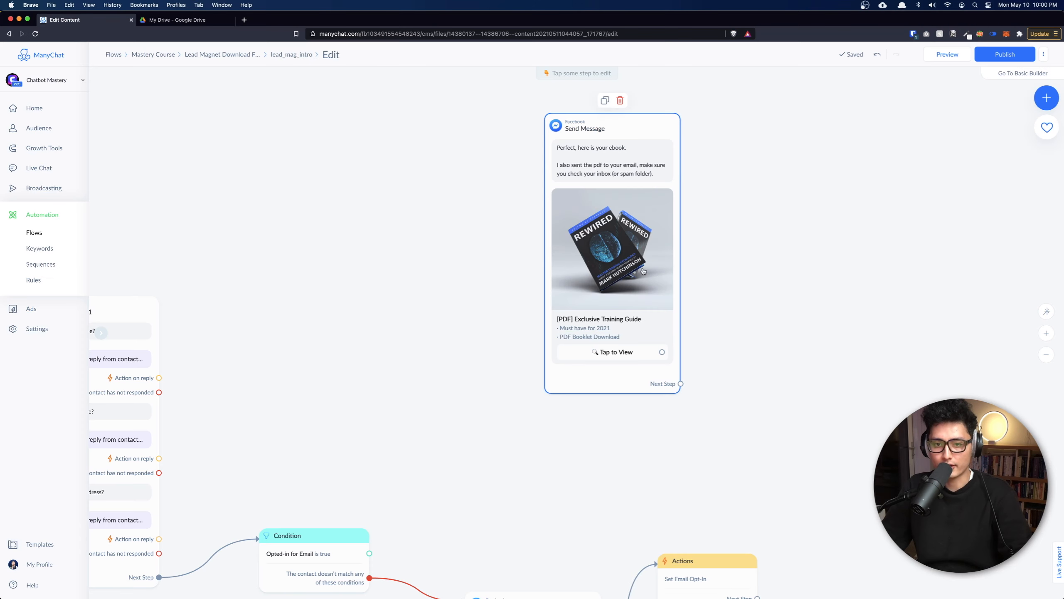
Set the Tap to View button to open the copied Colors.pdf Drive link as a website.
click(629, 359)
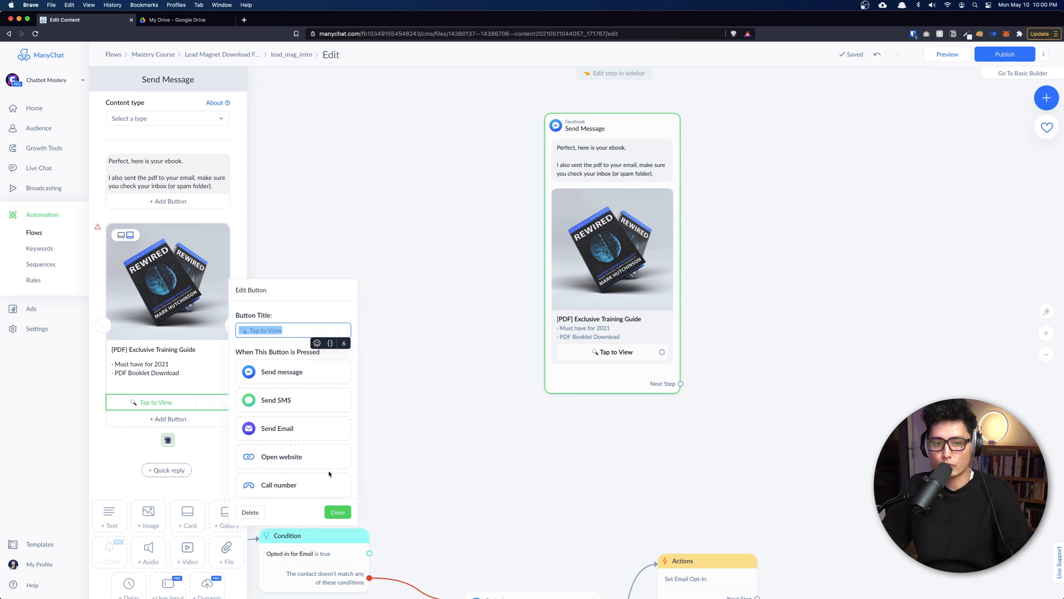
click(289, 458)
click(254, 426)
key(super+v)
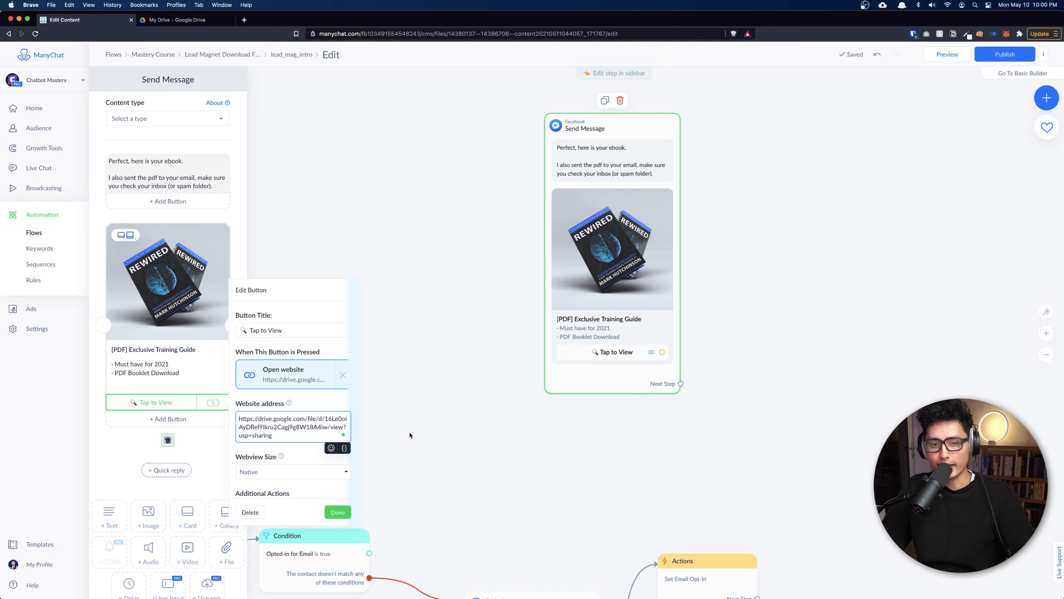
click(338, 511)
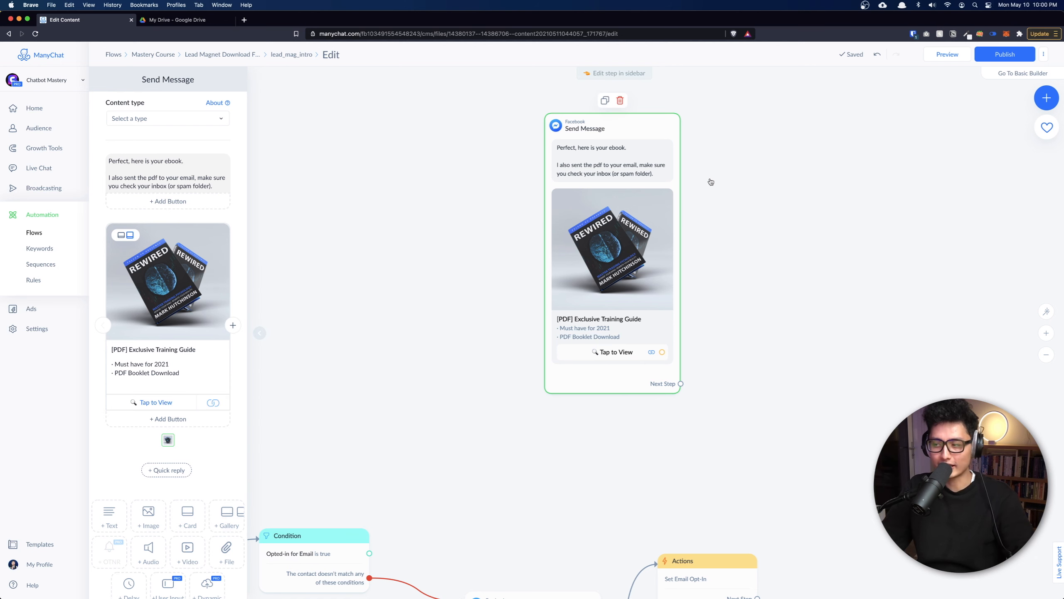
click(791, 352)
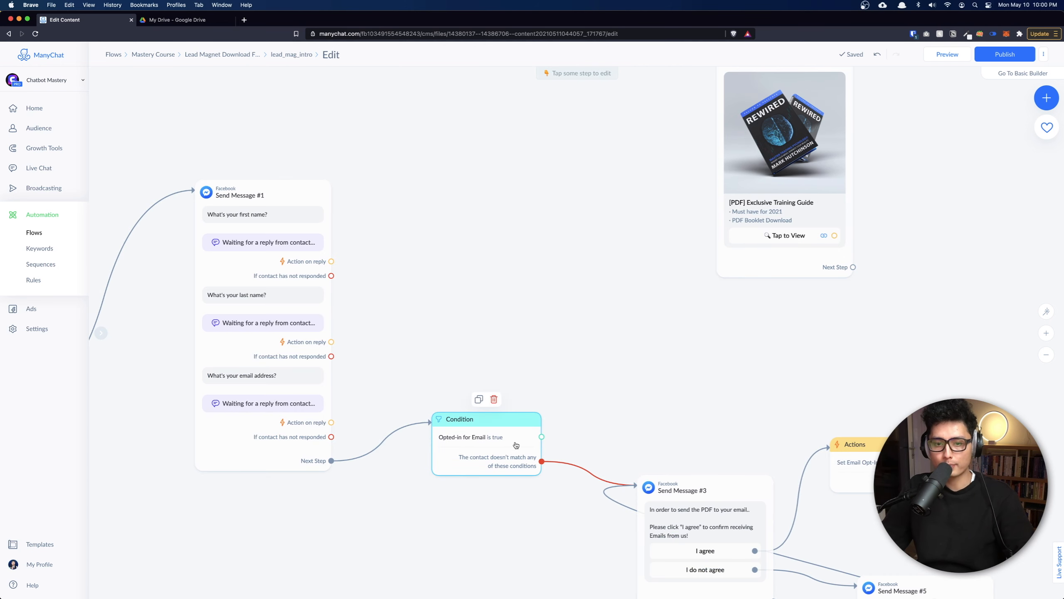
Link the Condition's opted-in branch to the ebook Send Message step.
drag(672, 344, 624, 399)
drag(494, 492, 671, 67)
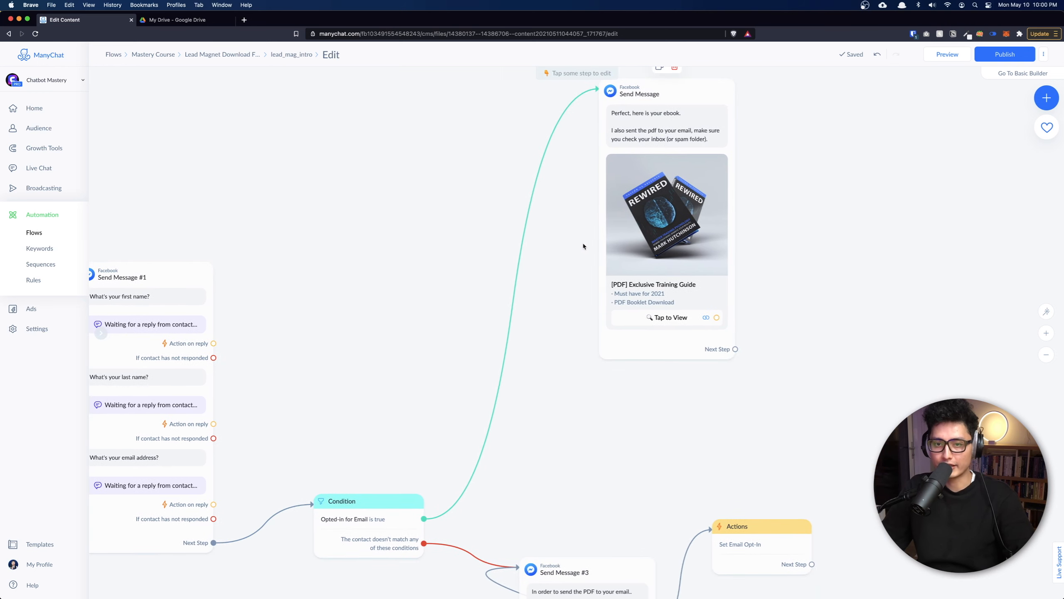
drag(866, 334, 785, 399)
Add a Send Email step after the ebook message's Next Step.
scroll(583, 203, up, 4)
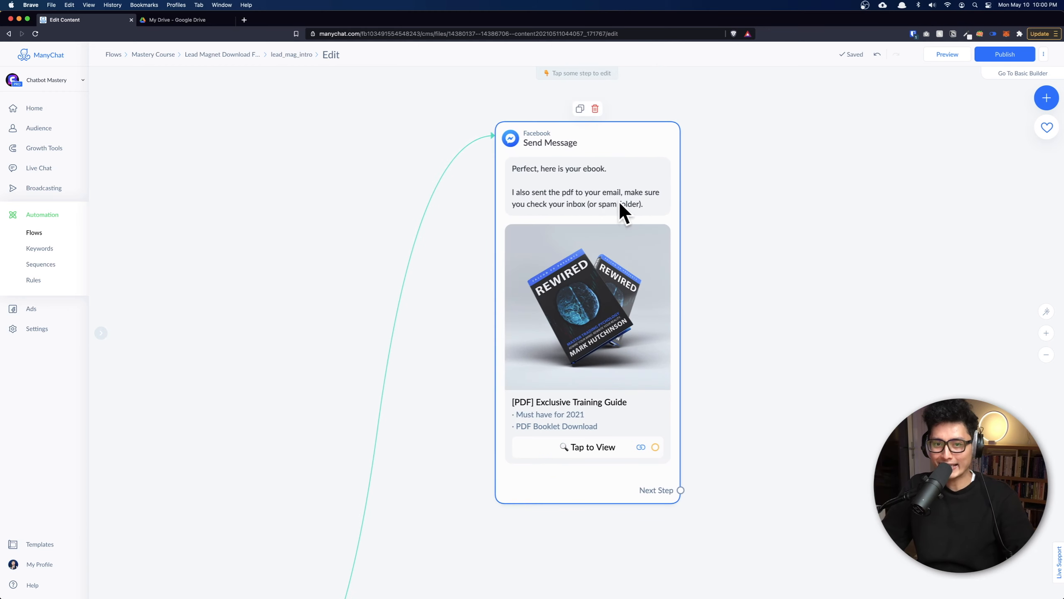
scroll(736, 297, down, 3)
scroll(737, 297, down, 3)
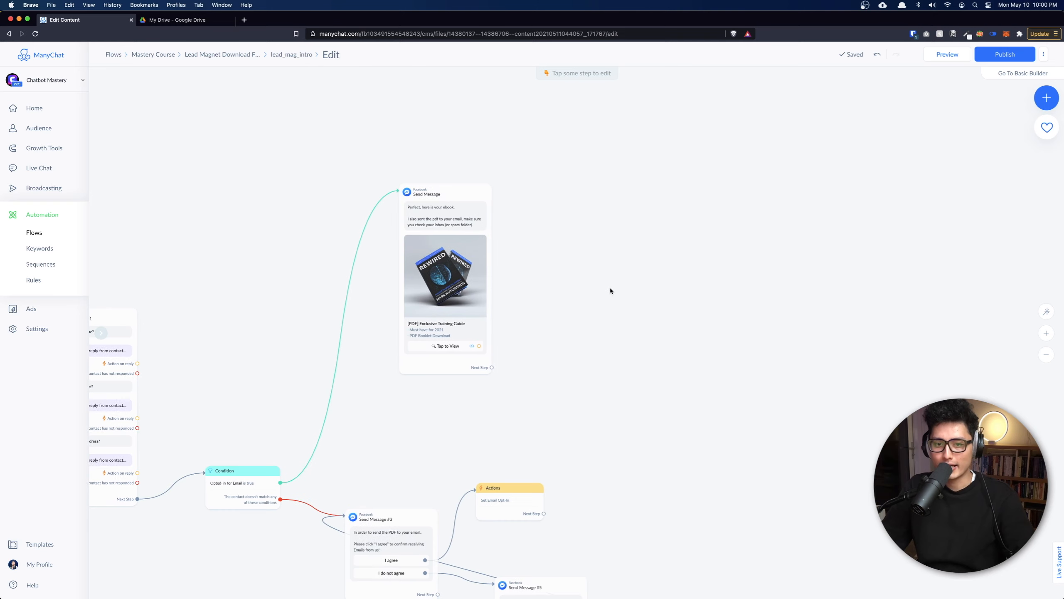
click(491, 373)
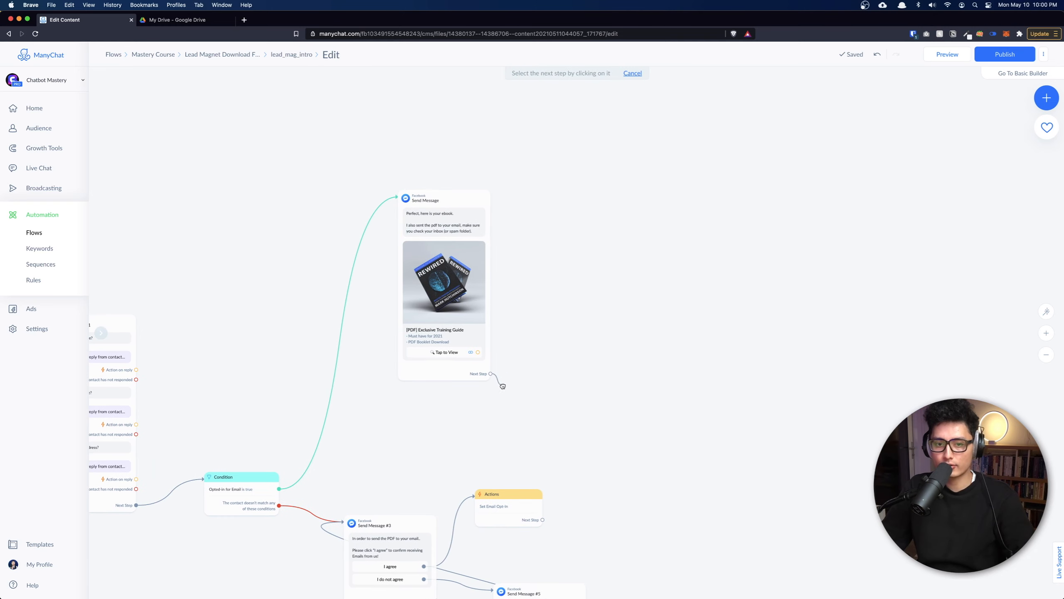
click(486, 376)
scroll(486, 376, up, 5)
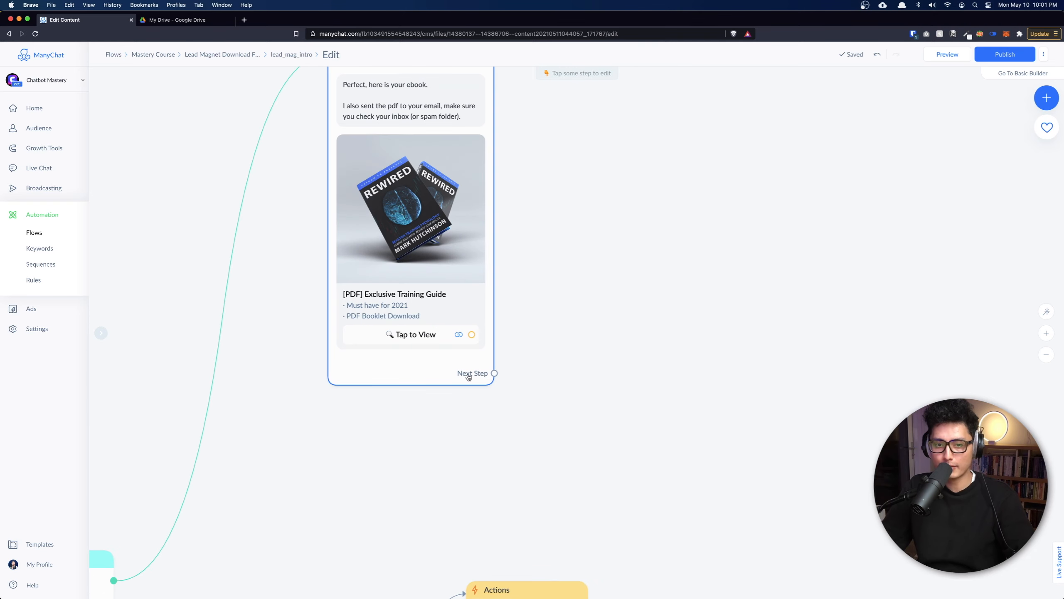
scroll(482, 376, down, 3)
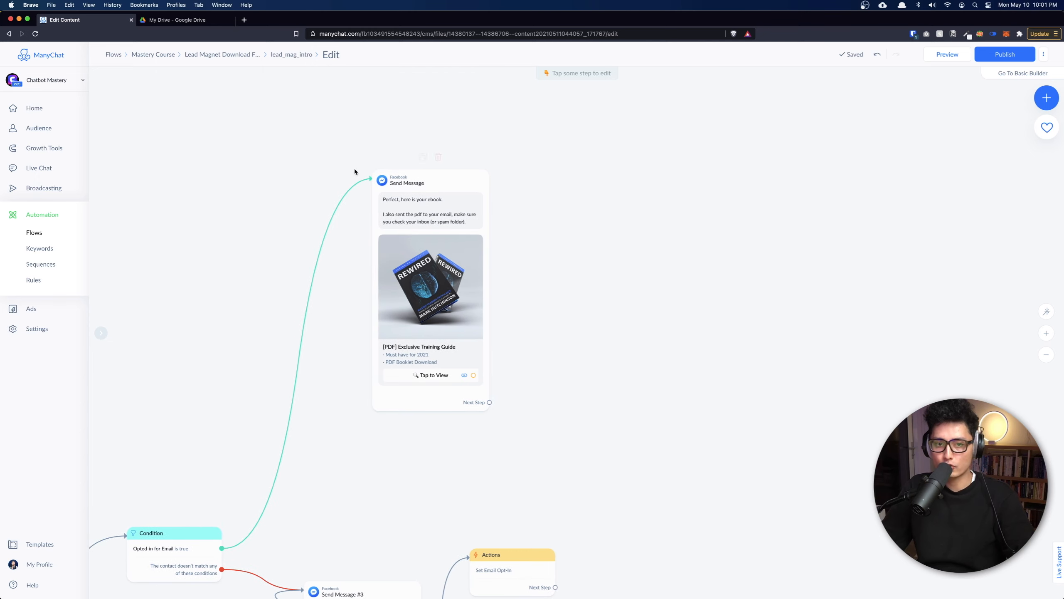
drag(489, 403, 648, 230)
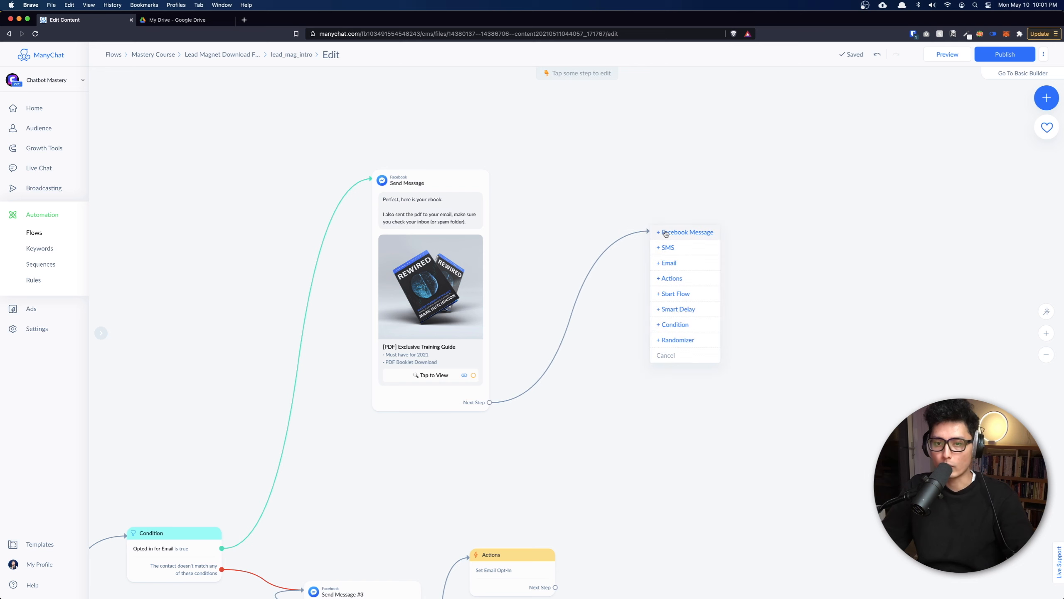
click(669, 262)
Inspect the Email channel settings in a separate Settings tab, leaving ManyChat Branding off, then close it.
right_click(37, 328)
click(58, 334)
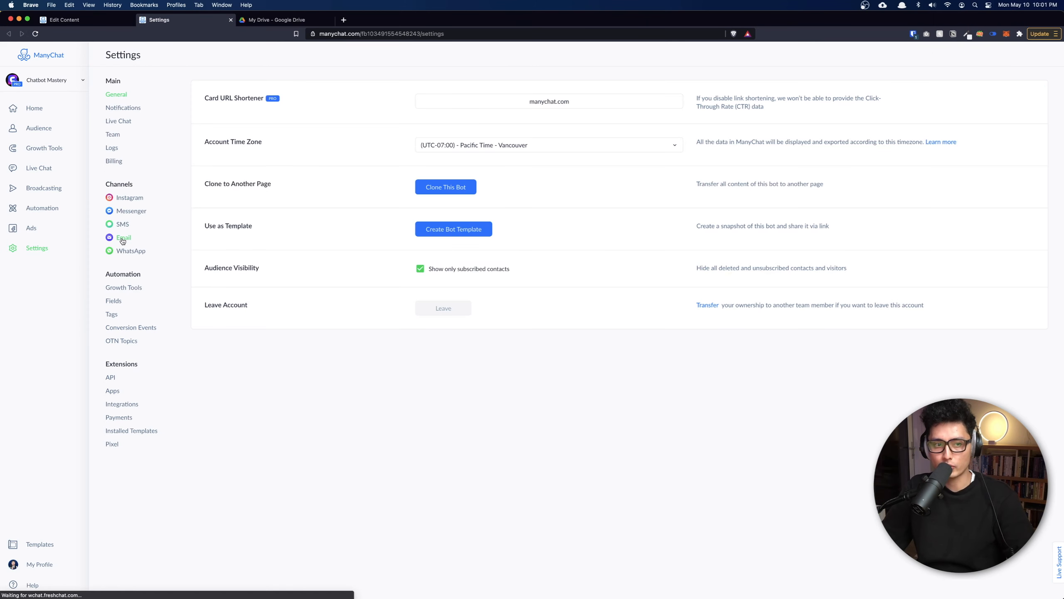
click(124, 238)
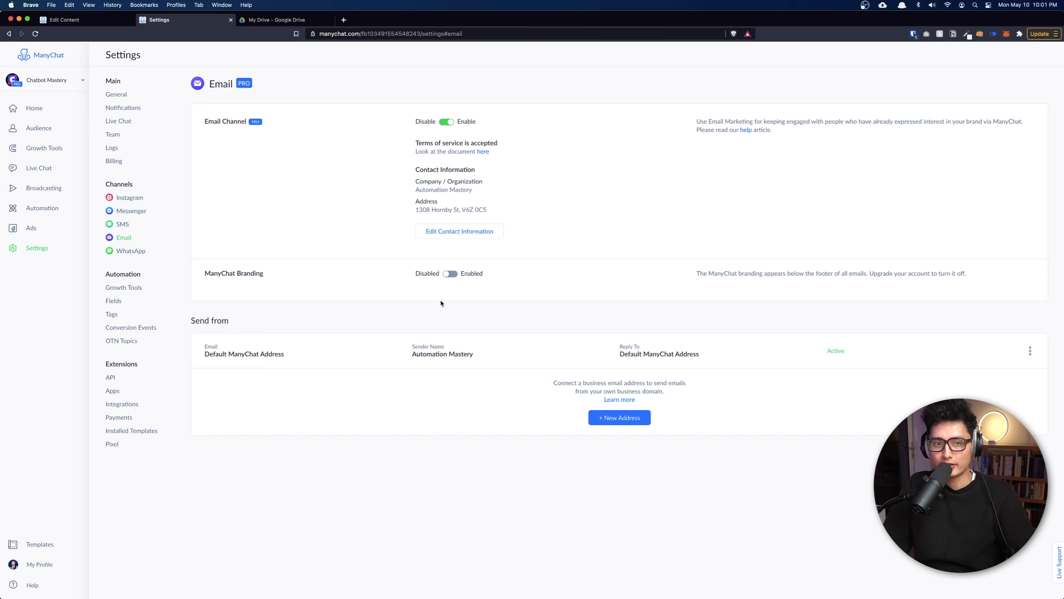
scroll(442, 287, up, 5)
scroll(190, 300, left, 10)
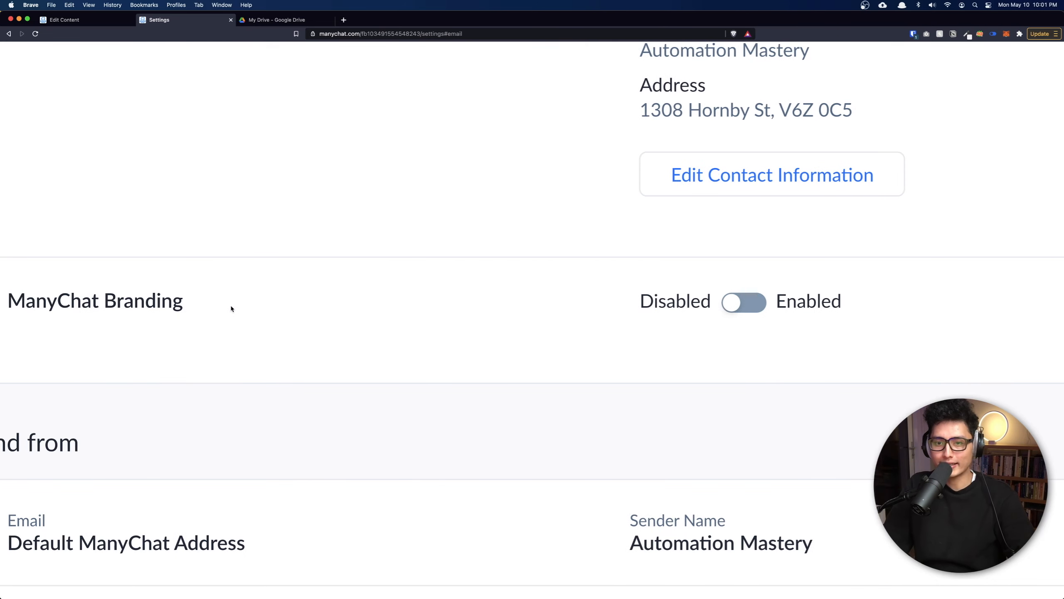
scroll(742, 315, left, 1)
click(805, 307)
click(805, 306)
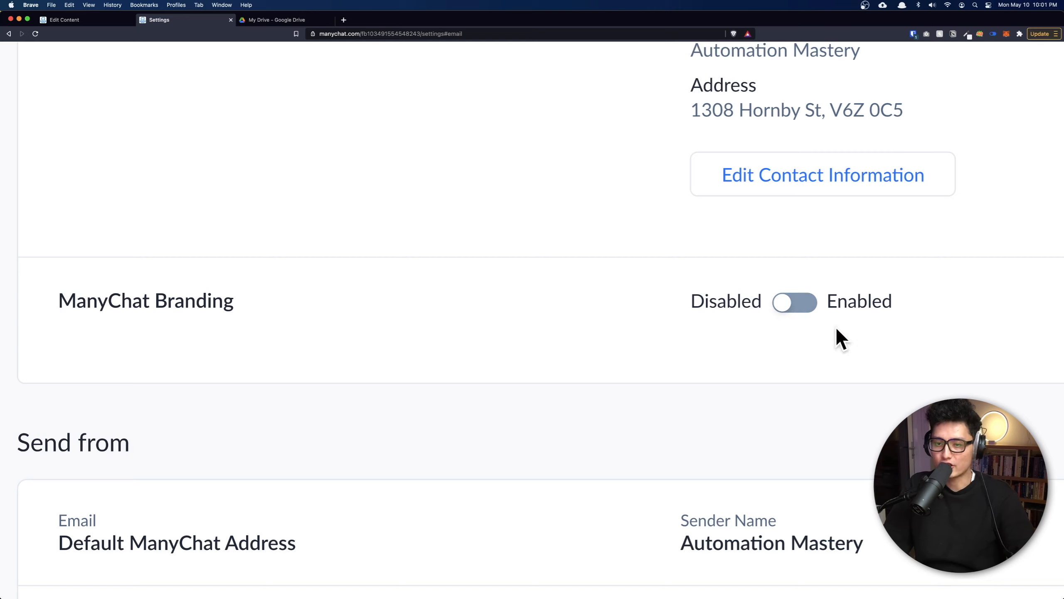
scroll(741, 303, down, 3)
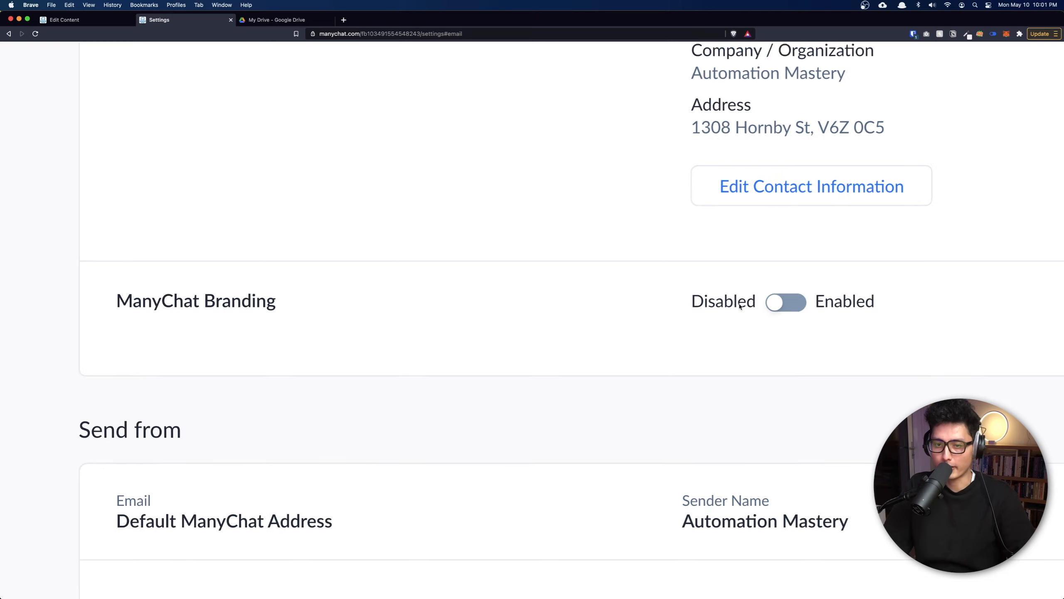
key(super+w)
drag(874, 311, 850, 297)
key(super+Tab)
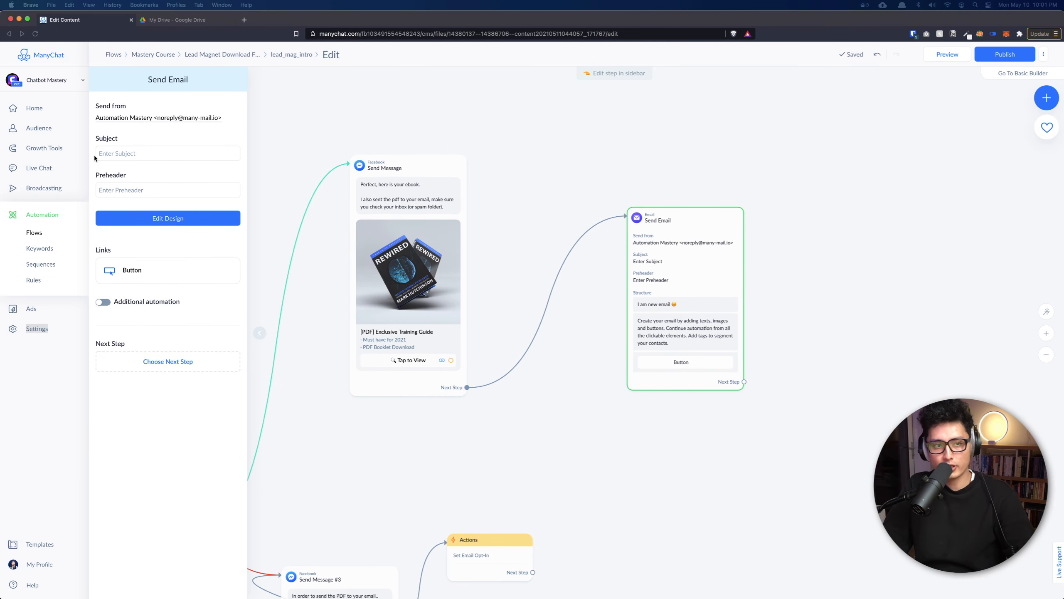
Enter subject 'Here is your PDF' and a download-the-PDF preheader, then open Edit Design.
click(105, 154)
text(Here is your PDF)
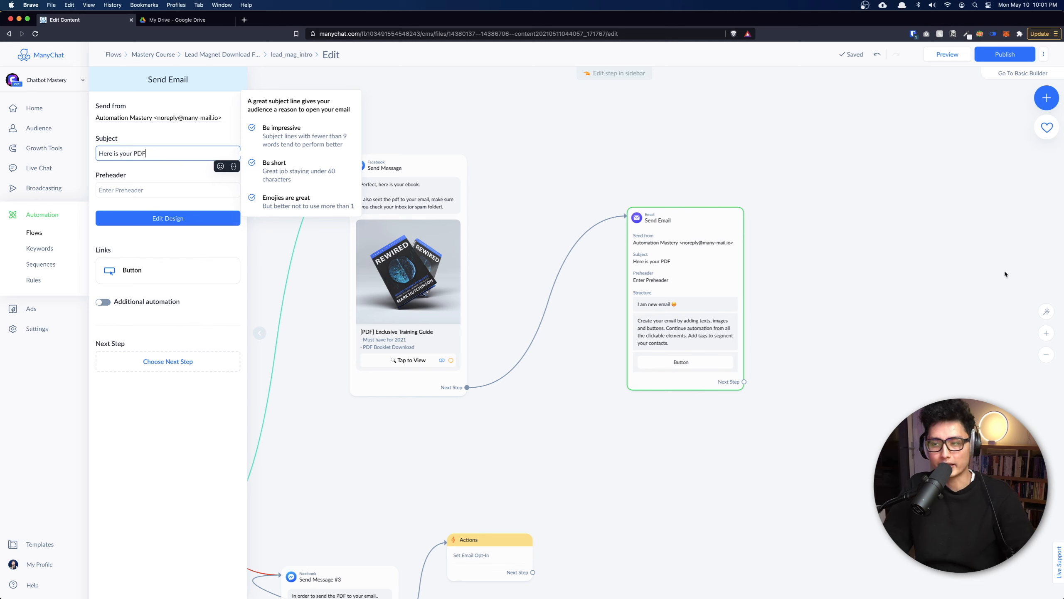
key(super+Tab)
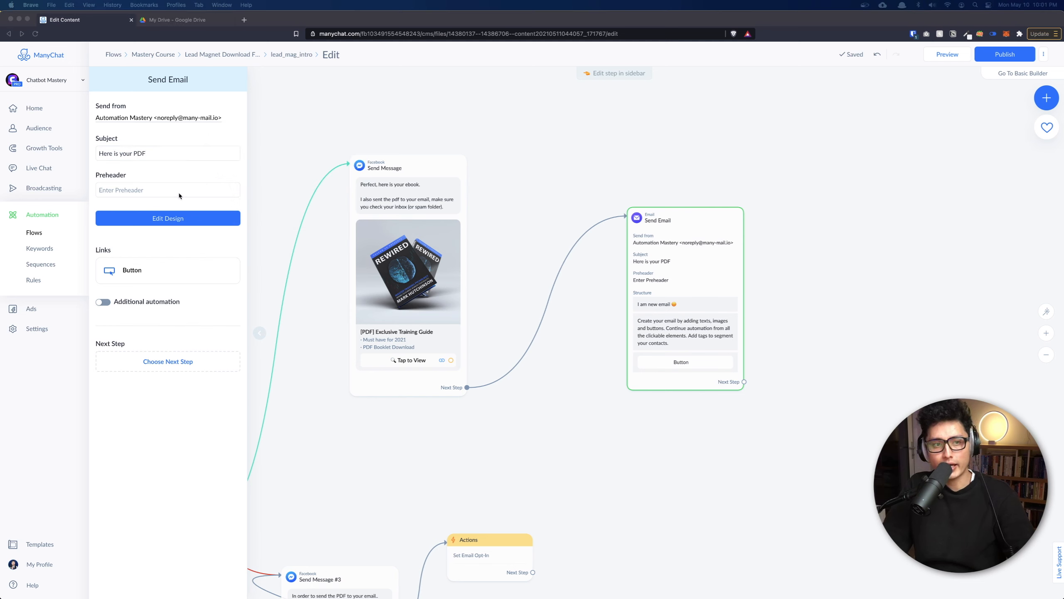
click(153, 188)
text(Click the button below to download your PDF file)
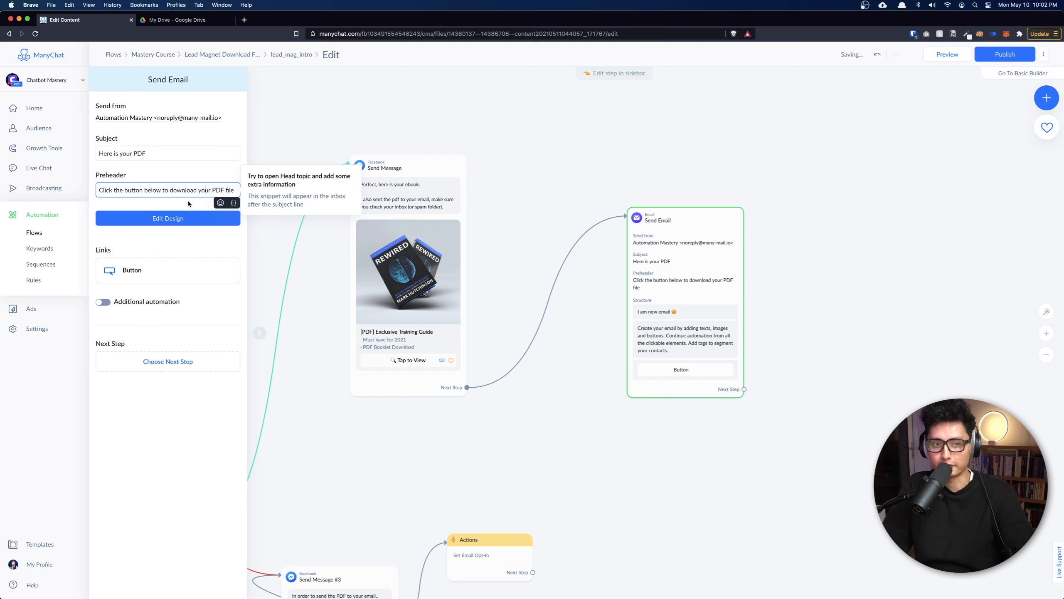
click(164, 219)
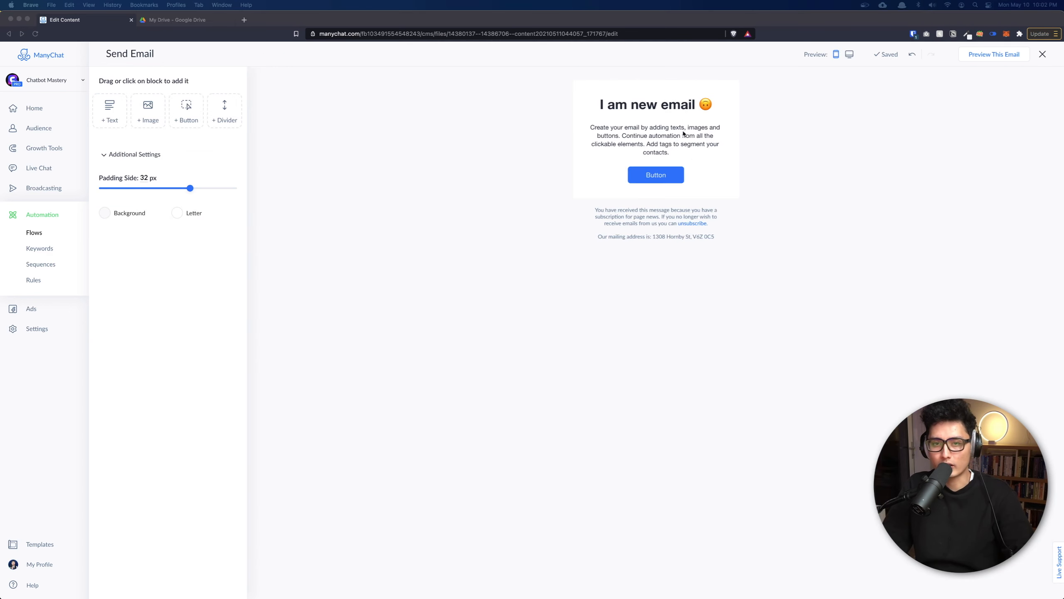
Change the email heading to 'Here is your PDF!' and the body to the download instruction.
triple_click(656, 104)
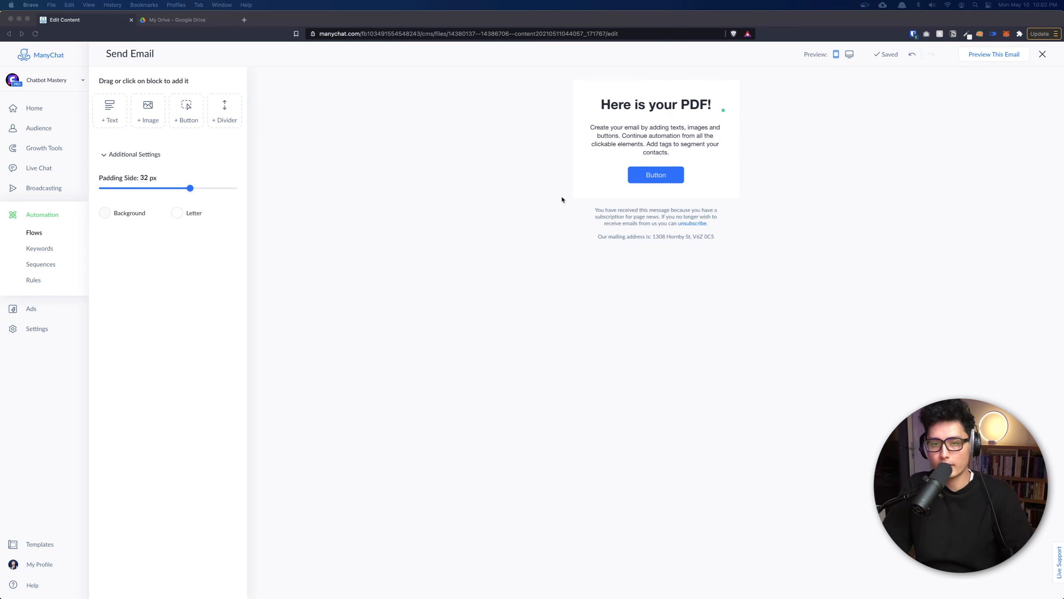
click(678, 165)
triple_click(672, 145)
text(Click the button below to download your PDF.)
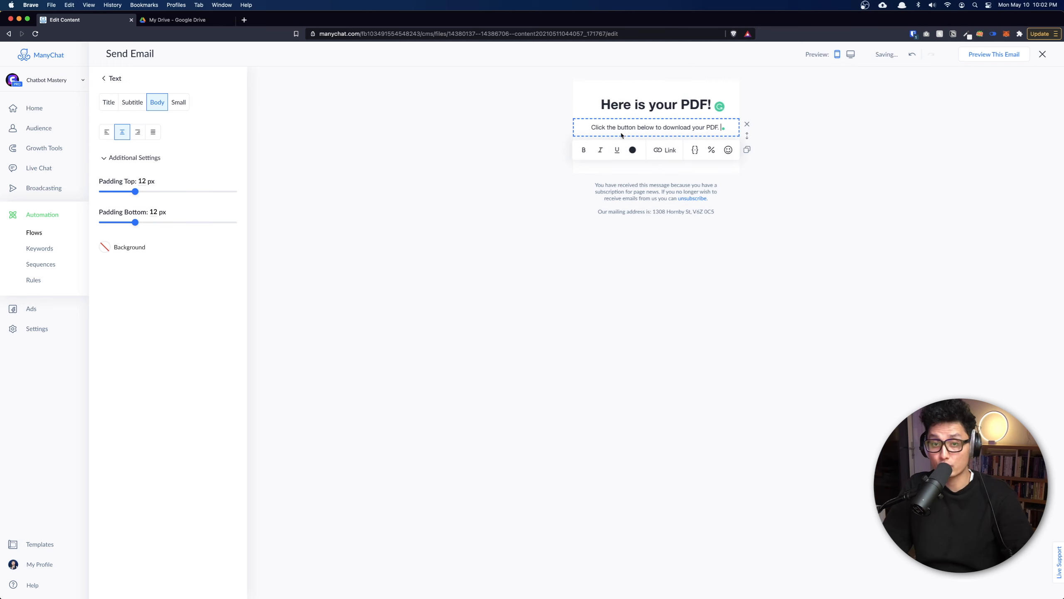
click(773, 110)
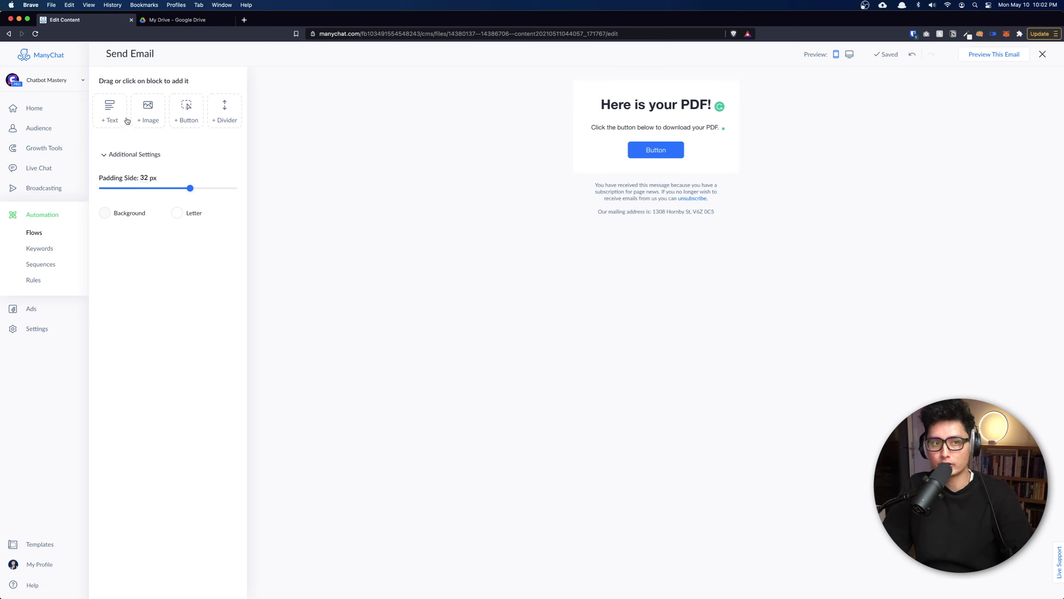
Insert an Image block with the Rewired book cover, sized large.
drag(150, 111, 668, 145)
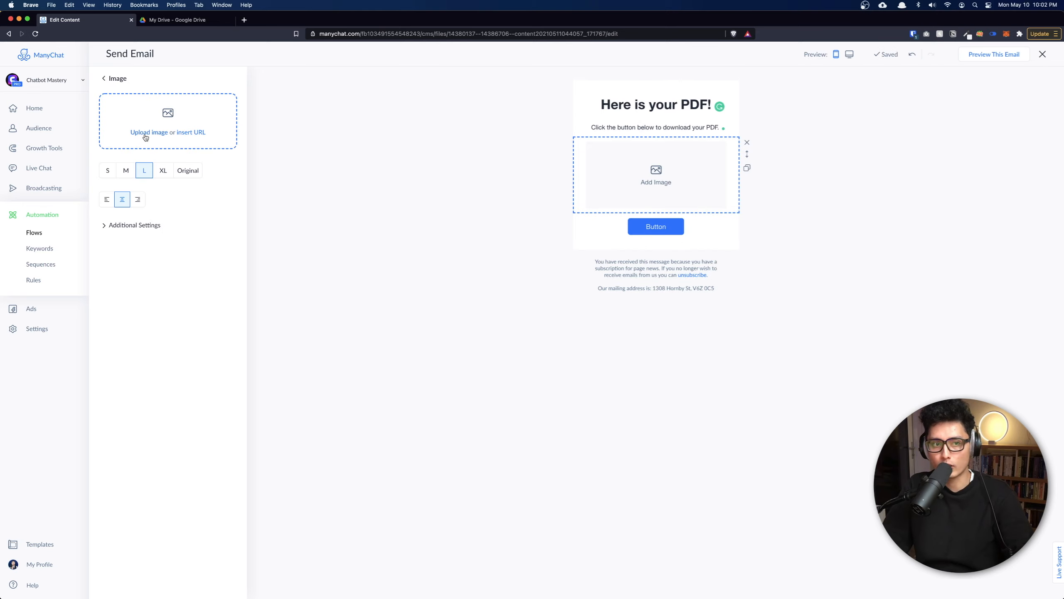
click(146, 137)
double_click(541, 132)
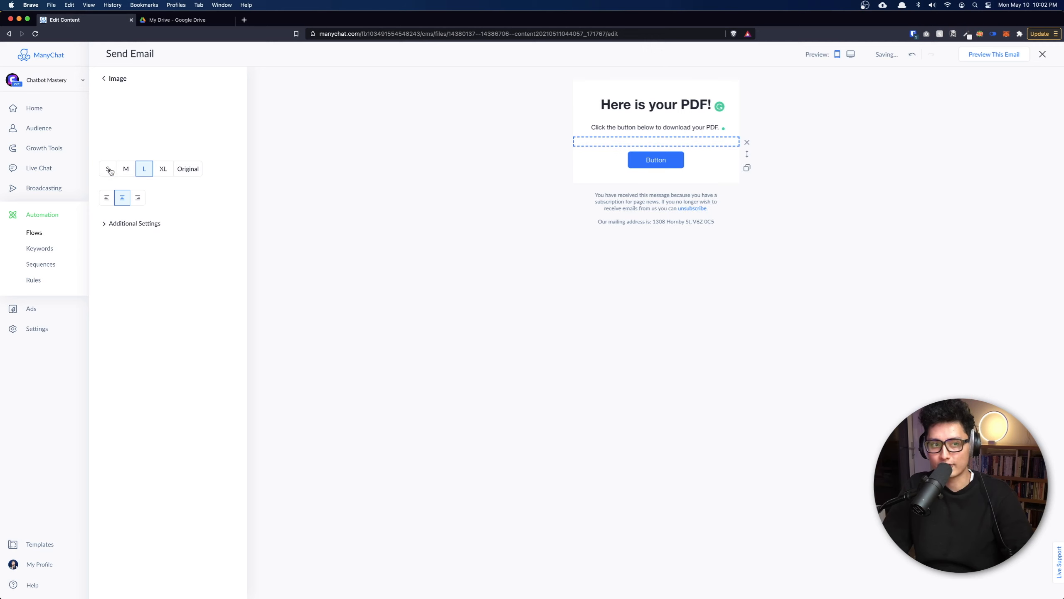
click(111, 253)
click(131, 253)
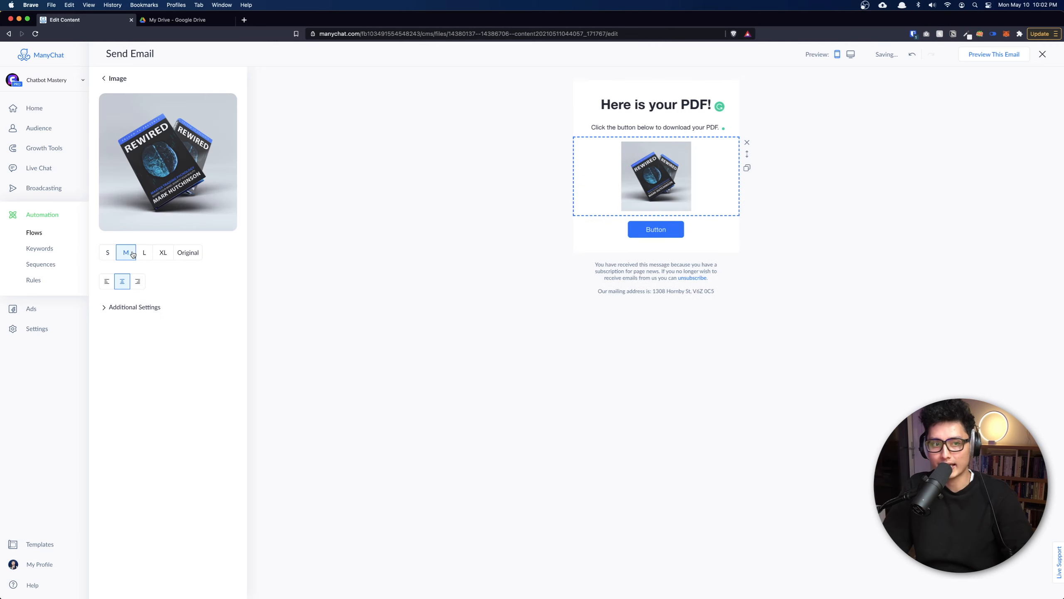
click(146, 254)
click(190, 256)
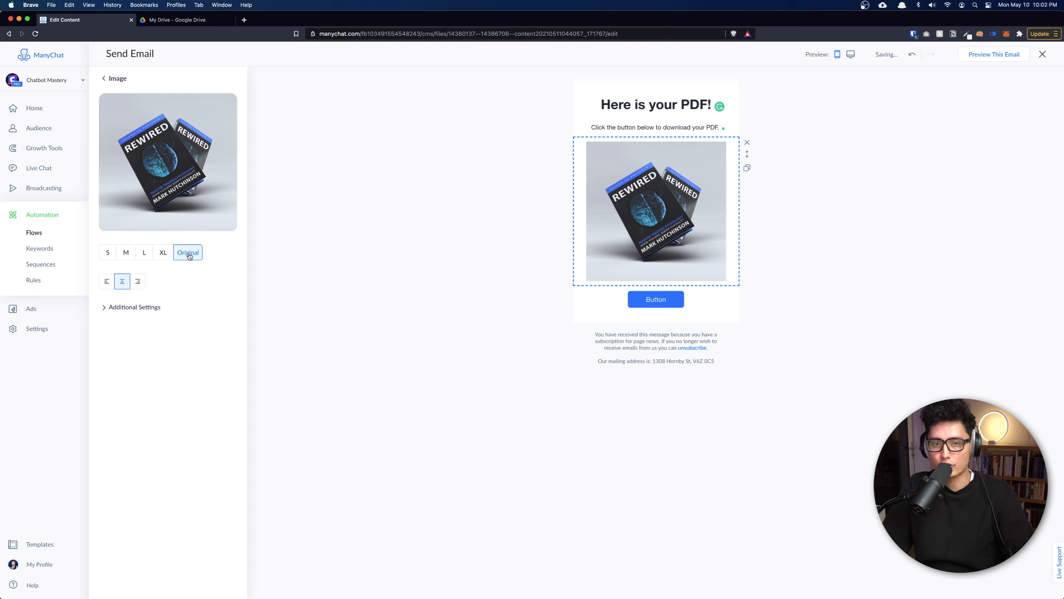
click(149, 254)
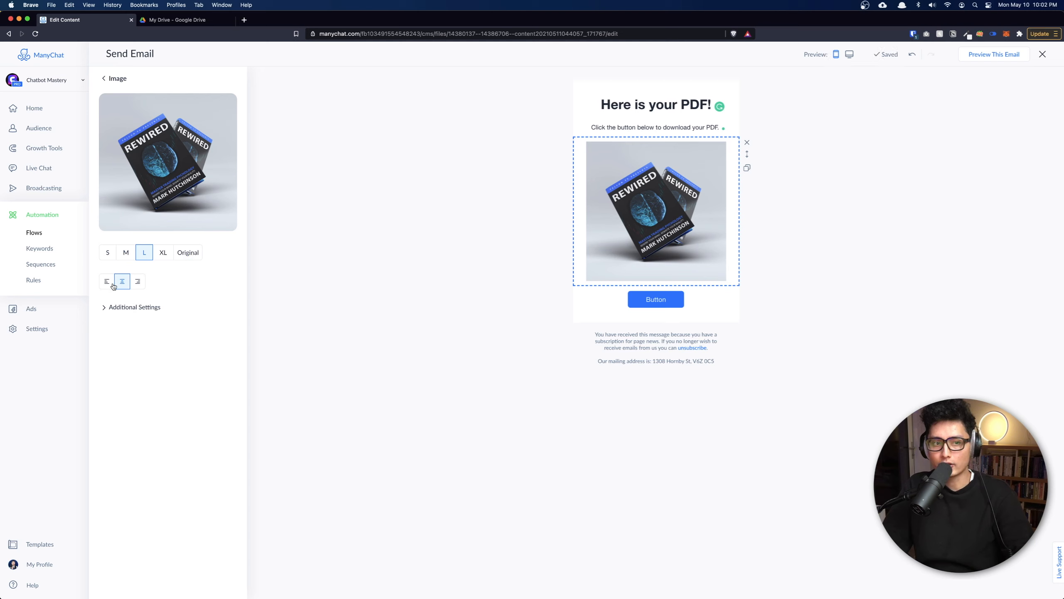
click(125, 307)
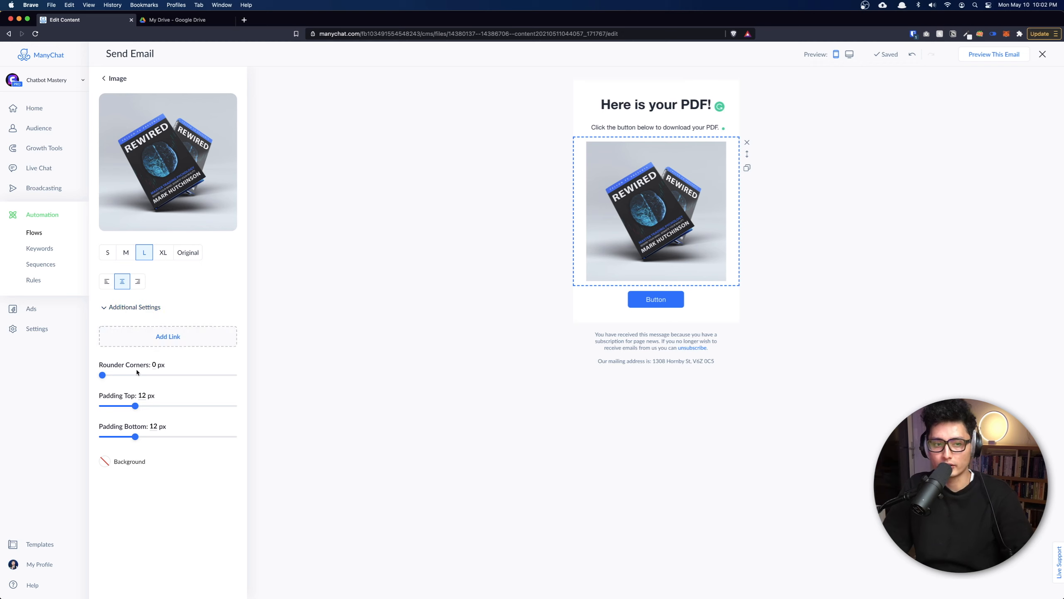
Rename the email's button to 'Download PDF'.
click(661, 303)
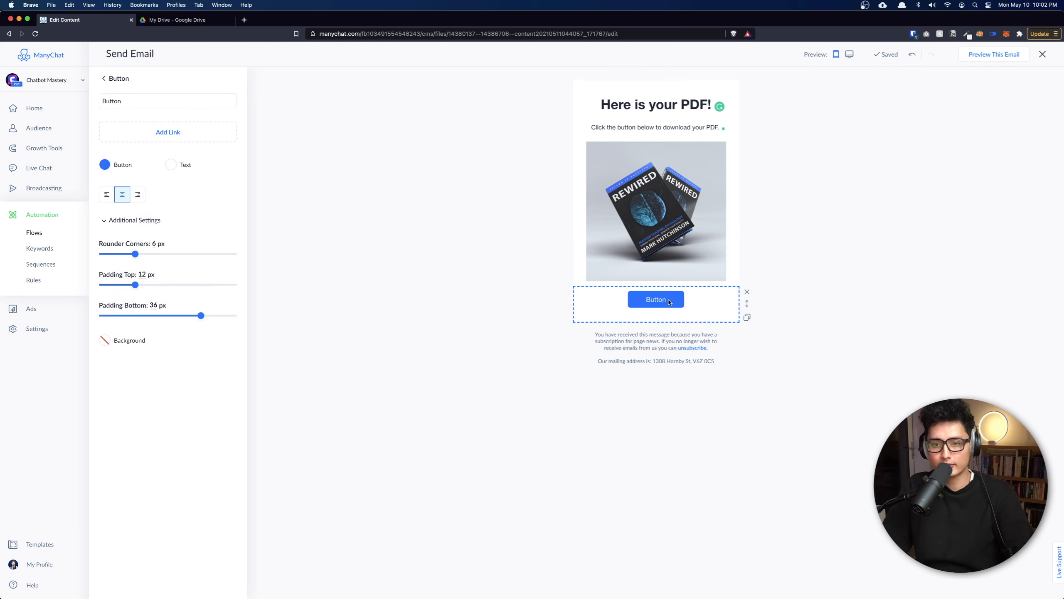
click(130, 102)
key(super+a)
text(Download PDF)
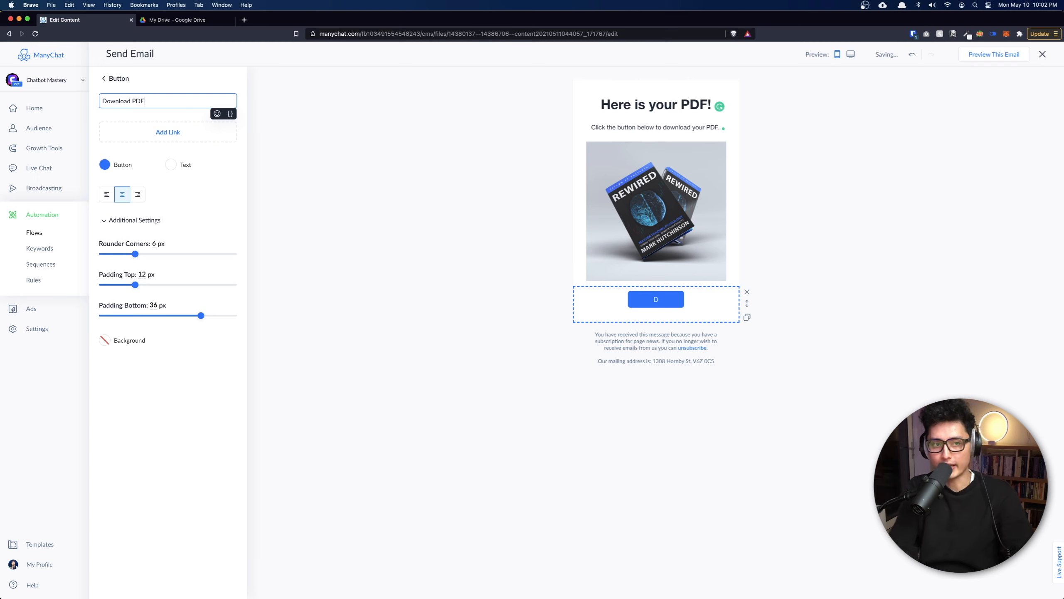
Give the button an Open website link using the freshly copied Colors.pdf Drive share URL.
click(151, 134)
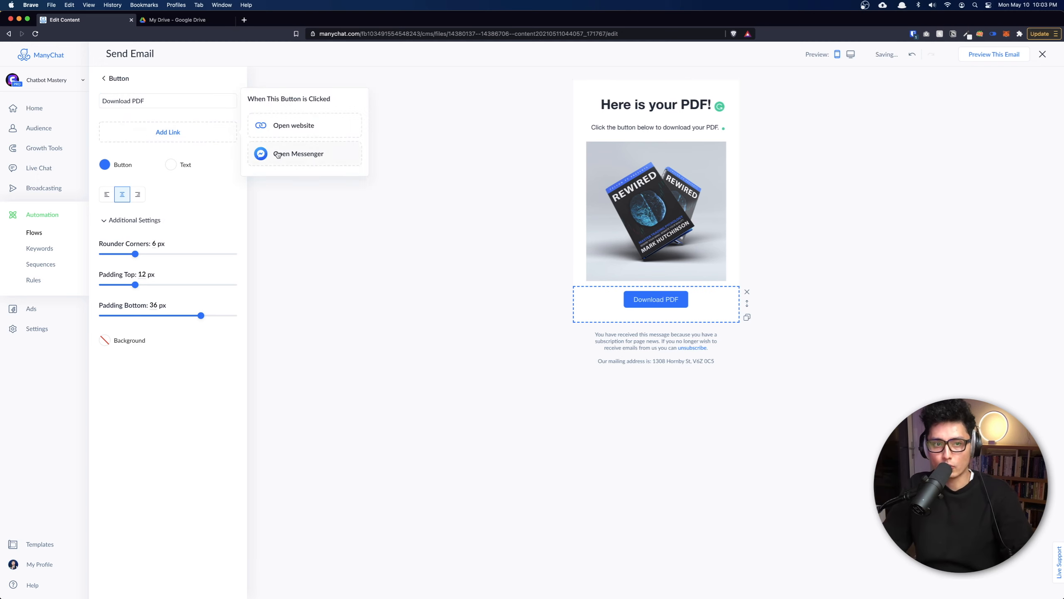
click(297, 126)
key(ctrl+Tab)
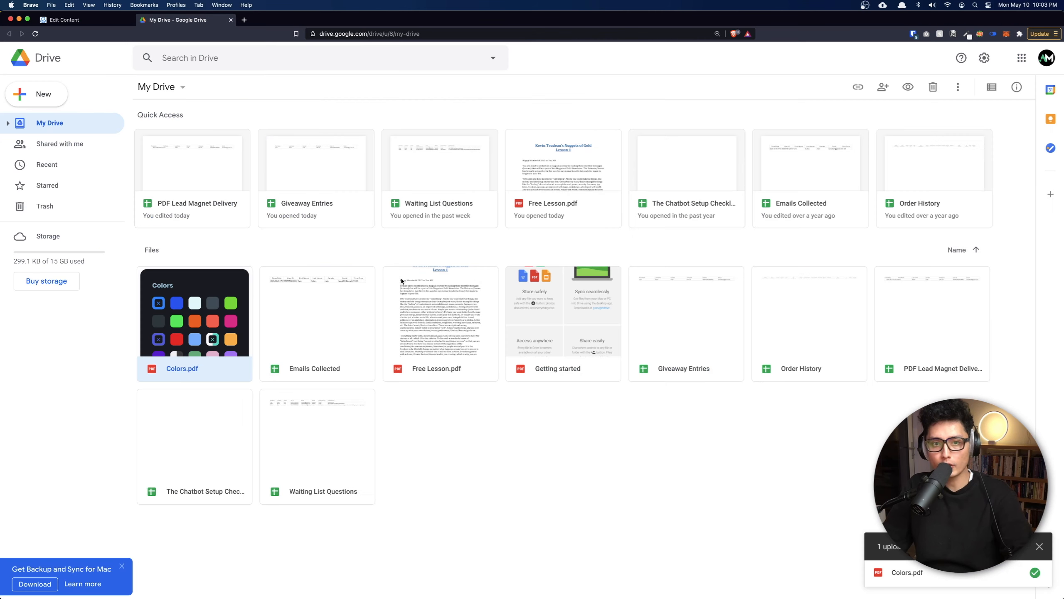
right_click(192, 321)
click(216, 382)
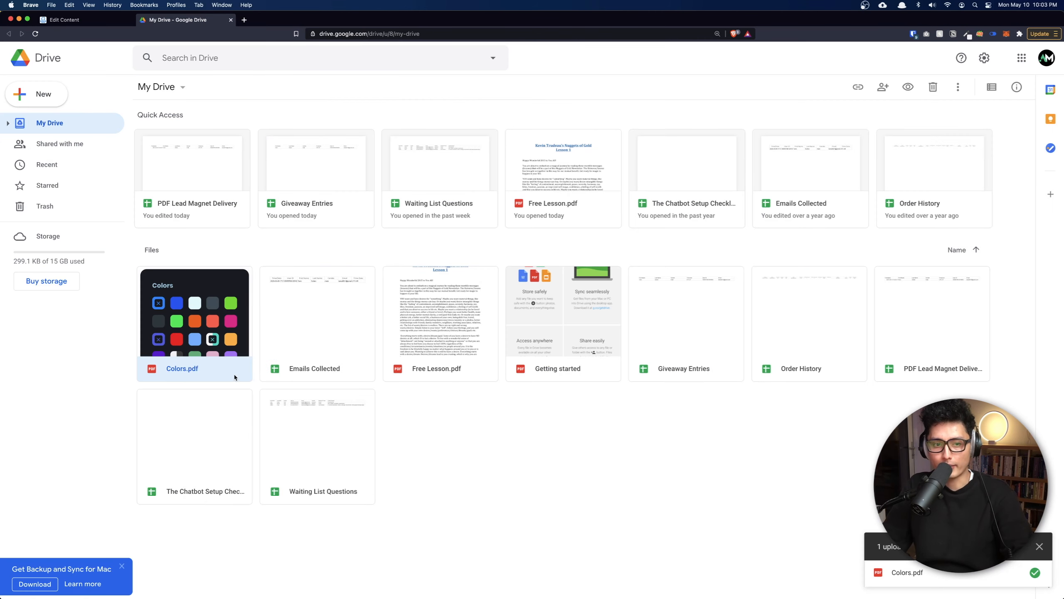
click(679, 317)
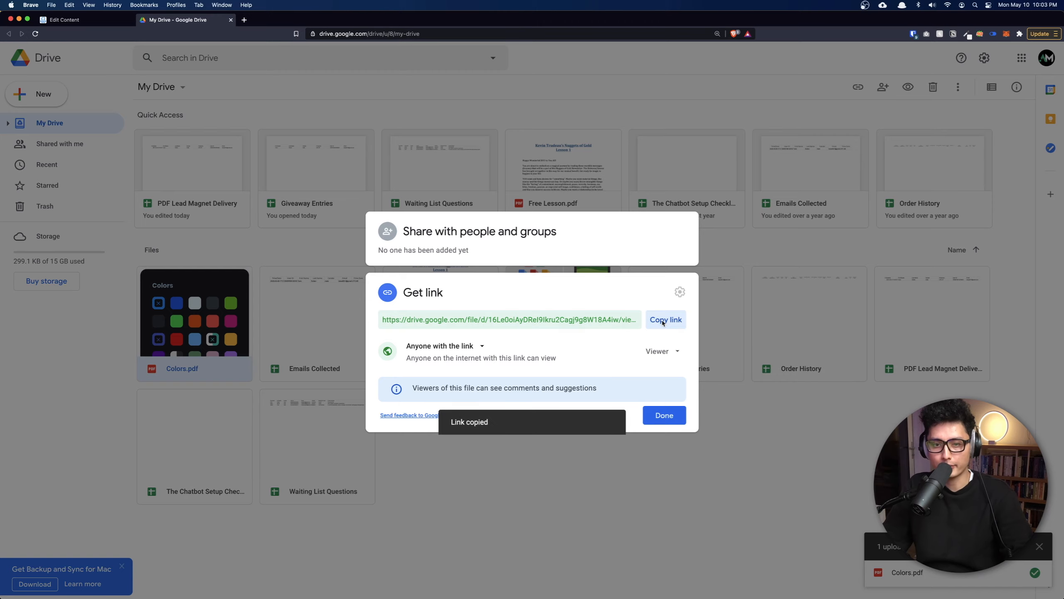
key(ctrl+shift+Tab)
click(281, 126)
key(super+v)
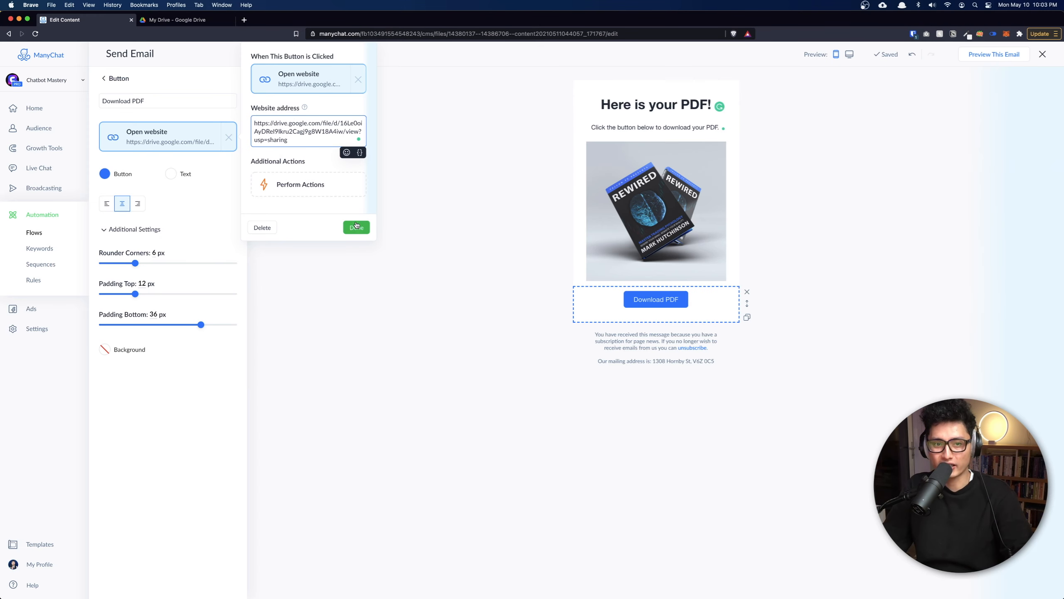
Confirm the Drive link on Download PDF and check background, text and button colours without changing them.
click(353, 227)
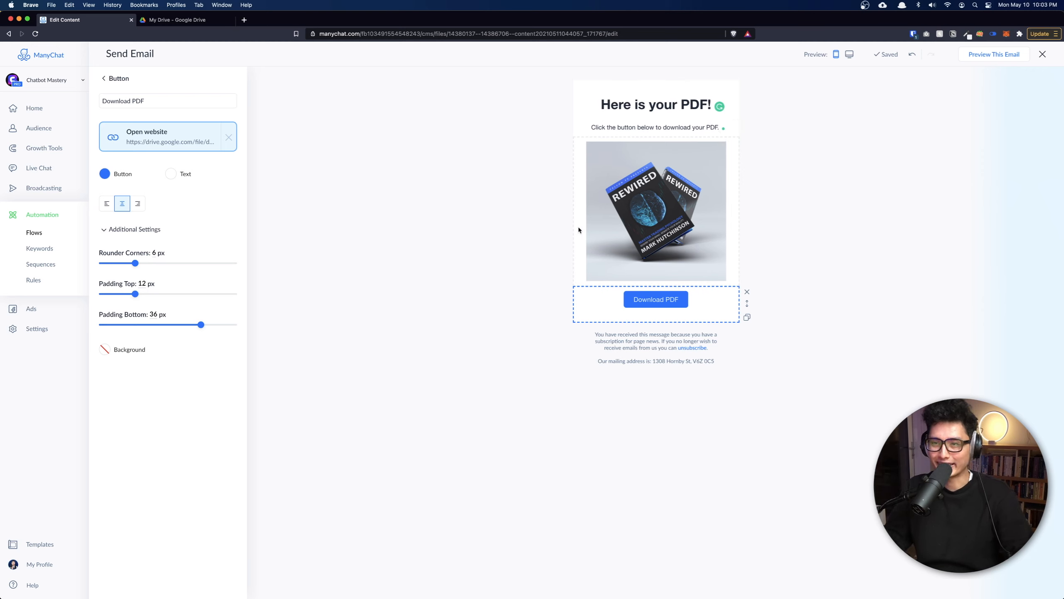
click(680, 136)
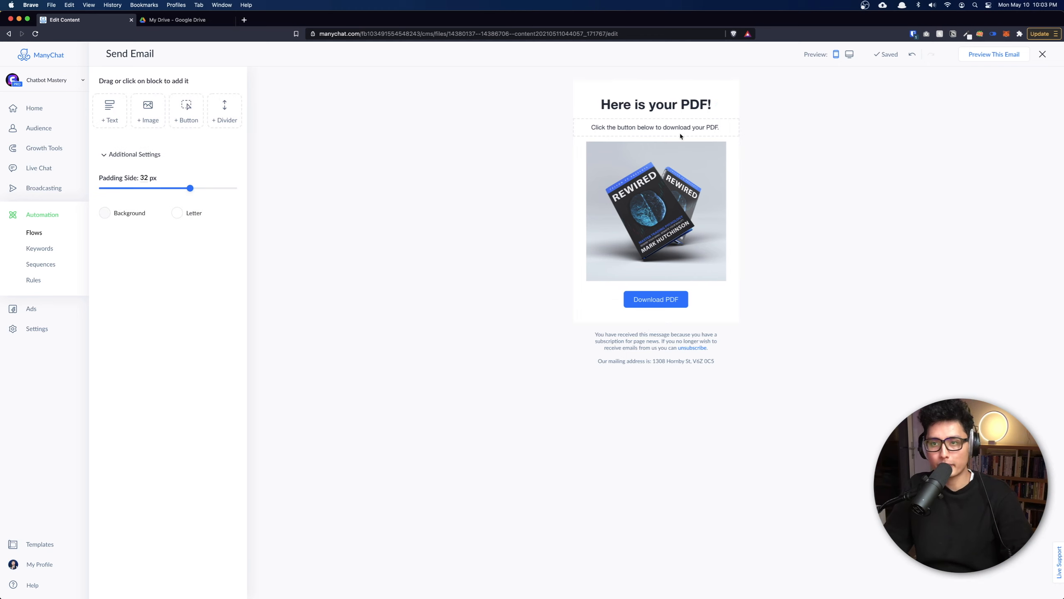
click(113, 213)
click(128, 402)
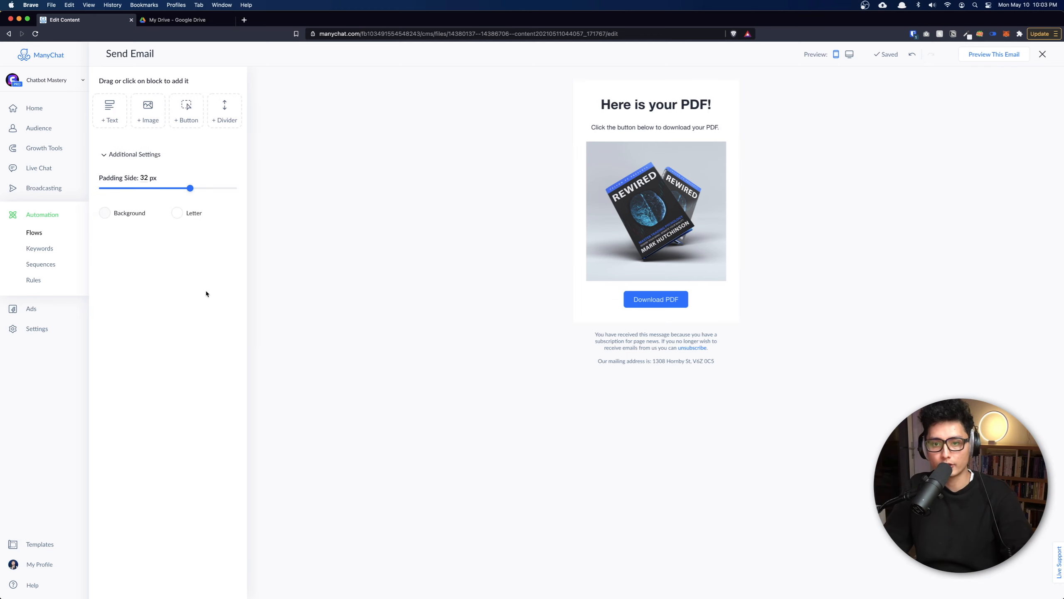
click(190, 214)
click(146, 337)
click(146, 156)
click(148, 155)
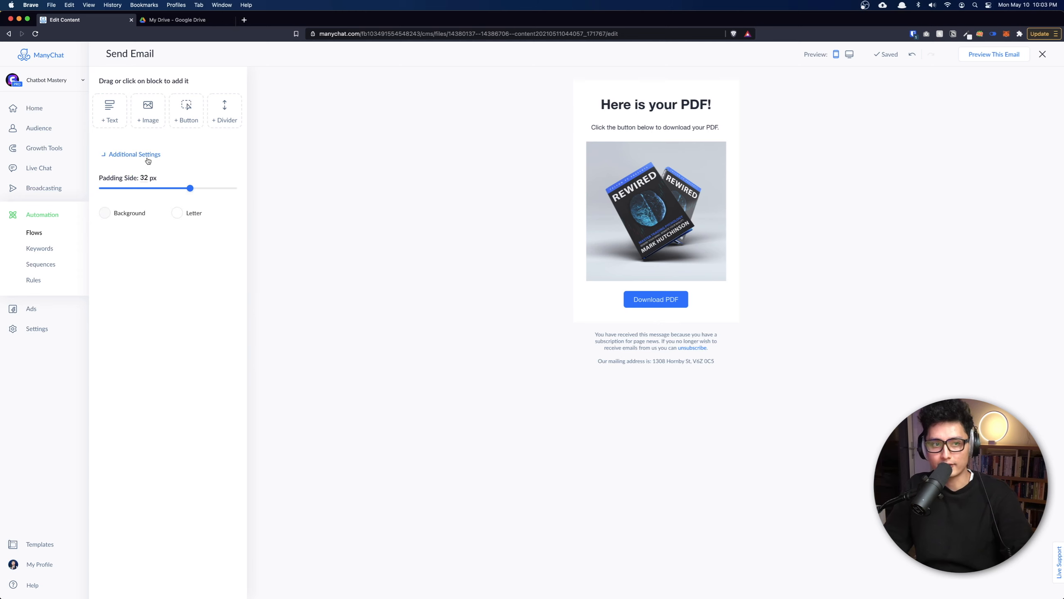
click(692, 303)
click(105, 174)
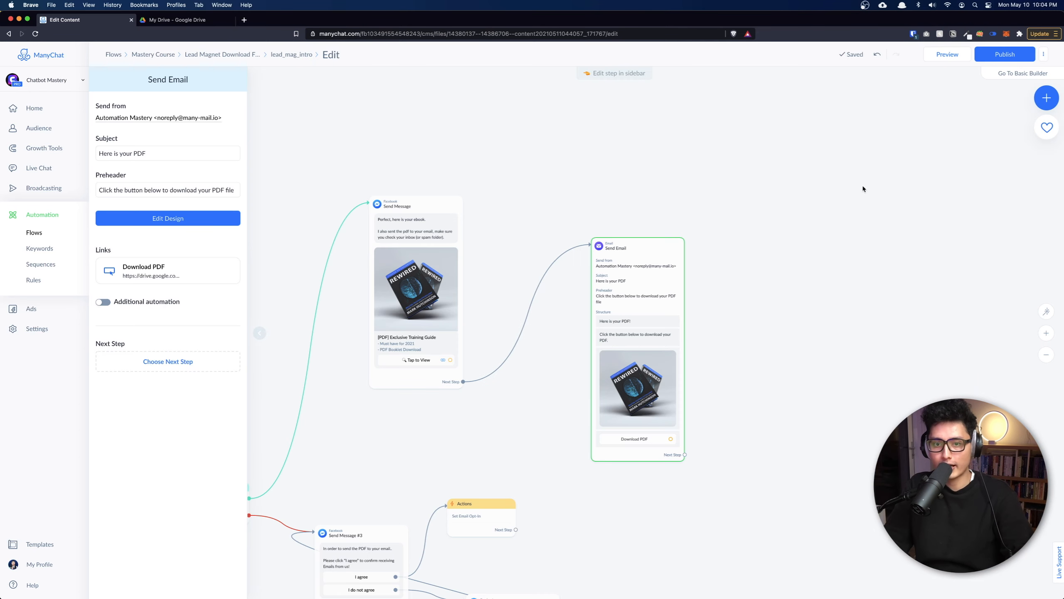
scroll(820, 297, down, 1)
drag(816, 306, 904, 277)
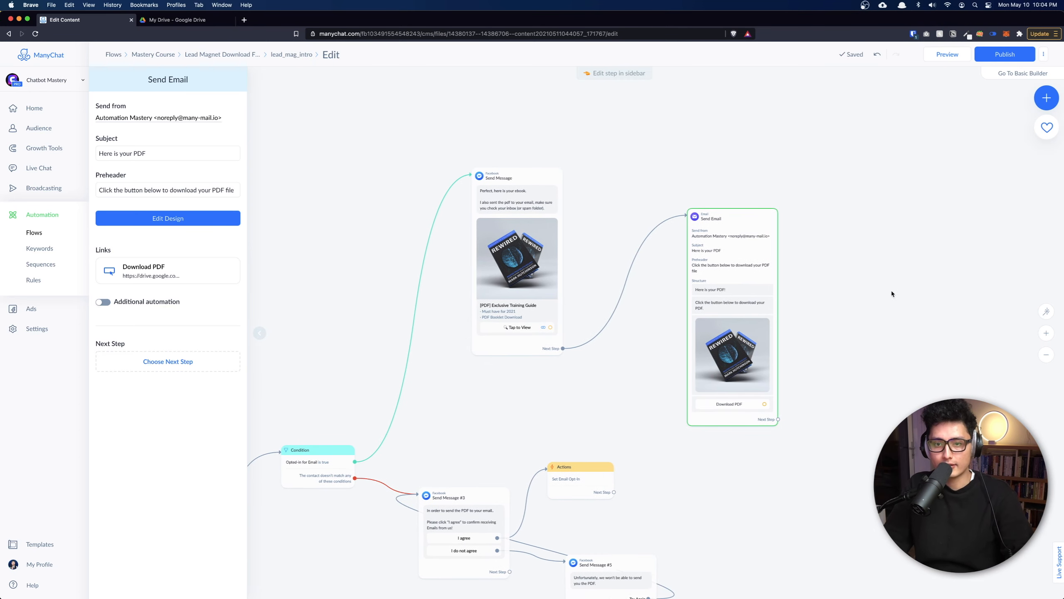
drag(749, 347, 776, 303)
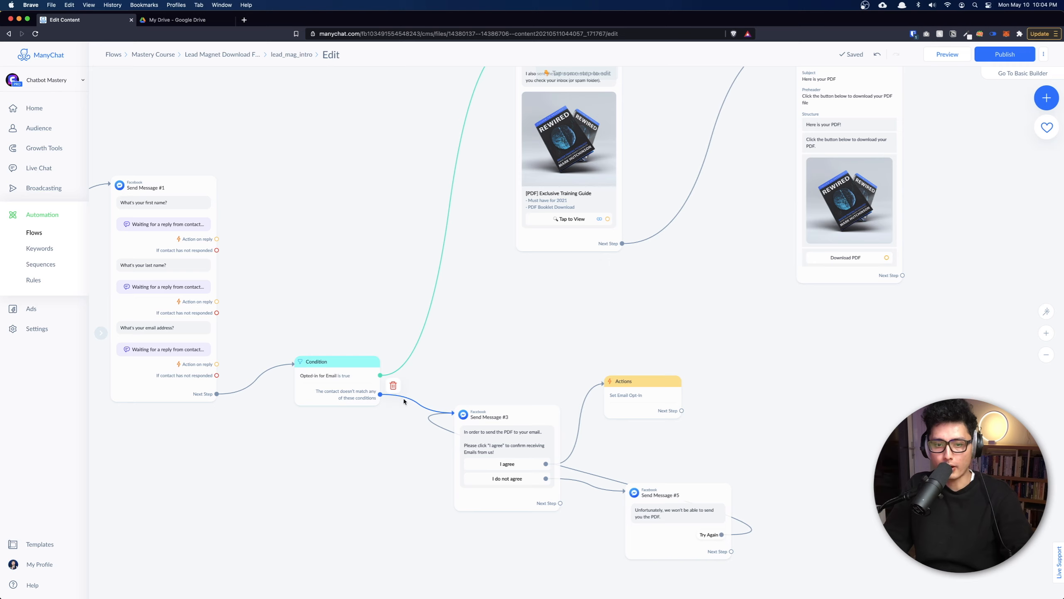
scroll(309, 402, down, 2)
click(509, 434)
scroll(512, 441, up, 5)
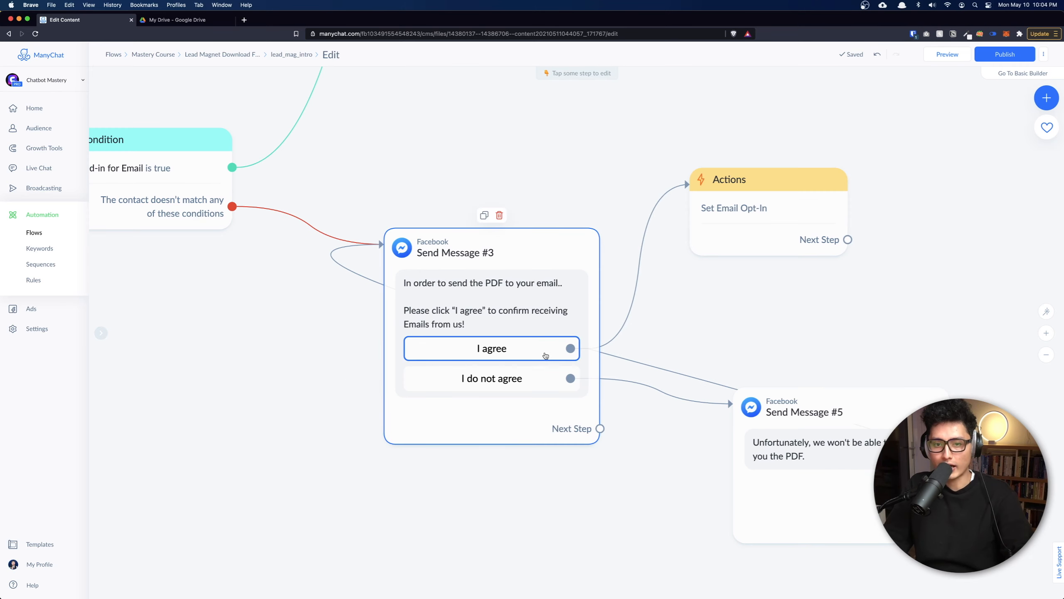
scroll(546, 356, down, 3)
drag(696, 337, 538, 431)
mouse_move(521, 349)
scroll(490, 359, up, 5)
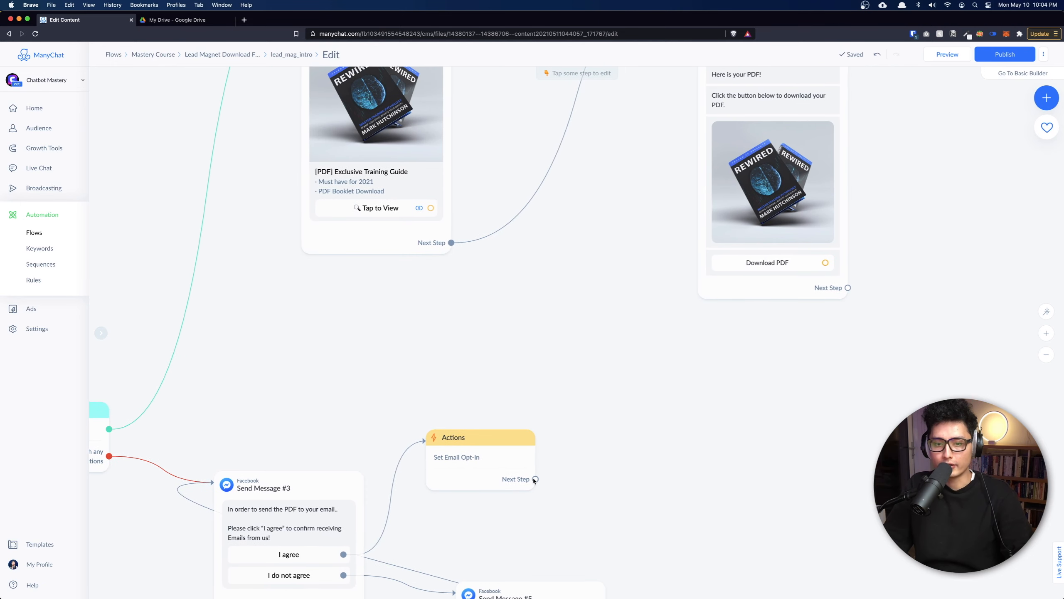
drag(535, 481, 312, 235)
scroll(655, 258, up, 5)
drag(415, 159, 737, 209)
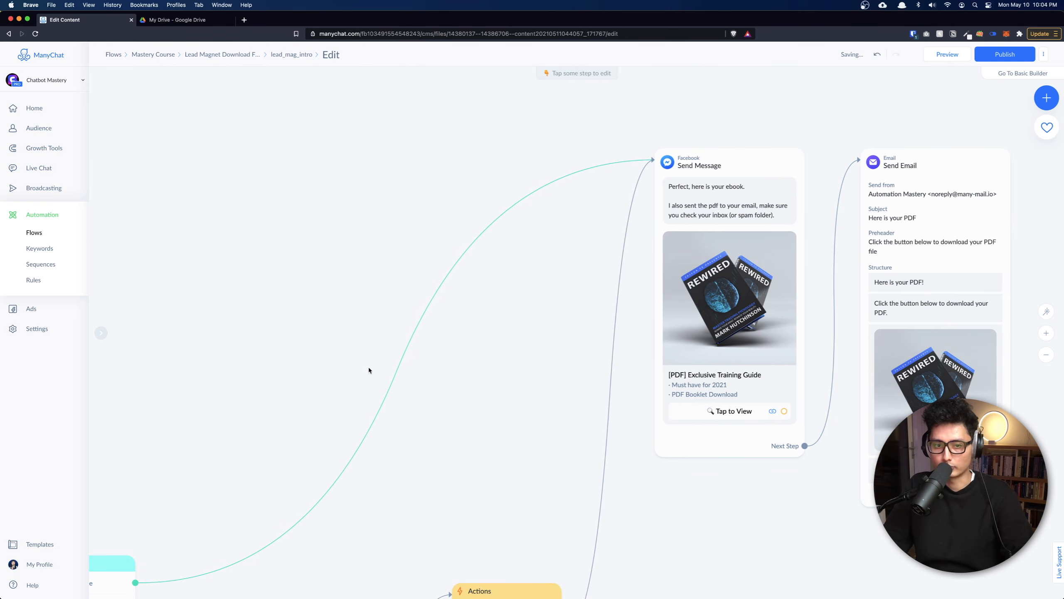
scroll(372, 367, down, 5)
drag(231, 381, 555, 253)
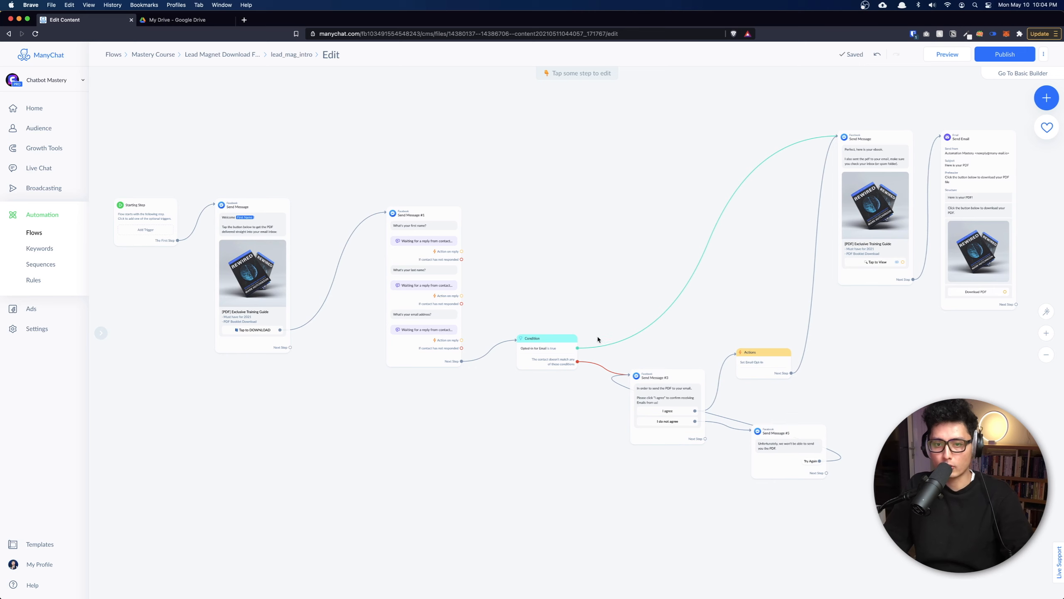
scroll(773, 381, right, 4)
scroll(772, 380, down, 1)
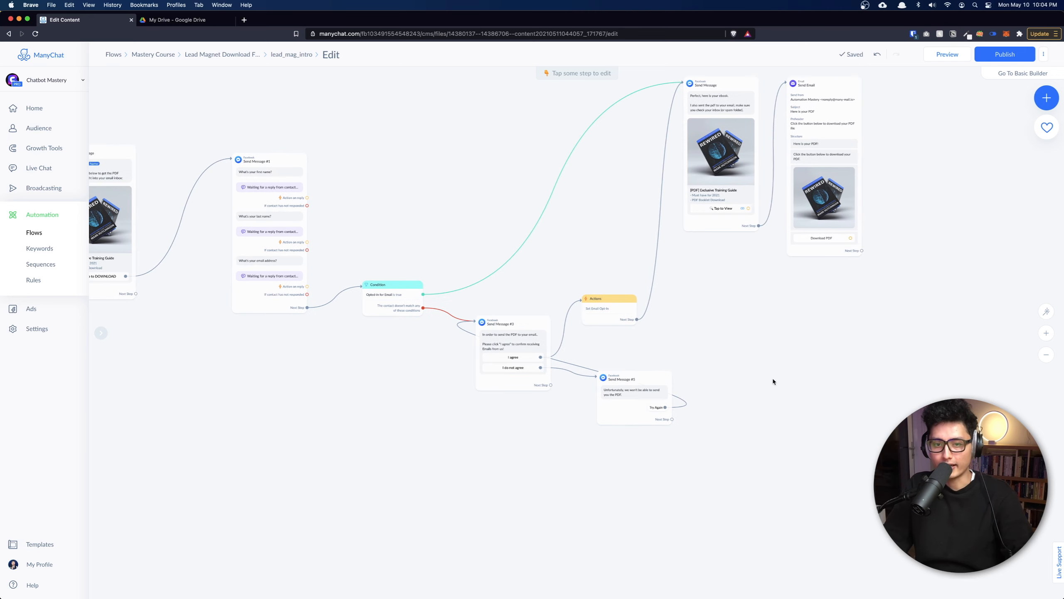
scroll(510, 377, up, 5)
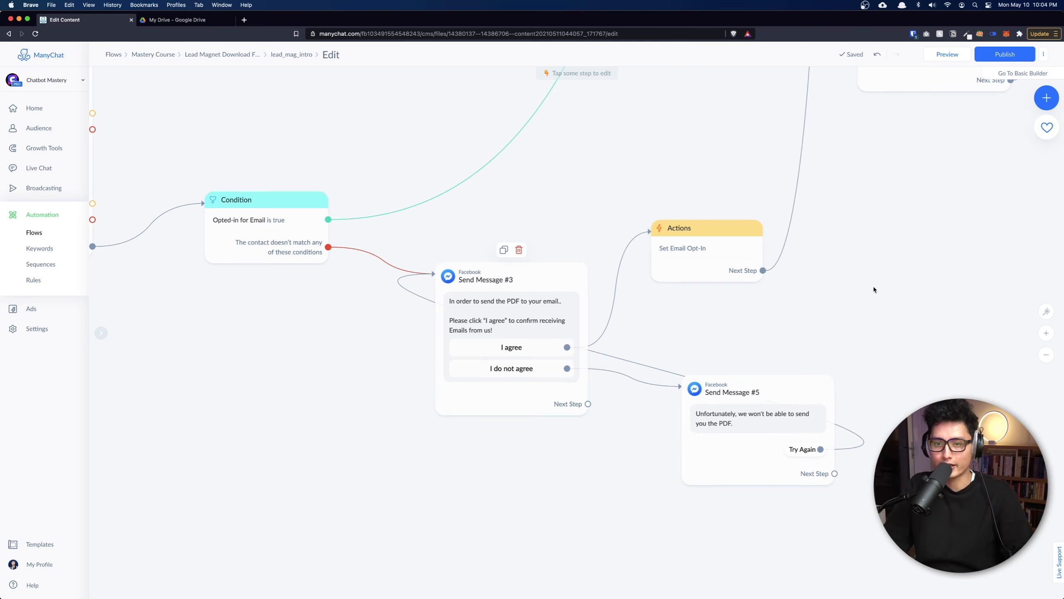
scroll(873, 290, right, 4)
scroll(874, 290, up, 5)
scroll(770, 212, down, 5)
scroll(770, 212, down, 1)
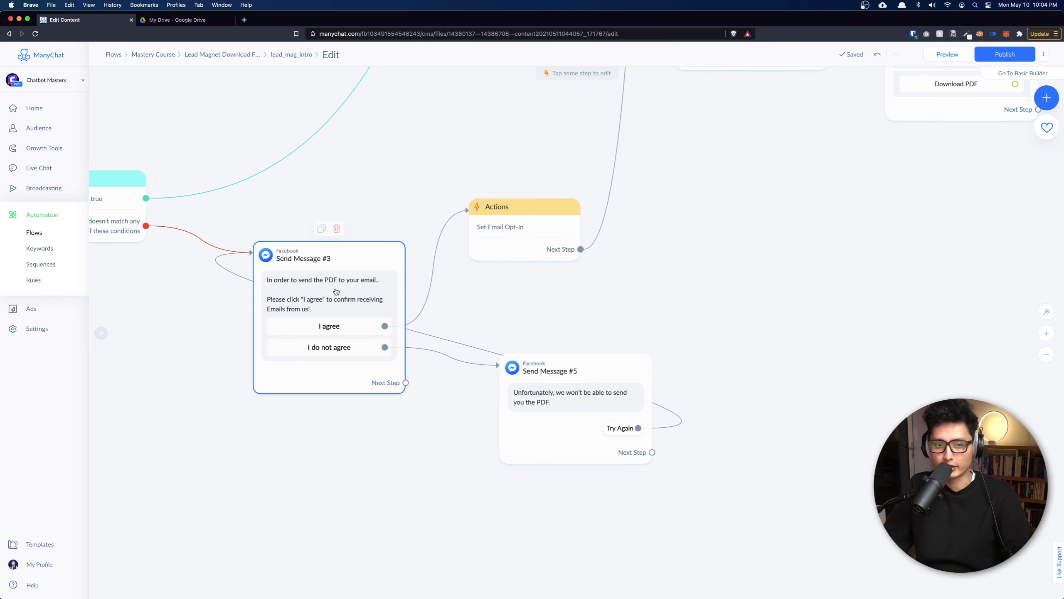
scroll(645, 432, down, 3)
scroll(645, 432, left, 4)
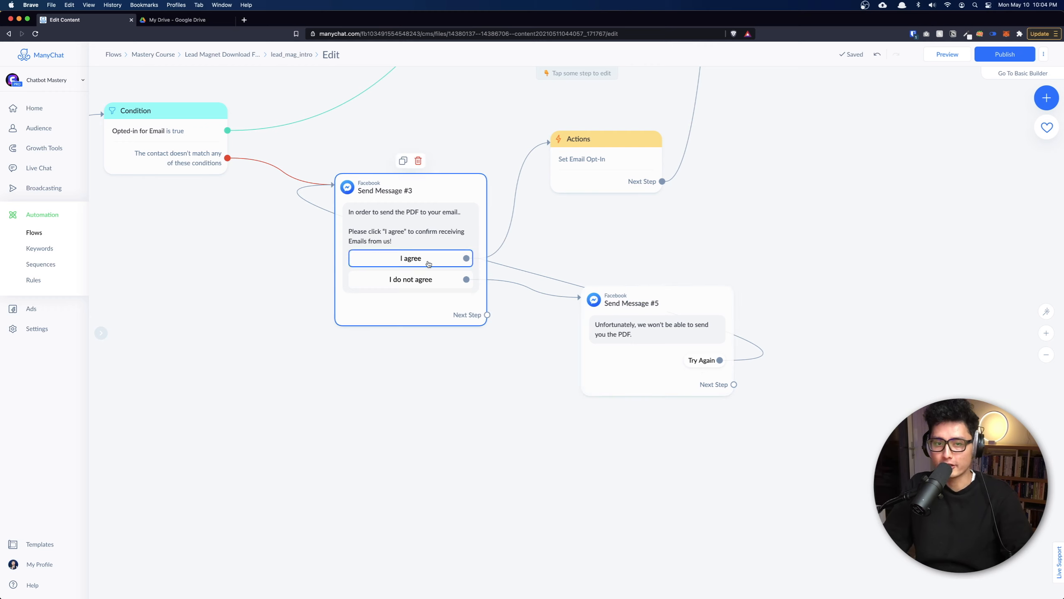
scroll(465, 260, up, 6)
scroll(466, 261, right, 2)
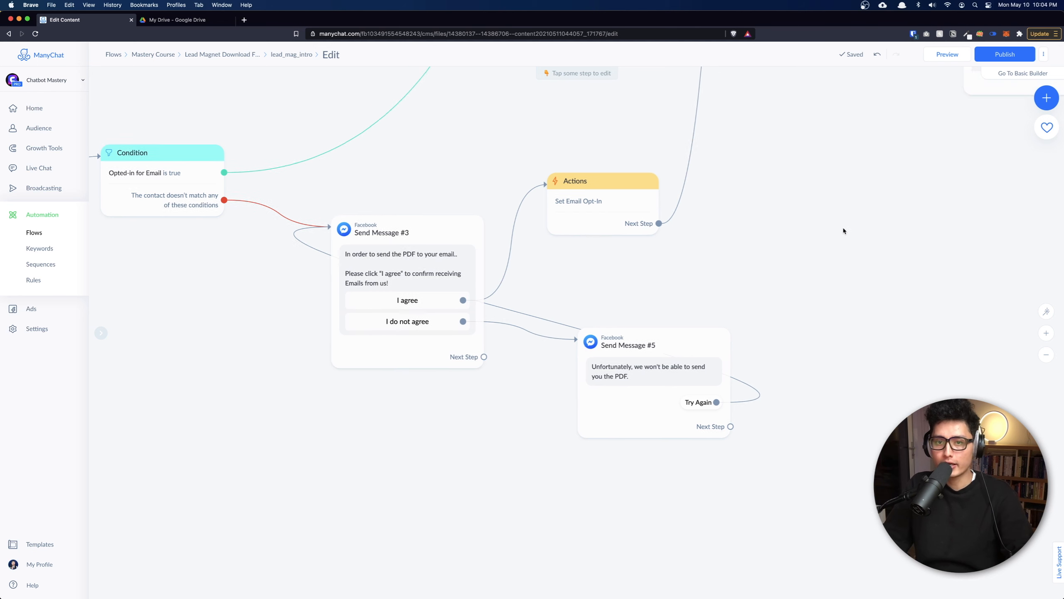
scroll(655, 214, up, 4)
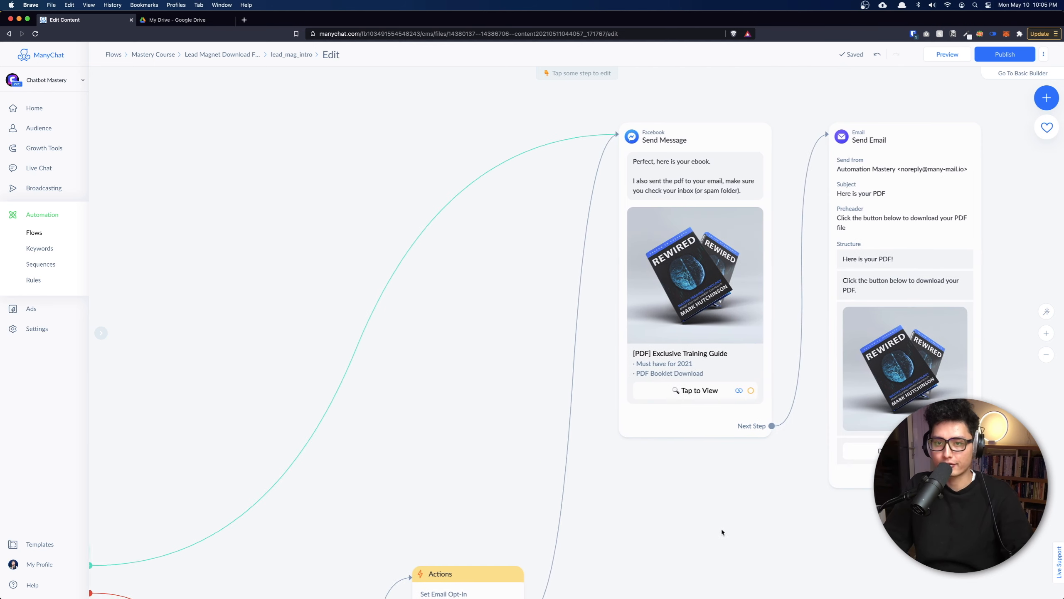
scroll(539, 252, down, 10)
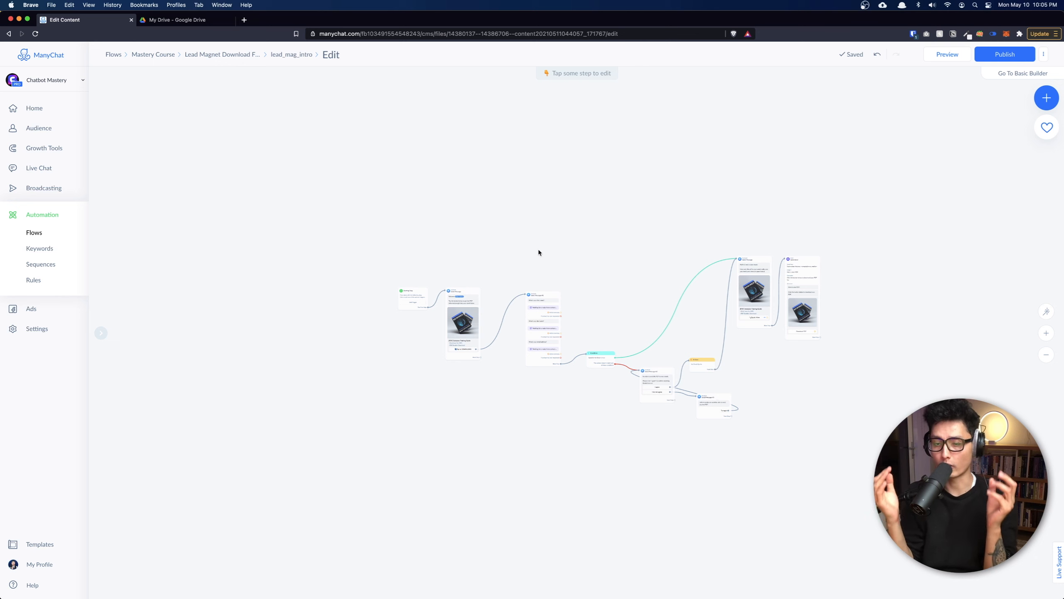
right_click(61, 110)
Open the Home dashboard in a new tab and highlight the 1/30000 daily and 1/5000 free email limits.
click(61, 110)
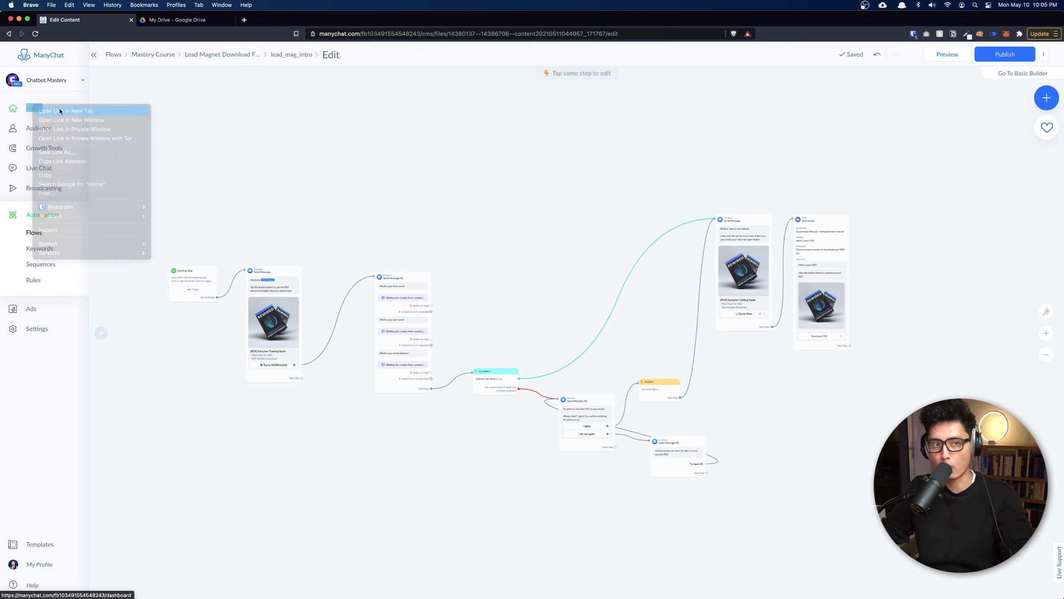
click(167, 20)
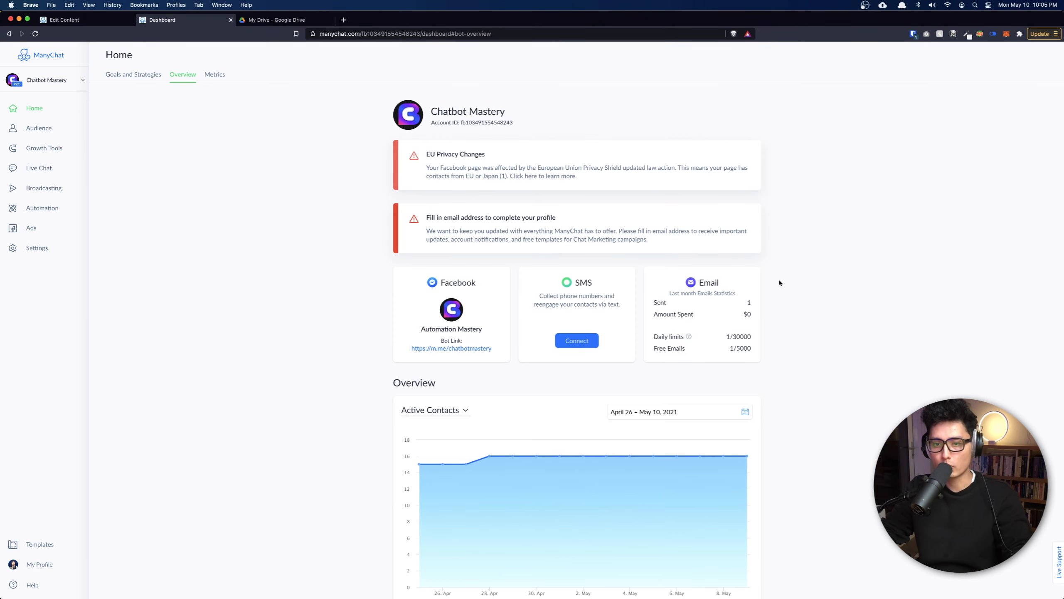
scroll(653, 296, up, 5)
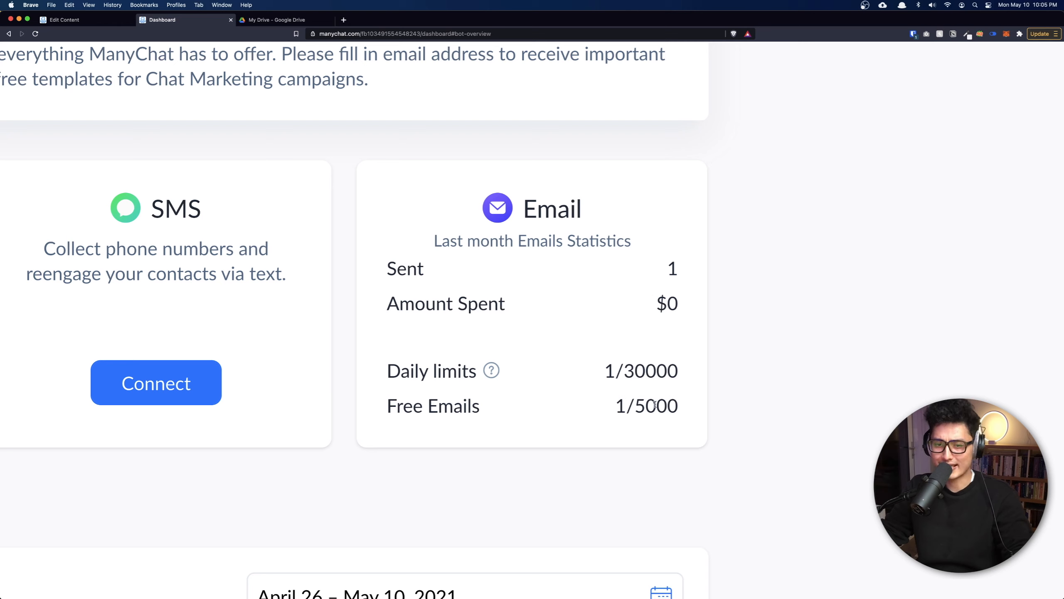
drag(630, 382, 679, 372)
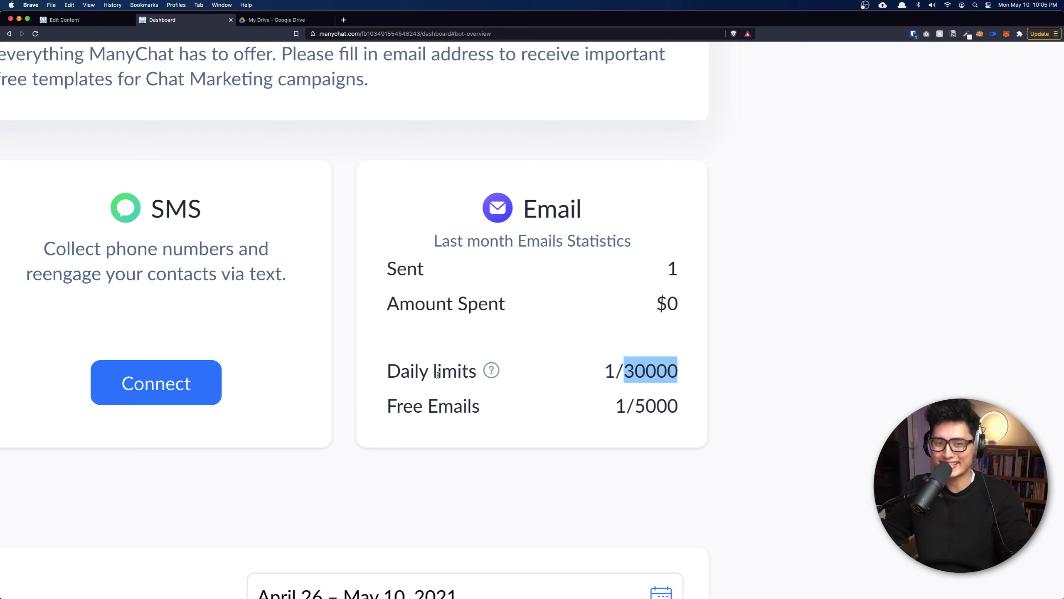
mouse_move(494, 373)
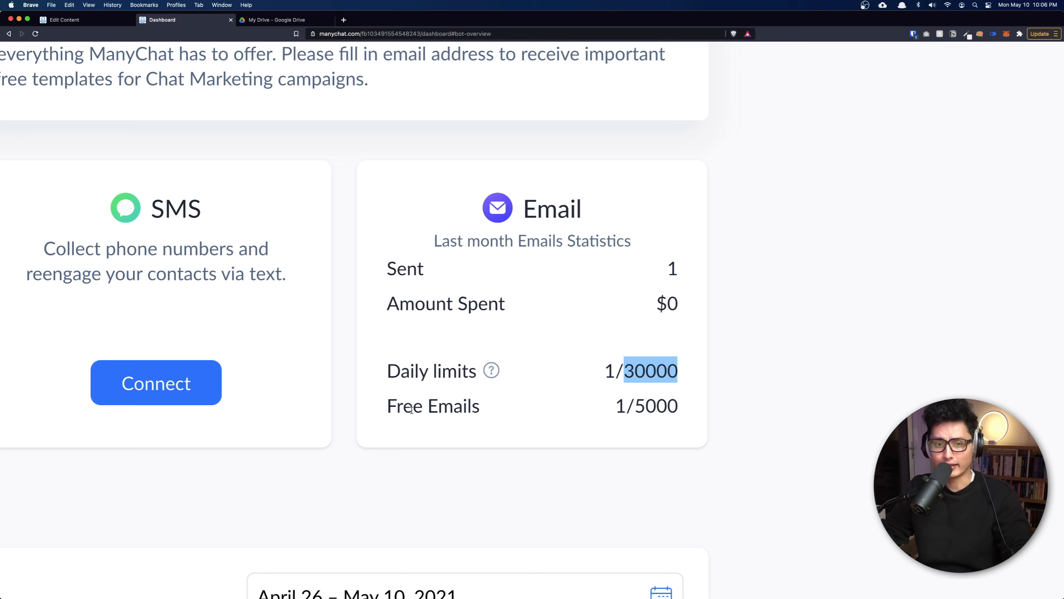
drag(392, 410, 448, 405)
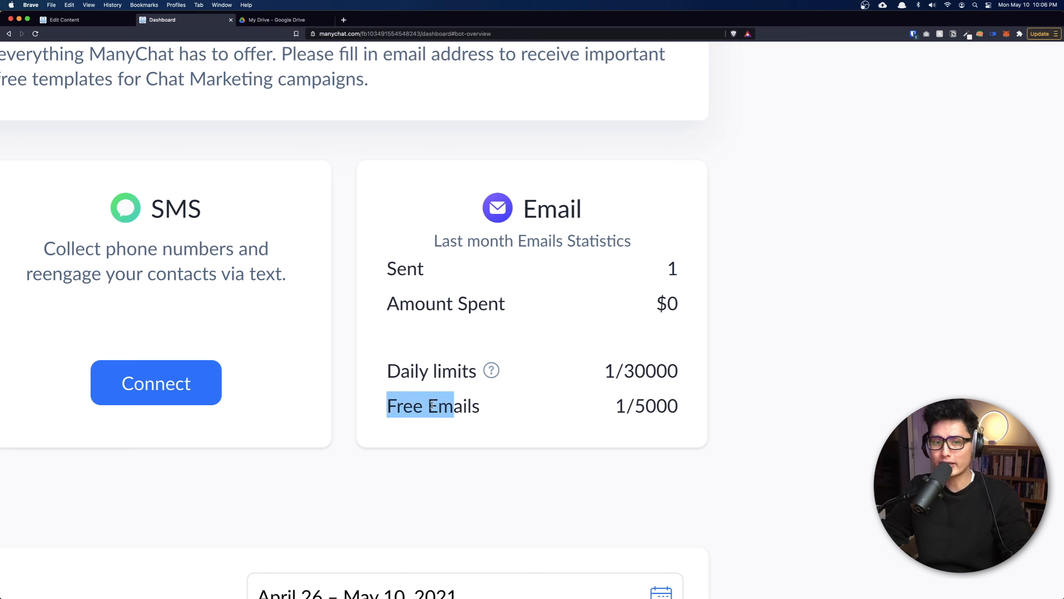
drag(636, 406, 669, 407)
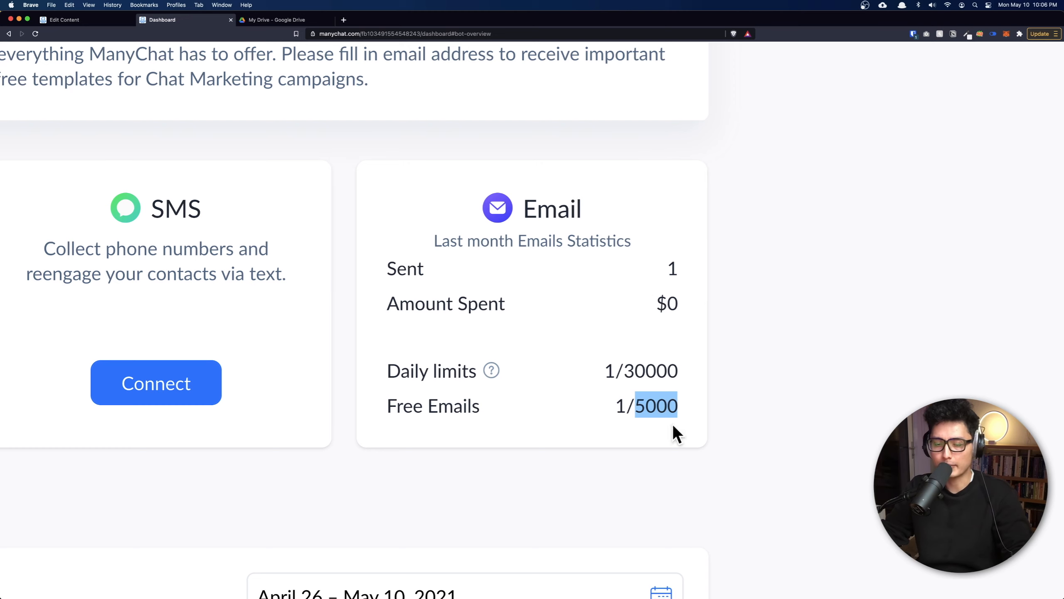
Go back to the flow editor tab and shift the canvas right.
key(ctrl+shift+Tab)
scroll(649, 340, down, 3)
drag(474, 290, 533, 282)
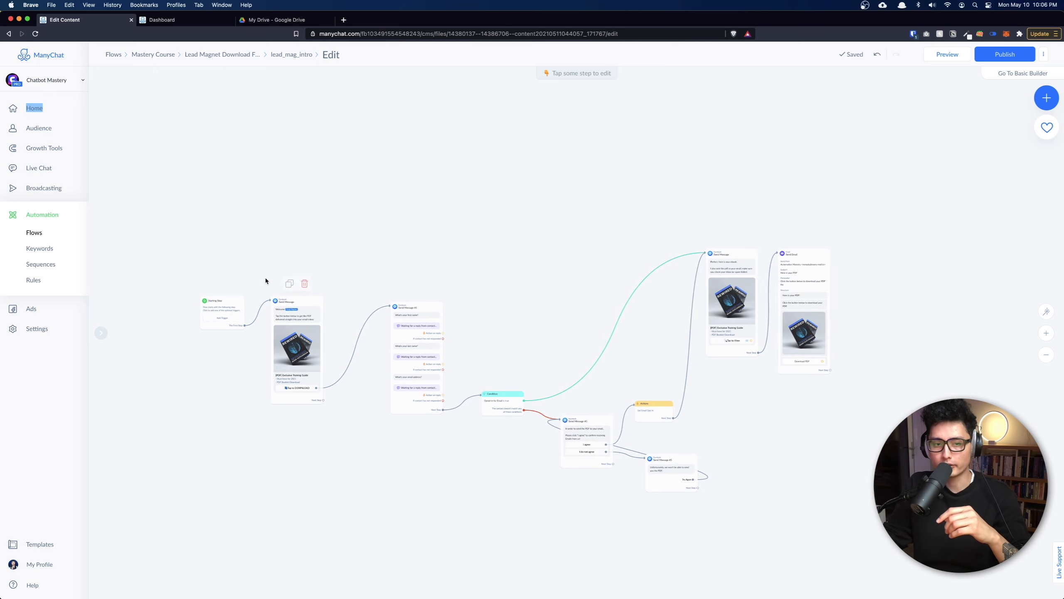
Shift the Send Email step further right to make room after the PDF message.
scroll(821, 316, up, 5)
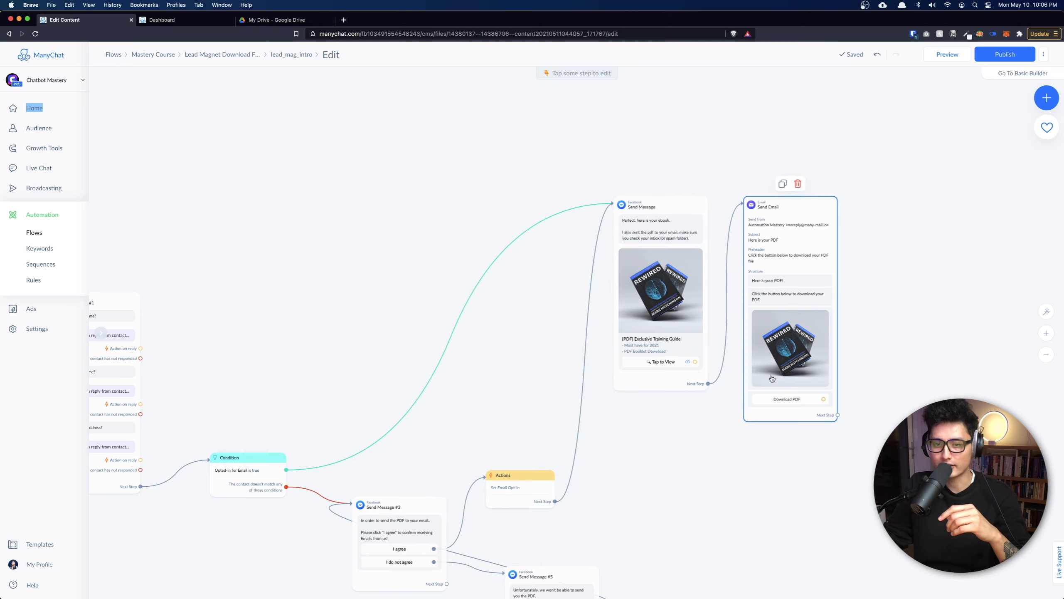
scroll(774, 378, down, 5)
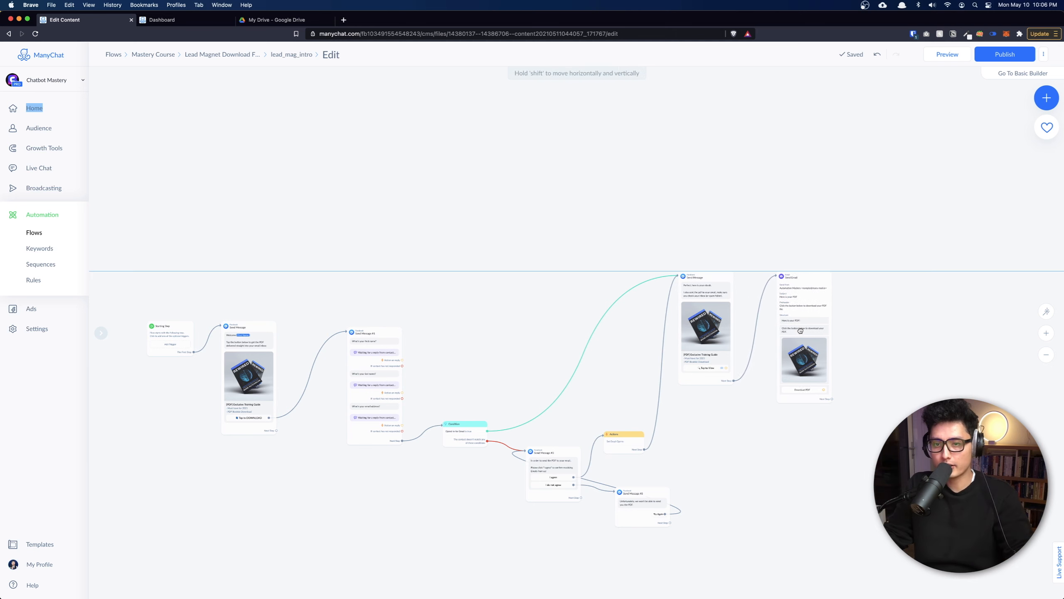
scroll(845, 300, up, 3)
drag(846, 300, 878, 303)
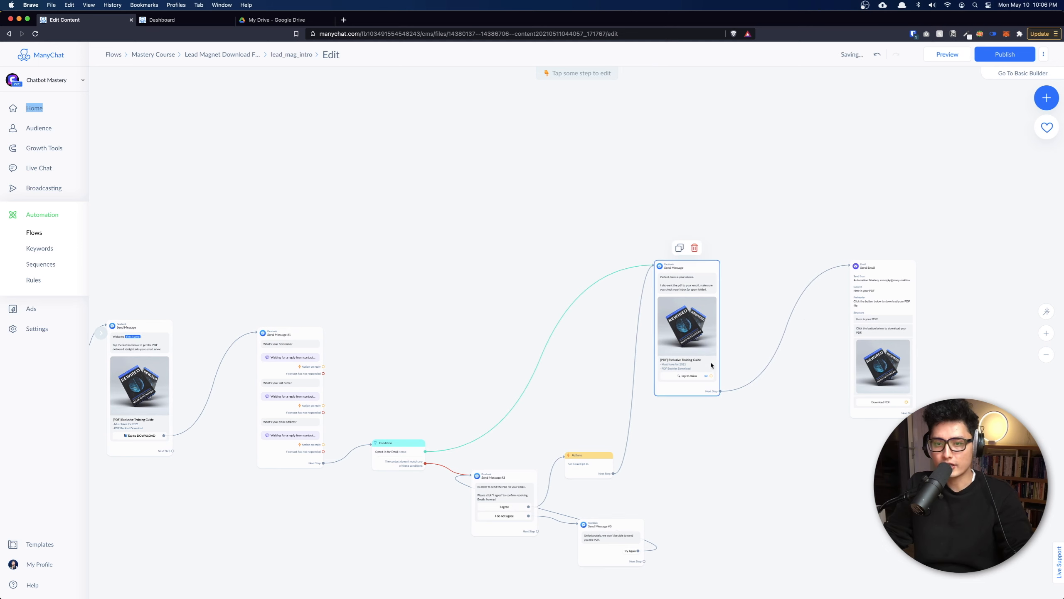
Drag a new next-step link from the PDF message onto empty canvas to show the step types.
drag(770, 318, 725, 390)
scroll(725, 390, up, 4)
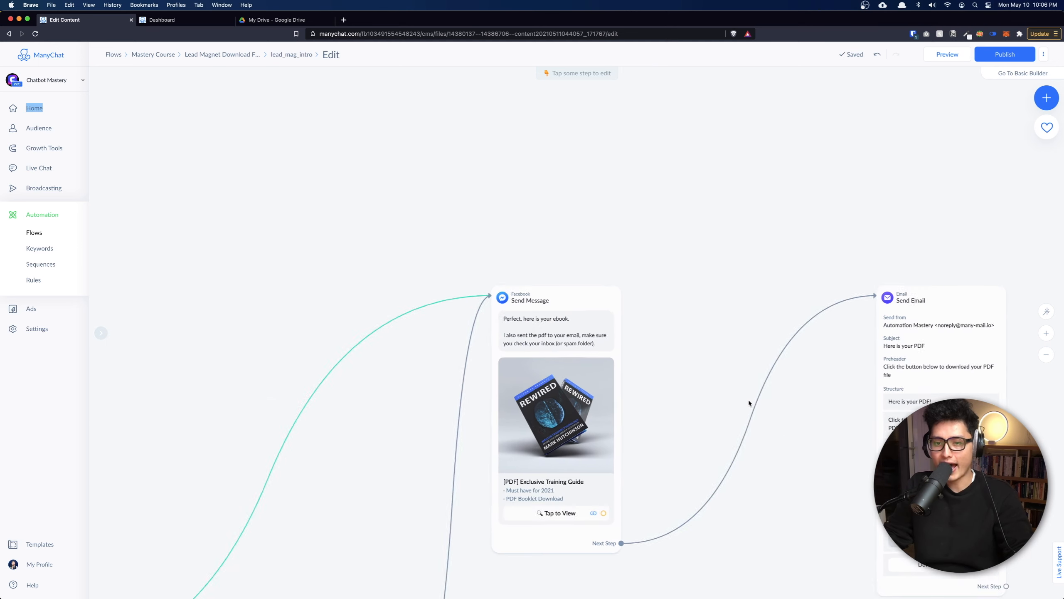
drag(655, 349, 639, 271)
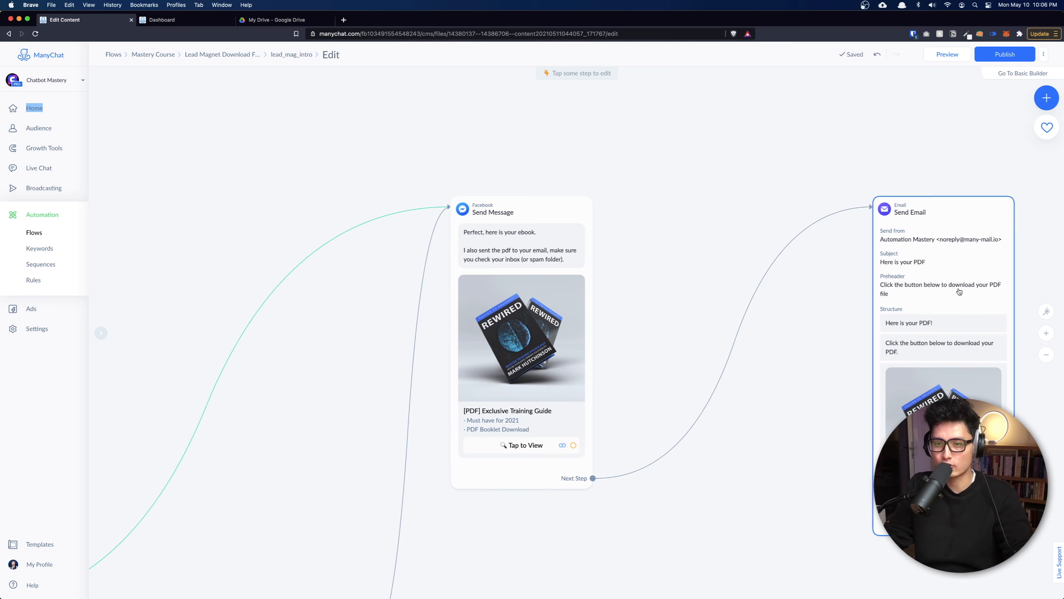
drag(593, 478, 683, 288)
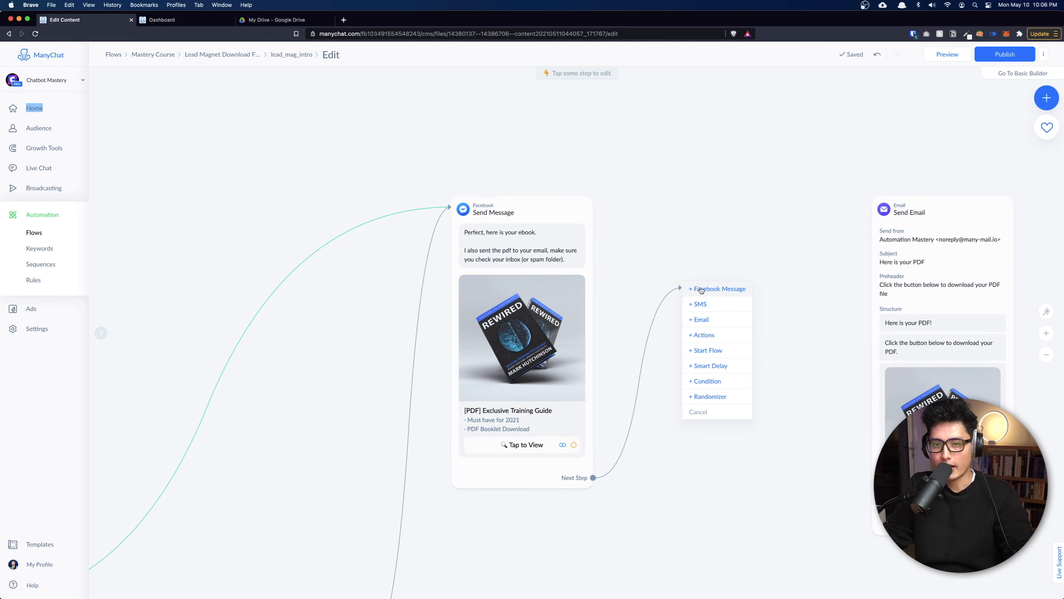
Add an Actions #1 step linked to Send Email that adds the lead_magnet_delivered tag.
click(701, 338)
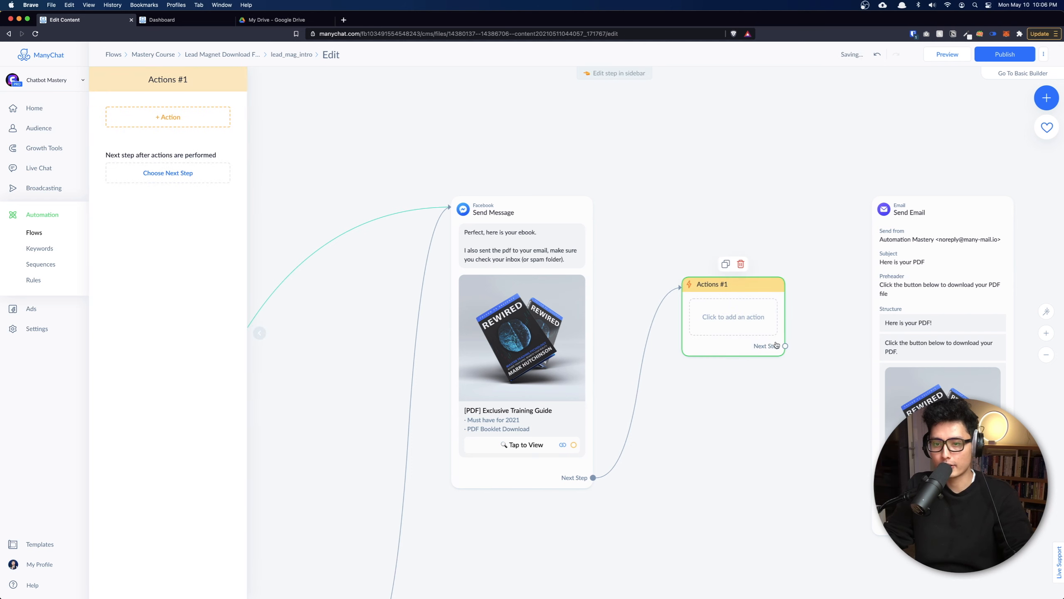
drag(785, 346, 909, 258)
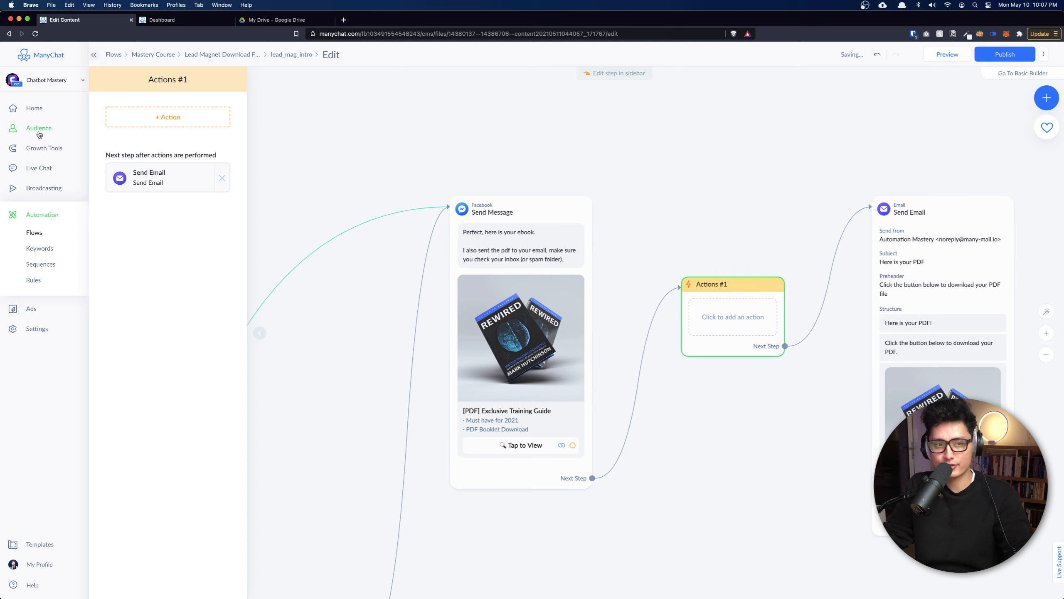
click(143, 119)
click(141, 135)
text(deliver)
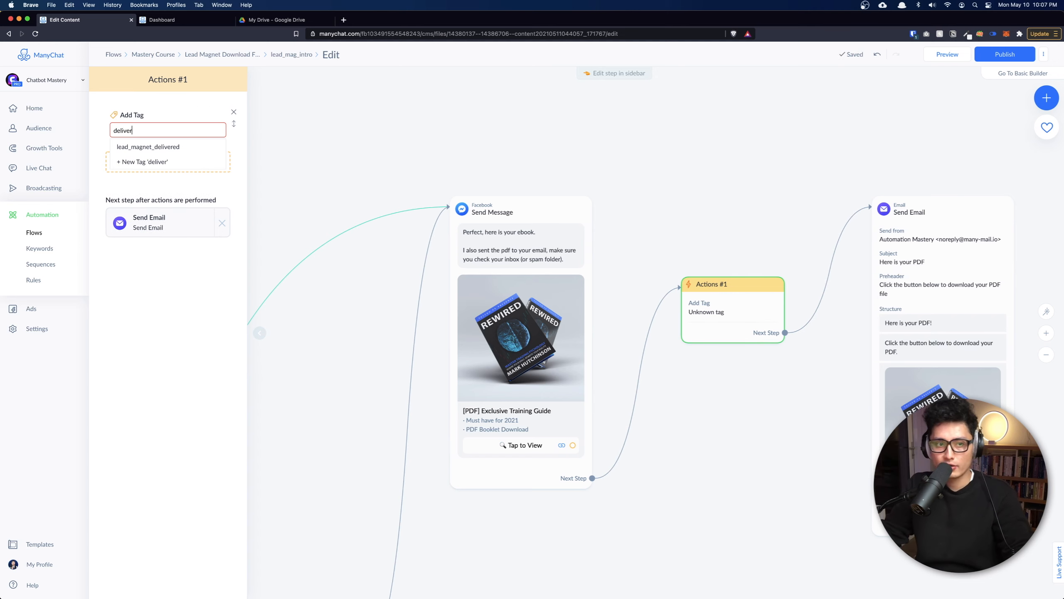
click(125, 148)
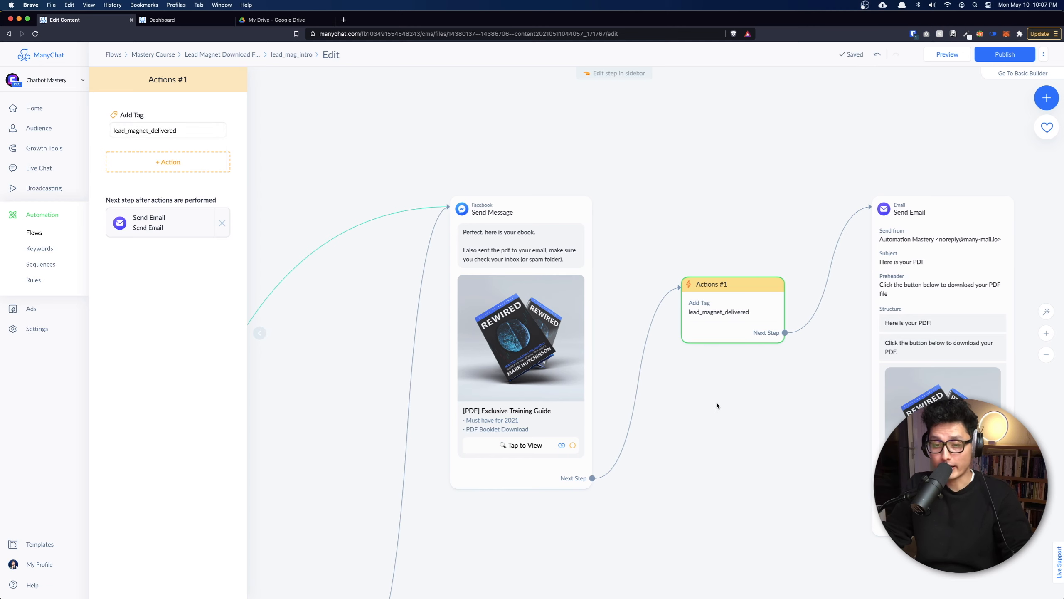
Pan around the flow to review Actions #1 between the ebook message and Send Email.
scroll(717, 405, down, 3)
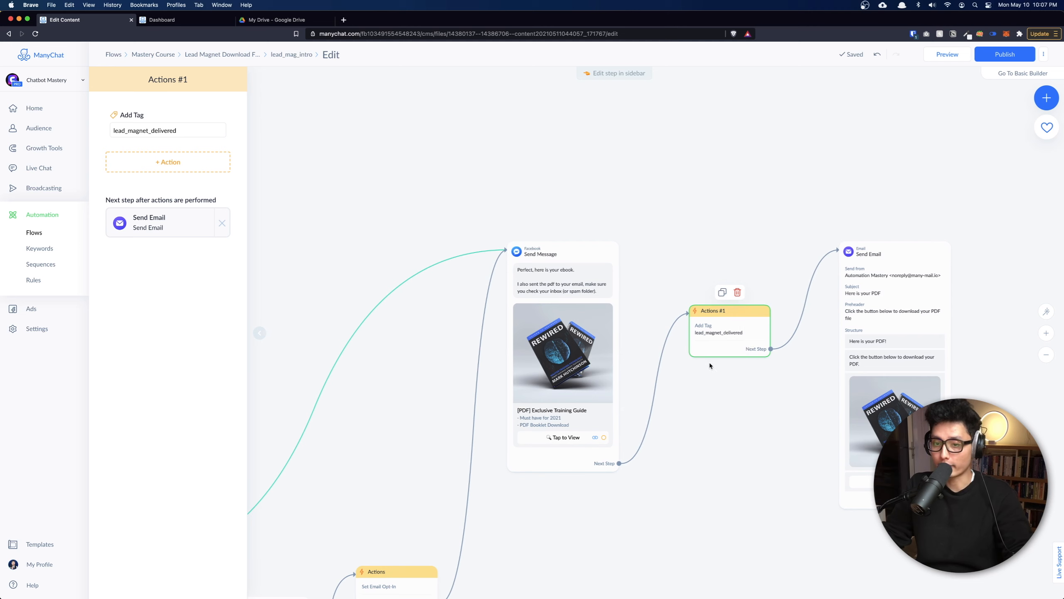
scroll(704, 434, down, 5)
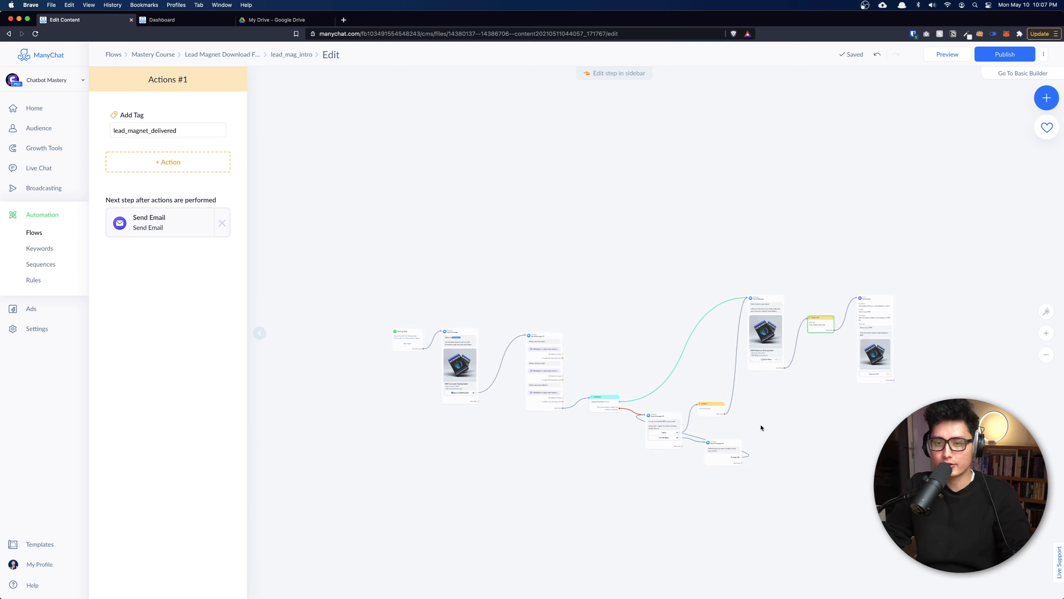
mouse_move(823, 328)
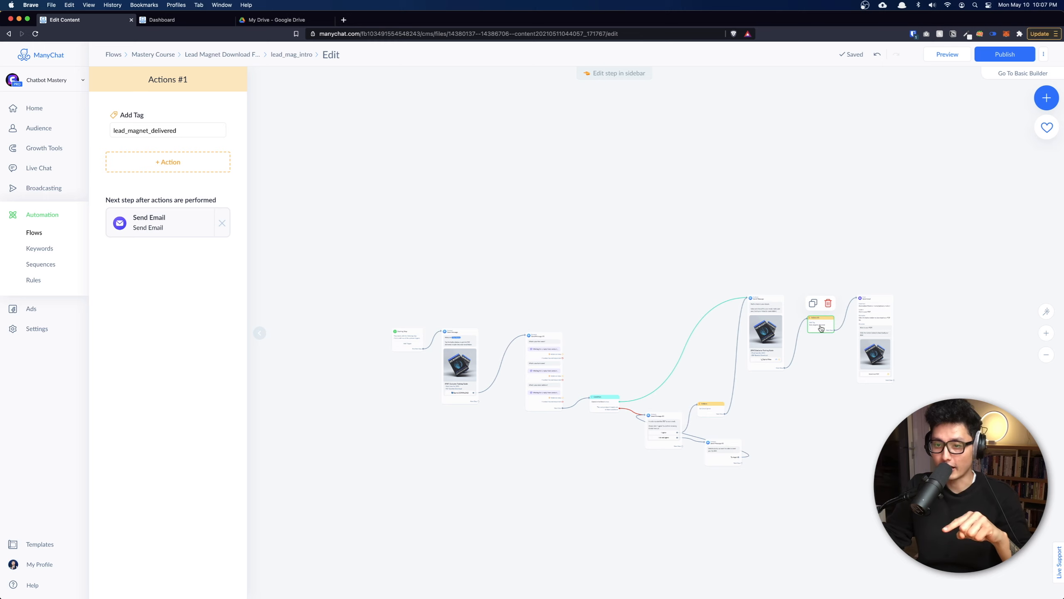
scroll(821, 328, up, 10)
drag(829, 422, 604, 398)
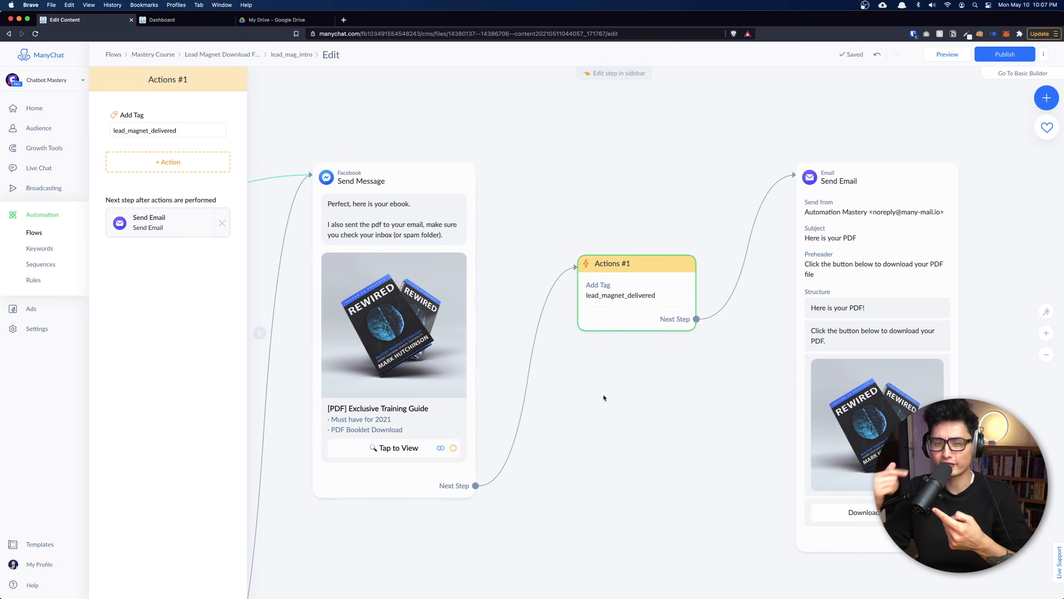
mouse_move(638, 303)
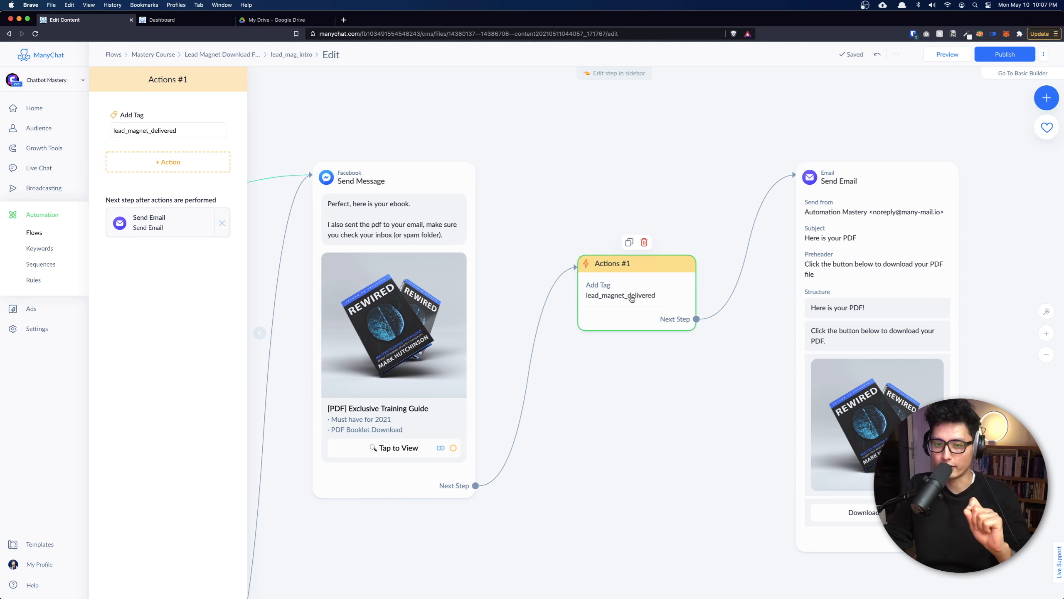
scroll(626, 302, down, 3)
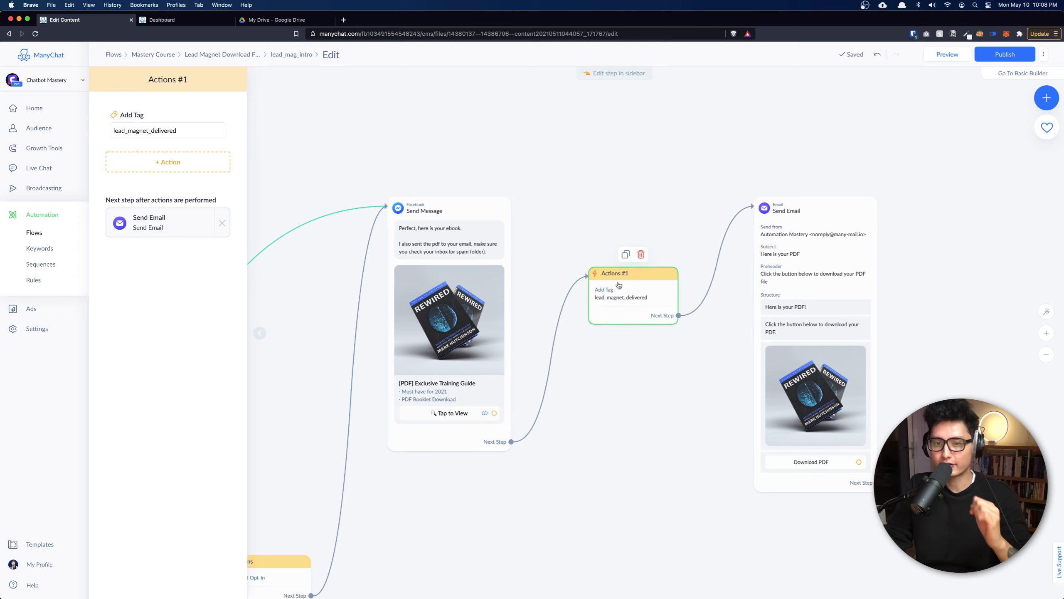
scroll(628, 314, down, 5)
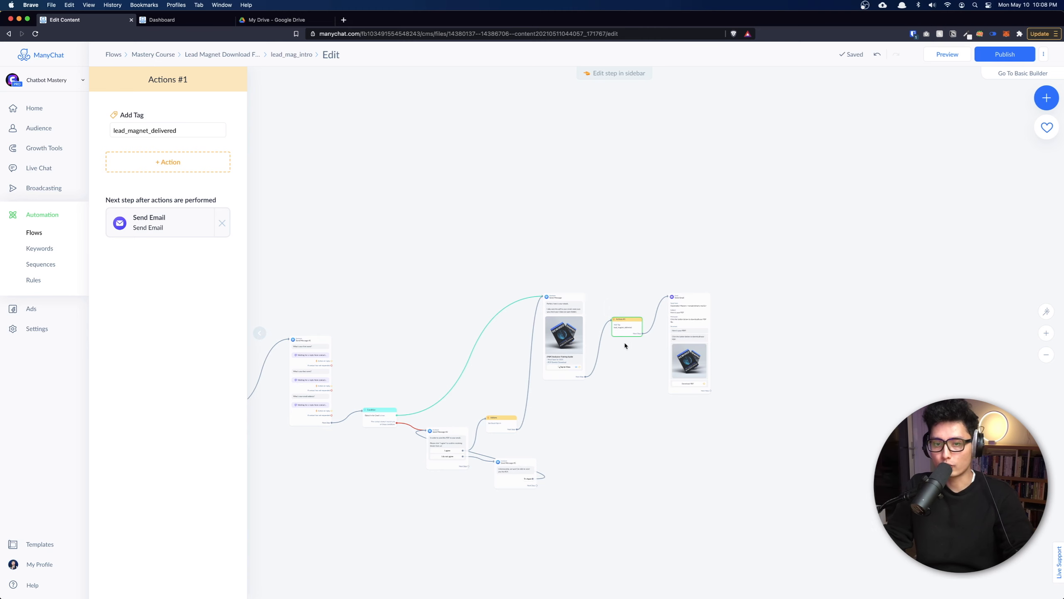
scroll(692, 451, left, 10)
scroll(489, 356, up, 10)
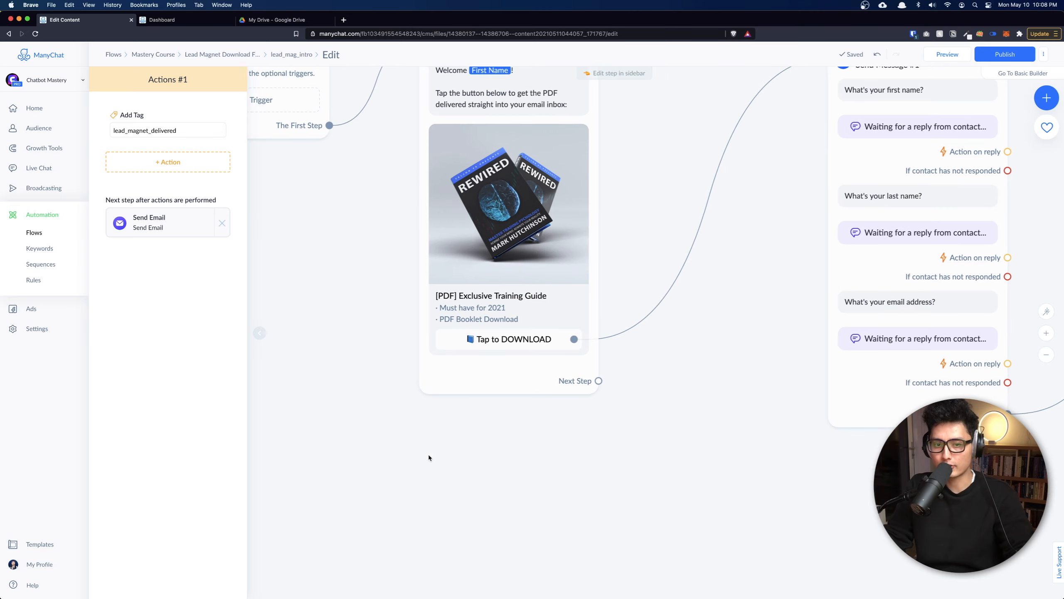
Move the starting step and welcome message left to free space on the right.
scroll(428, 454, down, 5)
drag(526, 227, 232, 223)
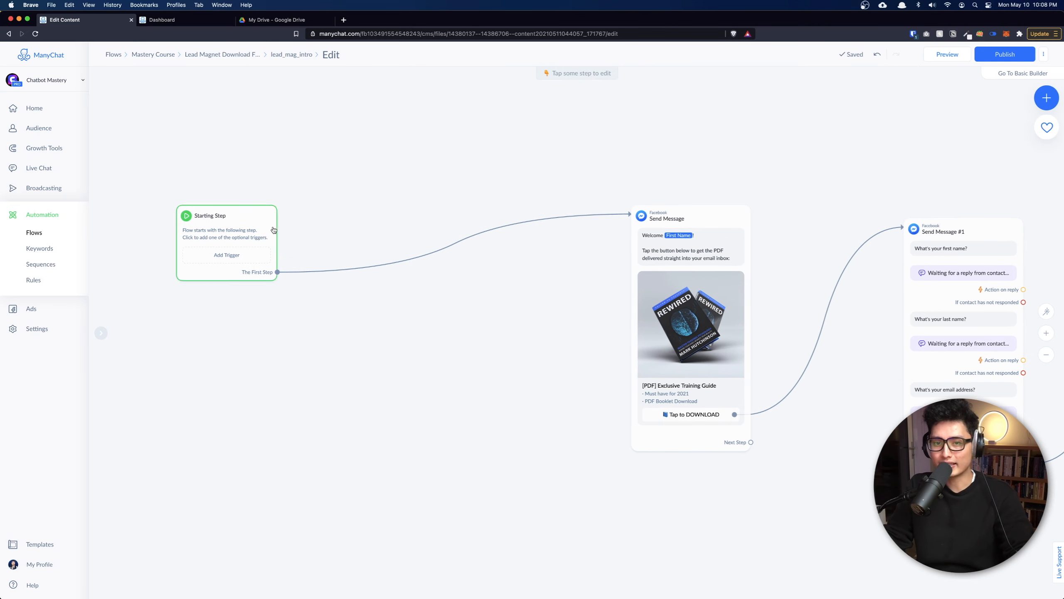
drag(708, 262, 421, 256)
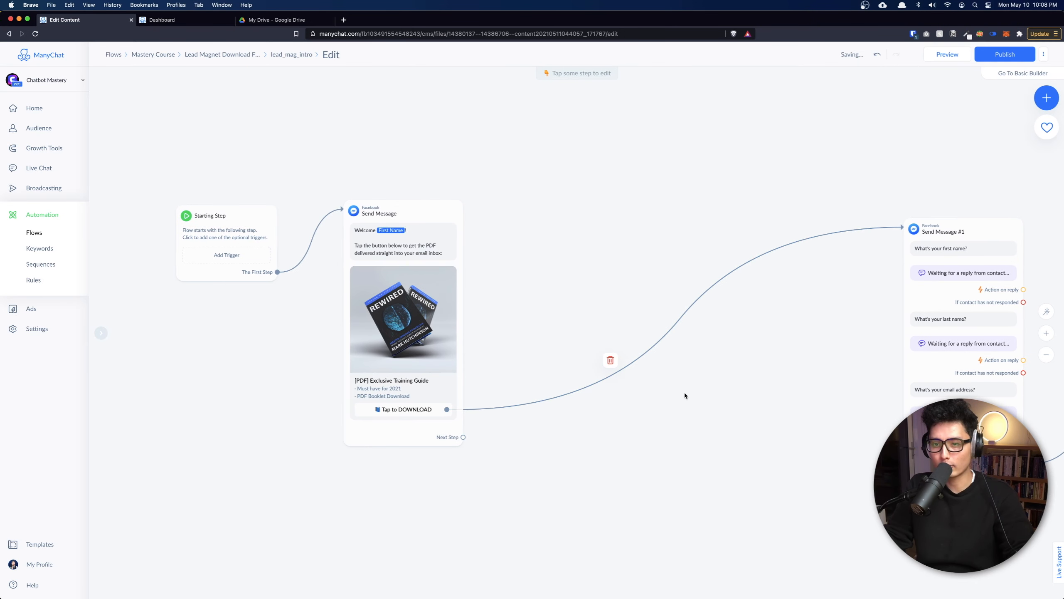
drag(658, 429, 505, 437)
Link Tap to DOWNLOAD to a new Condition #1 with a tag rule for lead_magnet_delivered.
drag(295, 417, 405, 348)
click(429, 319)
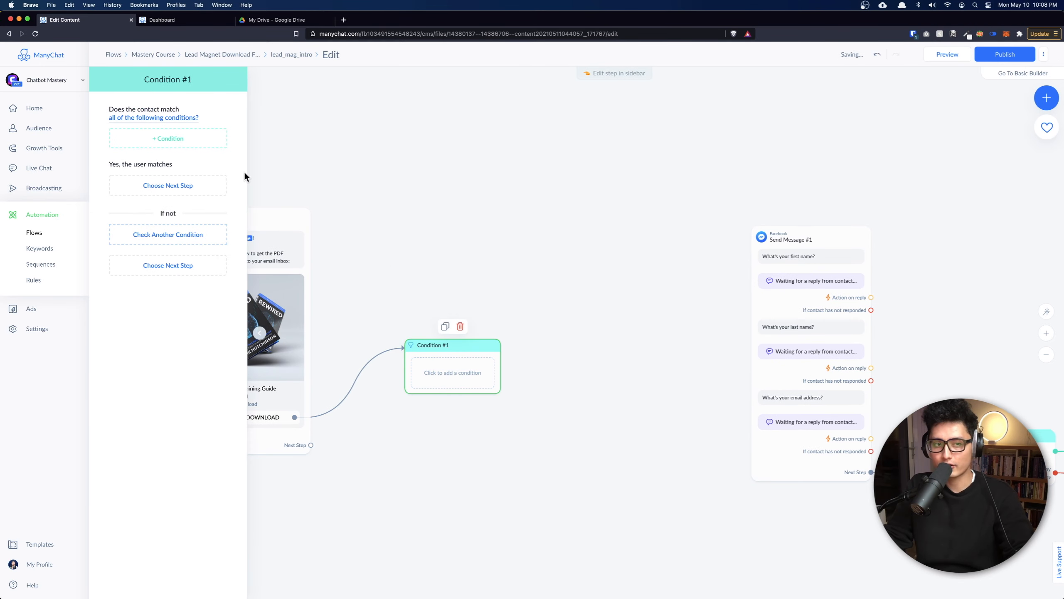
click(123, 141)
click(120, 159)
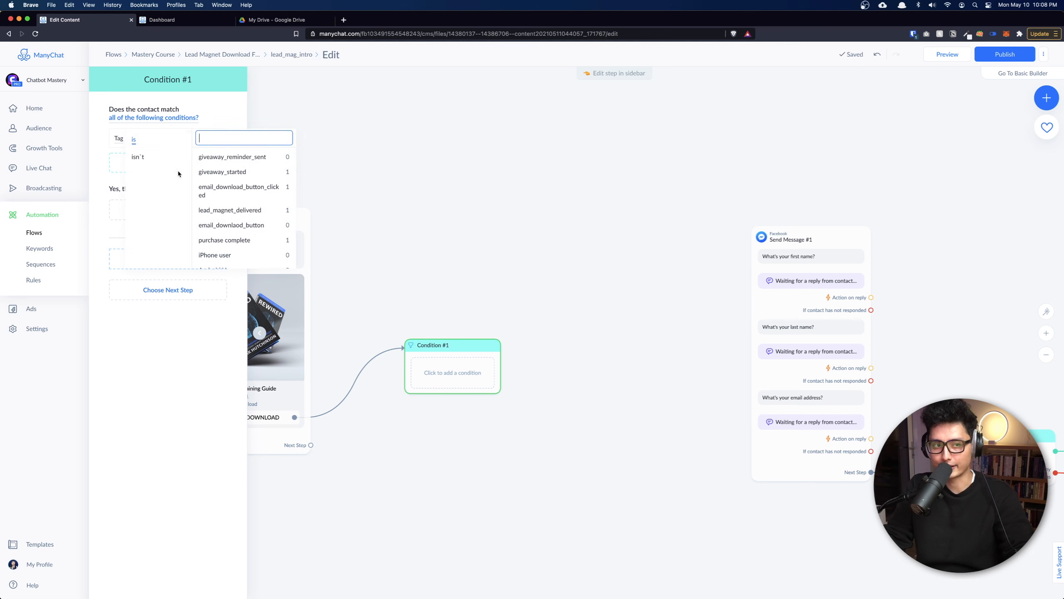
text(de)
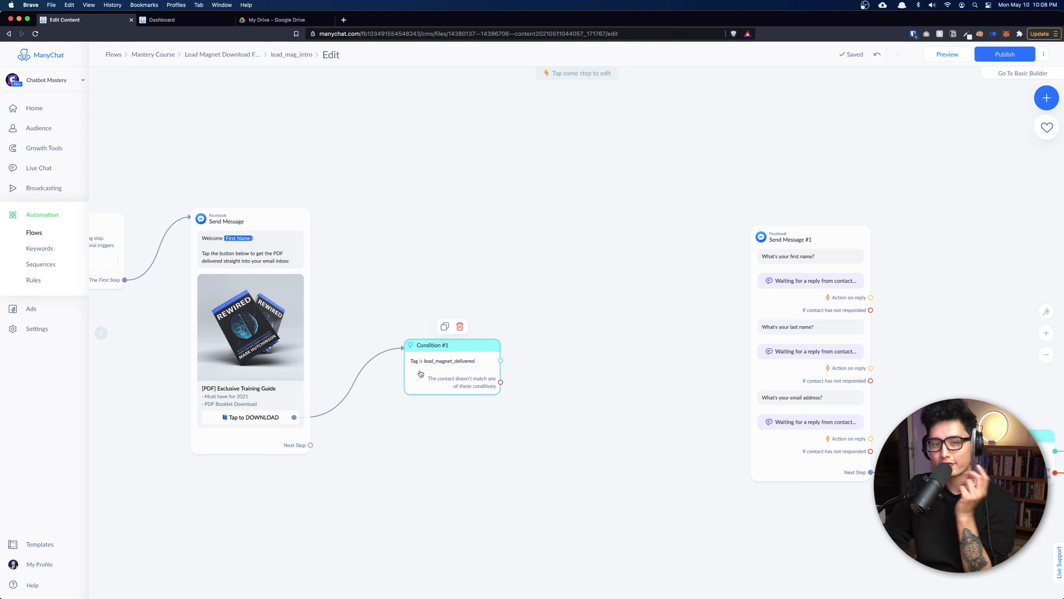
Place Condition #1 beside the welcome message and route non-matching contacts to the sign-up questions.
drag(448, 370, 448, 253)
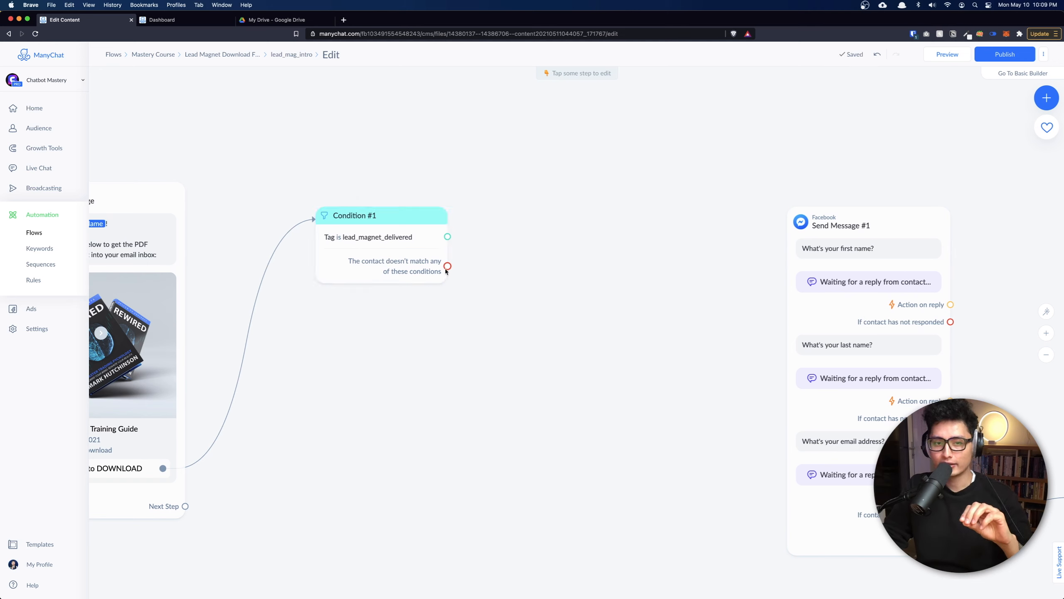
drag(448, 266, 811, 321)
scroll(682, 345, down, 2)
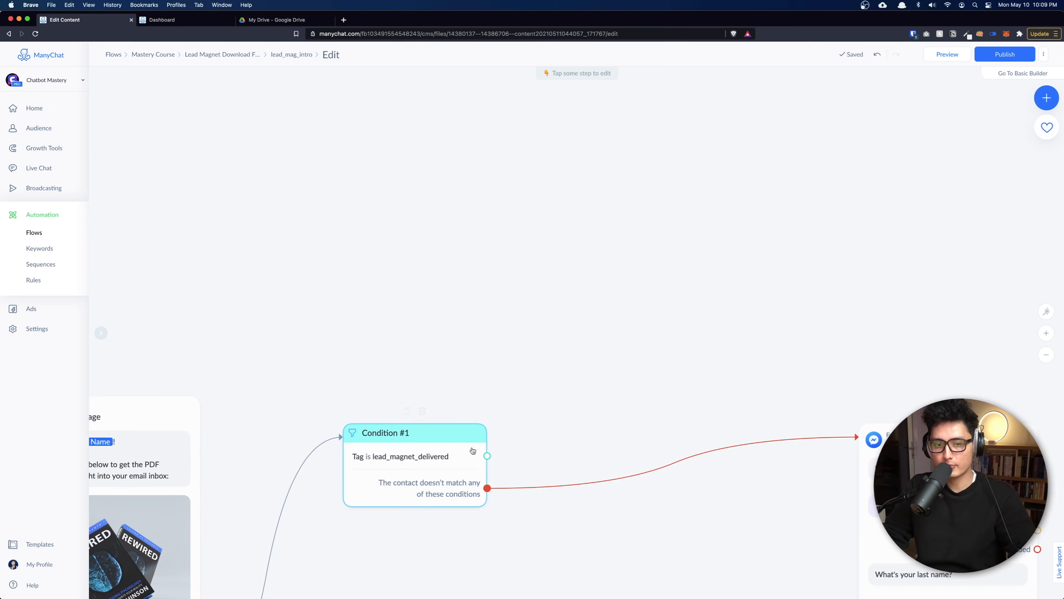
drag(472, 448, 470, 428)
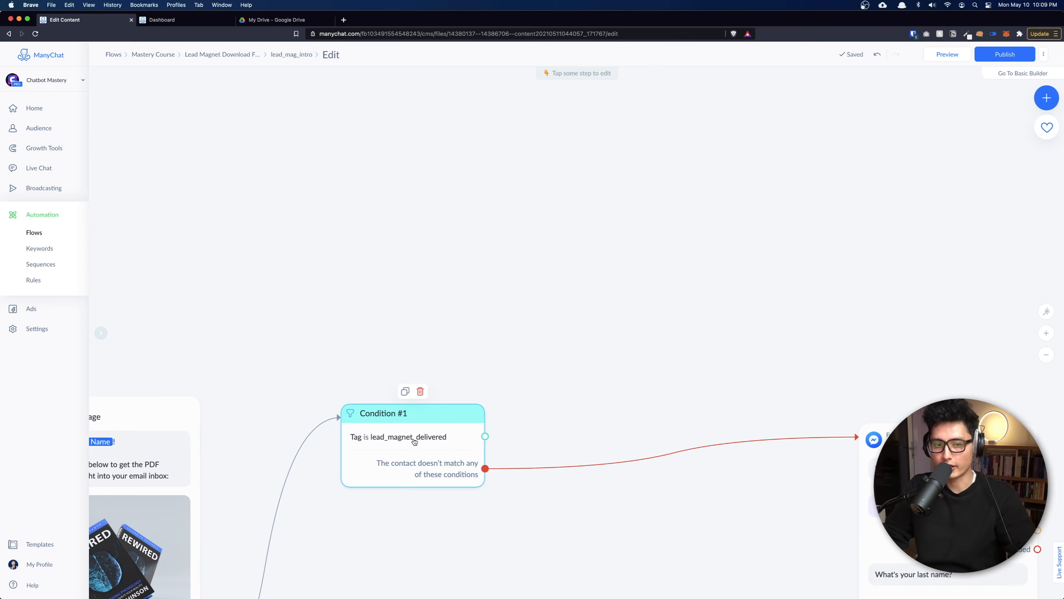
Paste the copied PDF message pair above the condition and route tagged contacts to Send Message #8.
key(super+v)
drag(634, 478, 603, 161)
drag(478, 205, 448, 351)
drag(455, 582, 536, 319)
scroll(465, 461, right, 5)
drag(433, 385, 451, 442)
click(379, 293)
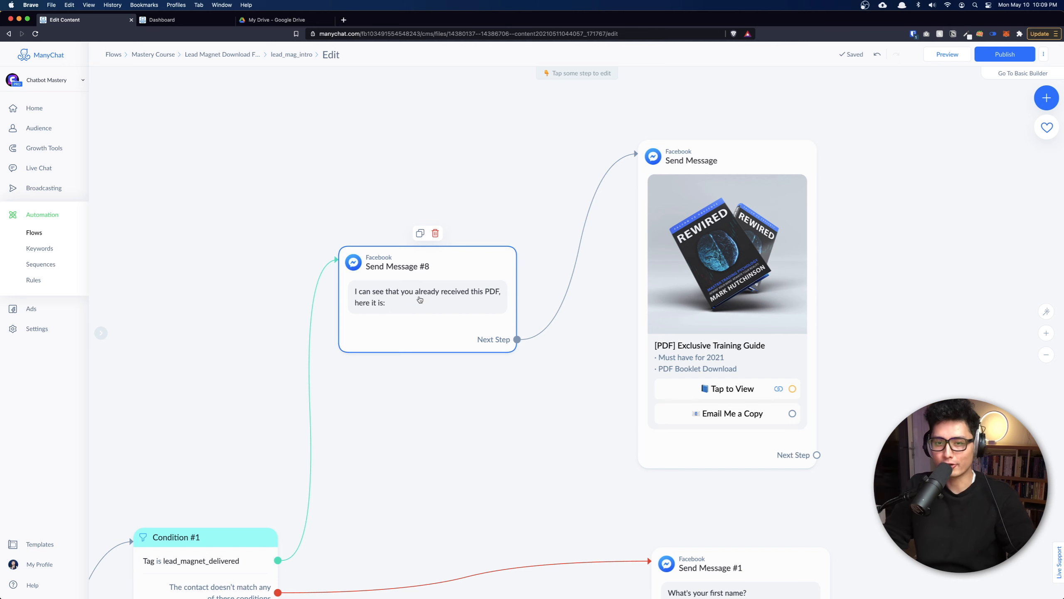
scroll(761, 231, right, 3)
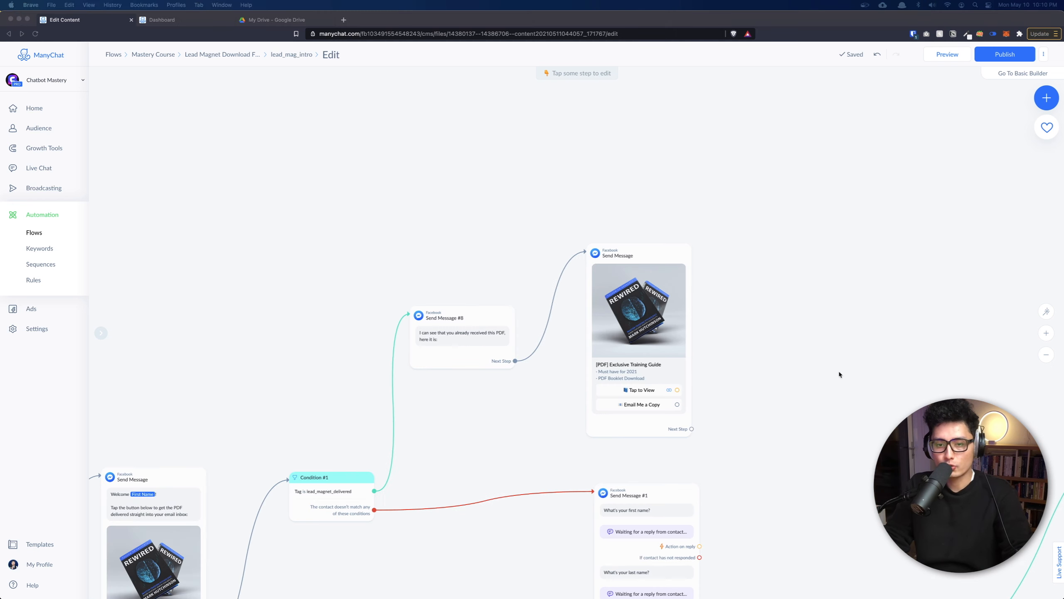
Paste the email-sent confirmation message beside the PDF card and link Email Me a Copy to it.
drag(845, 378, 587, 319)
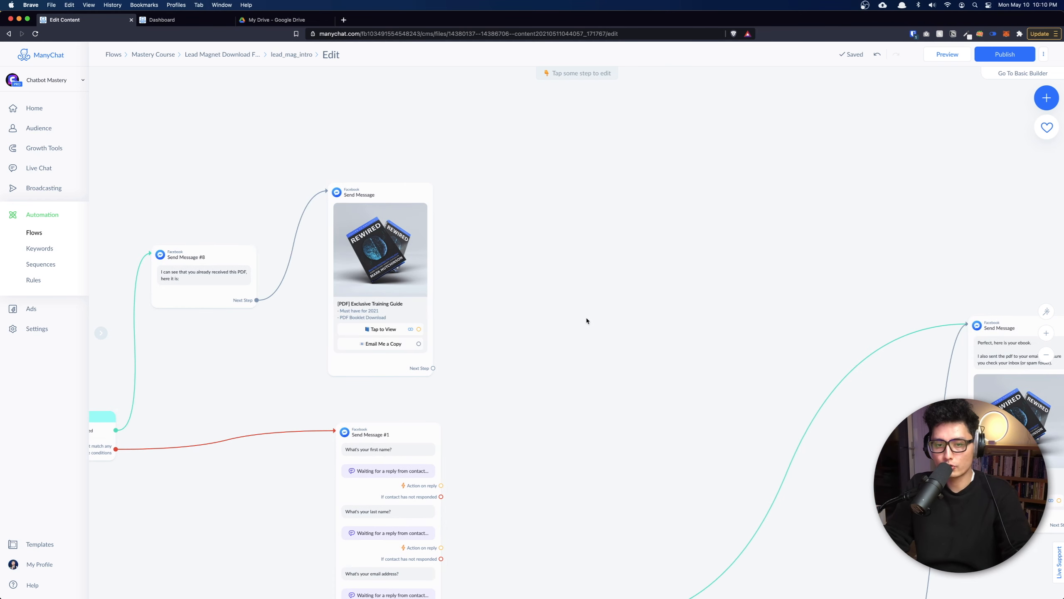
key(super+v)
drag(644, 370, 569, 339)
drag(417, 344, 564, 338)
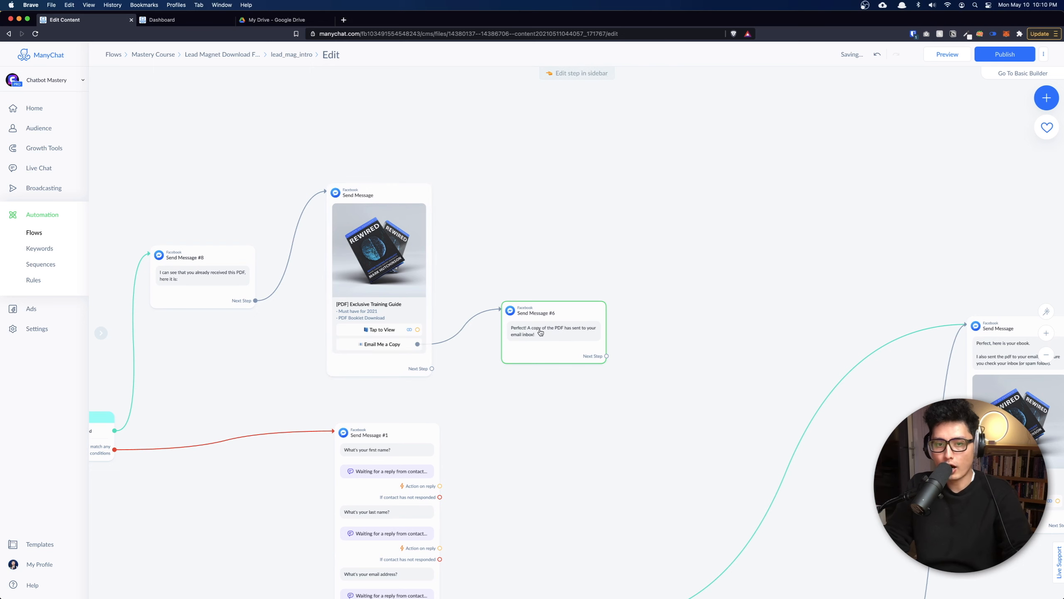
scroll(547, 332, up, 5)
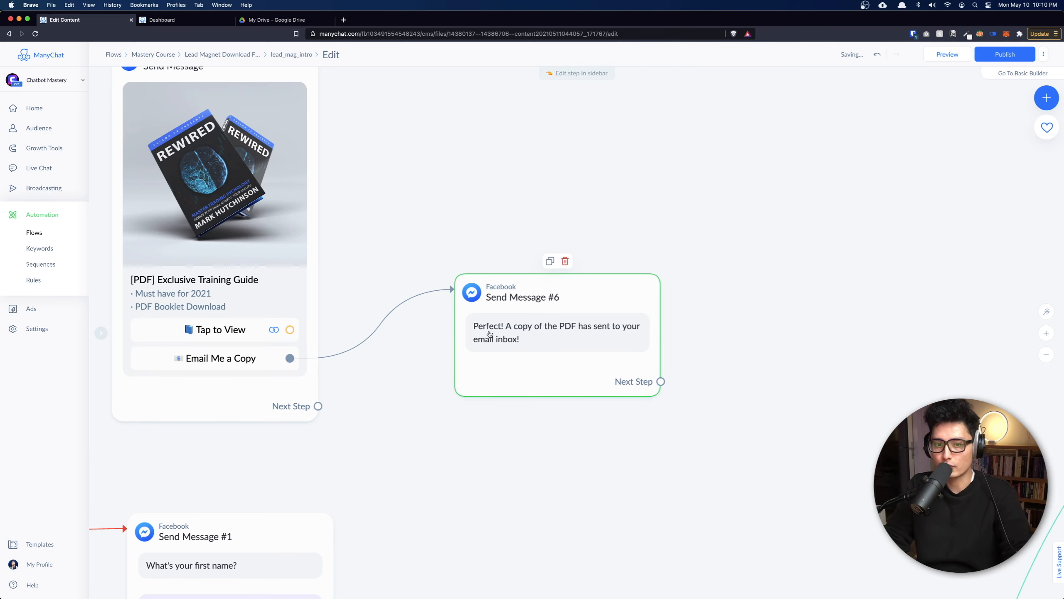
scroll(523, 344, down, 5)
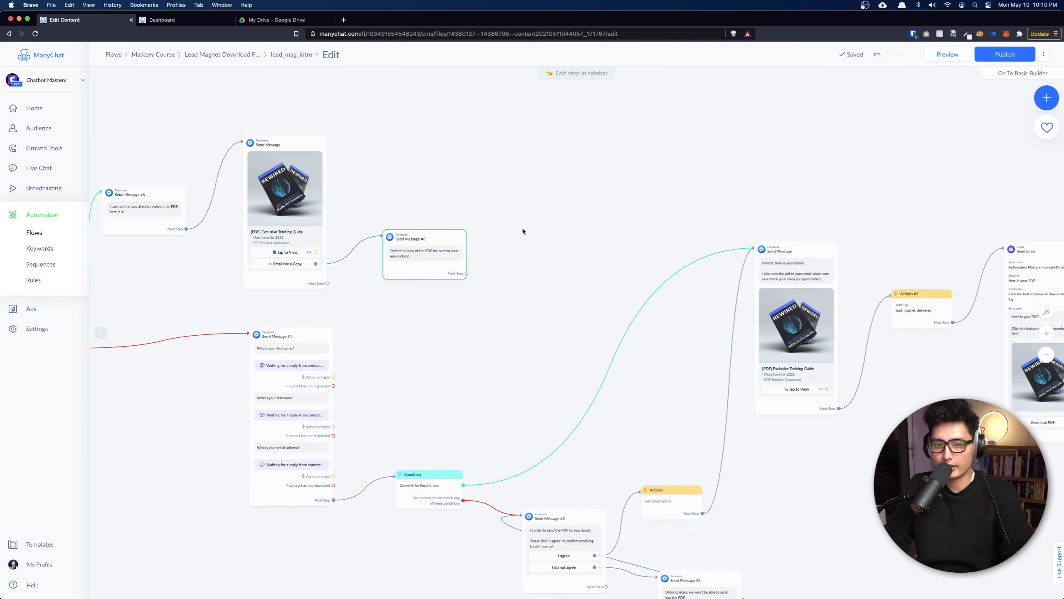
Set the confirmation message's next step to the Send Email step.
click(419, 239)
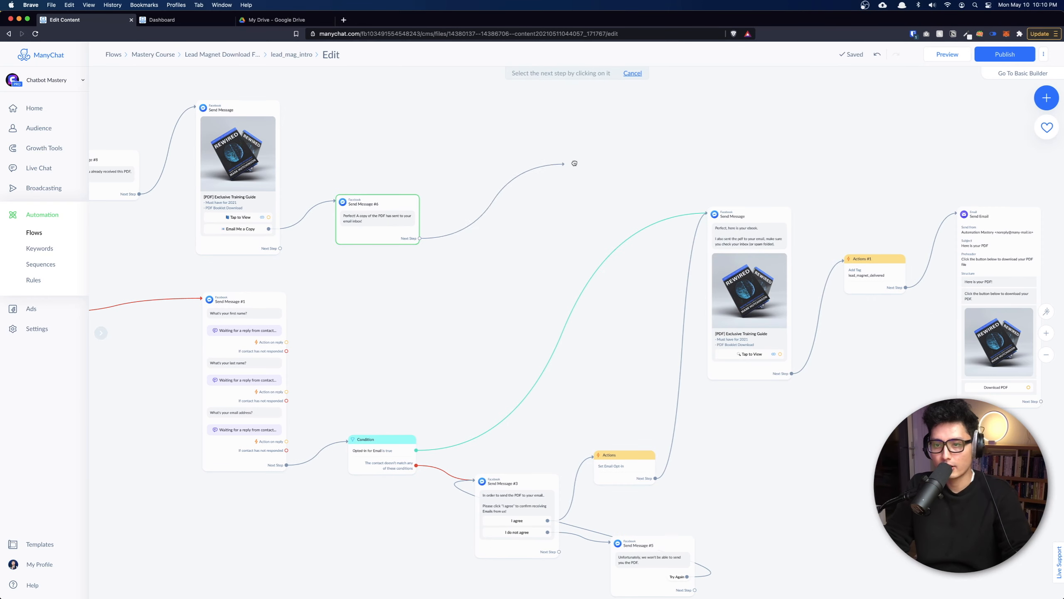
click(981, 221)
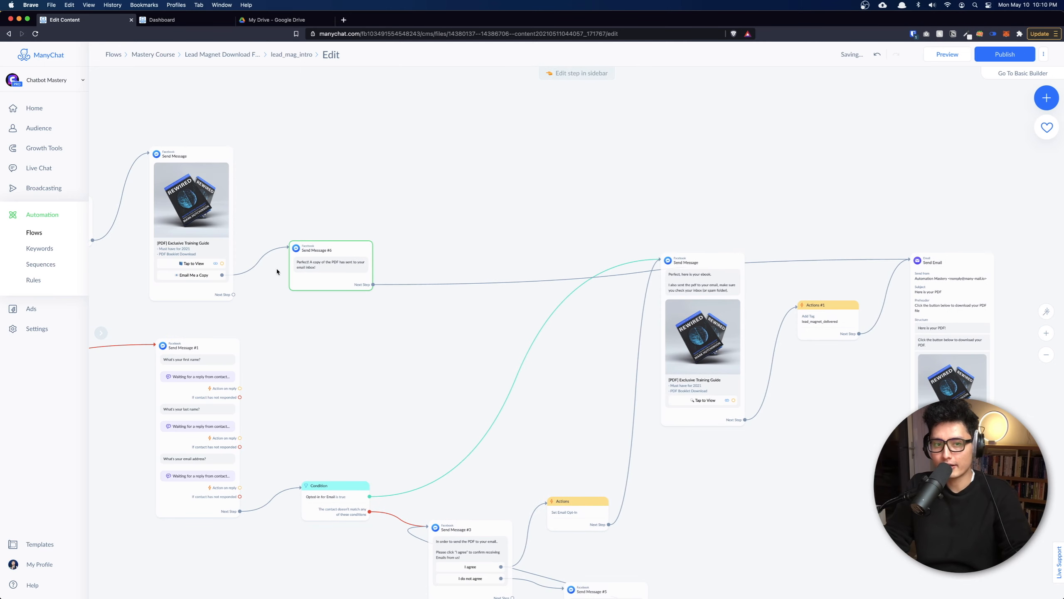
click(190, 276)
click(333, 279)
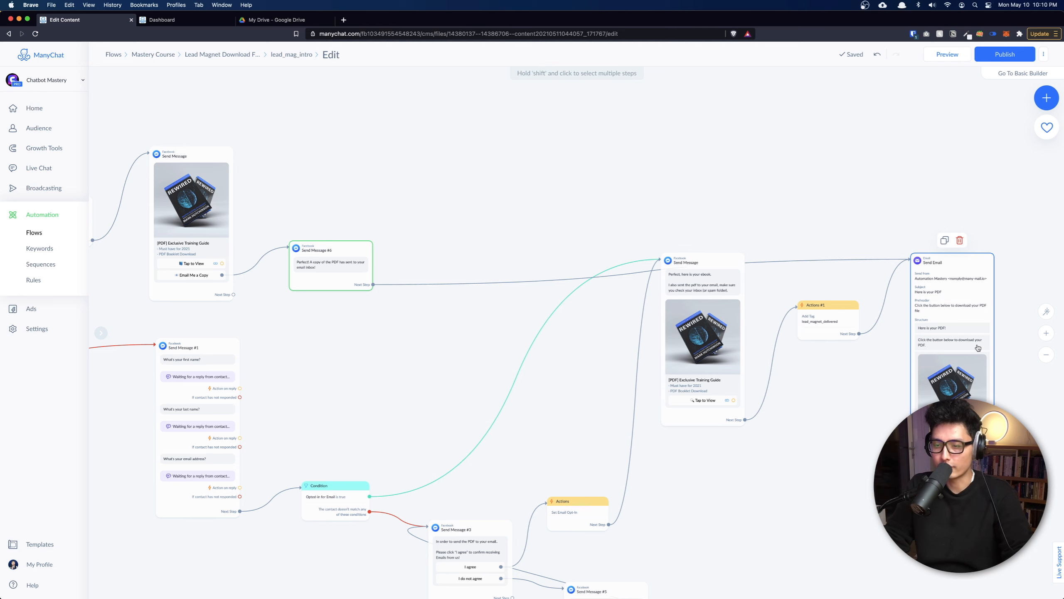
click(964, 369)
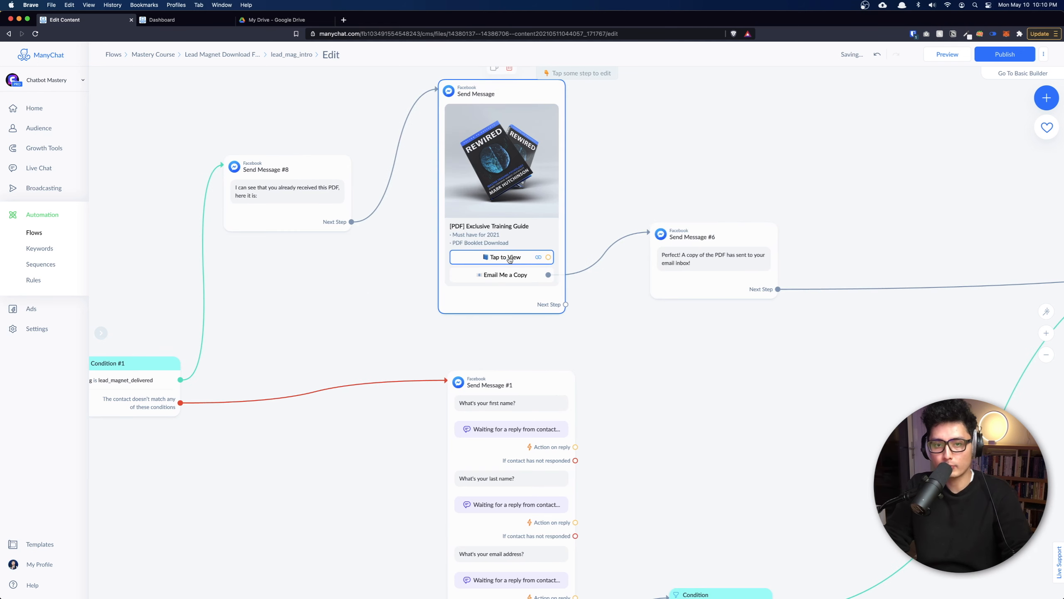
click(504, 258)
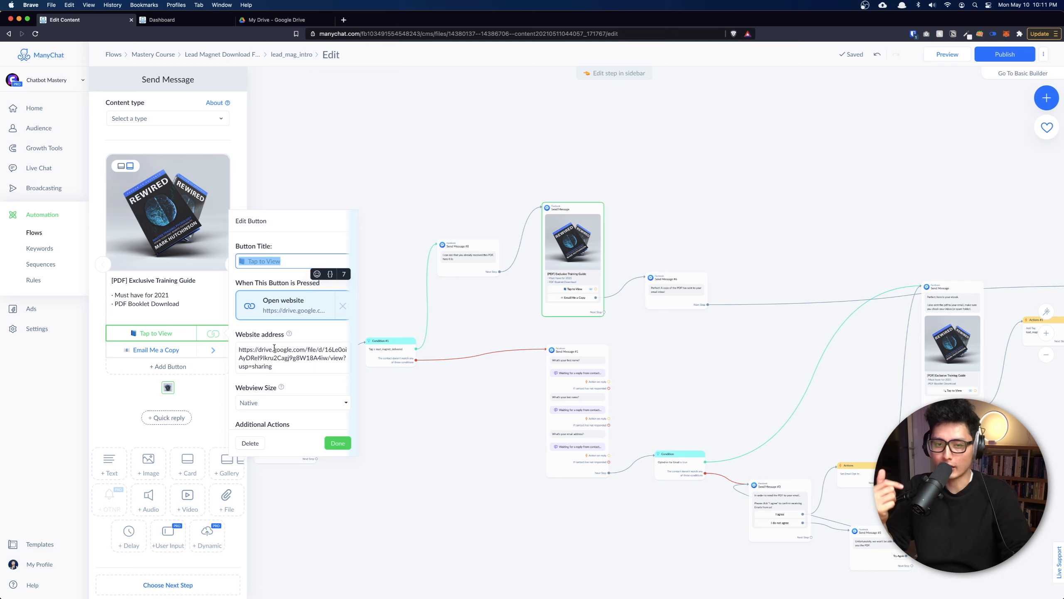
click(653, 376)
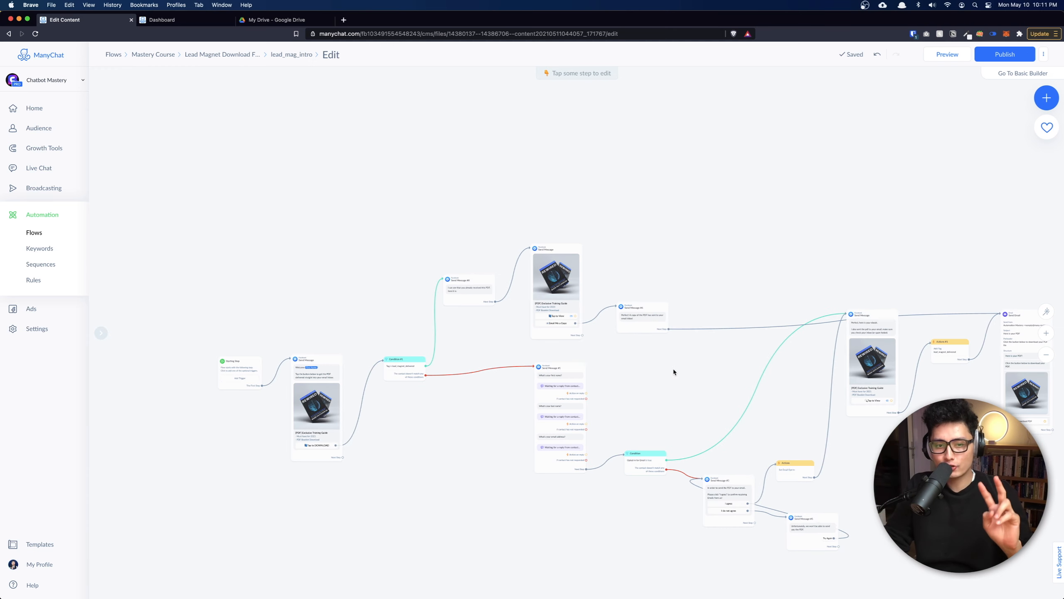
drag(945, 222, 576, 163)
scroll(677, 376, up, 3)
scroll(677, 376, up, 5)
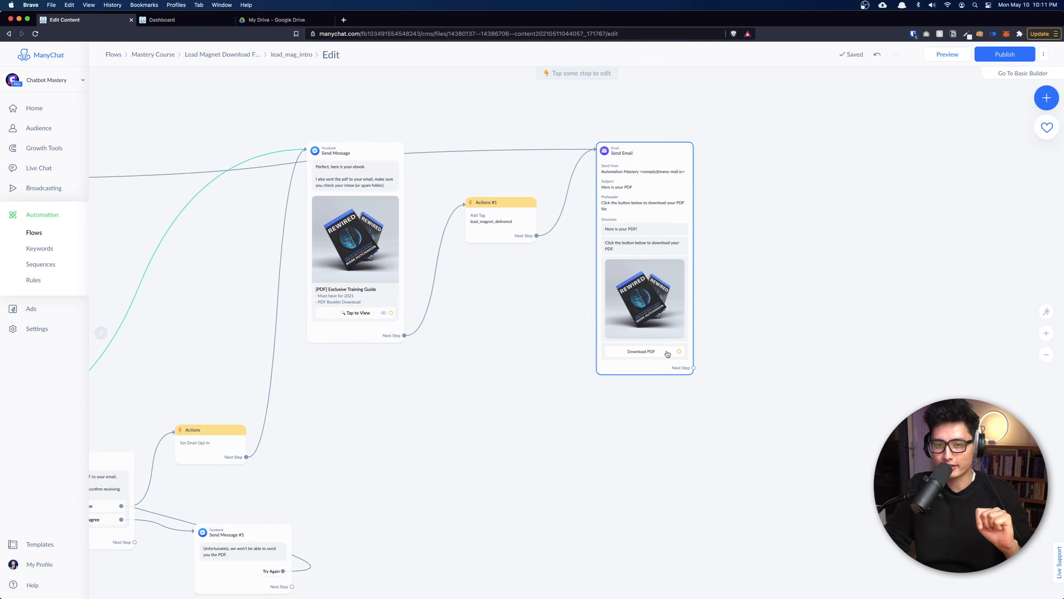
drag(844, 310, 626, 414)
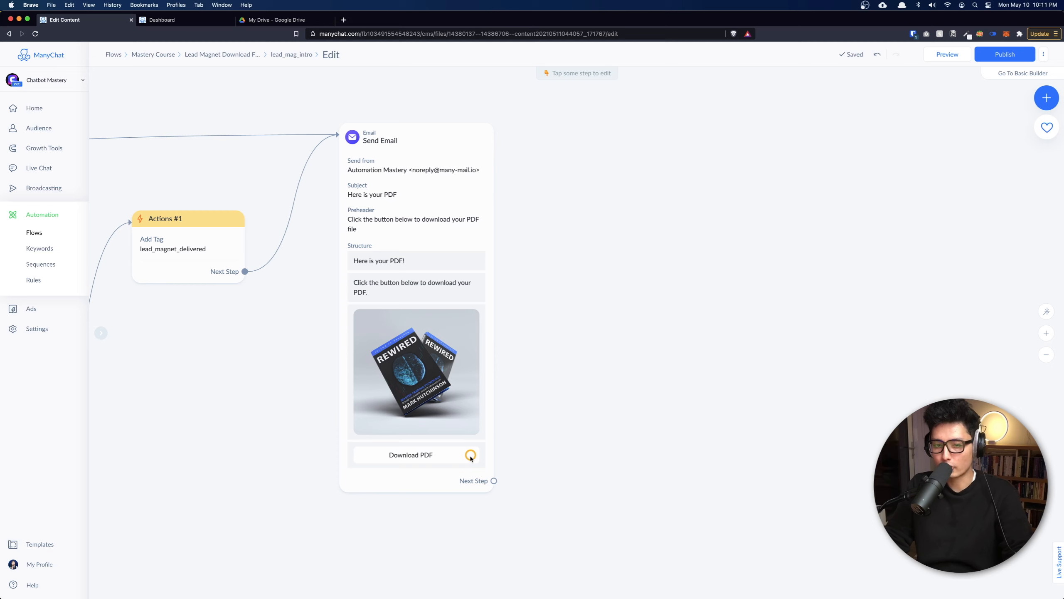
Attach an Actions #2 step to Download PDF that adds the email_download_button_clicked tag.
drag(470, 454, 584, 437)
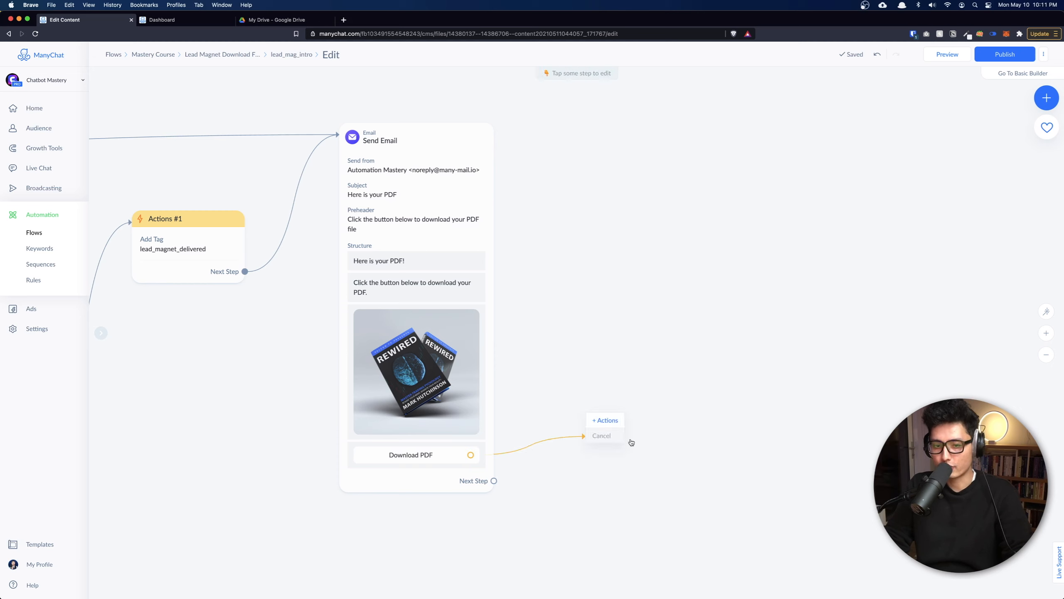
click(608, 421)
click(139, 116)
click(136, 138)
text(click)
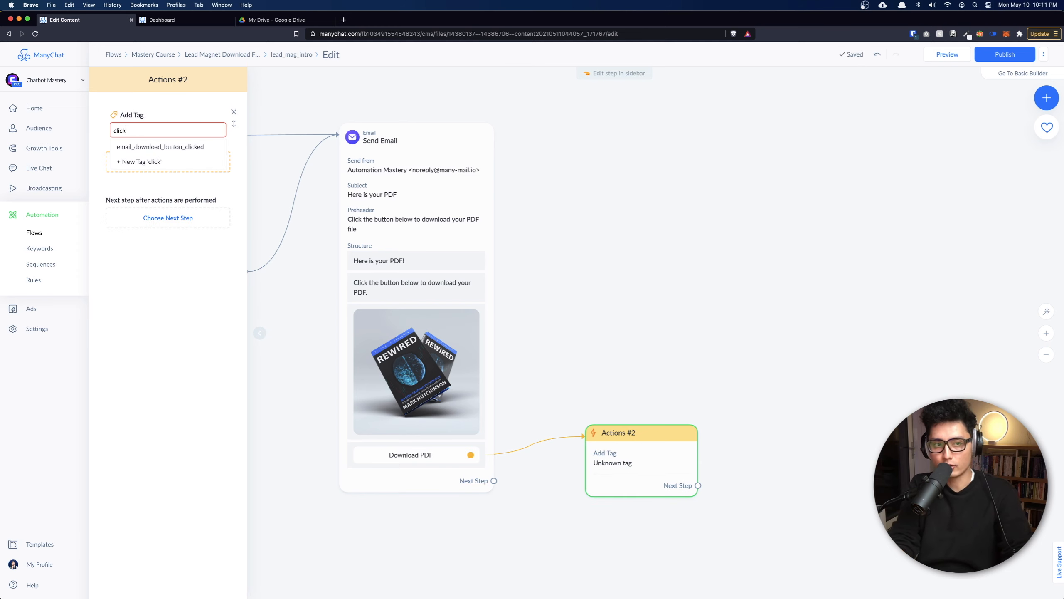
click(126, 146)
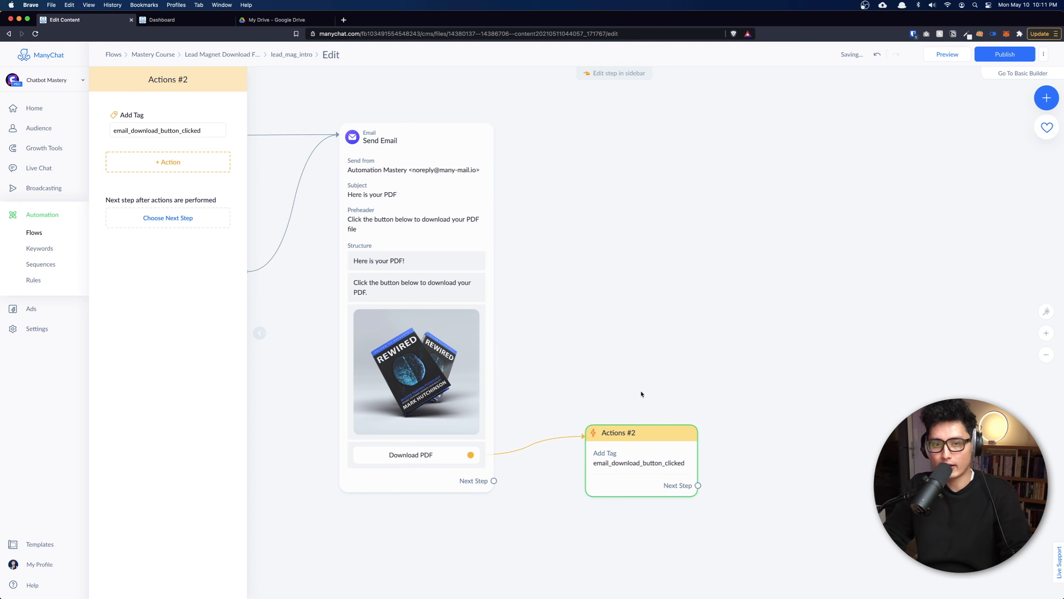
mouse_move(663, 473)
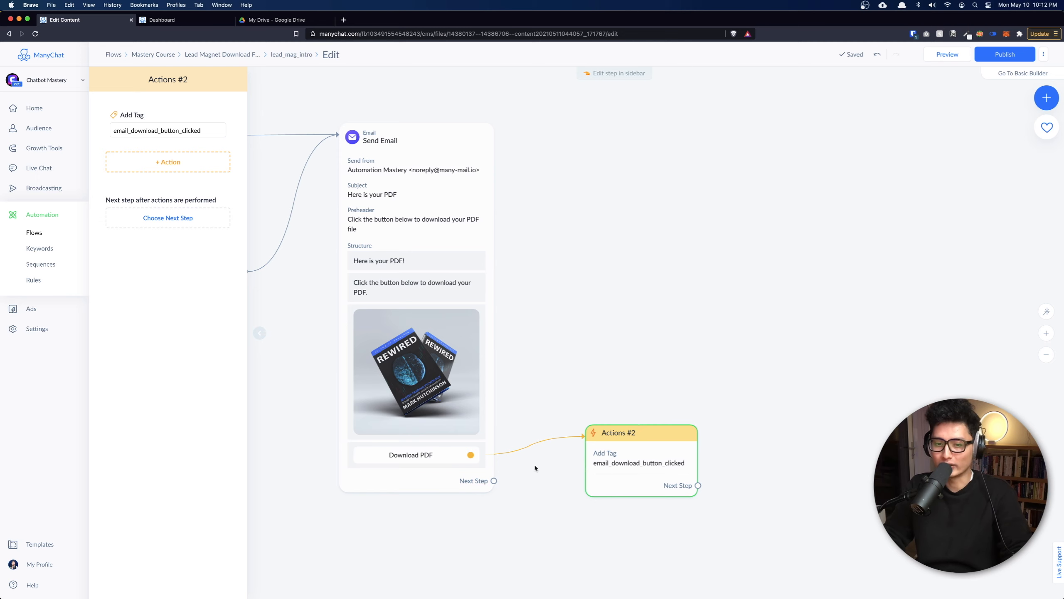
Zoom out and pan to show the entire lead-magnet flow at once.
scroll(623, 461, down, 2)
scroll(618, 419, up, 3)
scroll(619, 420, up, 1)
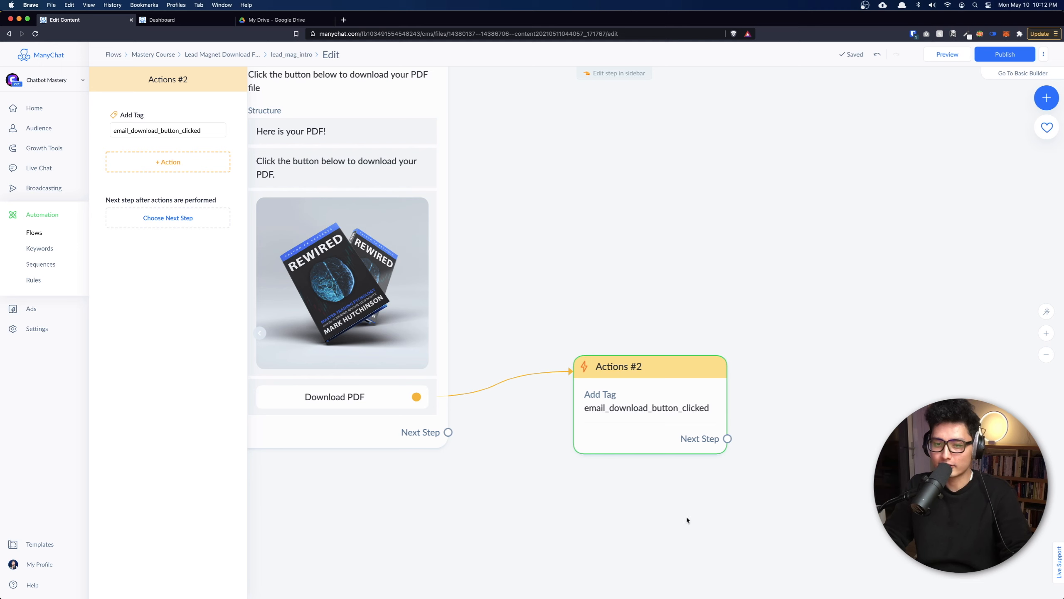
scroll(662, 422, down, 5)
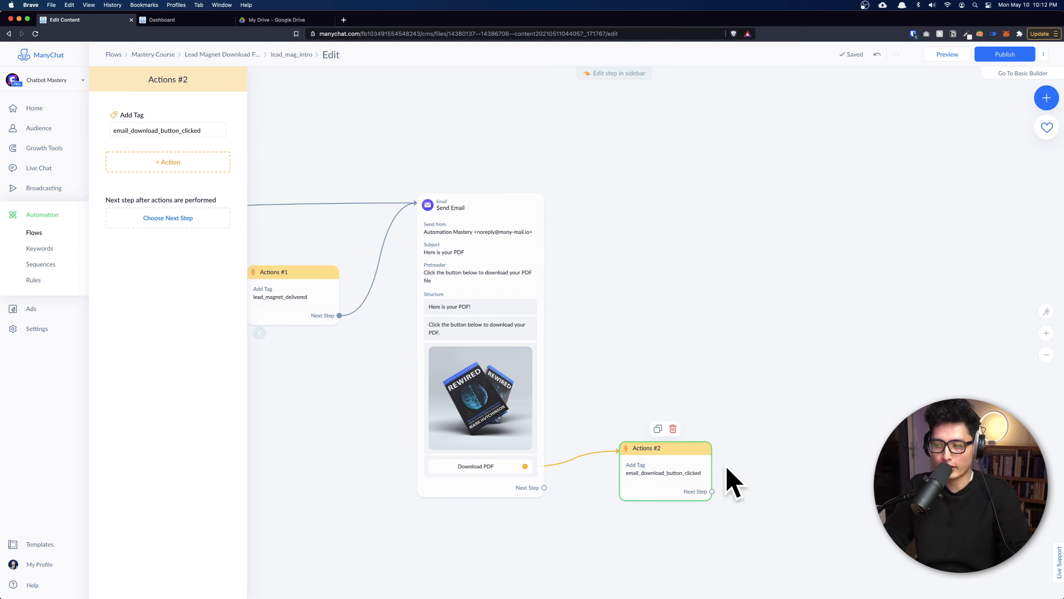
scroll(637, 454, down, 5)
drag(347, 528, 755, 404)
scroll(752, 404, down, 4)
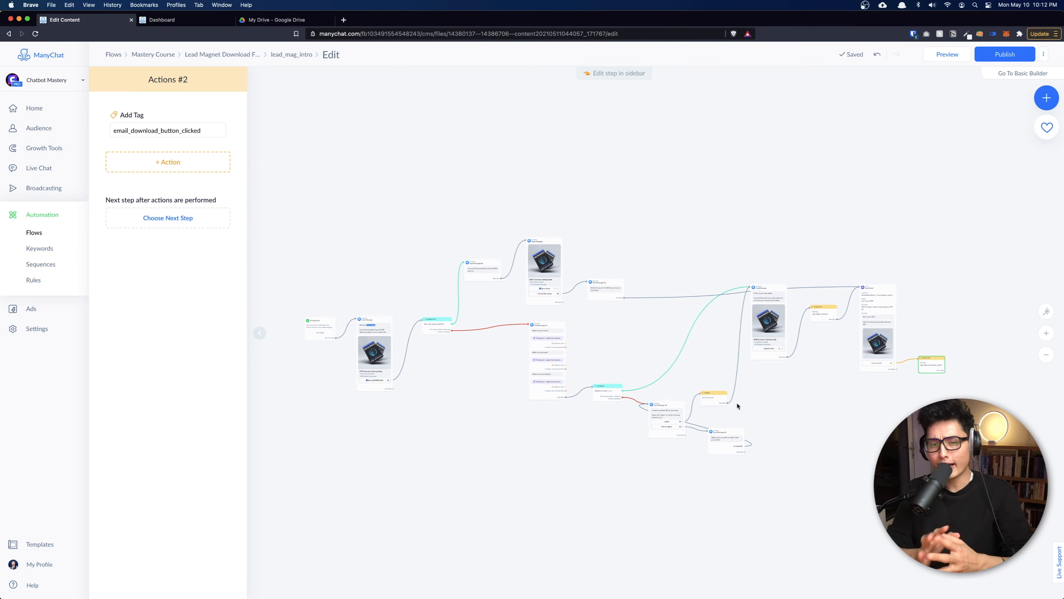
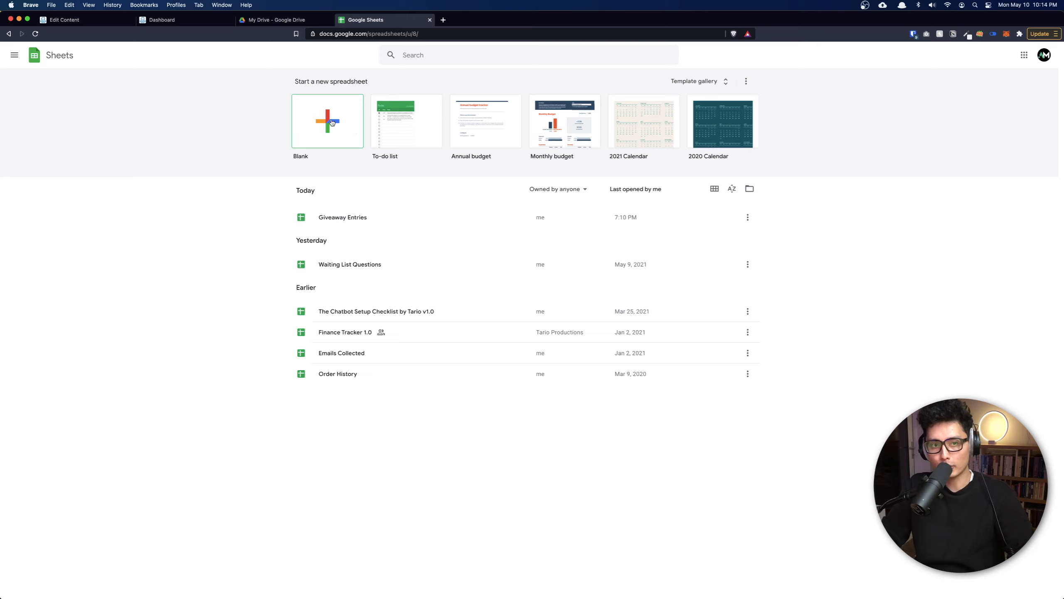
Start a blank spreadsheet and paste headers Timestamp, First Name, Last Name, Gender, Timezone, User ID, Email into row 1.
click(318, 134)
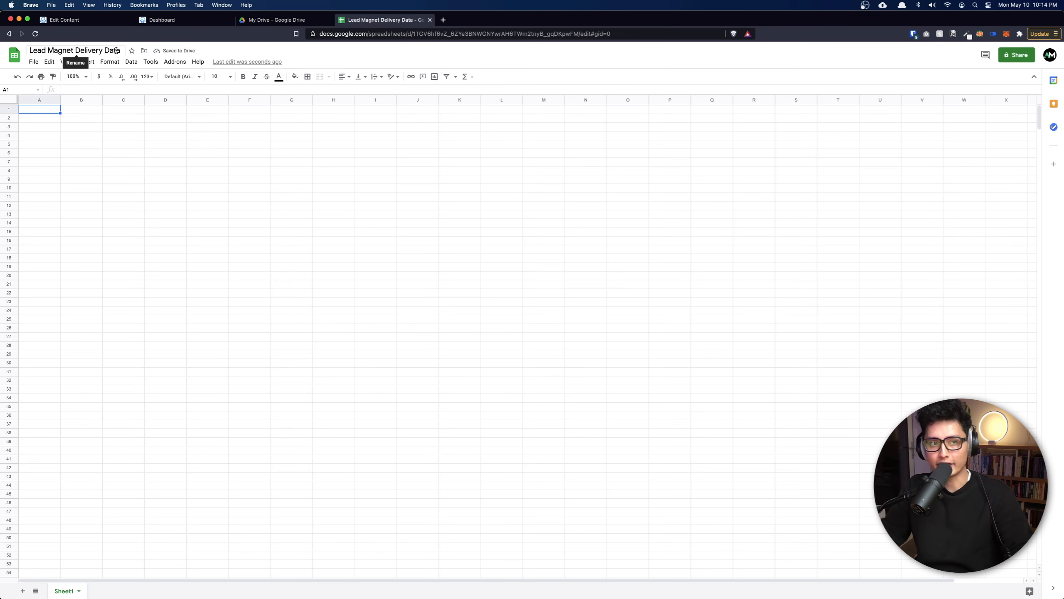
text(Timestamp	First Name	Last Name	Gender	Timezone	User ID	Email)
key(Down)
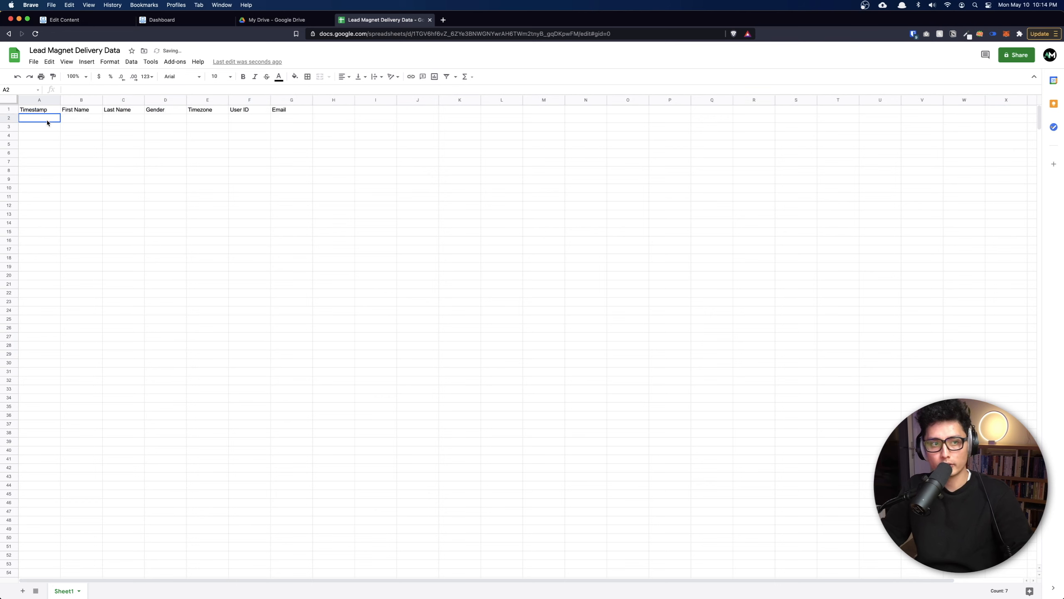
click(106, 160)
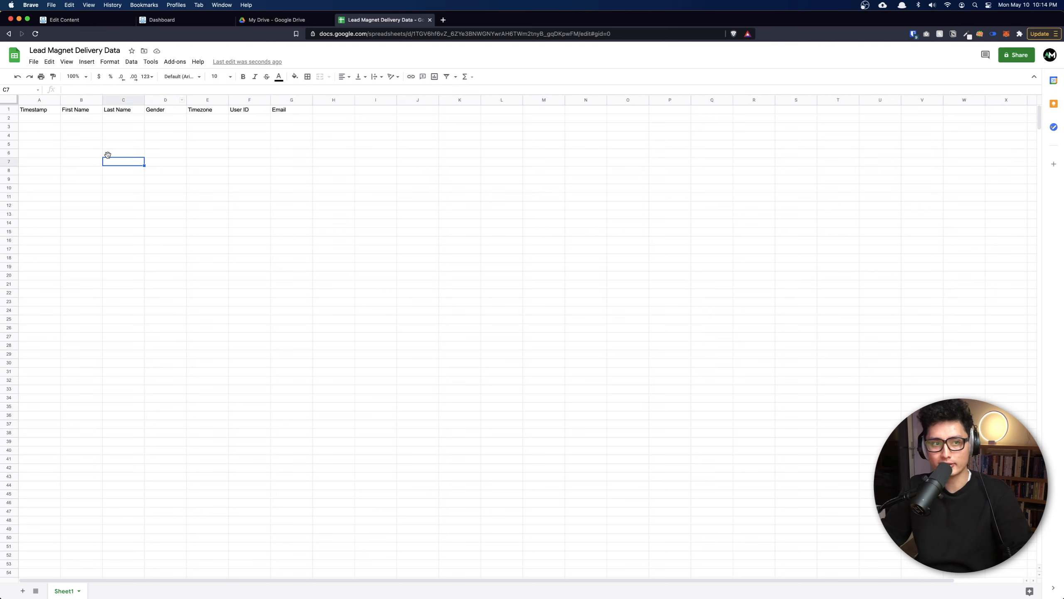
Check each header in A1:G1, then select columns A through G.
click(34, 112)
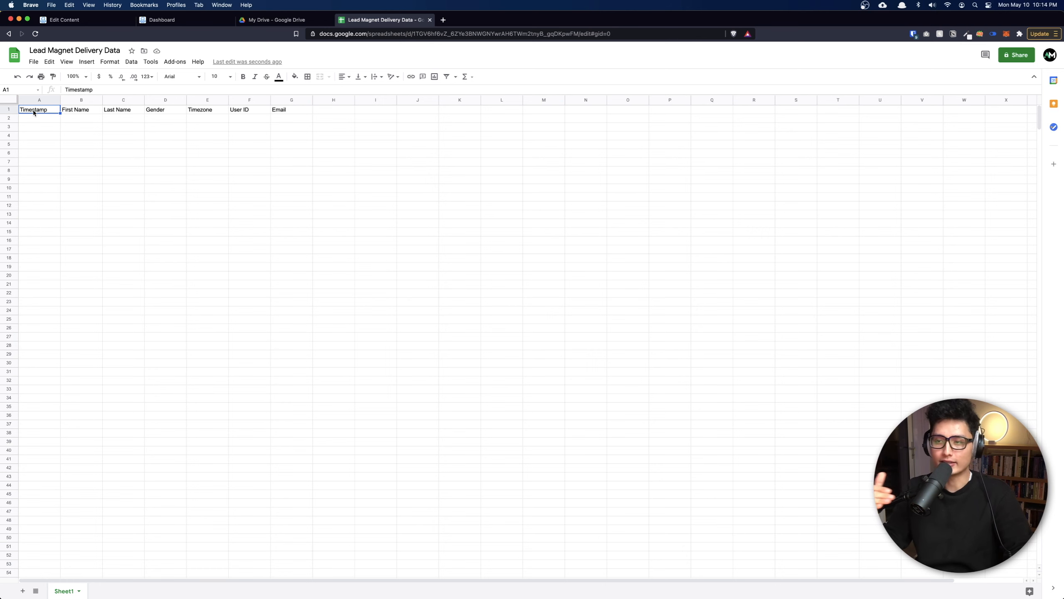
click(78, 111)
click(118, 111)
click(155, 111)
click(205, 110)
click(244, 113)
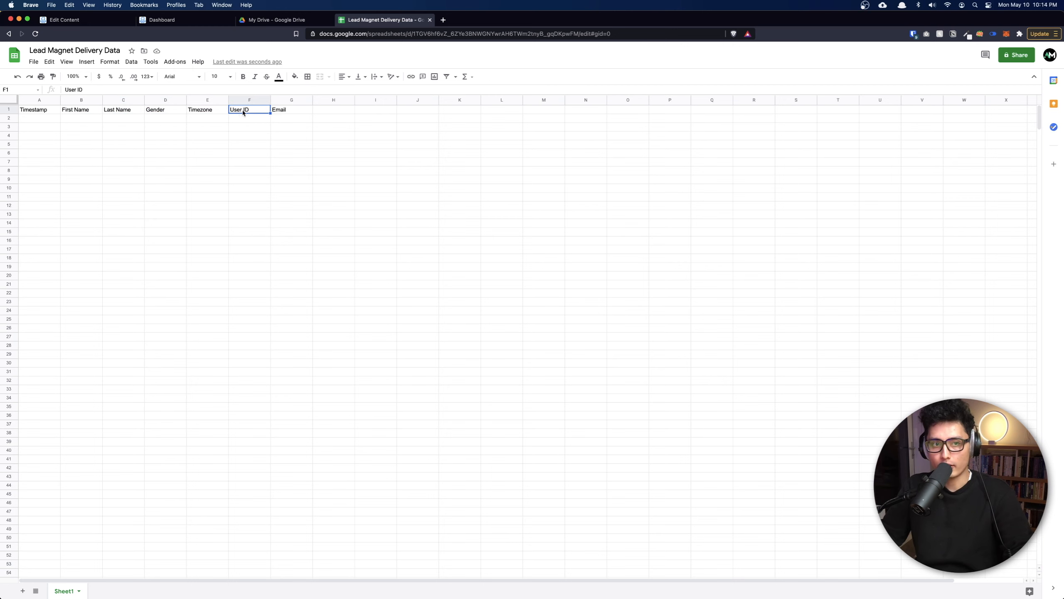
click(286, 113)
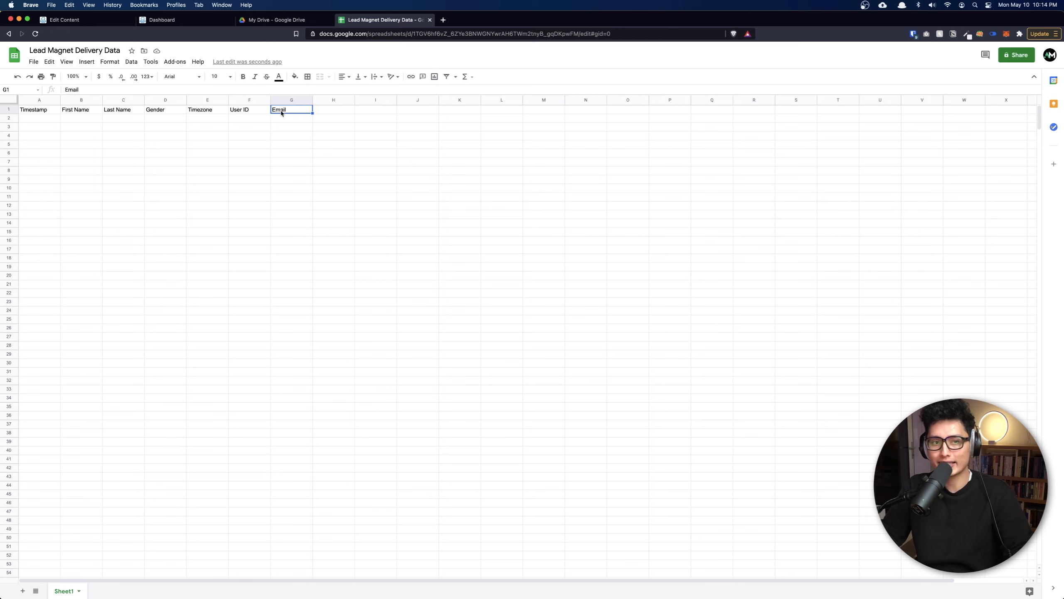
click(32, 100)
shift+click(271, 102)
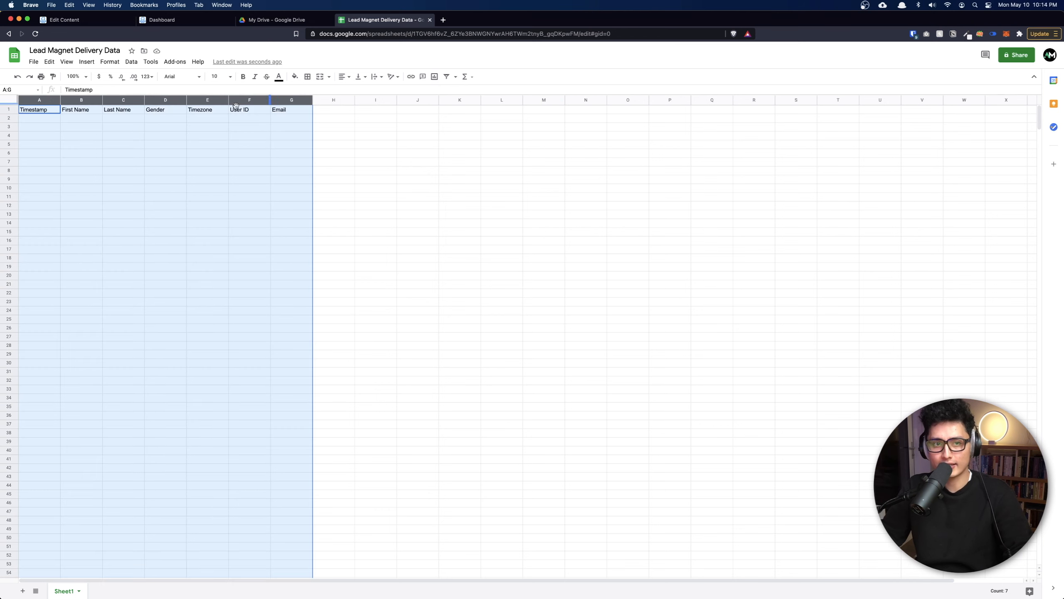
Widen columns A–G and delete the unused columns H through Z.
drag(187, 100, 218, 100)
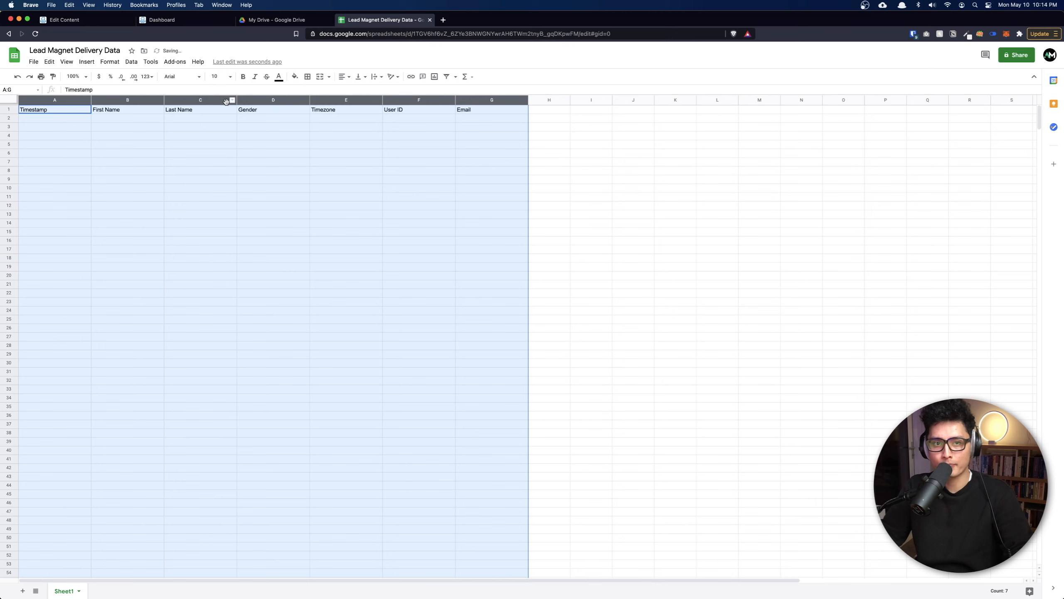
click(550, 101)
scroll(893, 102, right, 4)
shift+click(1006, 103)
right_click(1006, 102)
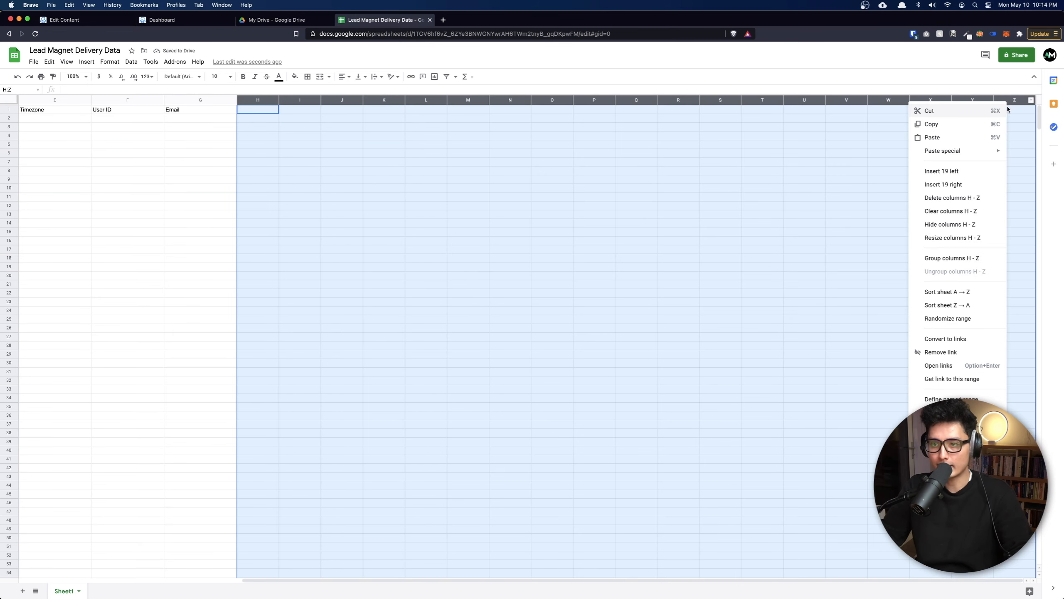
click(937, 197)
click(232, 223)
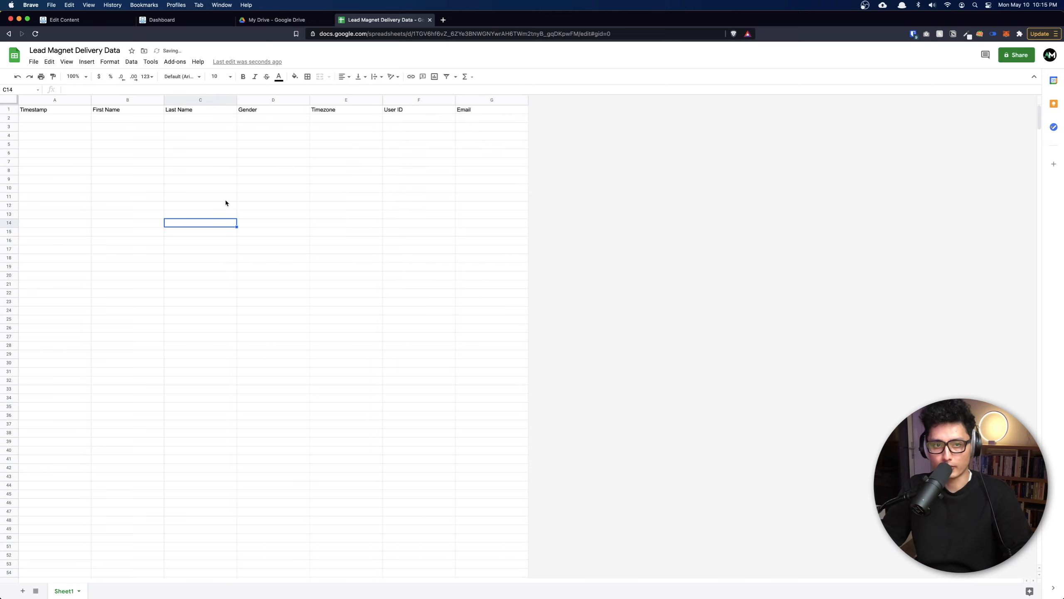
Rename Sheet1 to 'Delivery List' and return to the ManyChat flow editor.
right_click(58, 594)
click(65, 488)
text(Delivery List)
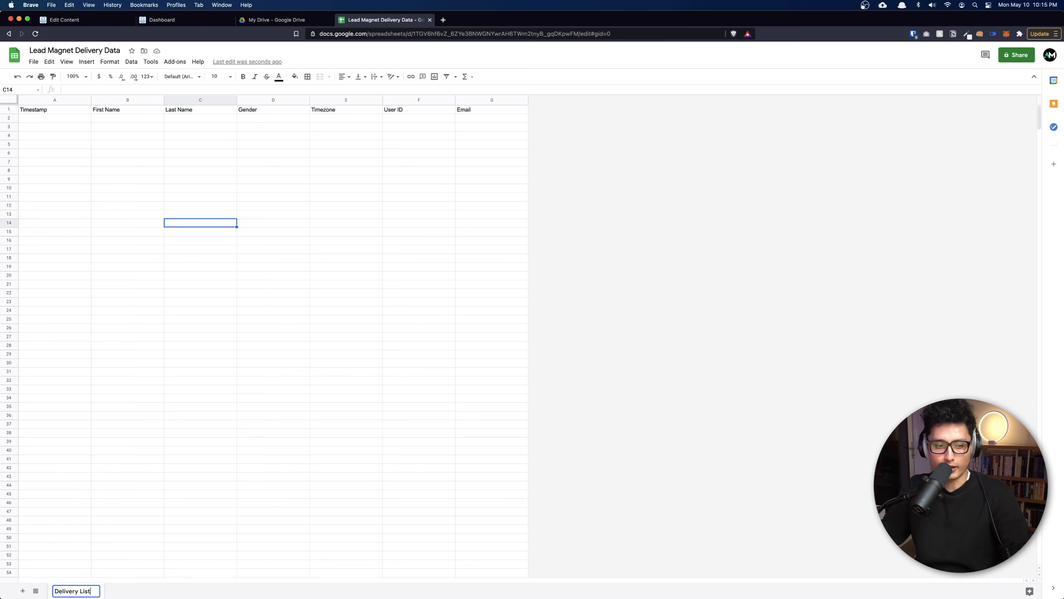
key(Return)
click(181, 189)
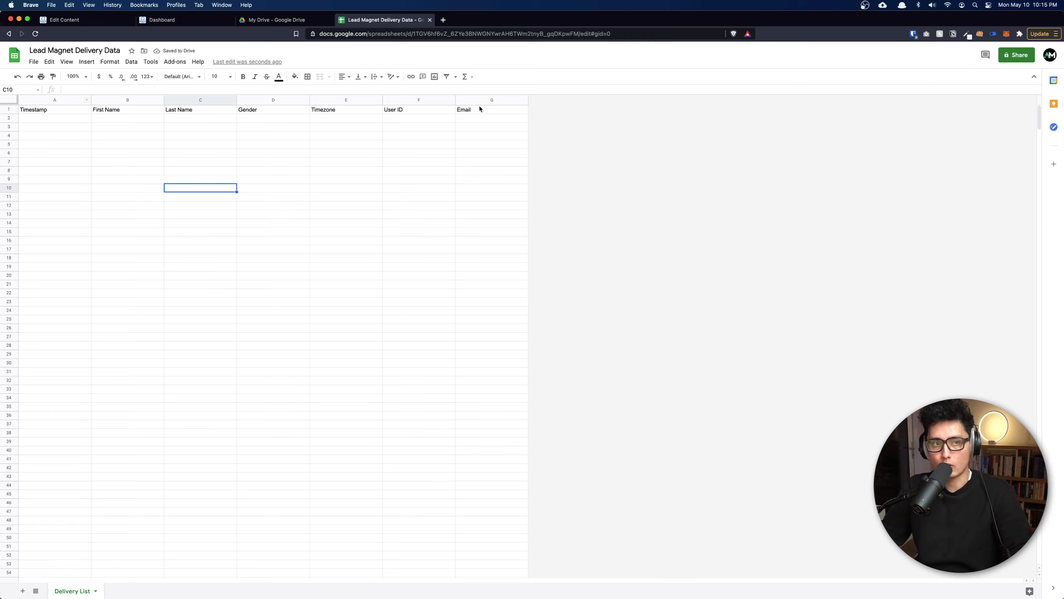
key(super+1)
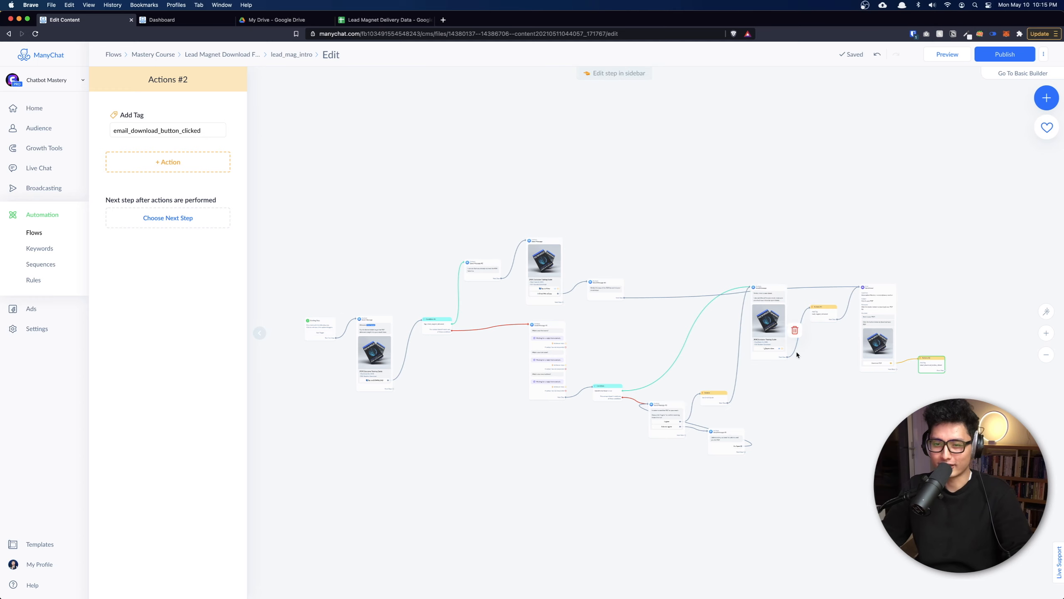
Give the Actions #1 step (tag lead_magnet_delivered) a Google Sheets Insert Row action and check integrations.
scroll(822, 316, up, 2)
scroll(822, 316, up, 5)
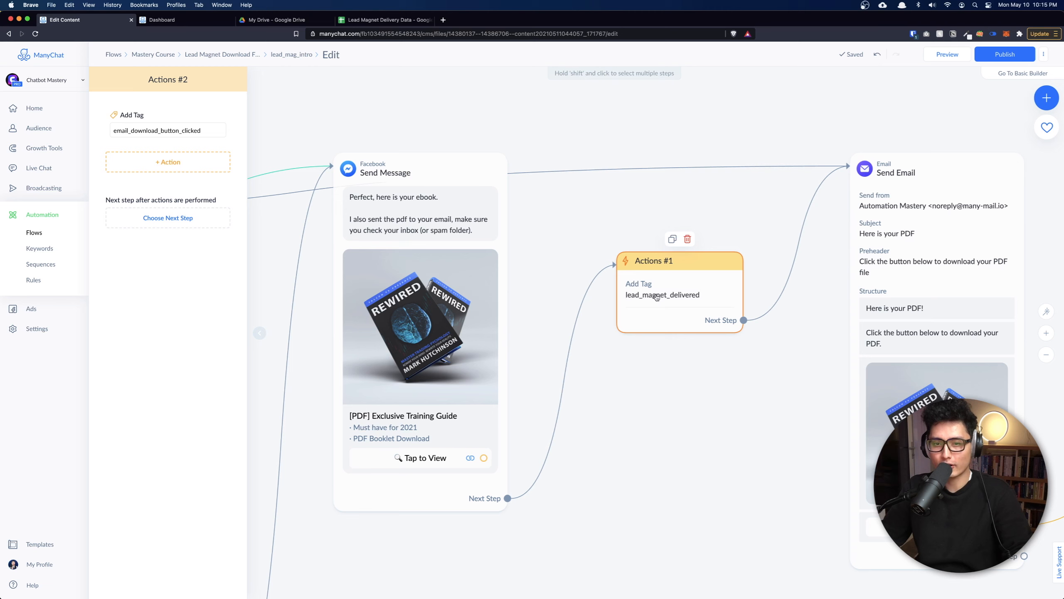
click(680, 294)
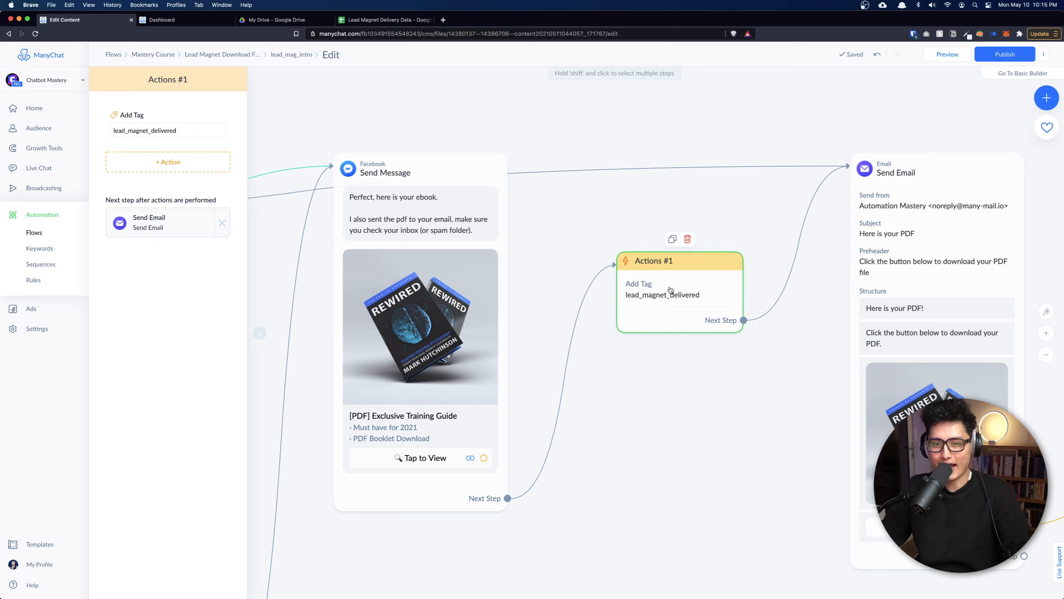
click(150, 167)
scroll(155, 214, down, 8)
scroll(154, 214, up, 2)
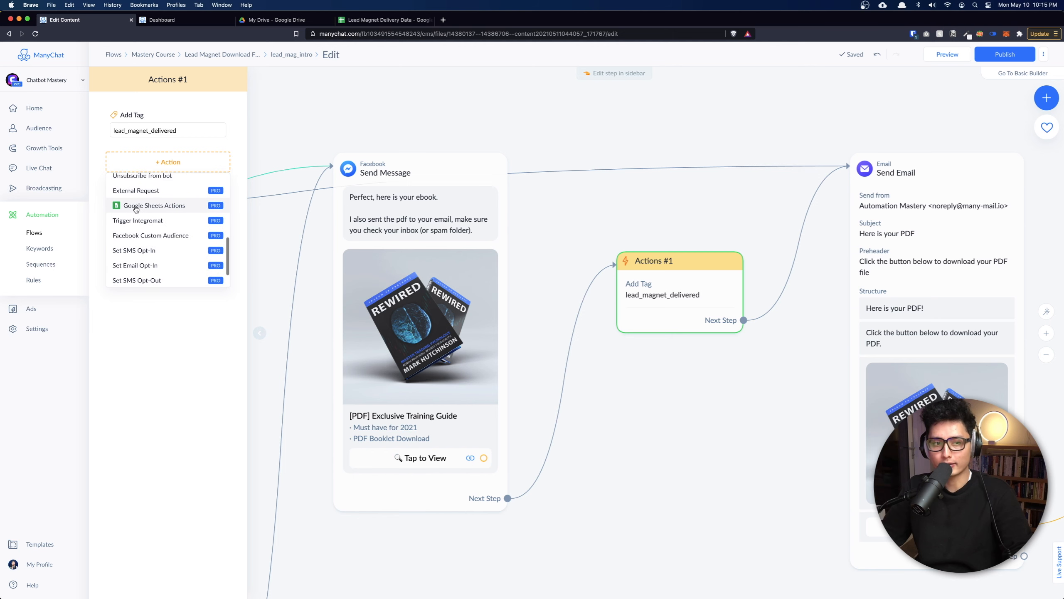
click(180, 206)
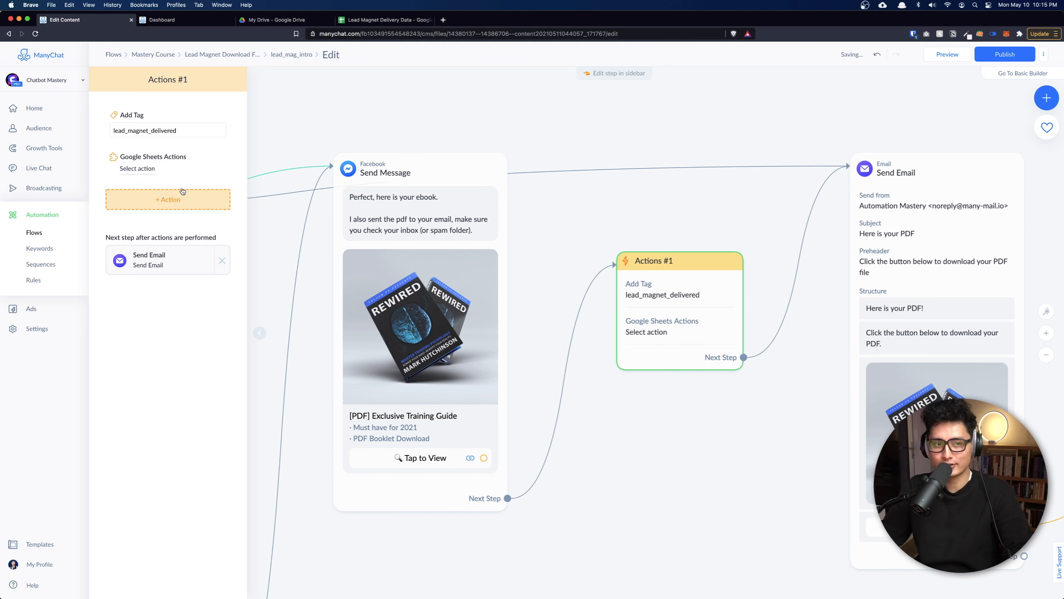
click(138, 169)
click(486, 134)
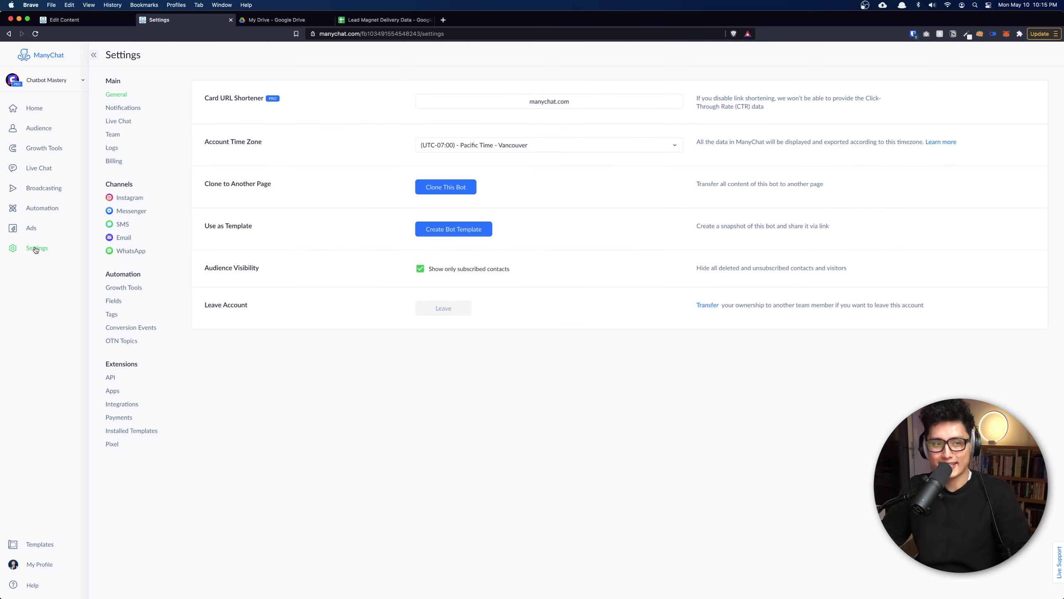
click(119, 404)
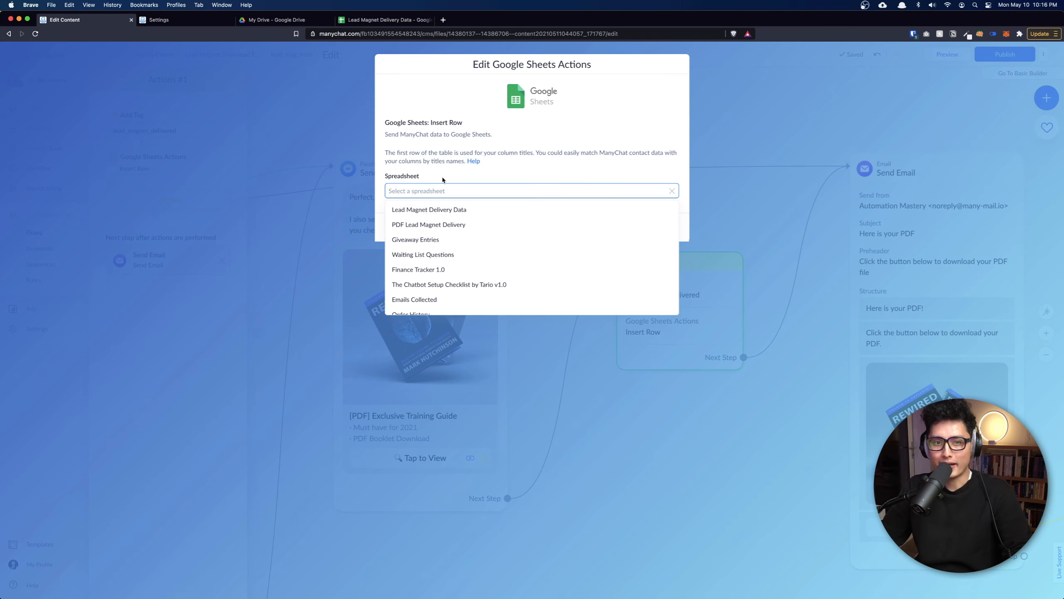
Target spreadsheet Lead Magnet Delivery Data and worksheet Delivery List in the Insert Row action.
click(458, 167)
click(427, 187)
scroll(419, 280, down, 1)
scroll(421, 251, up, 1)
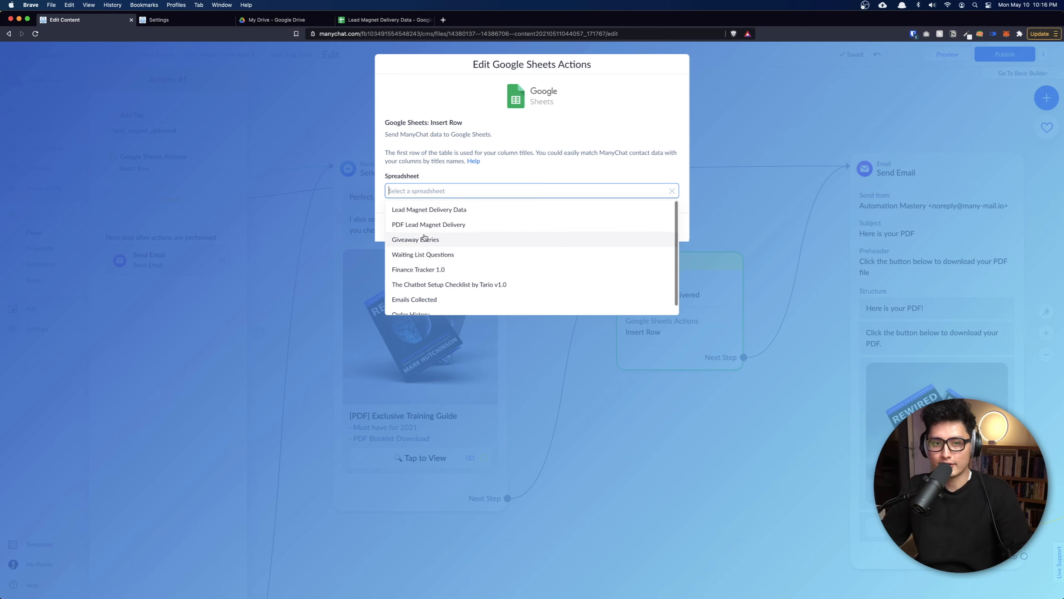
click(459, 209)
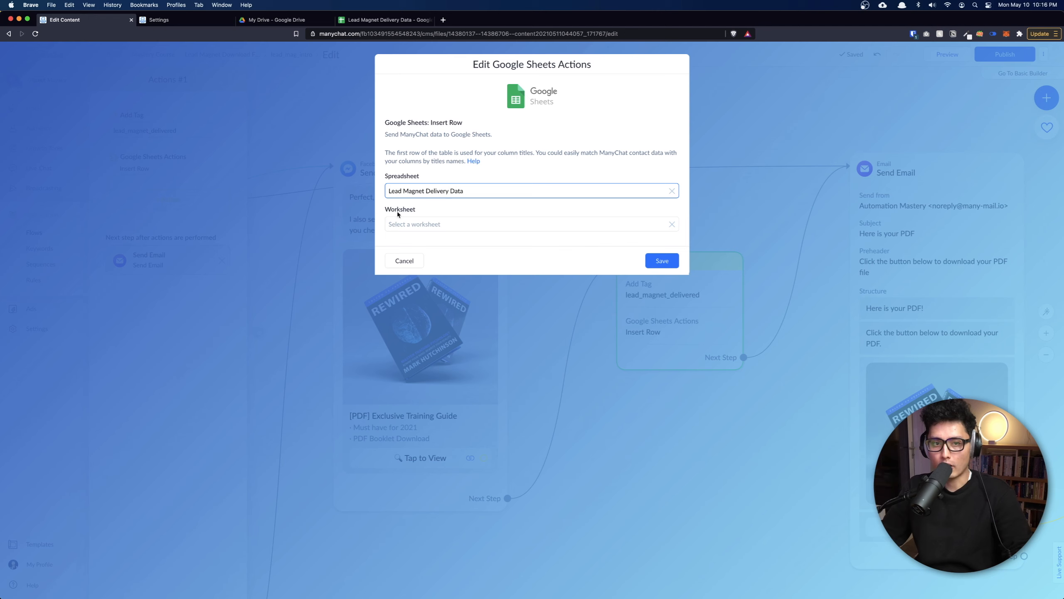
click(415, 224)
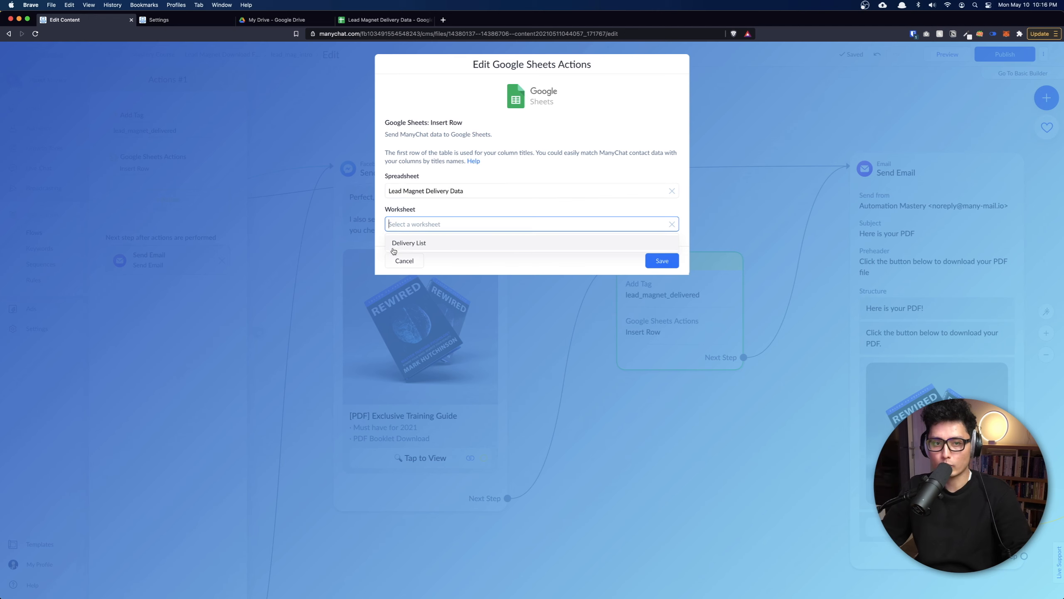
click(408, 244)
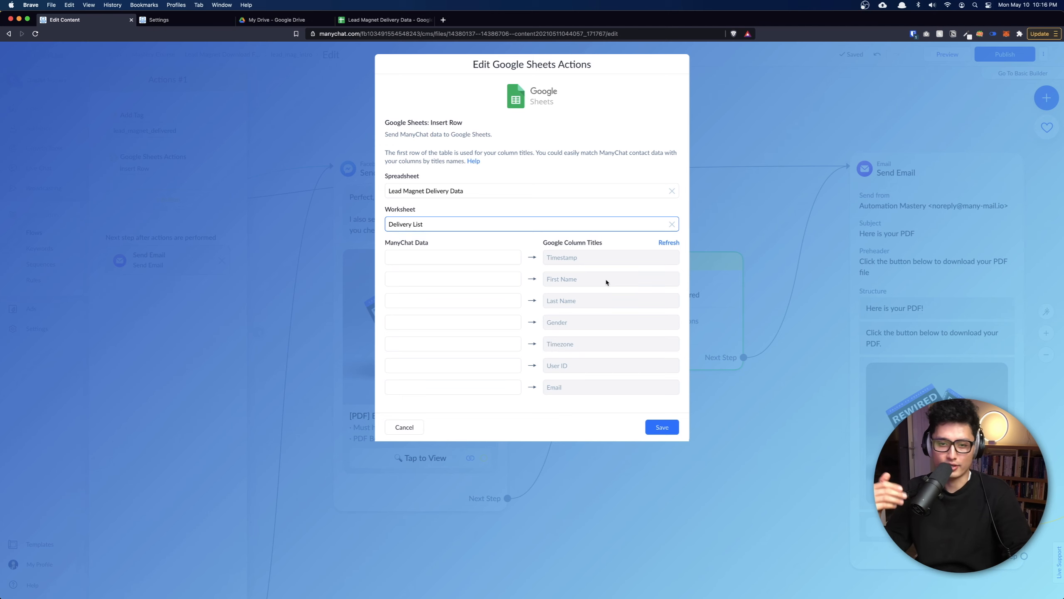
Map Last Interaction to Timestamp, and First Name, Last Name and Gender to their columns.
click(459, 255)
text(last)
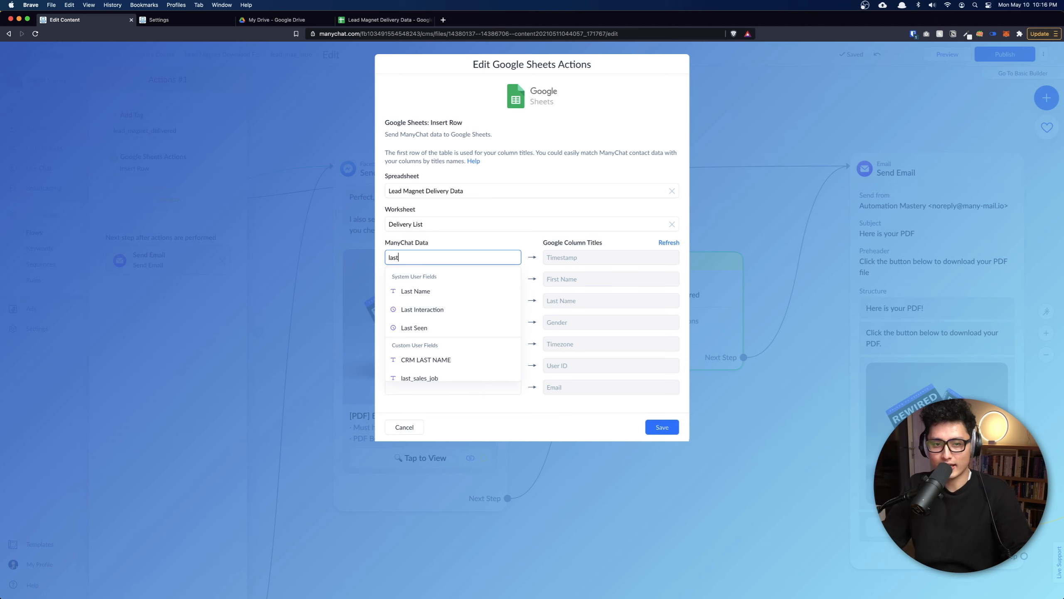
click(423, 310)
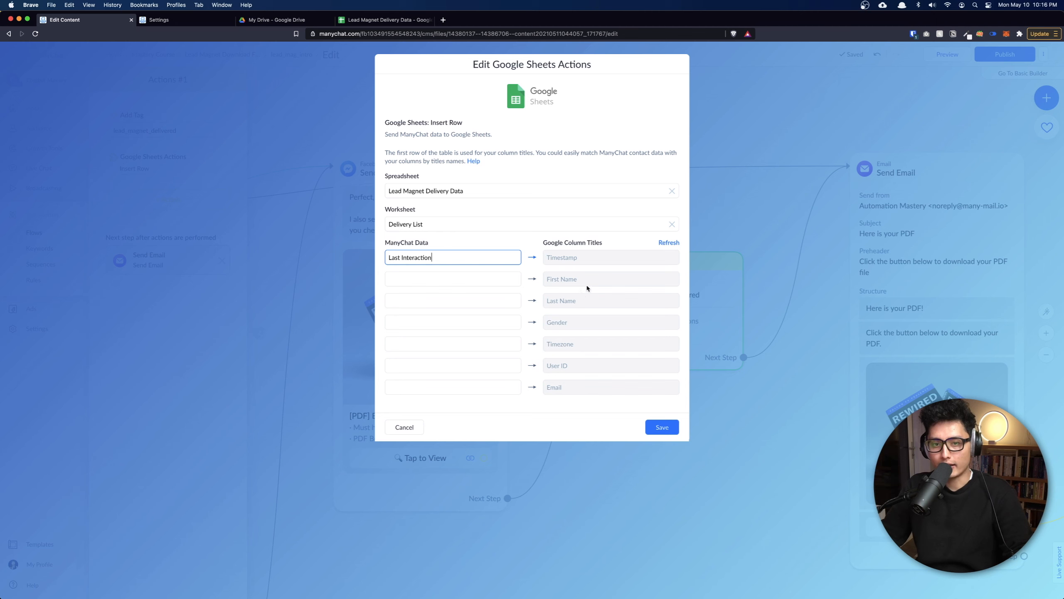
click(475, 282)
text(fir)
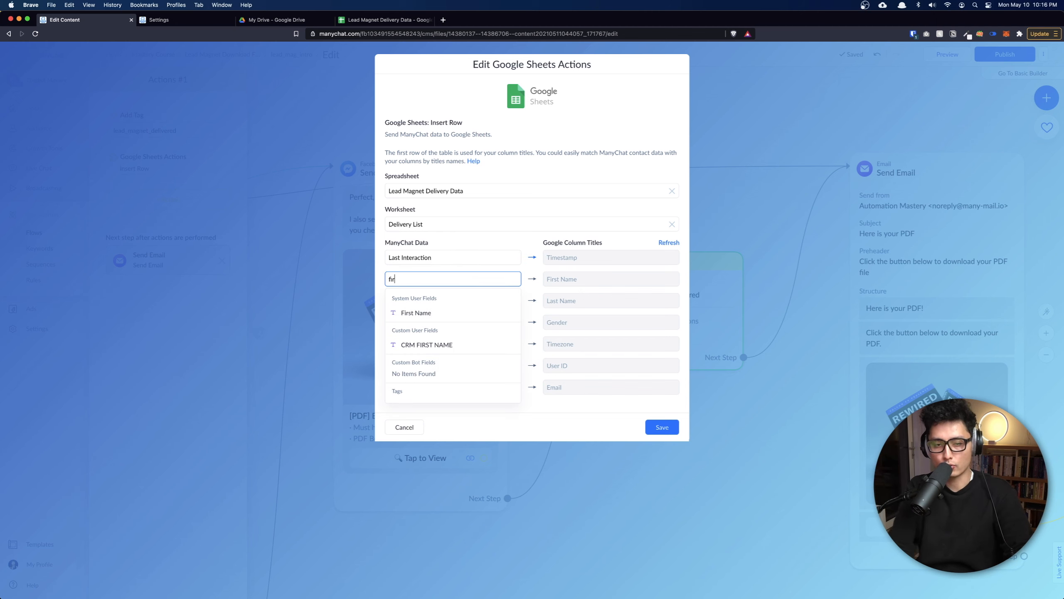
click(409, 312)
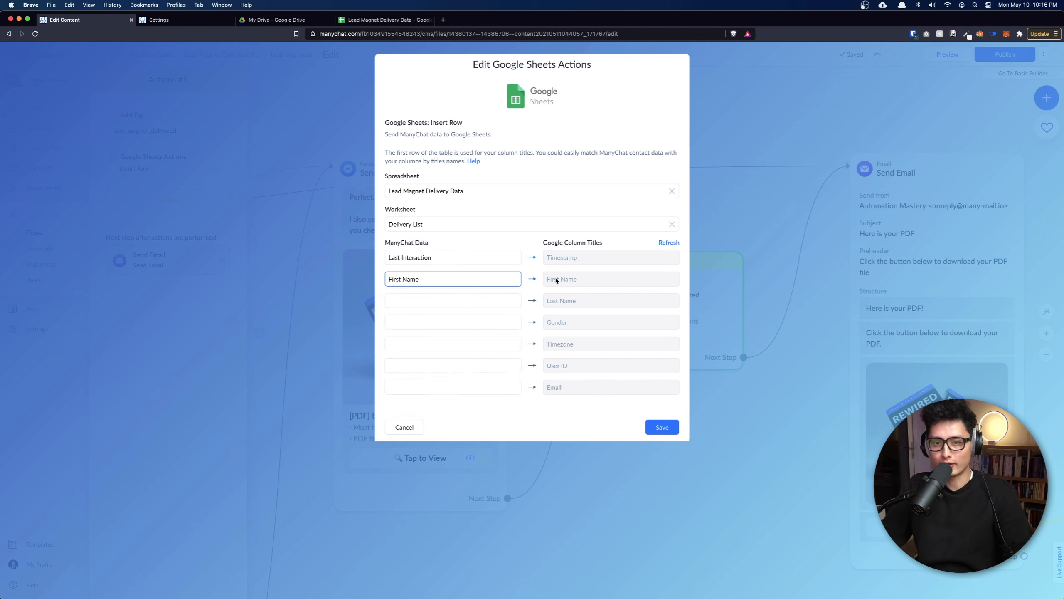
click(445, 296)
text(last)
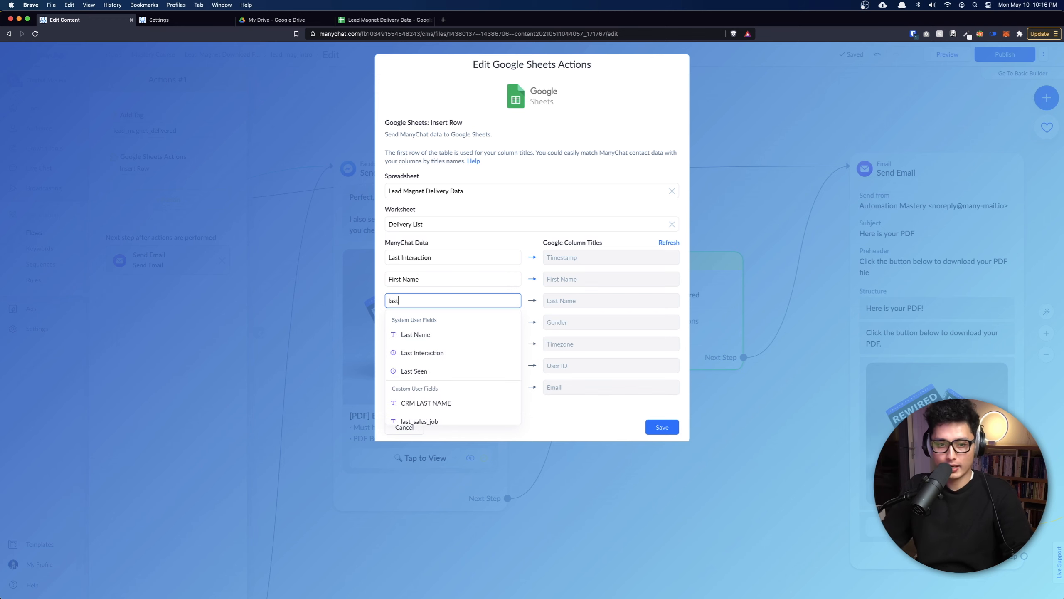
click(432, 335)
click(467, 328)
text(gen)
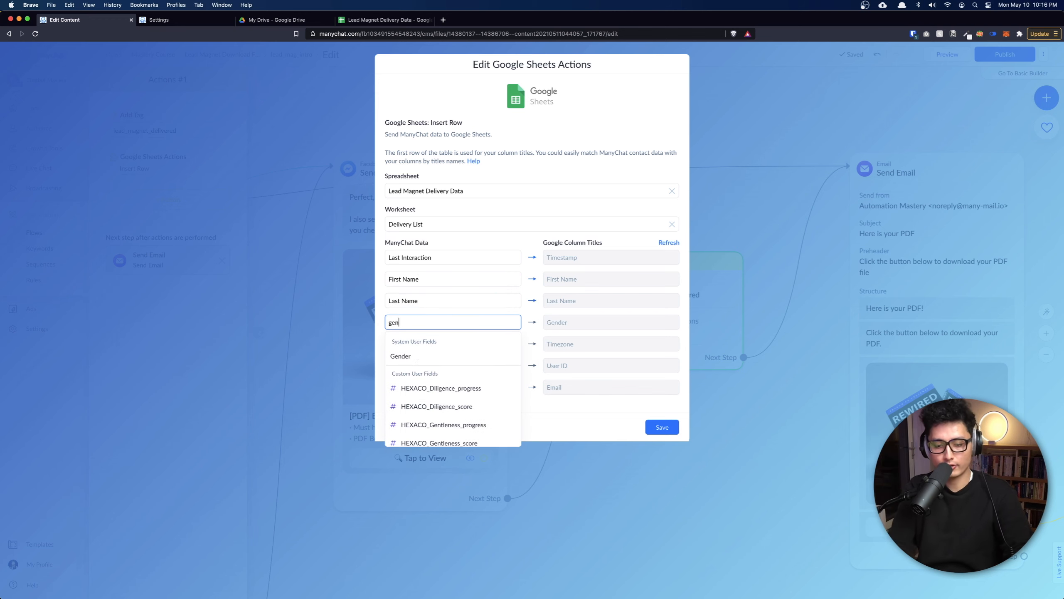
click(415, 355)
Map Timezone, User Id and Email to their columns and save the Google Sheets action.
click(453, 344)
text(time)
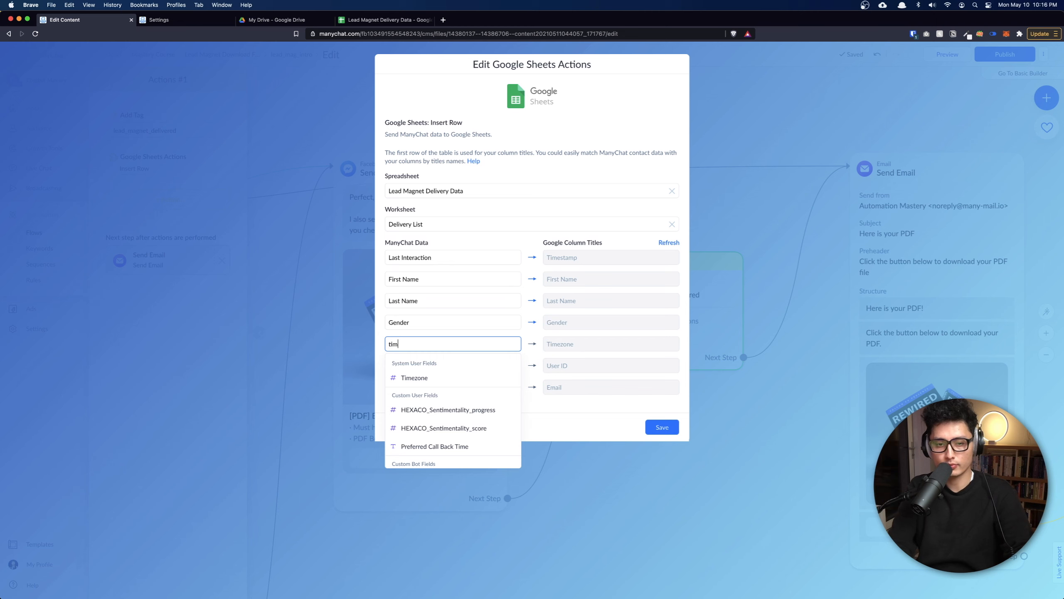
click(416, 378)
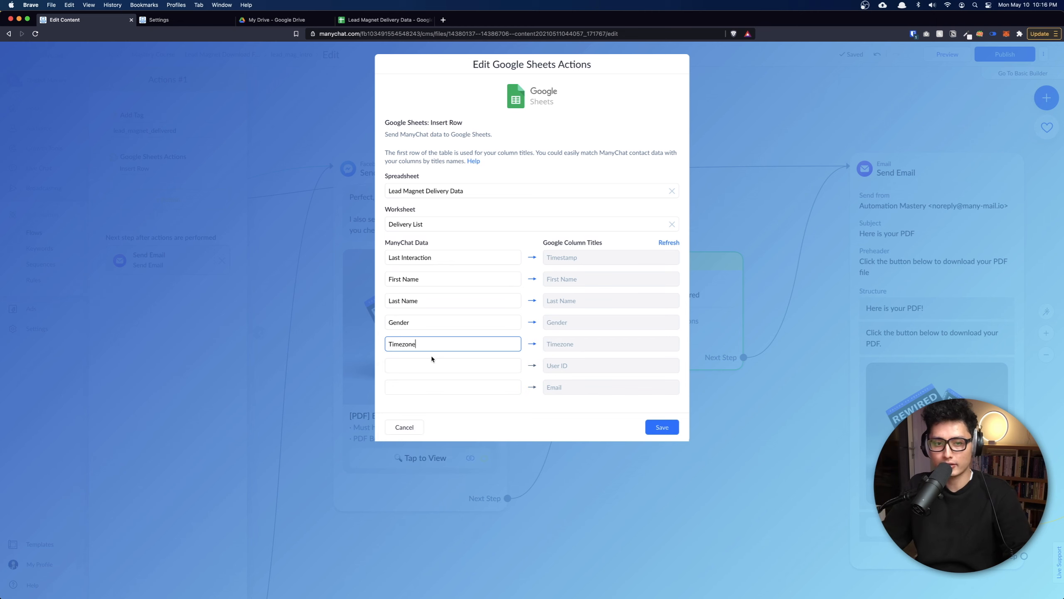
click(423, 366)
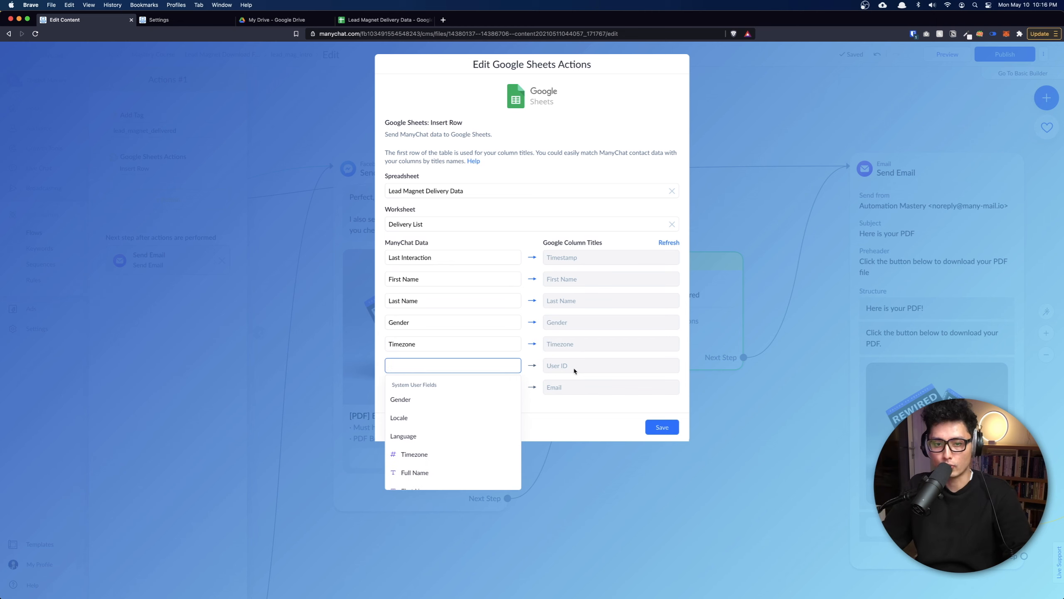
text(id)
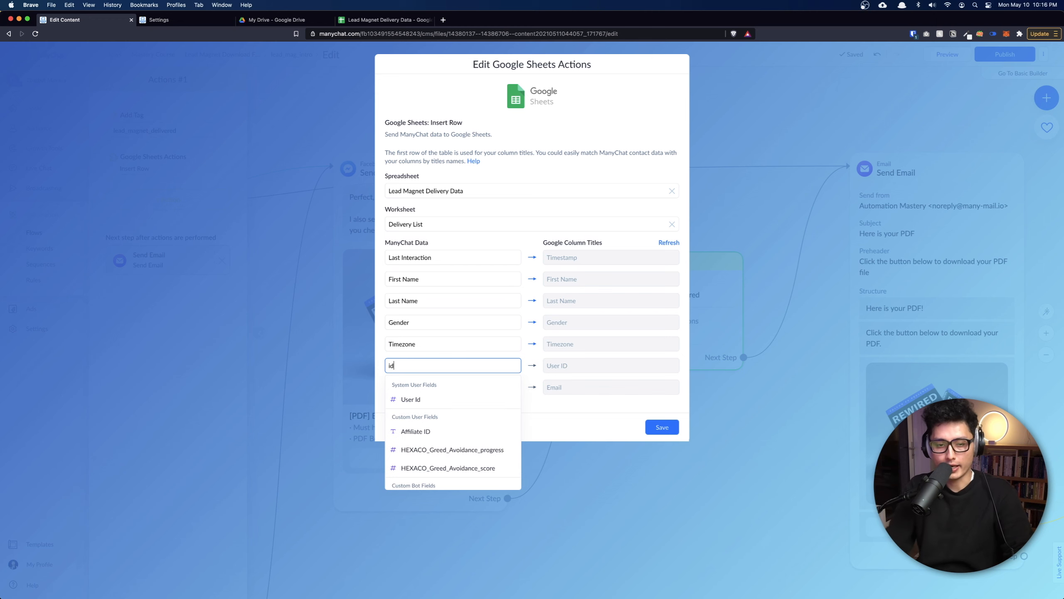
click(422, 399)
click(421, 387)
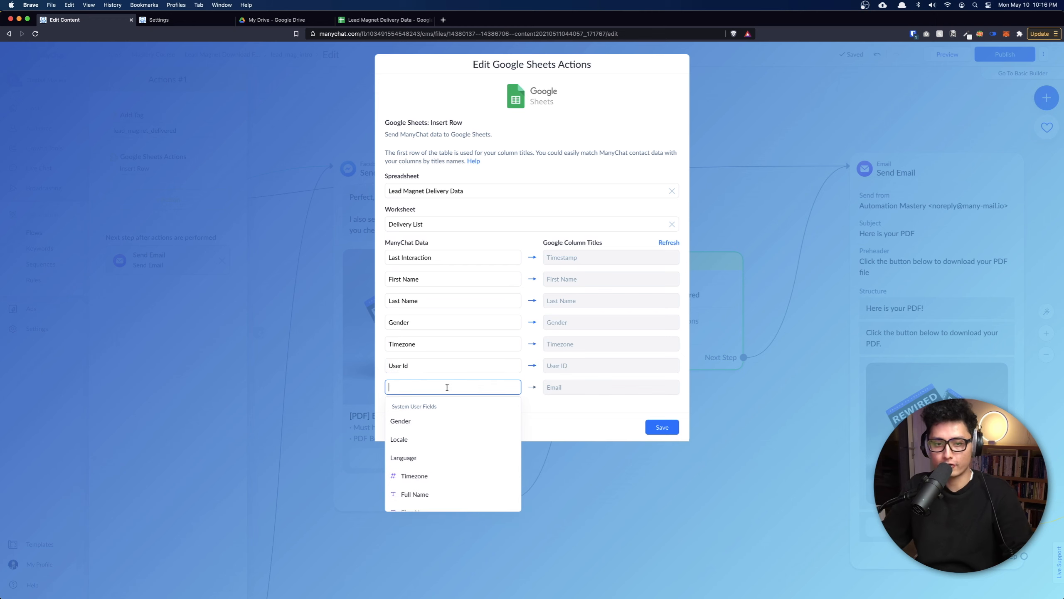
text(email)
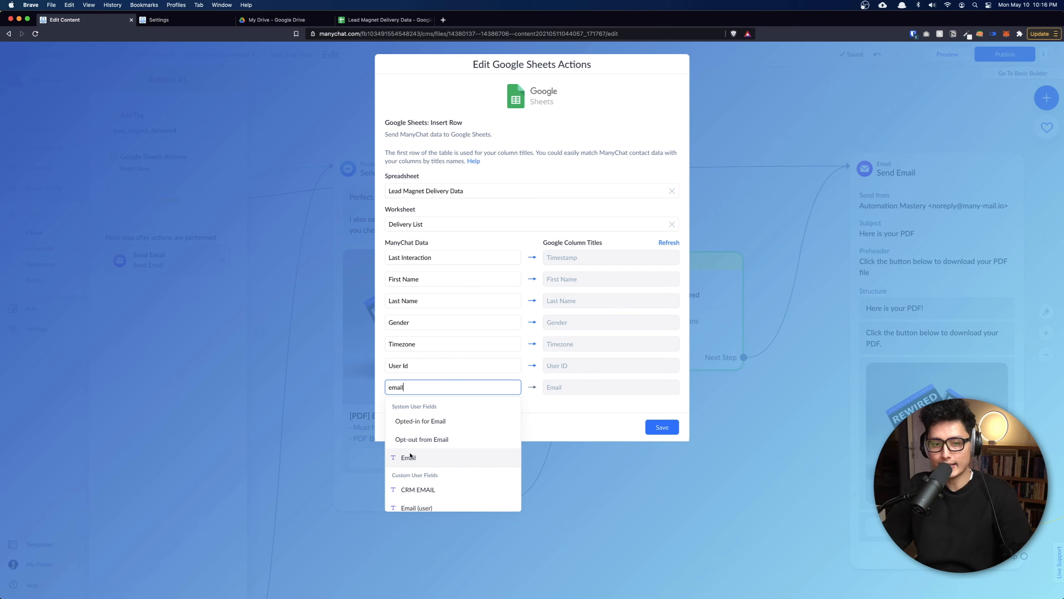
click(413, 457)
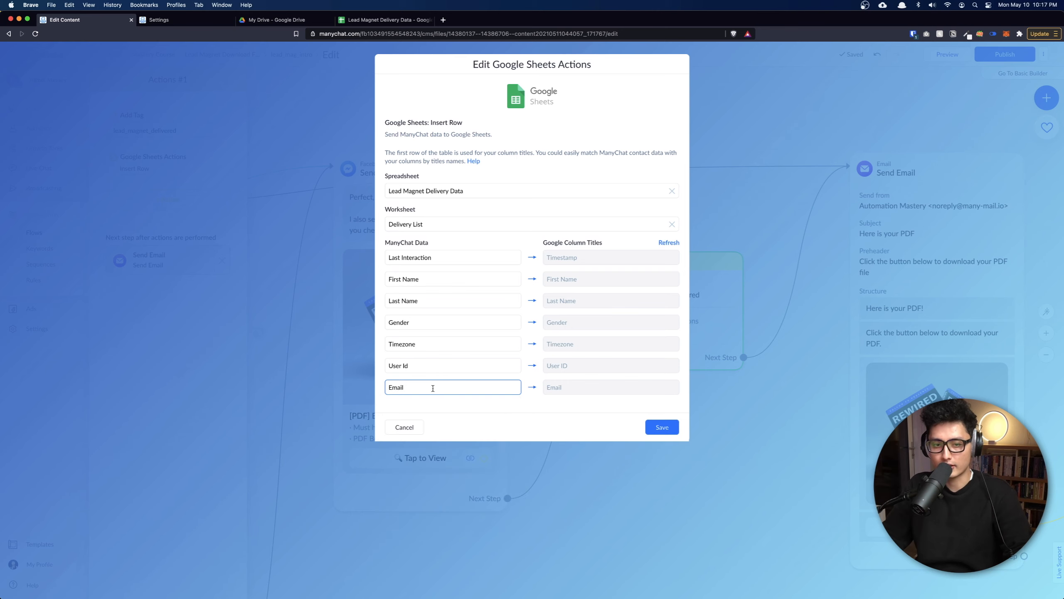
click(663, 427)
Pan and zoom the canvas to bring the email opt-in branch into view.
scroll(667, 429, down, 10)
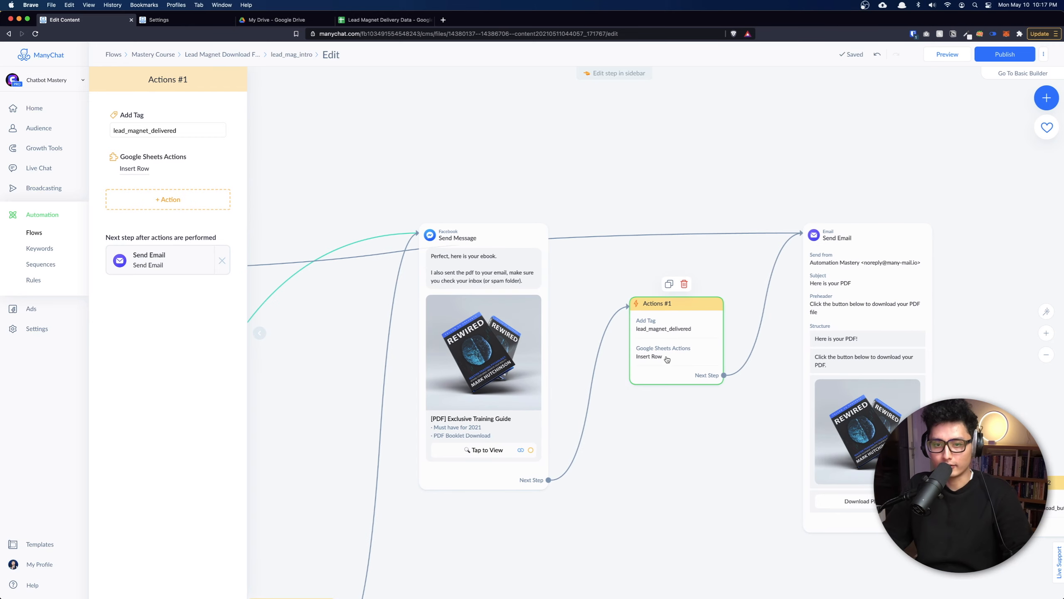
drag(668, 425, 784, 423)
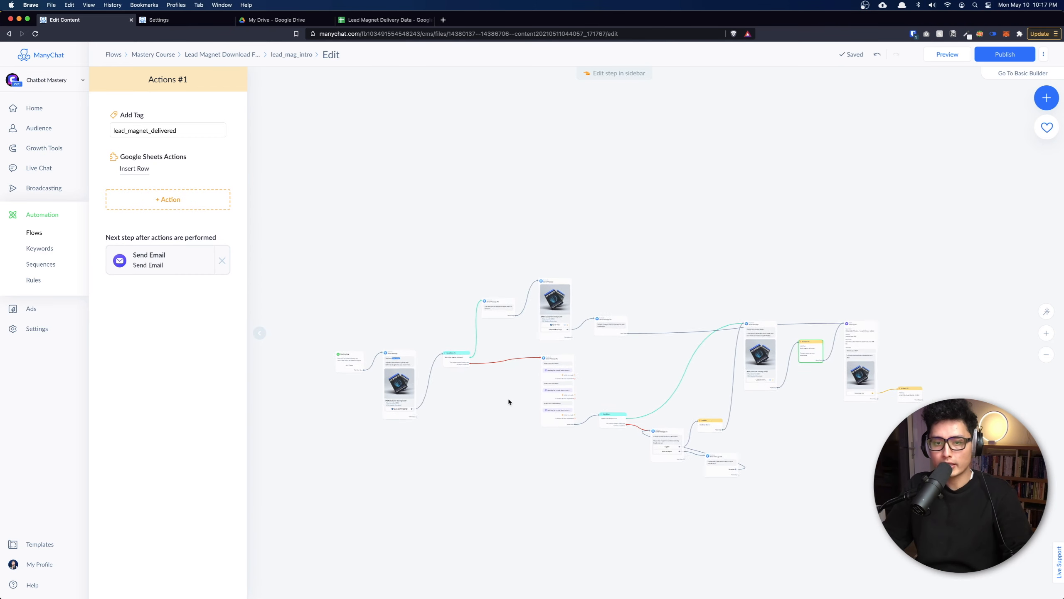
scroll(506, 394, up, 3)
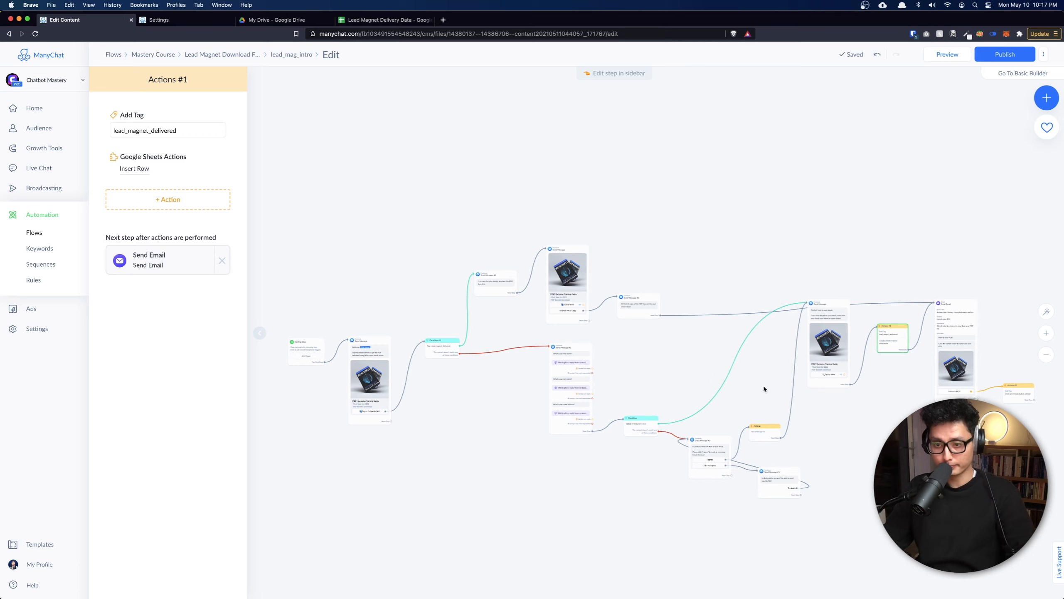
scroll(708, 482, up, 5)
scroll(728, 477, up, 3)
drag(700, 537, 550, 426)
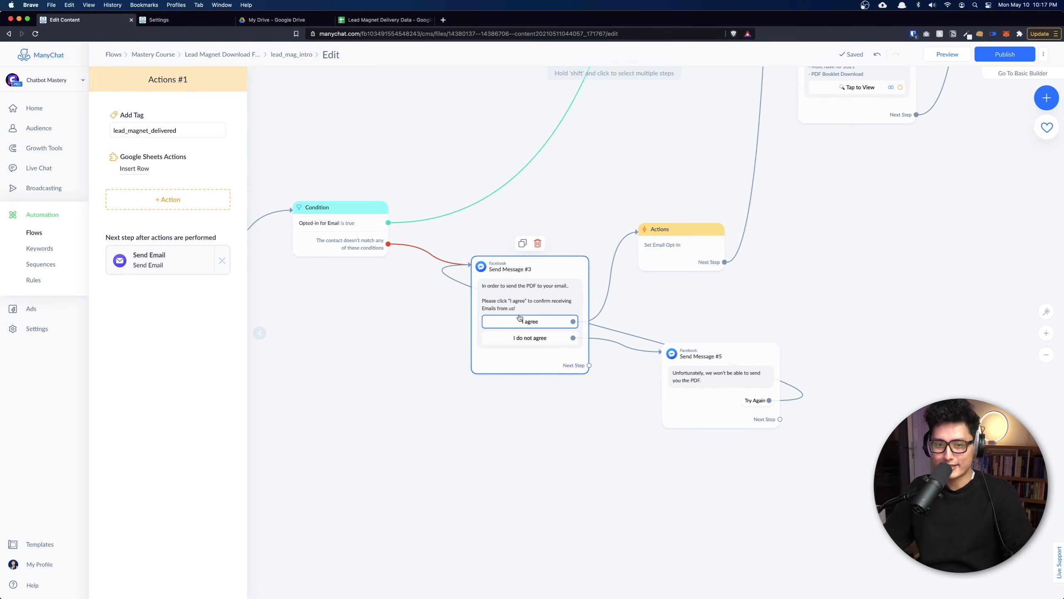
Select the Set Email Opt-In step, review the entire flow, then go to the Lead Magnet Delivery Data sheet.
click(688, 251)
scroll(688, 250, up, 3)
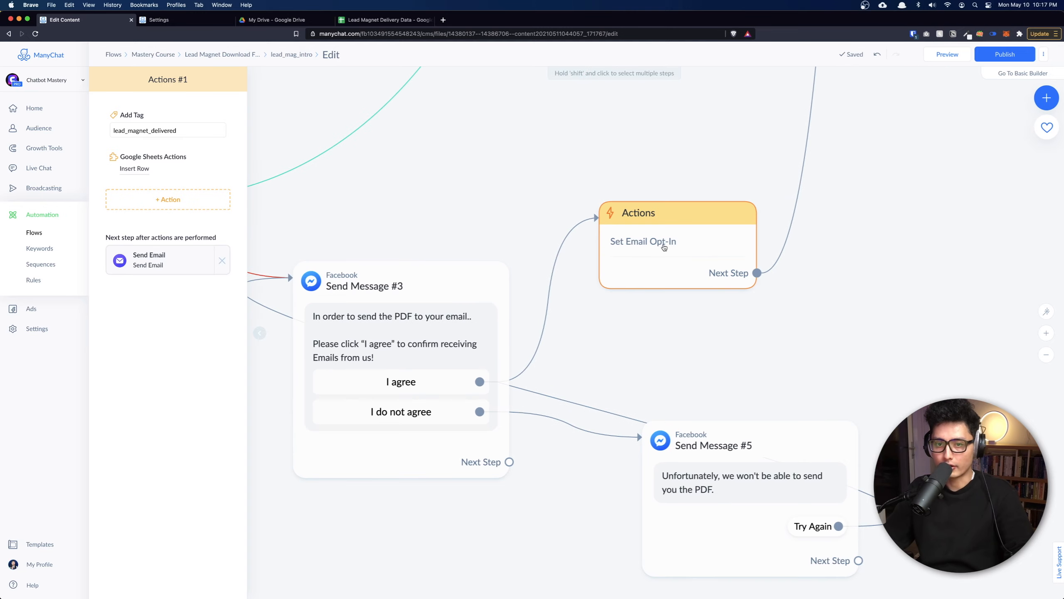
scroll(625, 253, down, 1)
scroll(625, 252, down, 6)
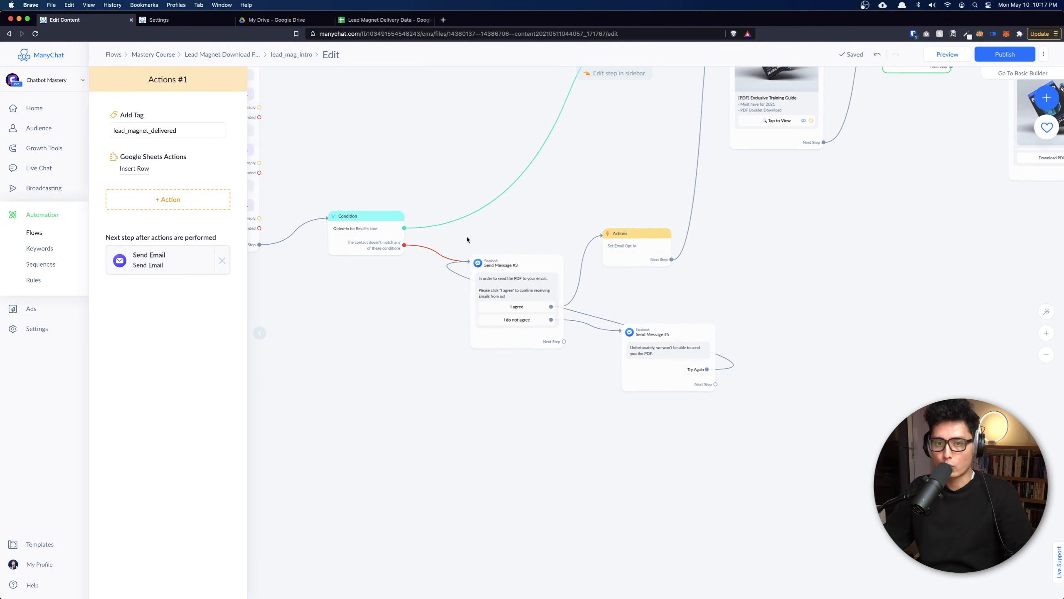
scroll(786, 338, left, 5)
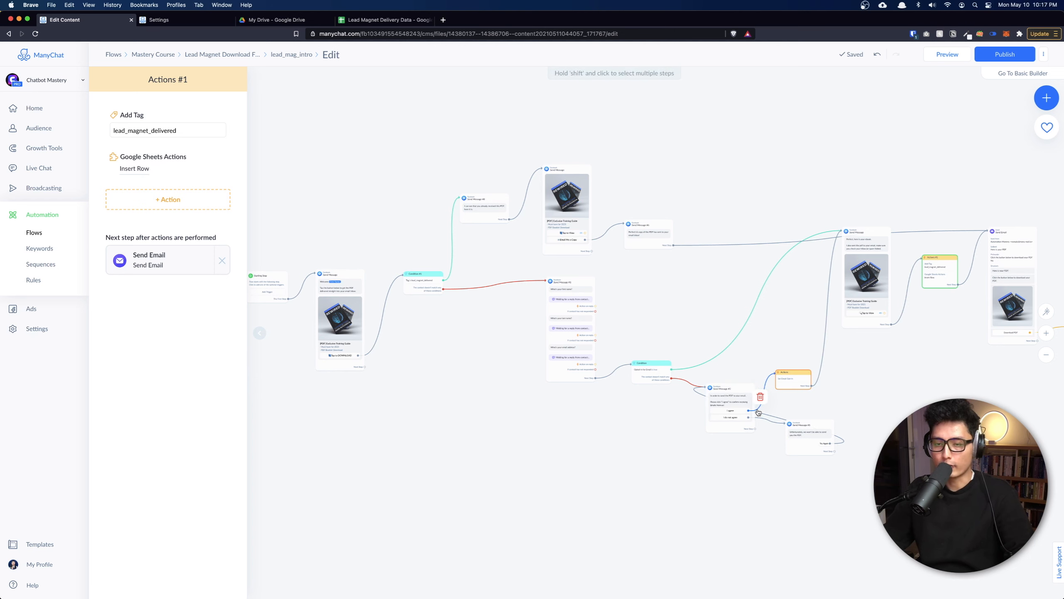
scroll(599, 171, right, 6)
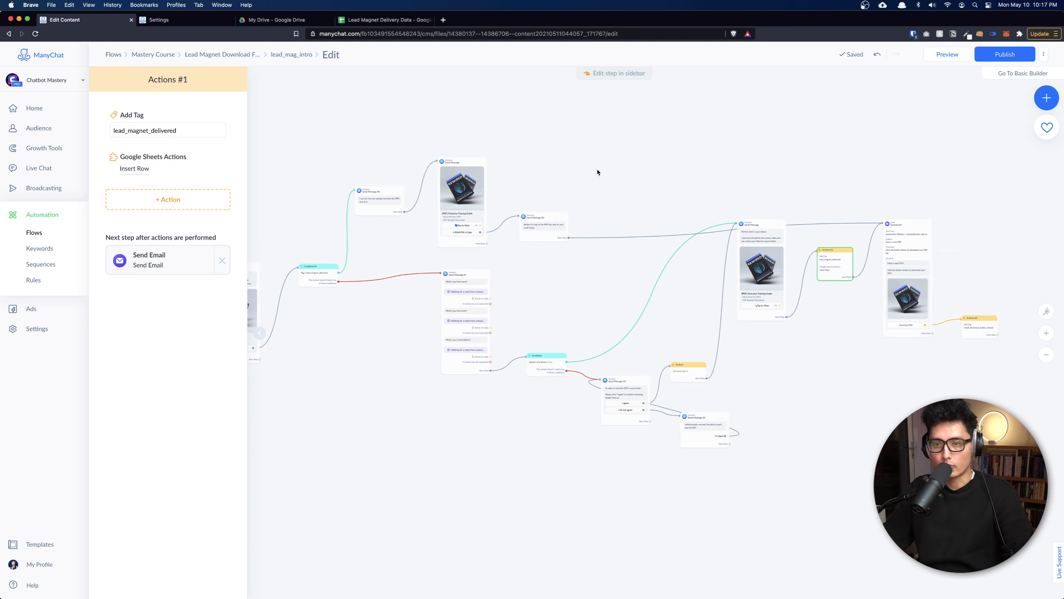
scroll(678, 446, left, 9)
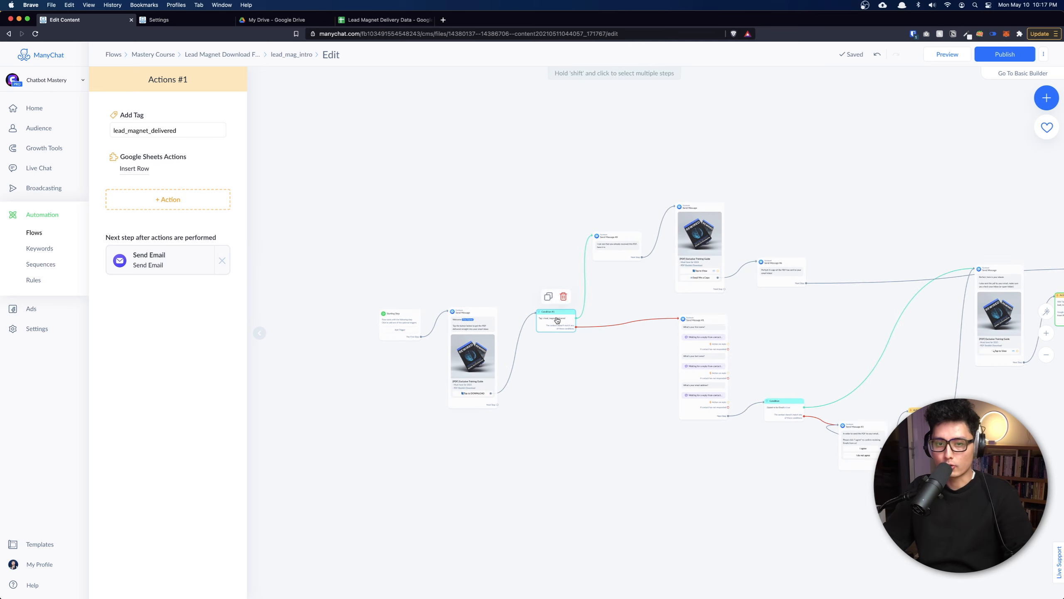
scroll(557, 321, up, 5)
scroll(558, 321, up, 1)
scroll(529, 388, right, 2)
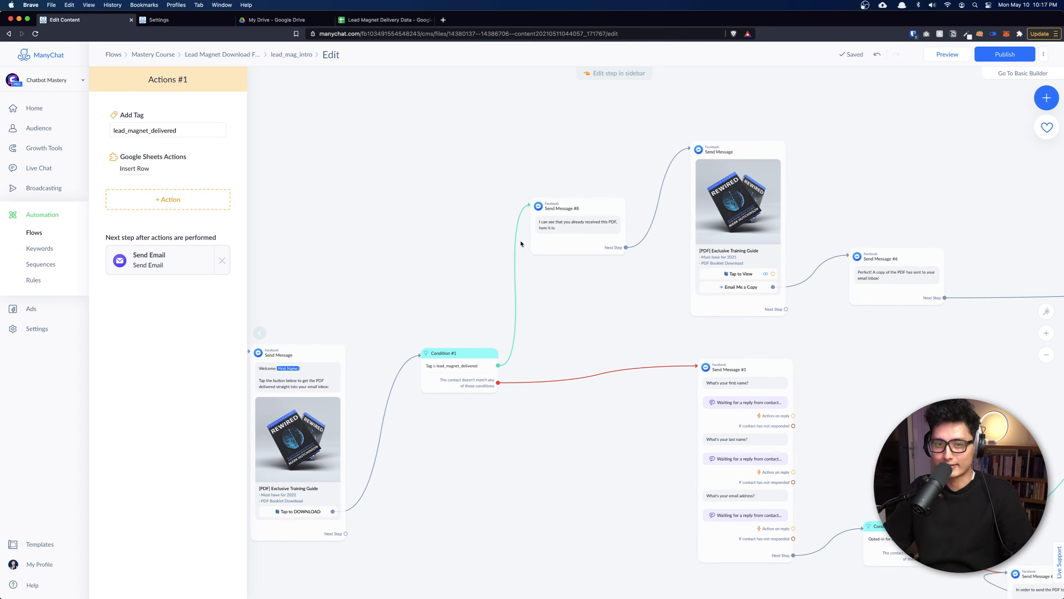
scroll(434, 279, up, 5)
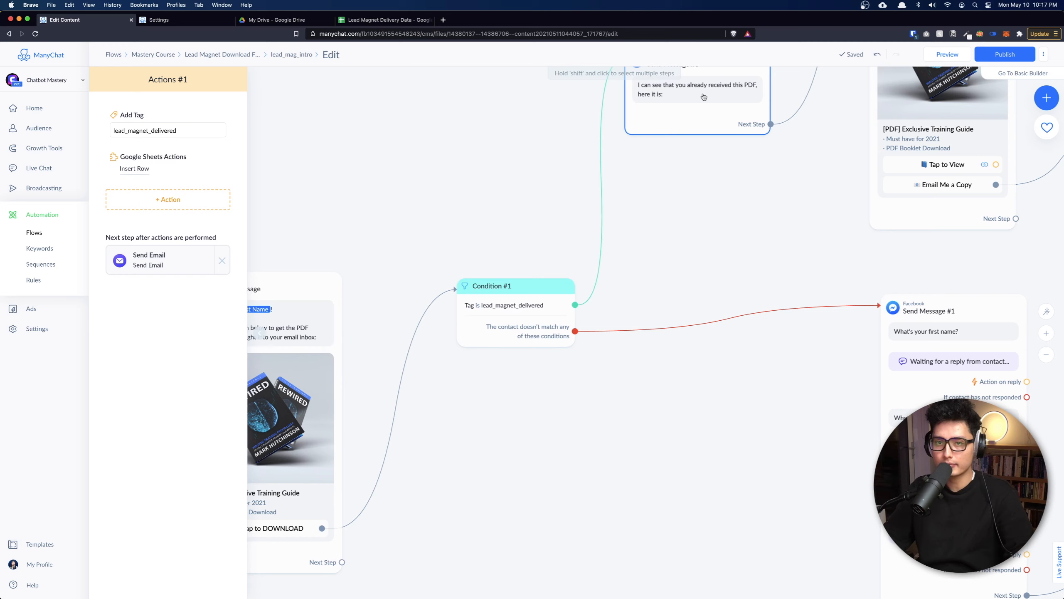
scroll(700, 129, down, 2)
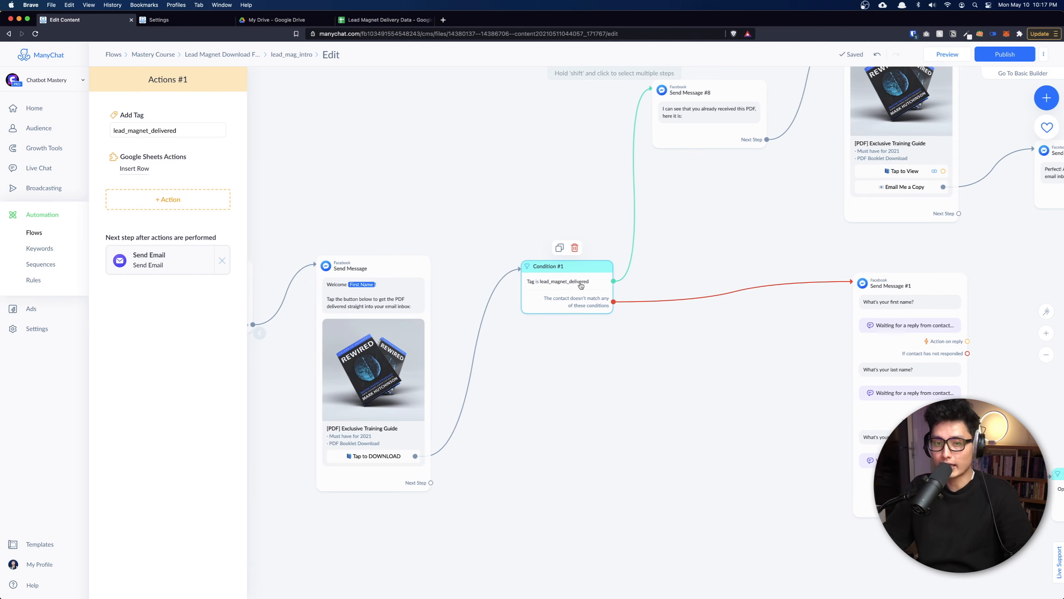
scroll(701, 425, right, 3)
scroll(700, 425, down, 1)
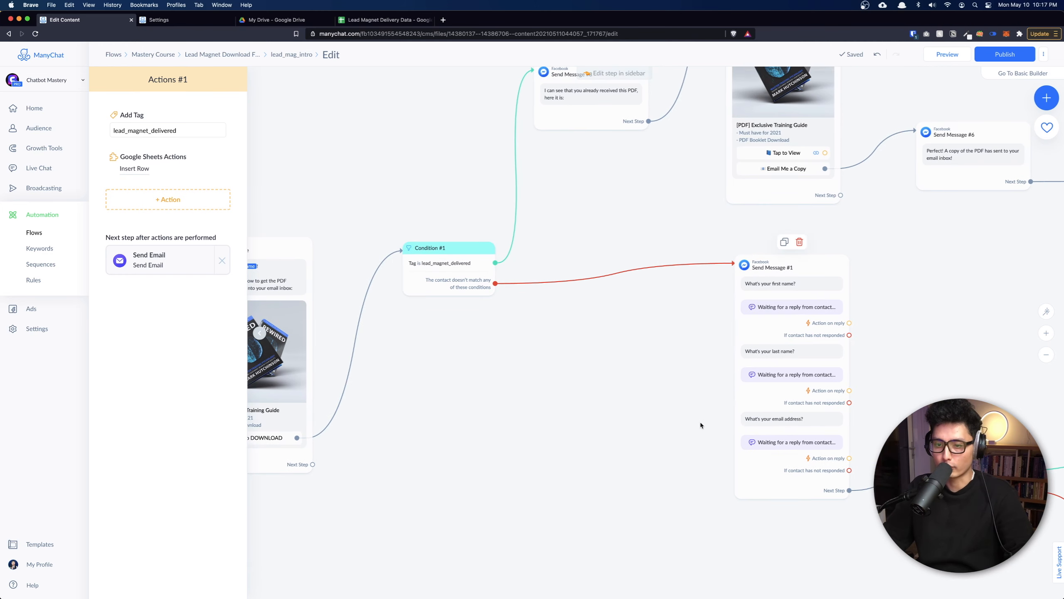
scroll(700, 423, down, 5)
scroll(700, 422, right, 3)
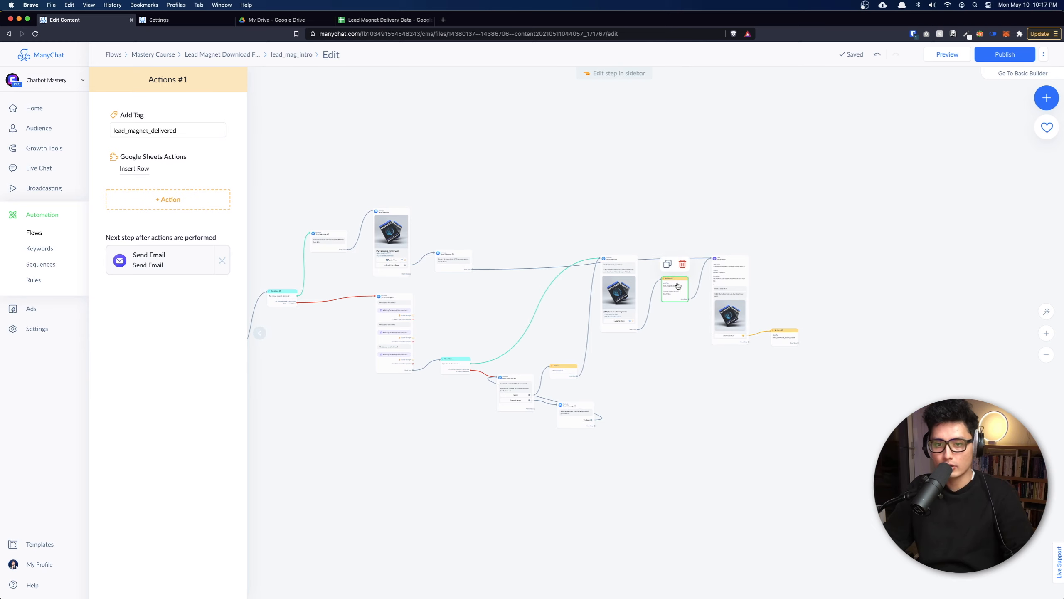
scroll(673, 285, up, 5)
scroll(670, 279, up, 1)
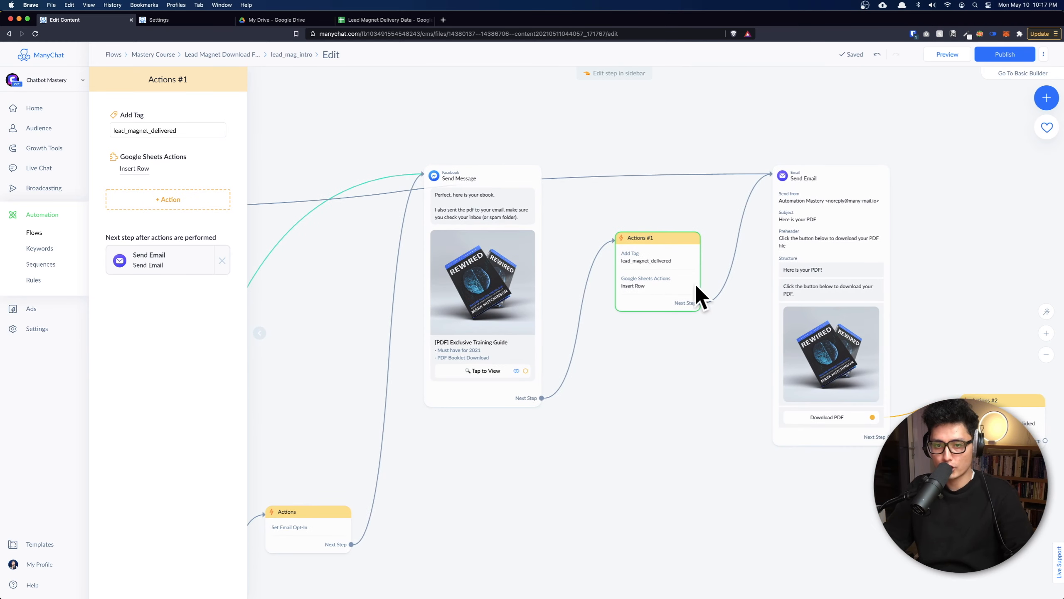
scroll(640, 300, down, 3)
key(super+4)
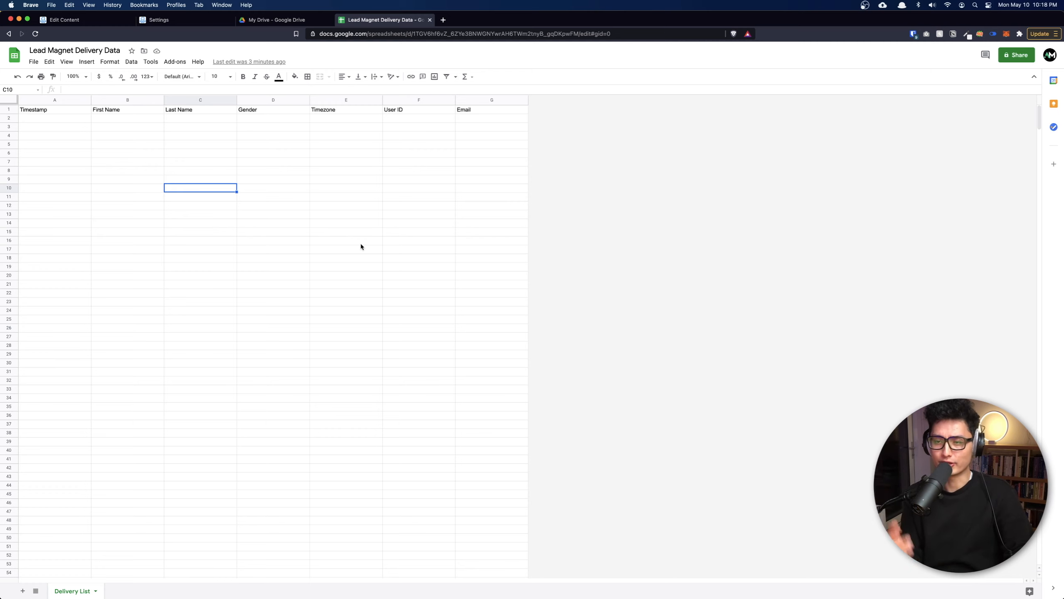
Return to the ManyChat flow editor and recenter the canvas with the sidebar closed.
key(ctrl+Tab)
drag(362, 247, 656, 211)
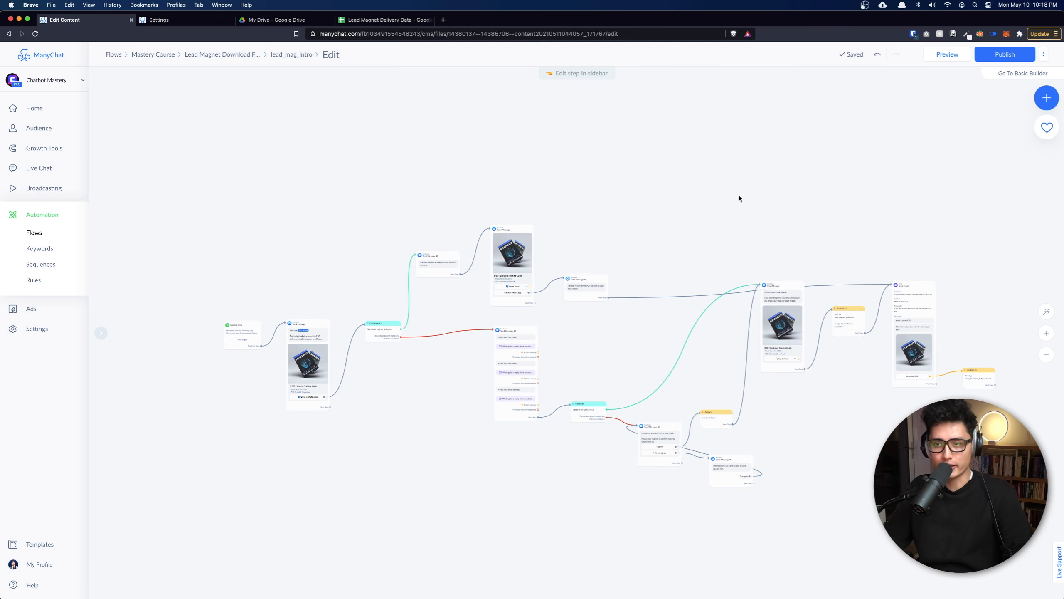
Publish the lead_mag_intro flow and send a preview of it to Messenger.
click(1004, 54)
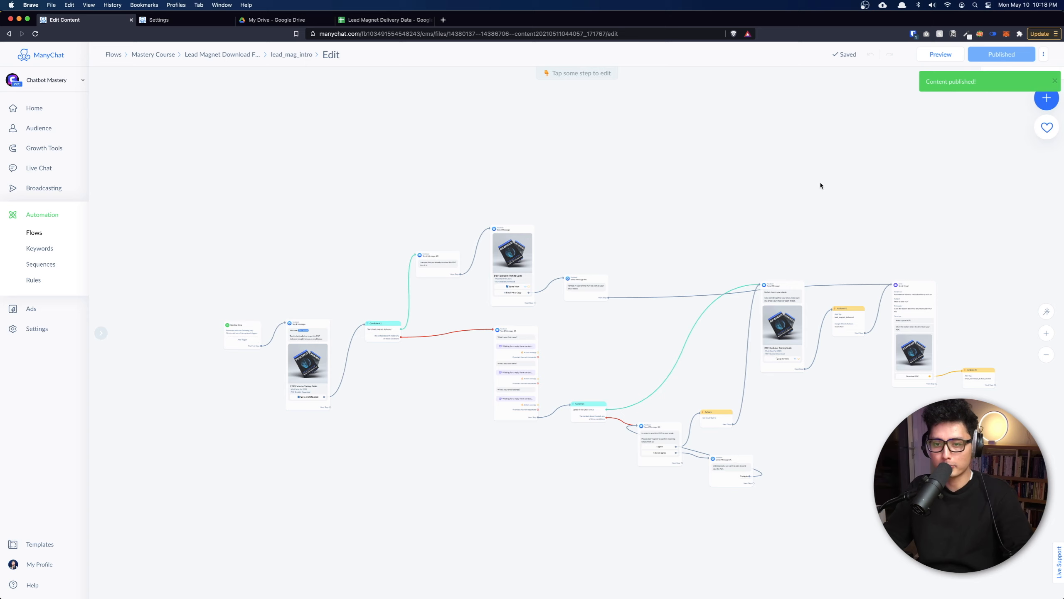
scroll(656, 216, down, 2)
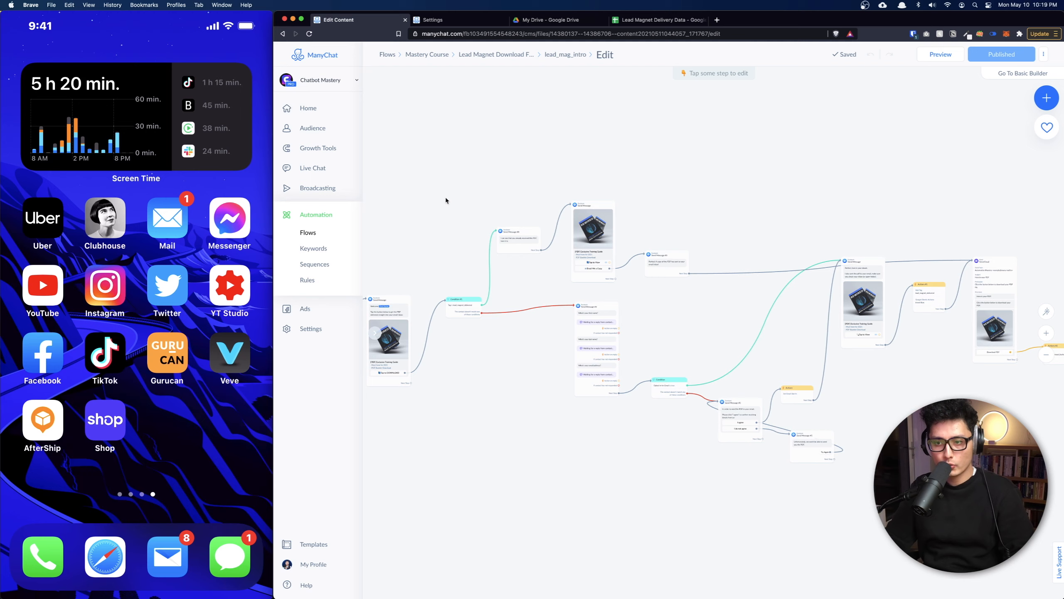
scroll(493, 237, down, 3)
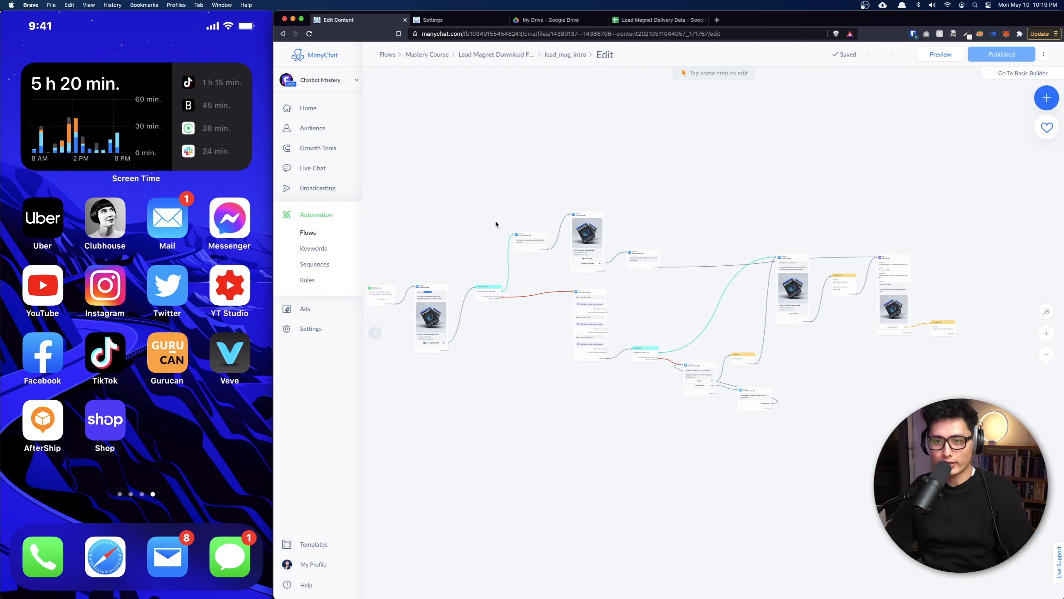
scroll(757, 245, left, 2)
scroll(757, 245, up, 1)
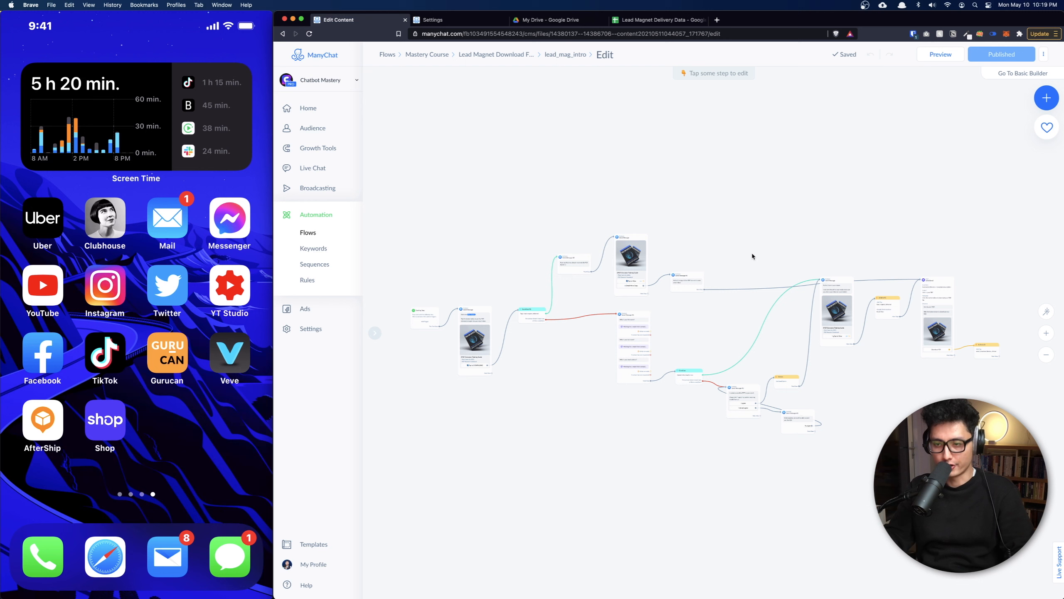
mouse_move(807, 350)
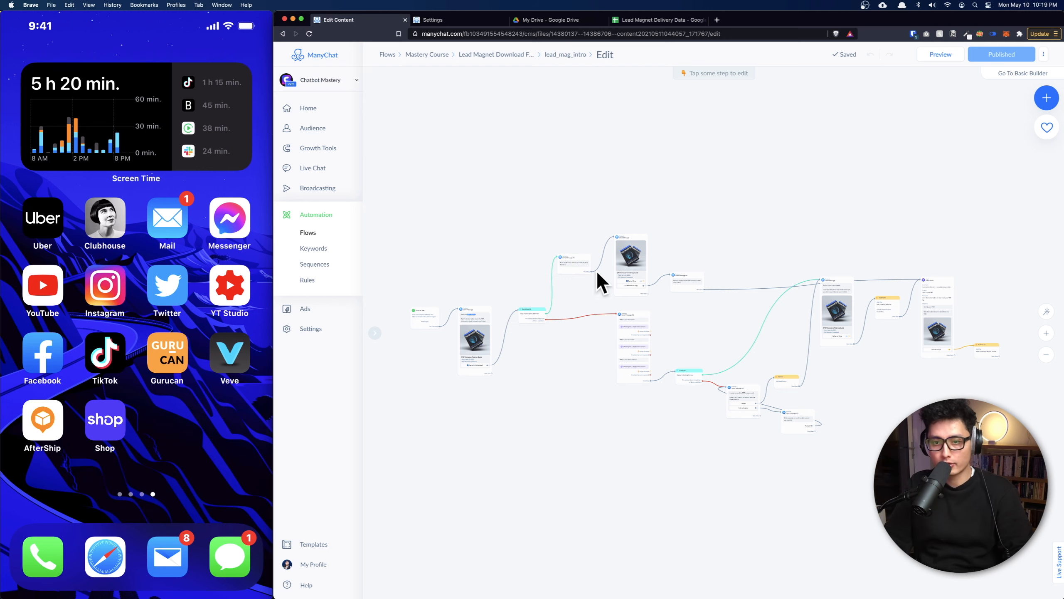
mouse_move(172, 494)
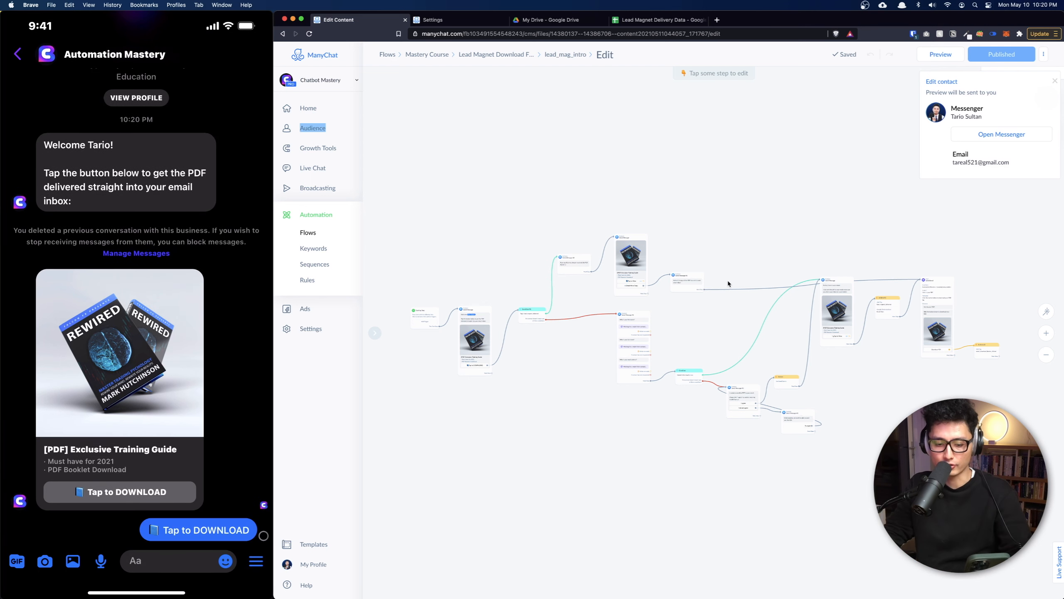
Dismiss the preview notice and reply to the bot with a first name and a last name.
click(728, 284)
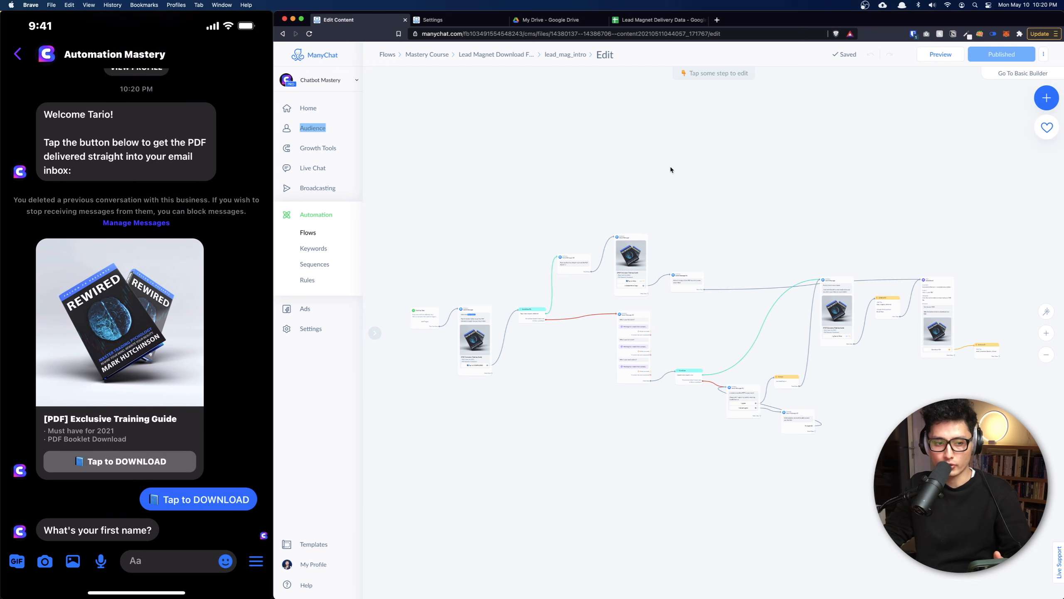
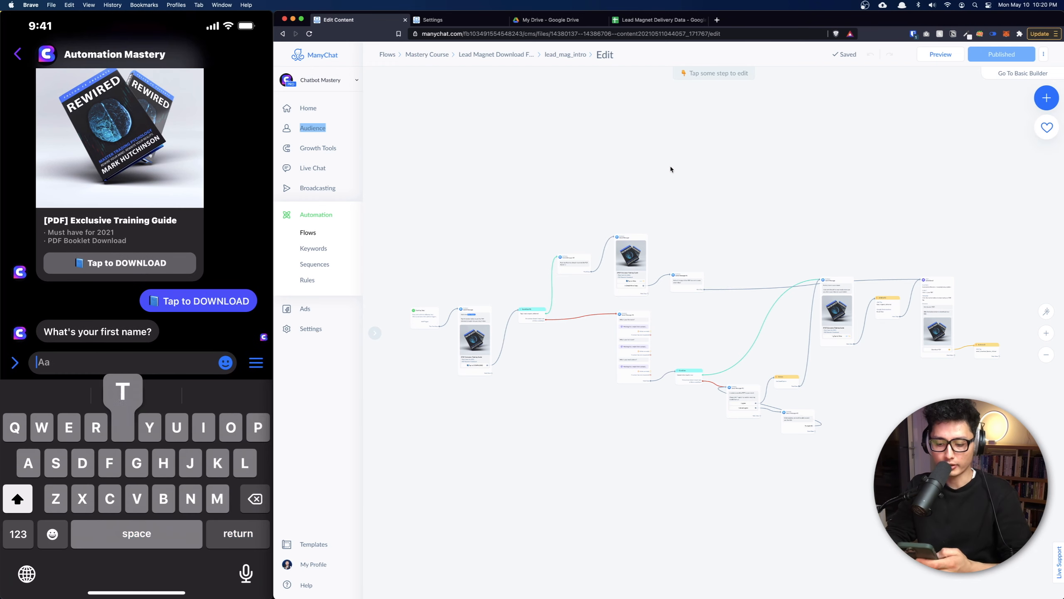
key(Return)
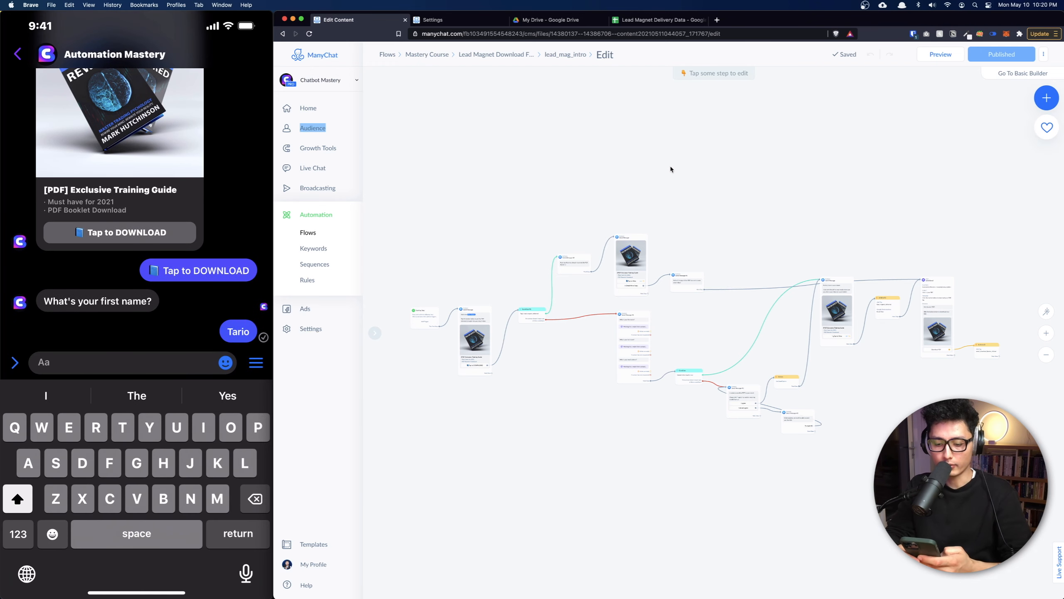
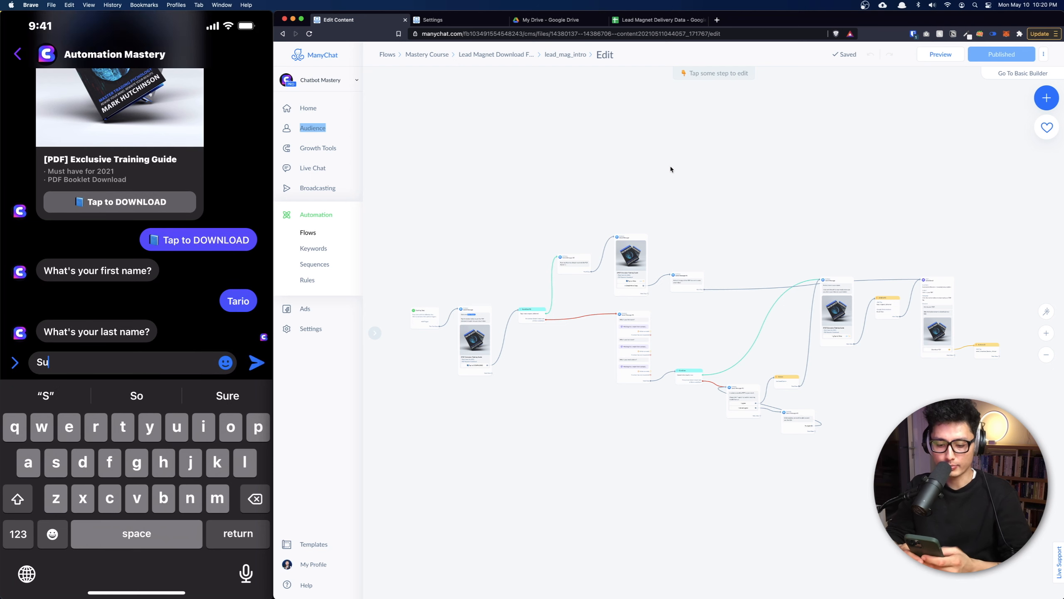
key(Return)
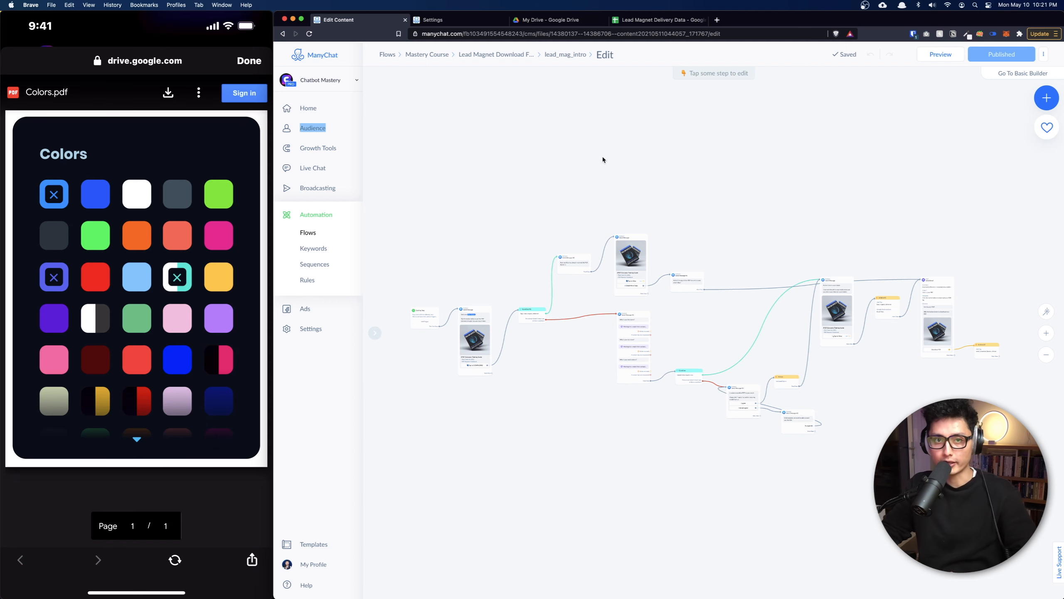
Verify the test lead's timestamp, name, gender and email in row 2, then return to ManyChat Integrations.
click(631, 21)
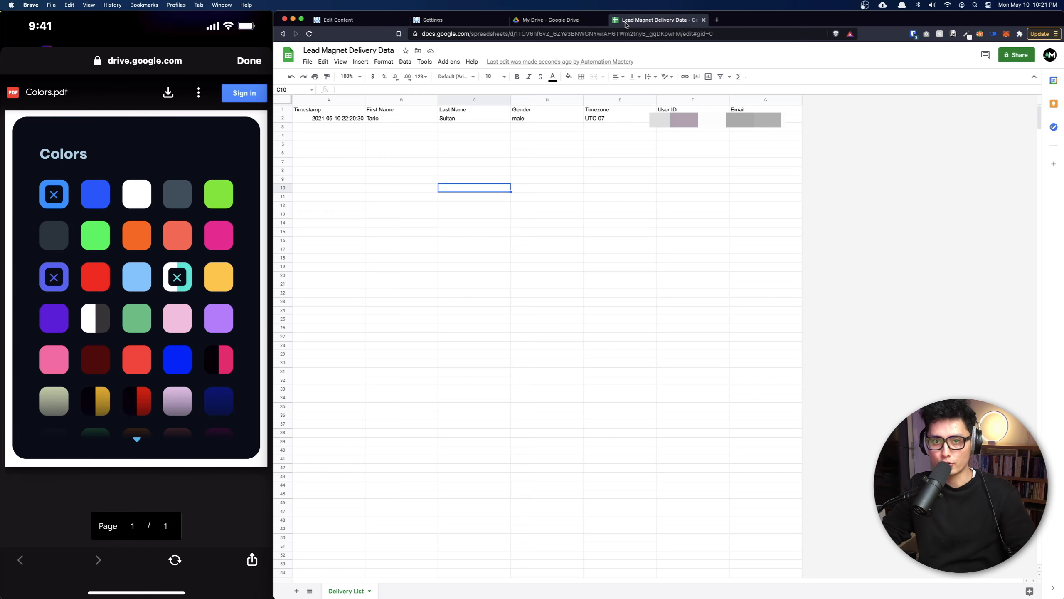
click(285, 118)
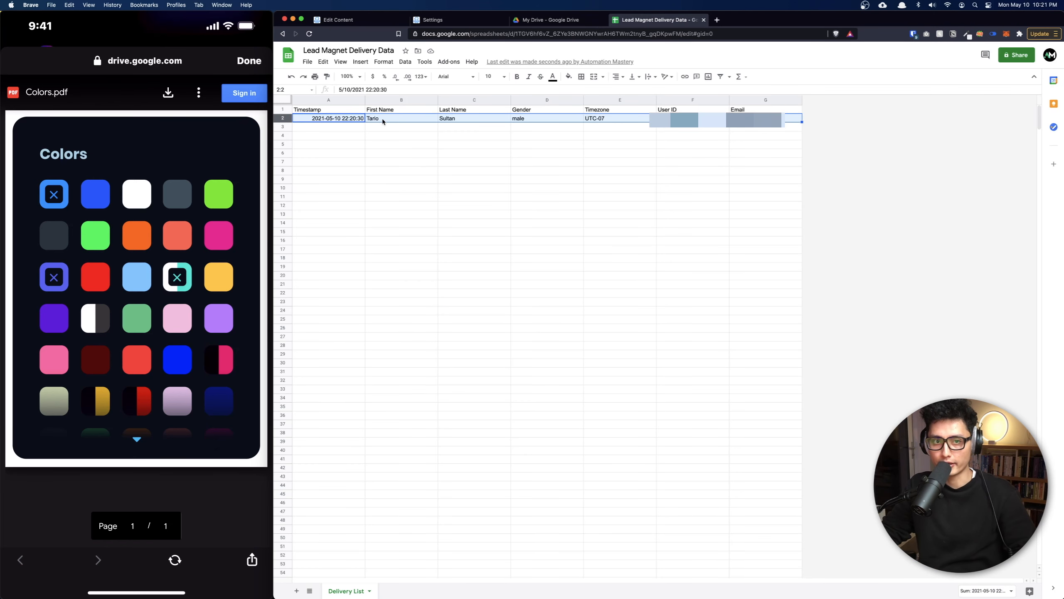
click(343, 118)
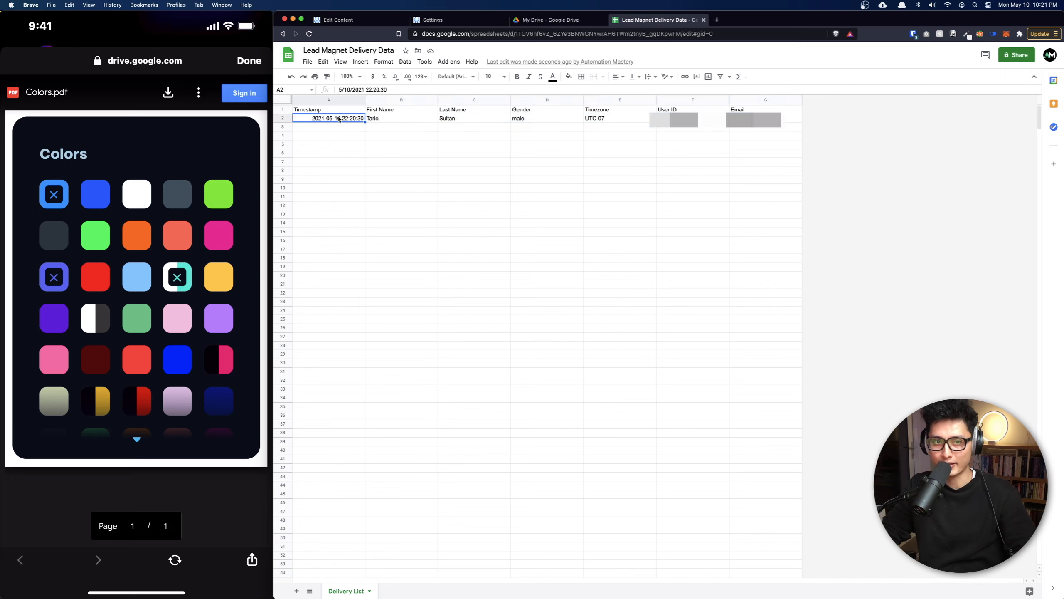
click(425, 120)
click(526, 119)
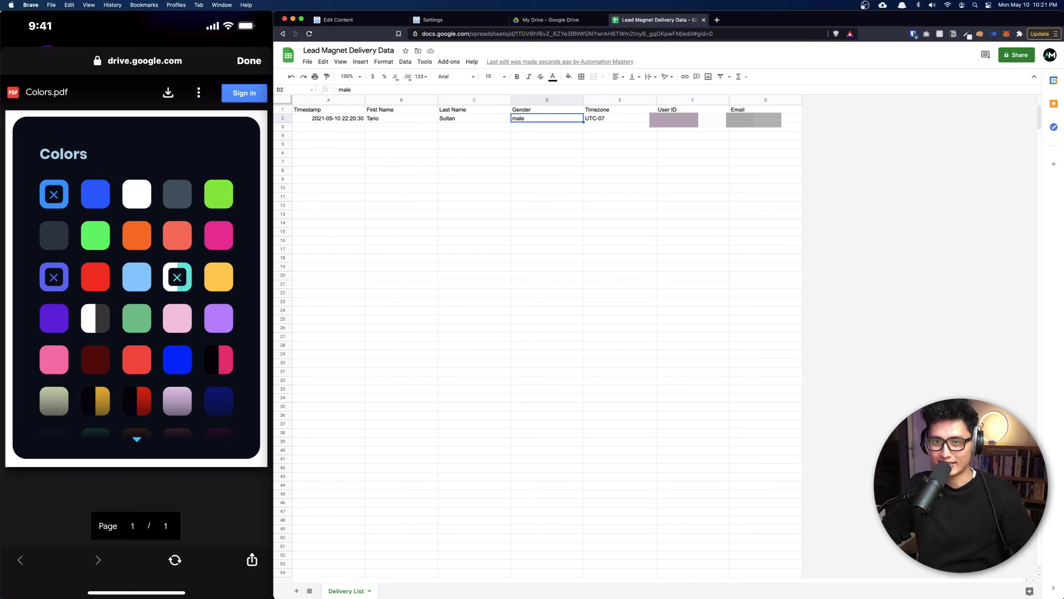
click(763, 122)
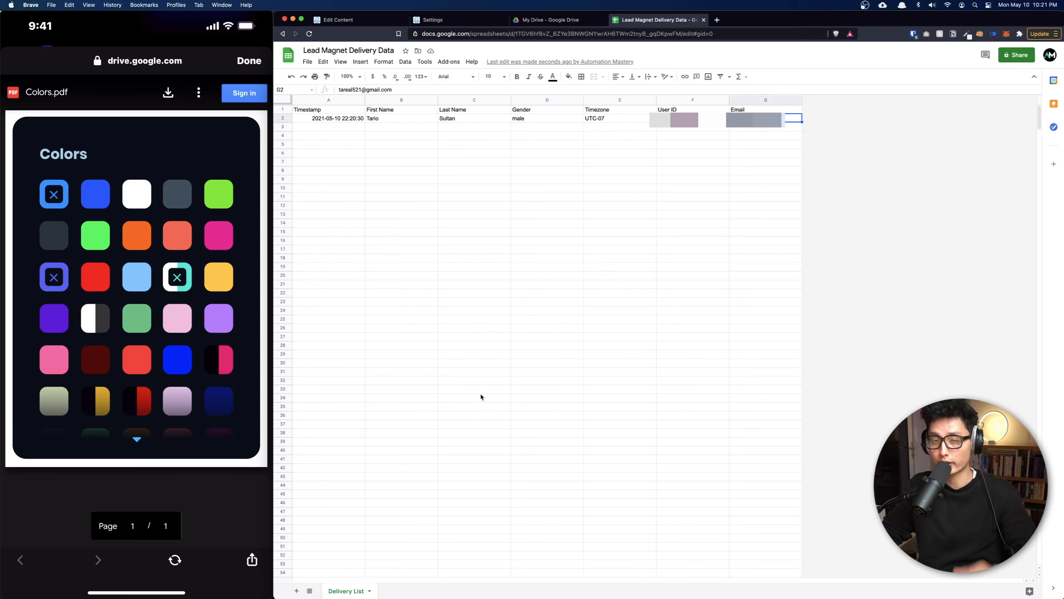
click(470, 20)
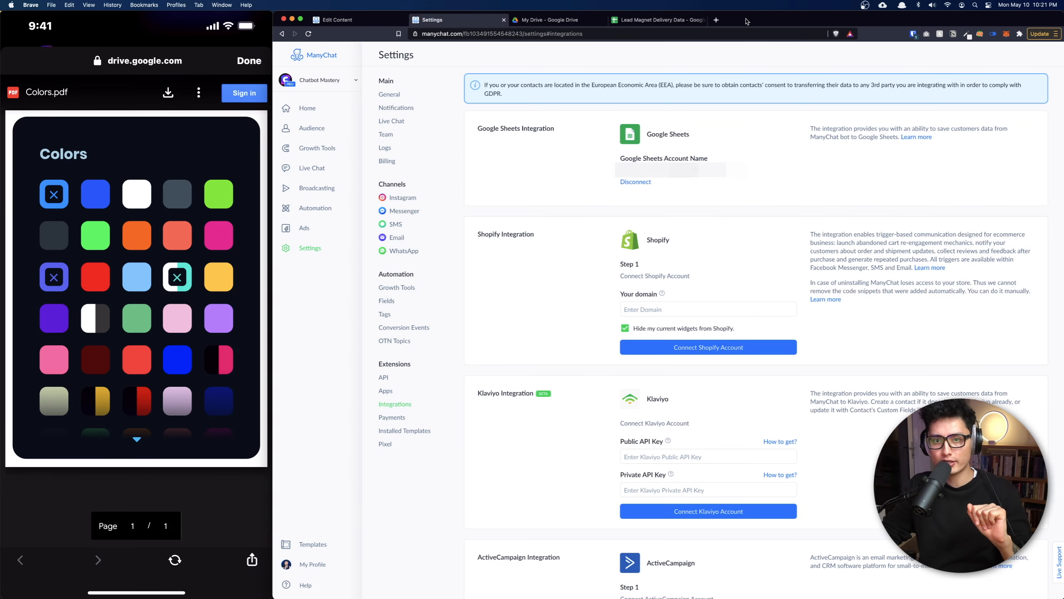
double_click(745, 21)
From Condition #1's no-match branch, add a new Facebook message asking the contact to confirm their full name.
click(102, 20)
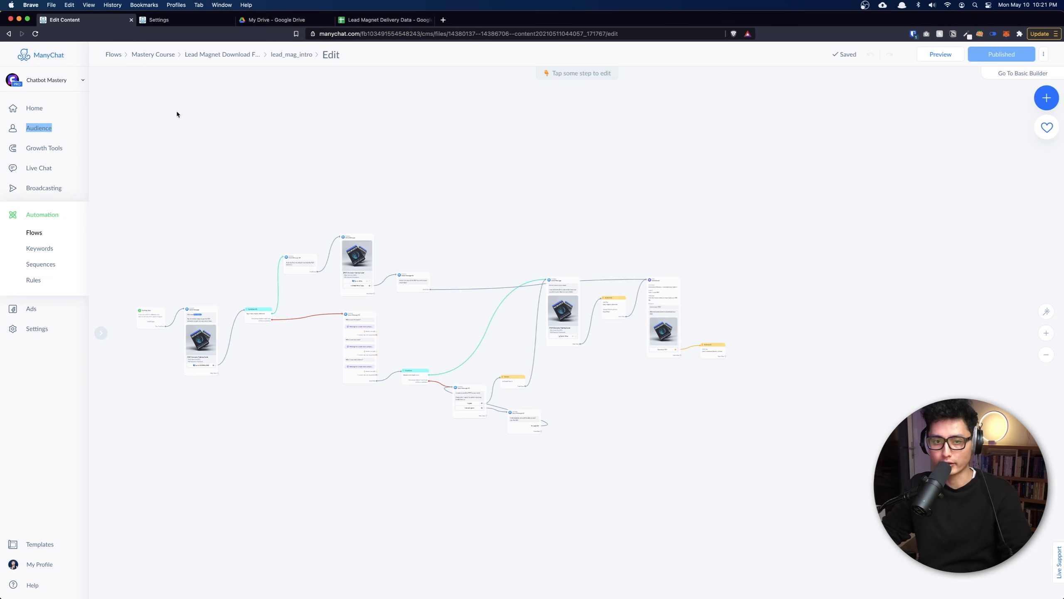
scroll(242, 443, up, 10)
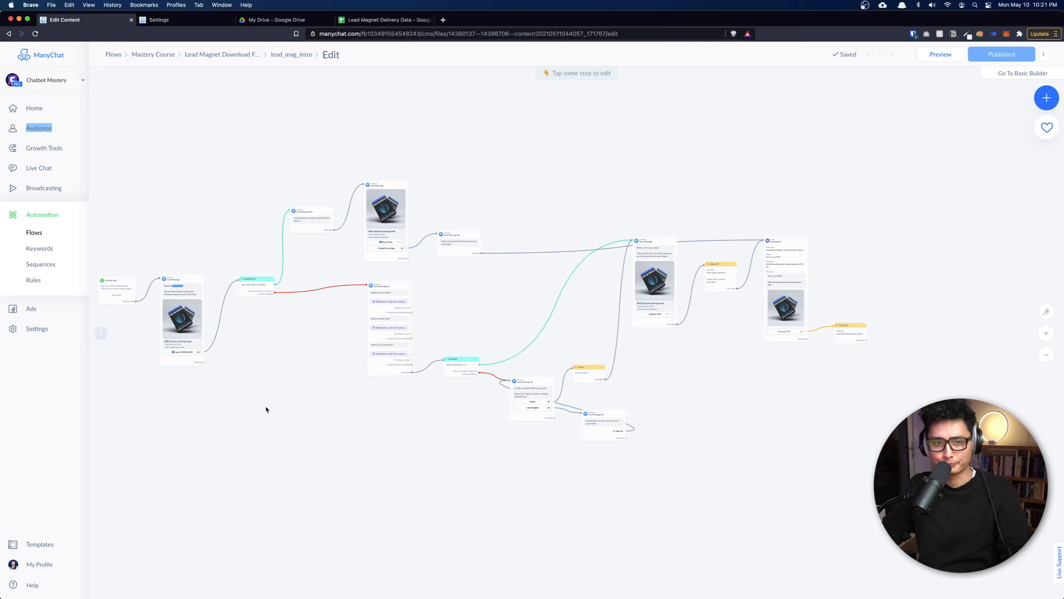
scroll(509, 285, up, 5)
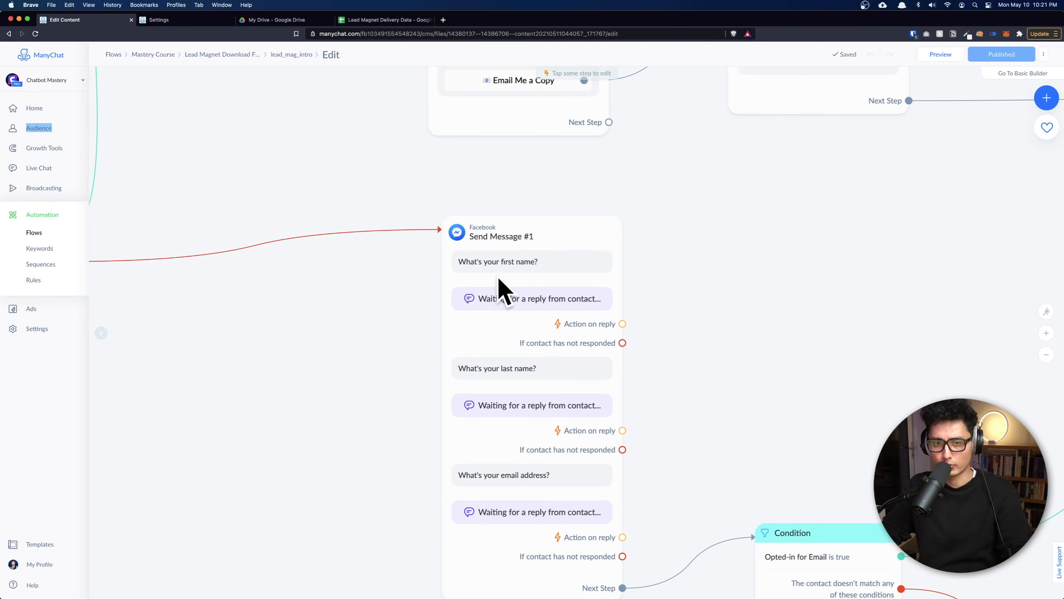
drag(310, 375, 427, 213)
scroll(427, 214, up, 2)
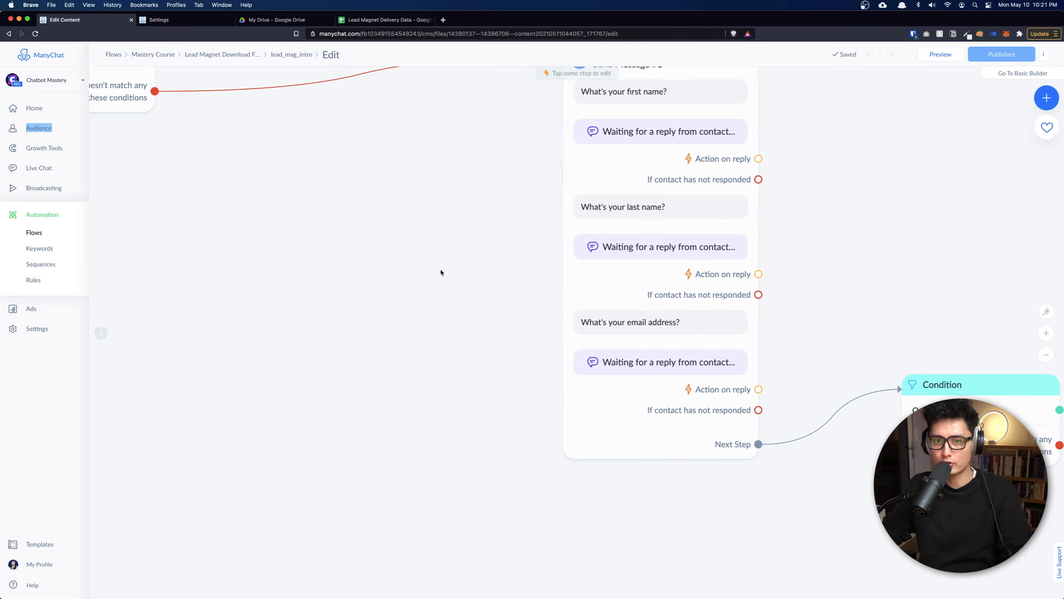
scroll(441, 269, down, 3)
click(571, 162)
scroll(590, 167, left, 5)
click(407, 138)
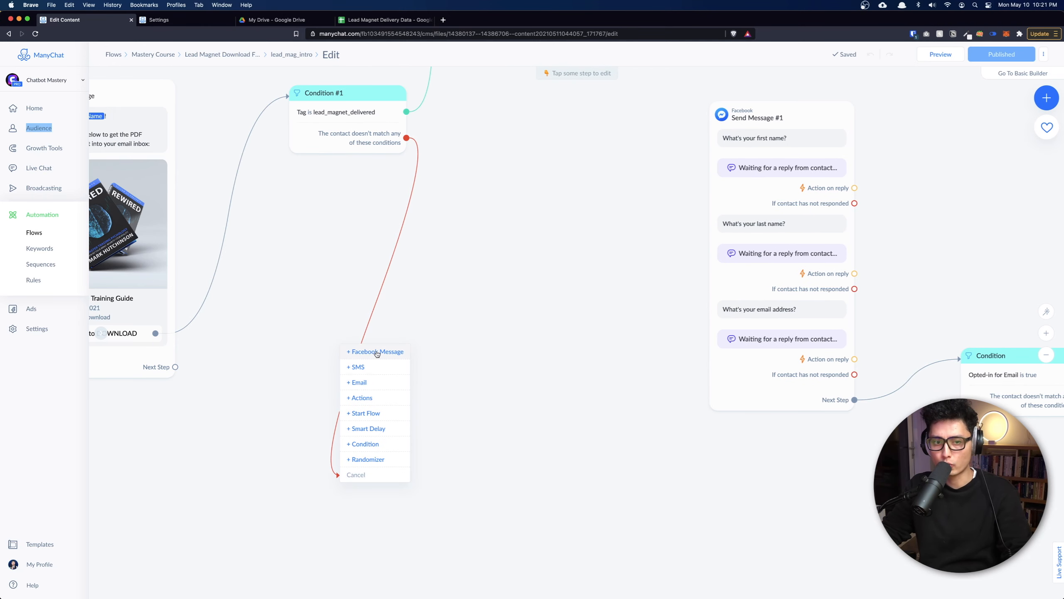
click(377, 351)
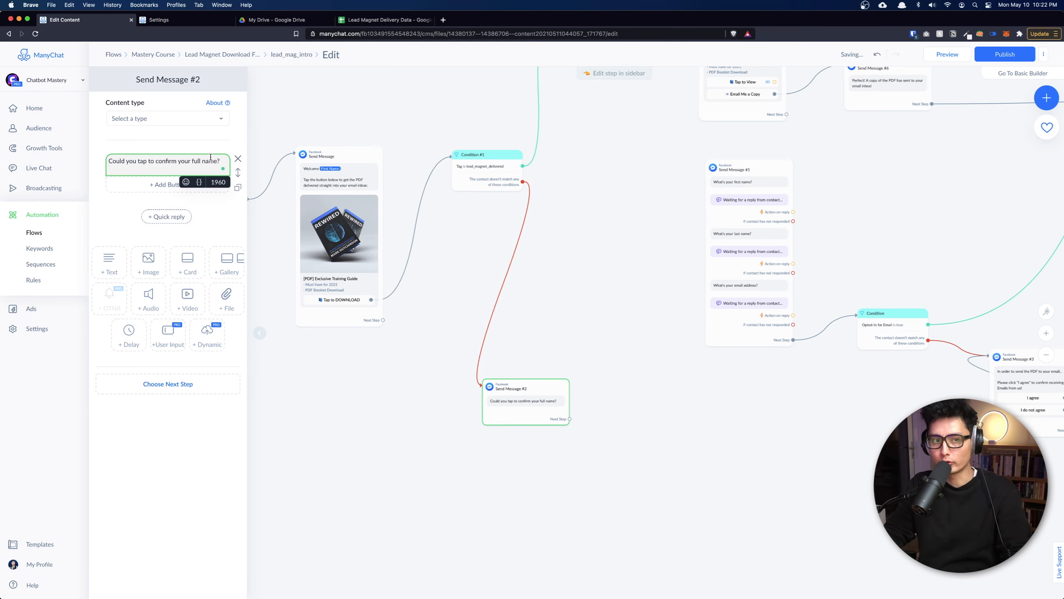
click(216, 229)
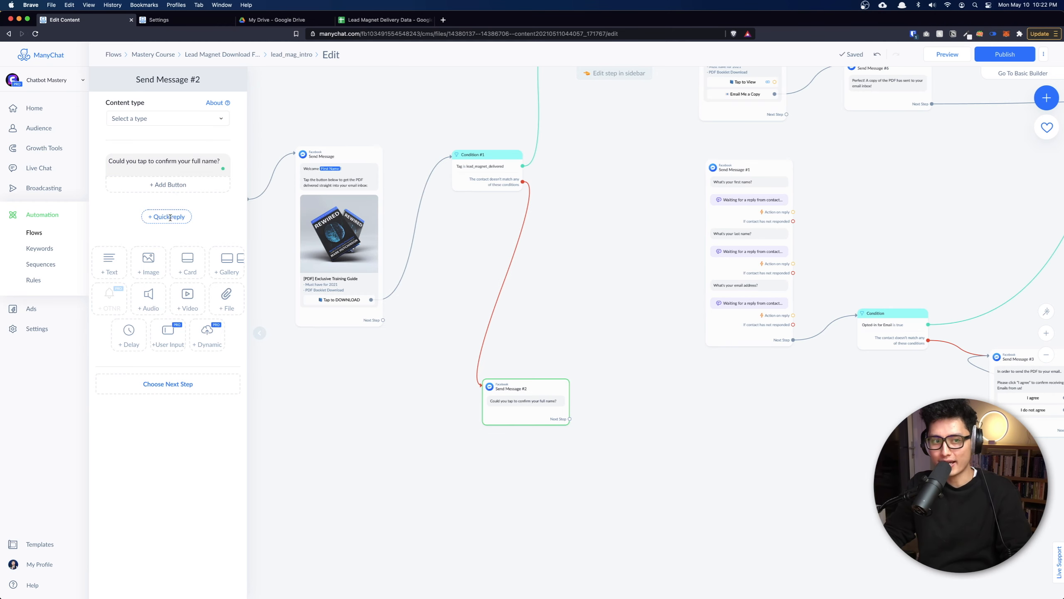
Add quick replies using the {} Full Name variable and 'Other Name', then branch from Other Name.
click(170, 217)
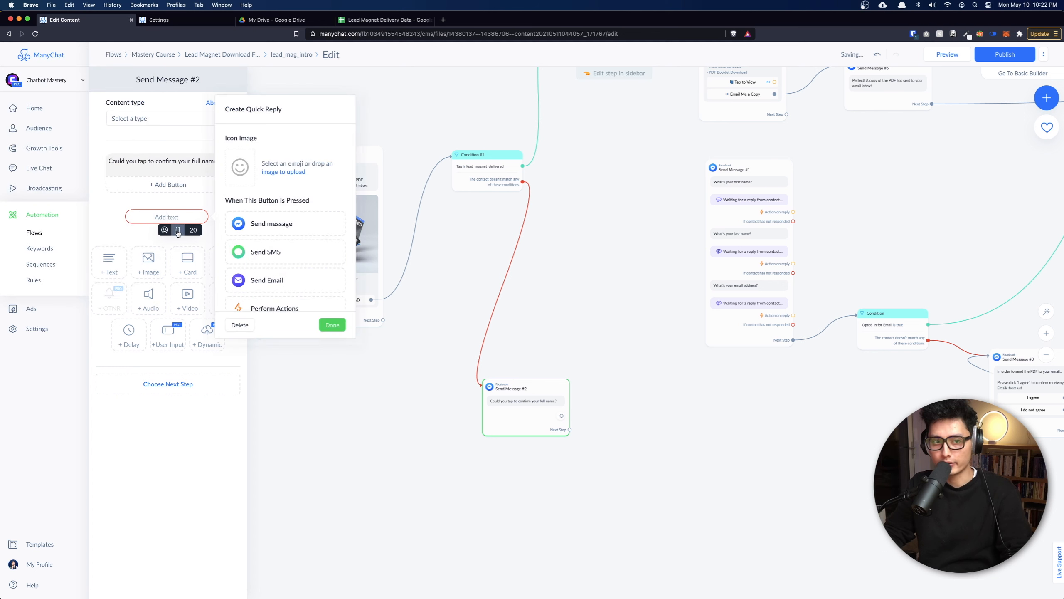
click(178, 231)
click(170, 244)
text(full)
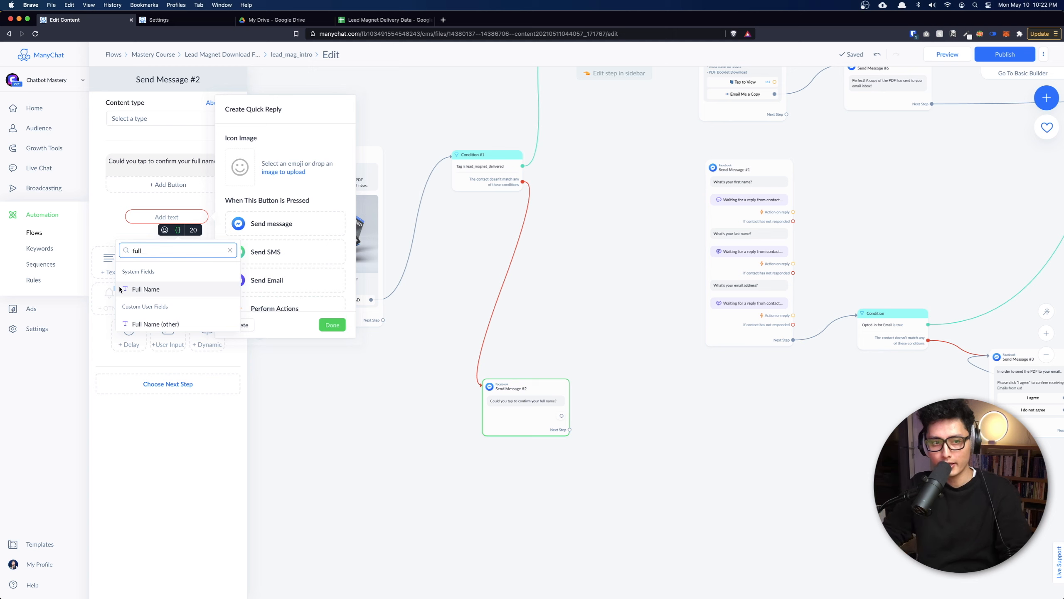
click(147, 289)
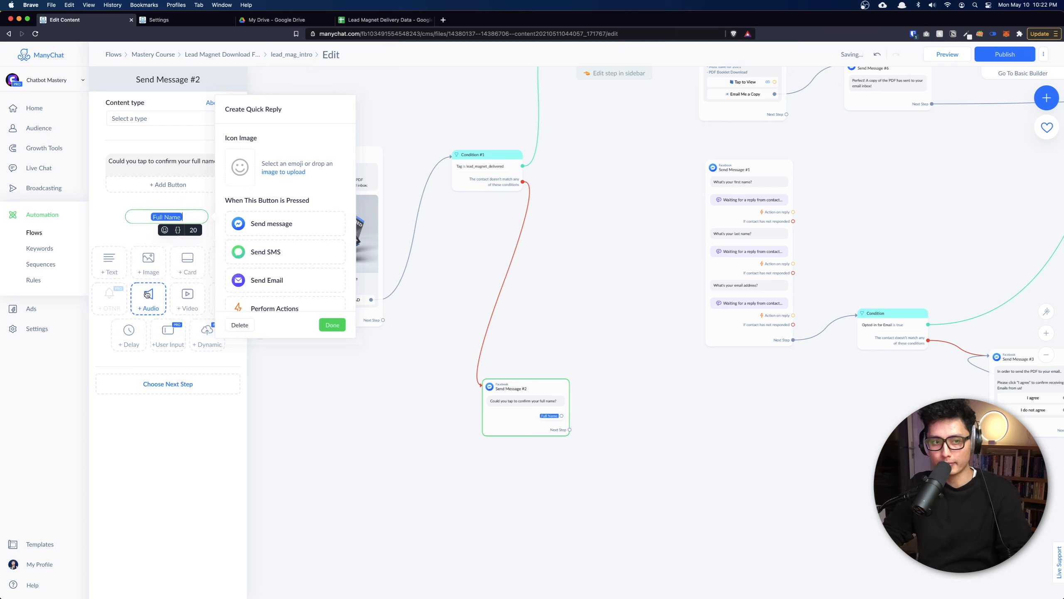
click(105, 232)
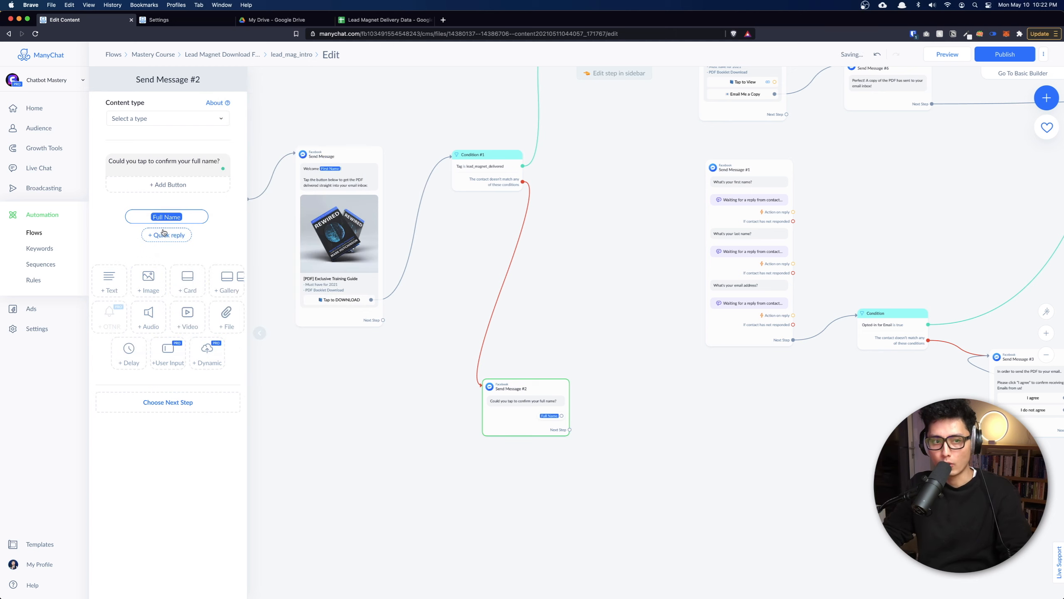
click(161, 234)
text(Other Name)
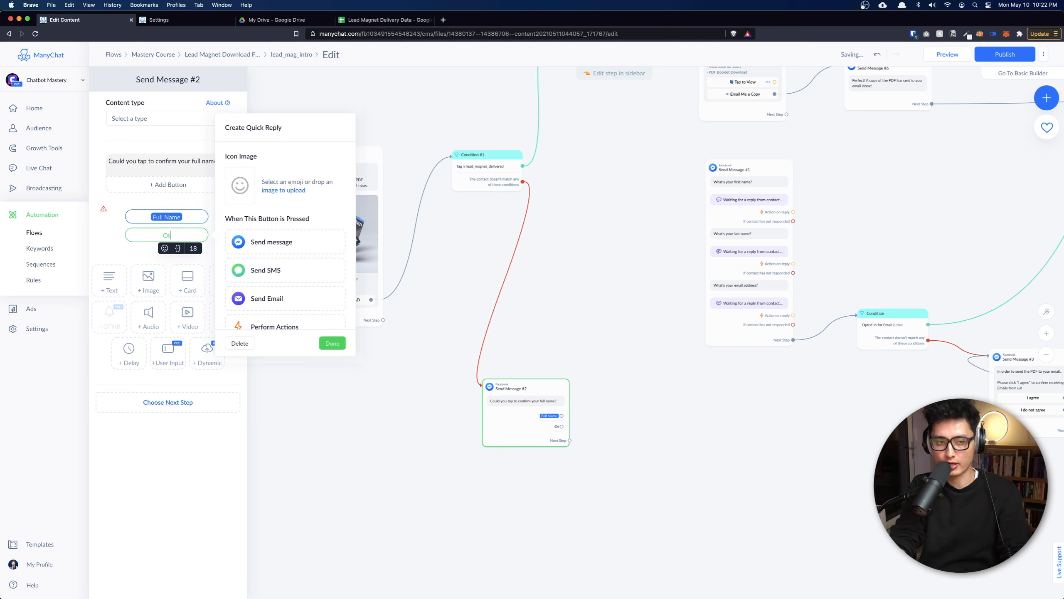
click(123, 248)
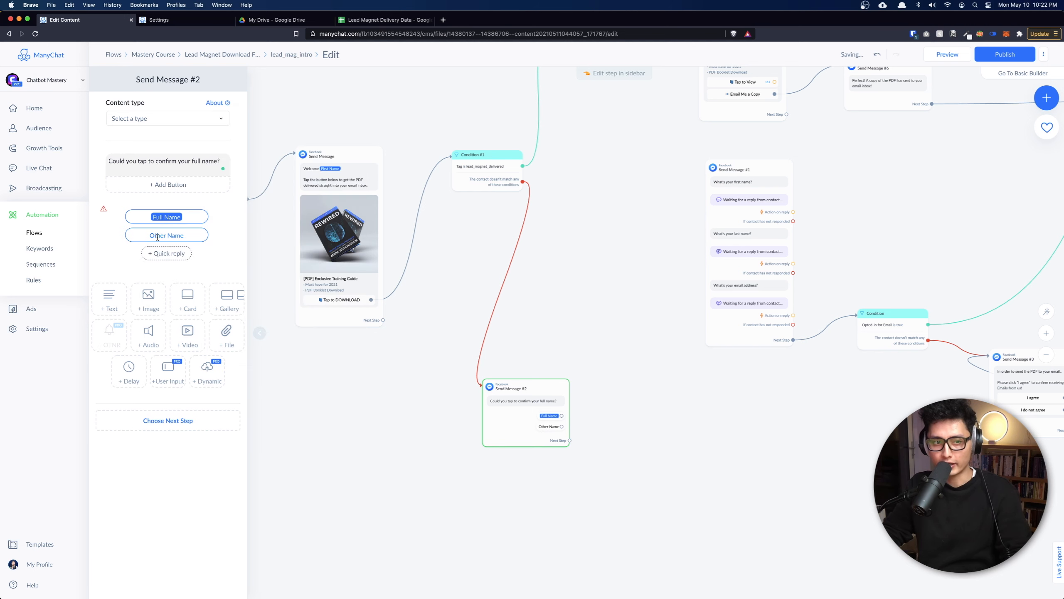
drag(562, 426, 602, 481)
Add a new message after Other Name with a Text user-input question saved to Full Name (other).
click(631, 358)
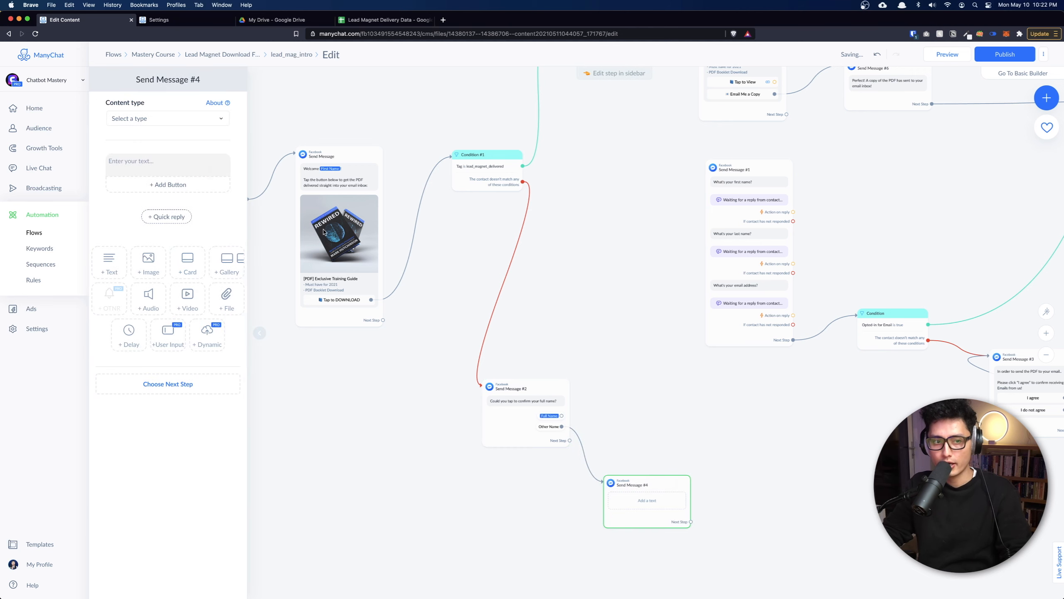
click(164, 345)
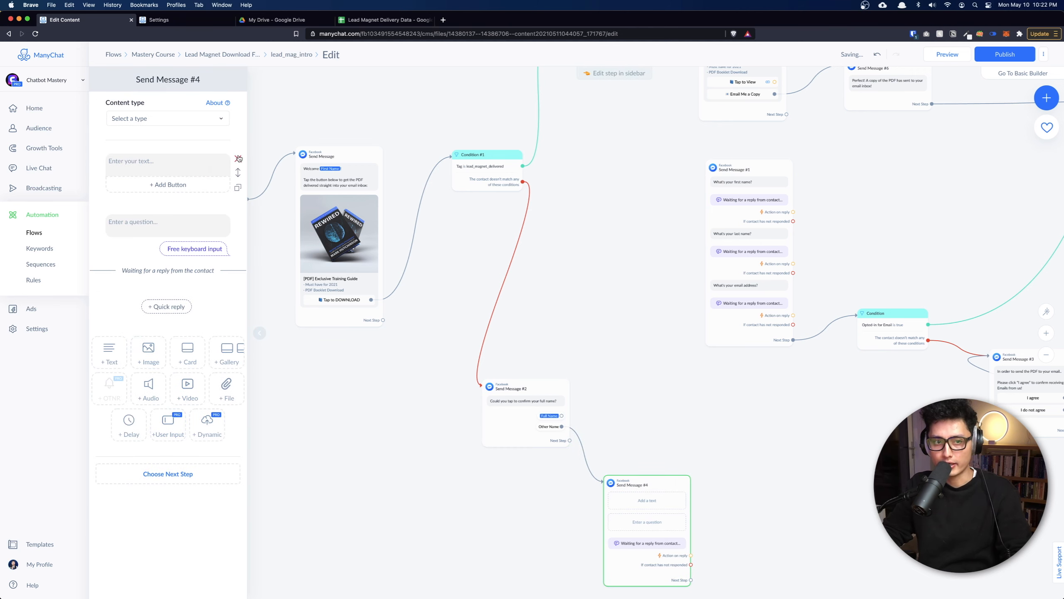
click(238, 159)
click(164, 169)
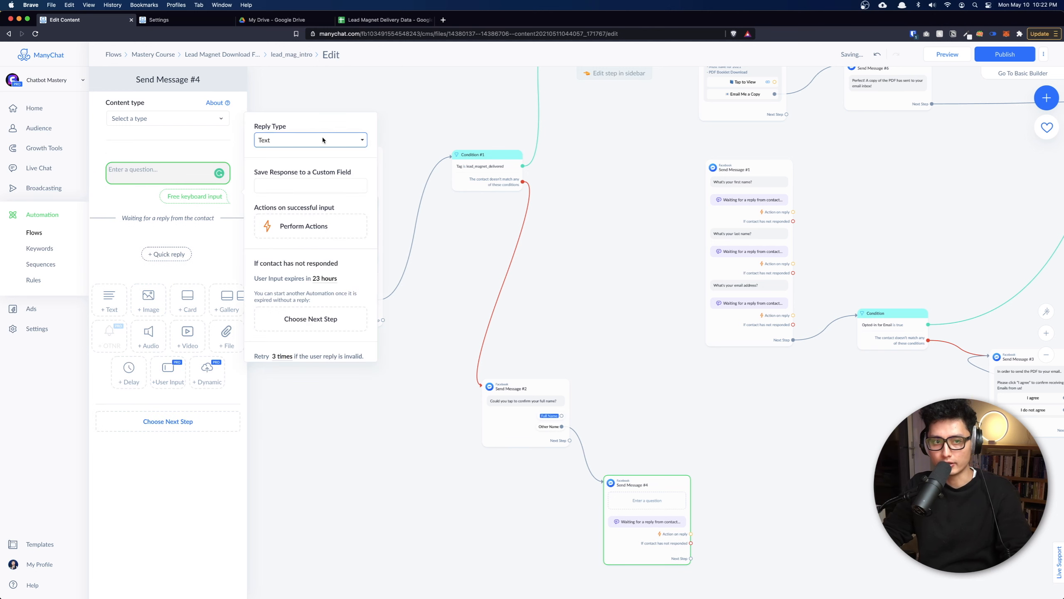
click(322, 140)
click(280, 141)
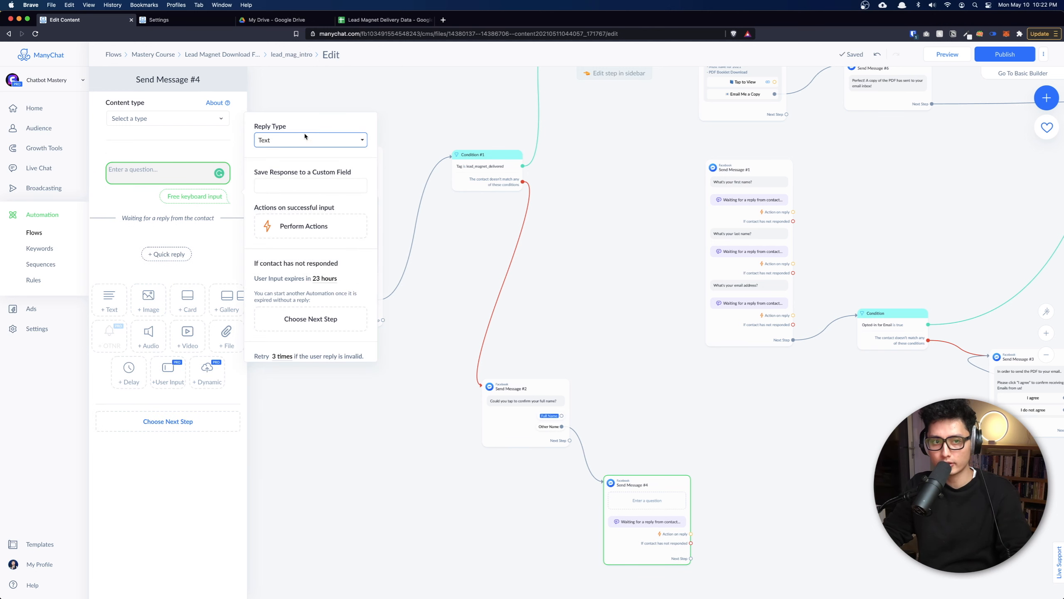
click(279, 184)
text(full)
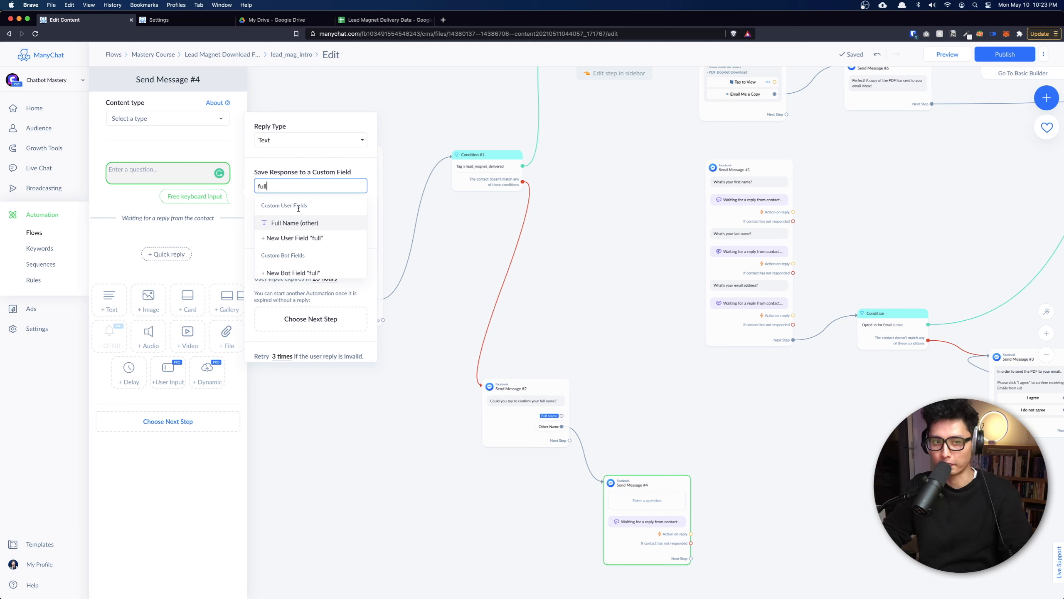
click(295, 224)
click(157, 173)
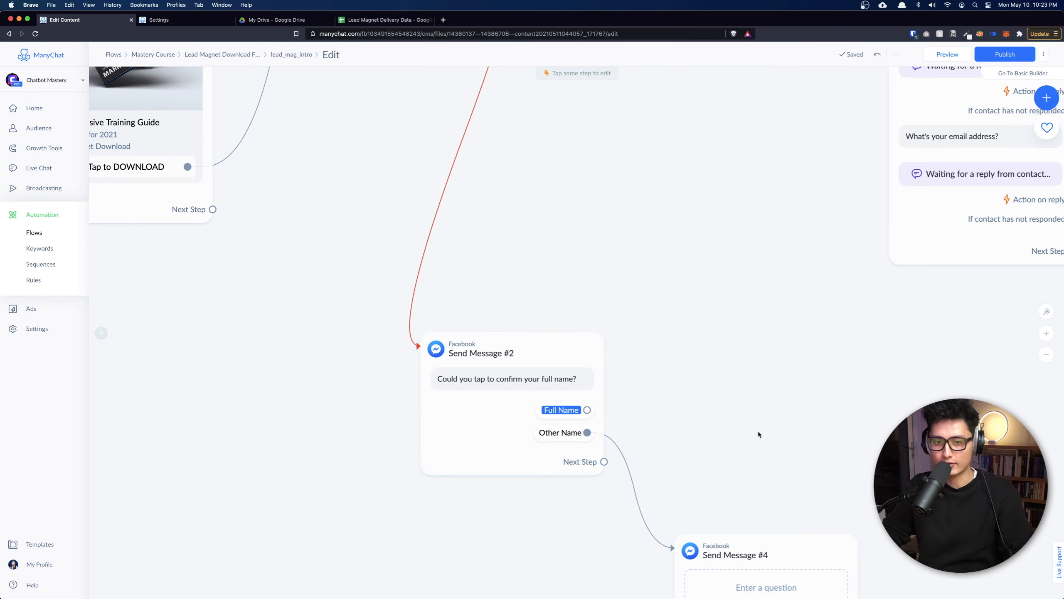
Connect Condition #1's no-match branch to Send Message #1.
drag(758, 432, 735, 331)
scroll(534, 308, up, 2)
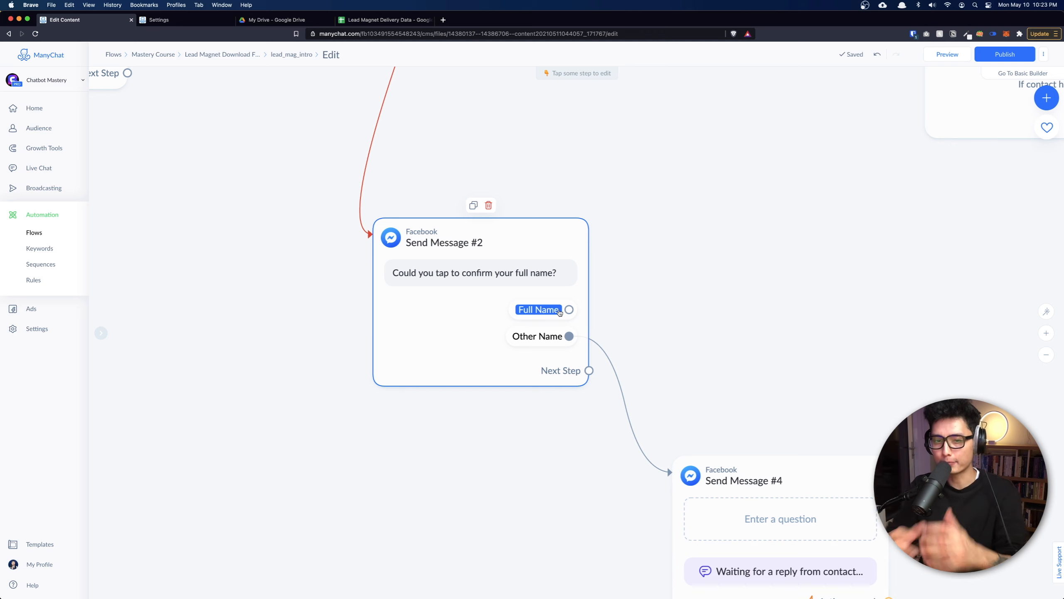
scroll(664, 397, down, 1)
scroll(663, 398, down, 5)
drag(555, 232, 712, 231)
scroll(484, 391, up, 3)
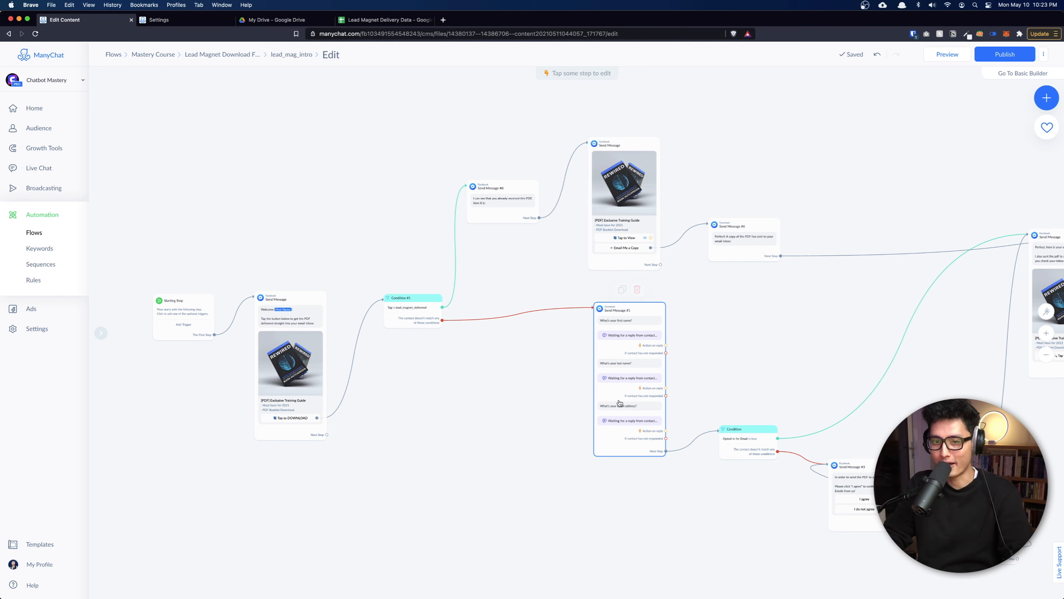
scroll(443, 412, down, 5)
scroll(389, 272, right, 5)
scroll(380, 429, down, 2)
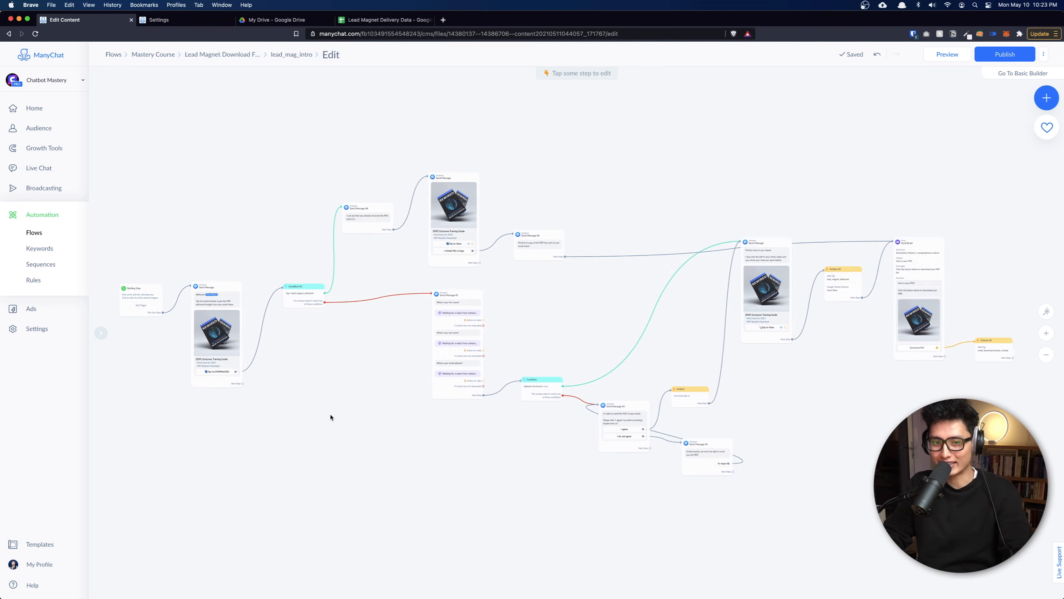
scroll(784, 394, left, 3)
scroll(783, 394, down, 1)
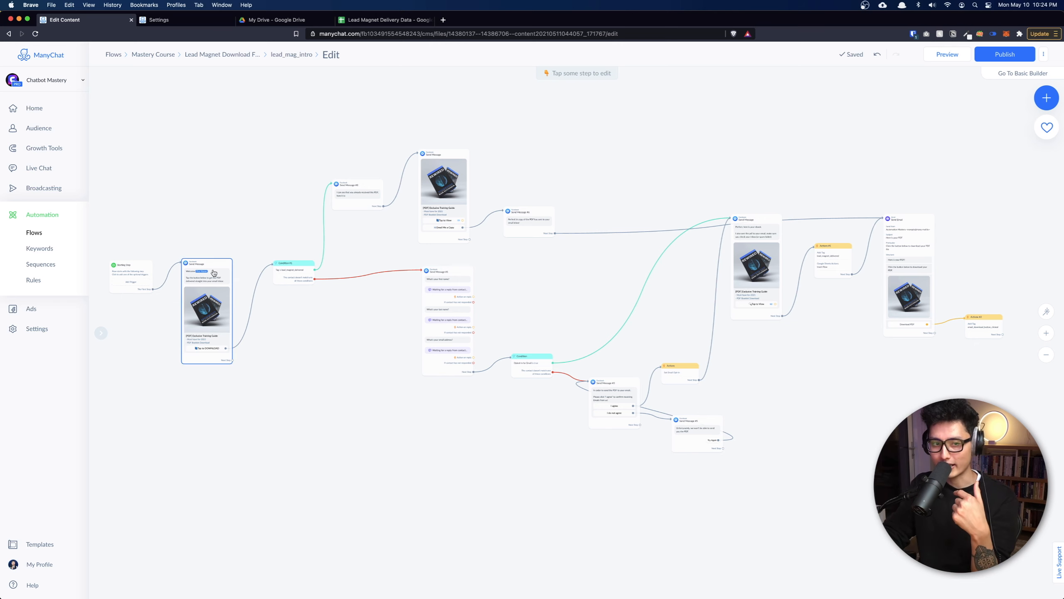
drag(277, 450, 492, 454)
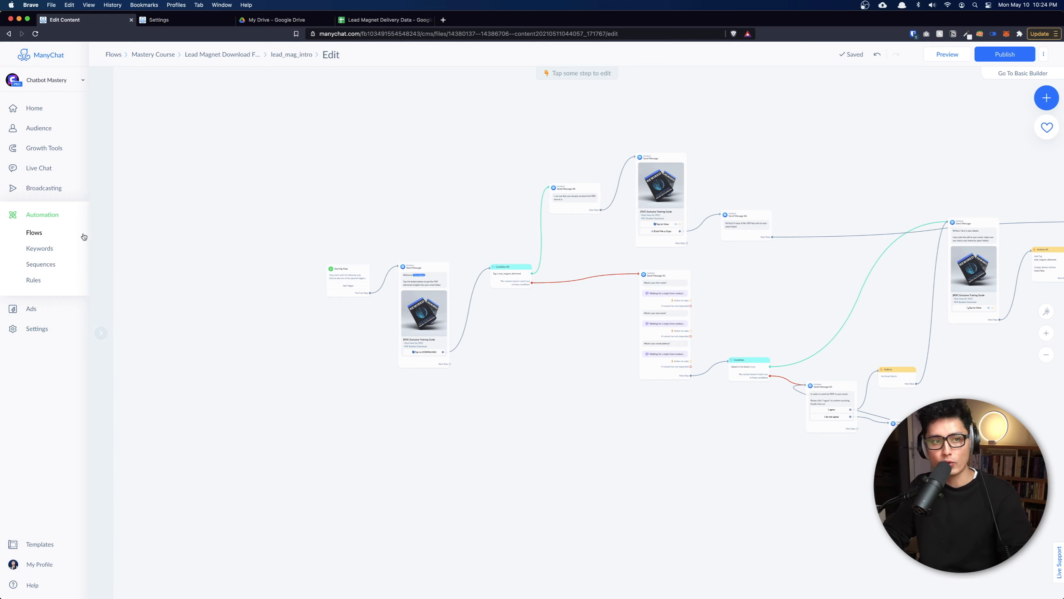
Open Growth Tools in a new browser tab, then return to the flow's Starting Step.
right_click(46, 150)
click(53, 155)
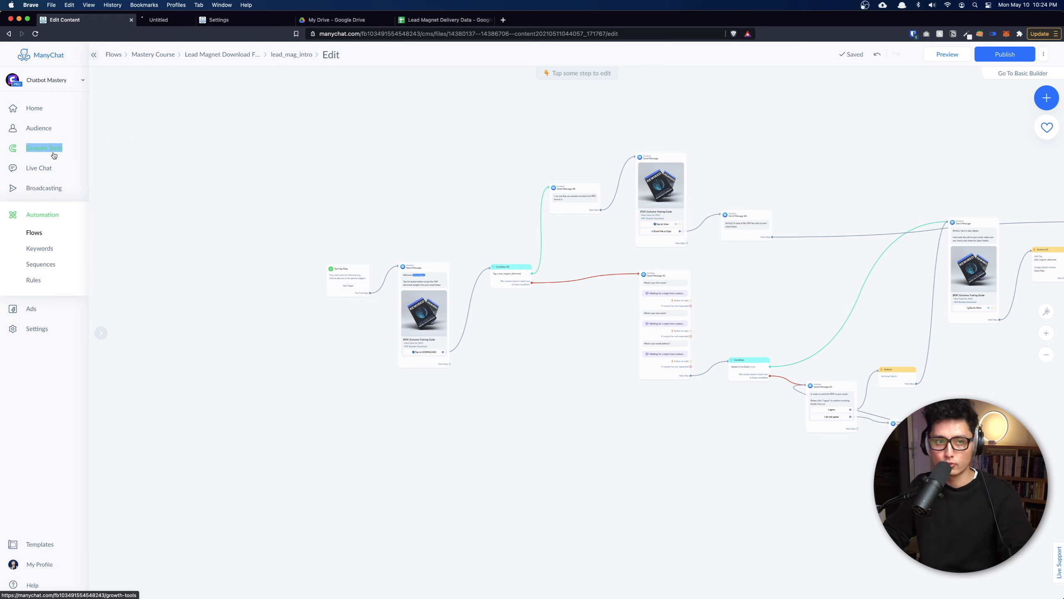
key(ctrl+Tab)
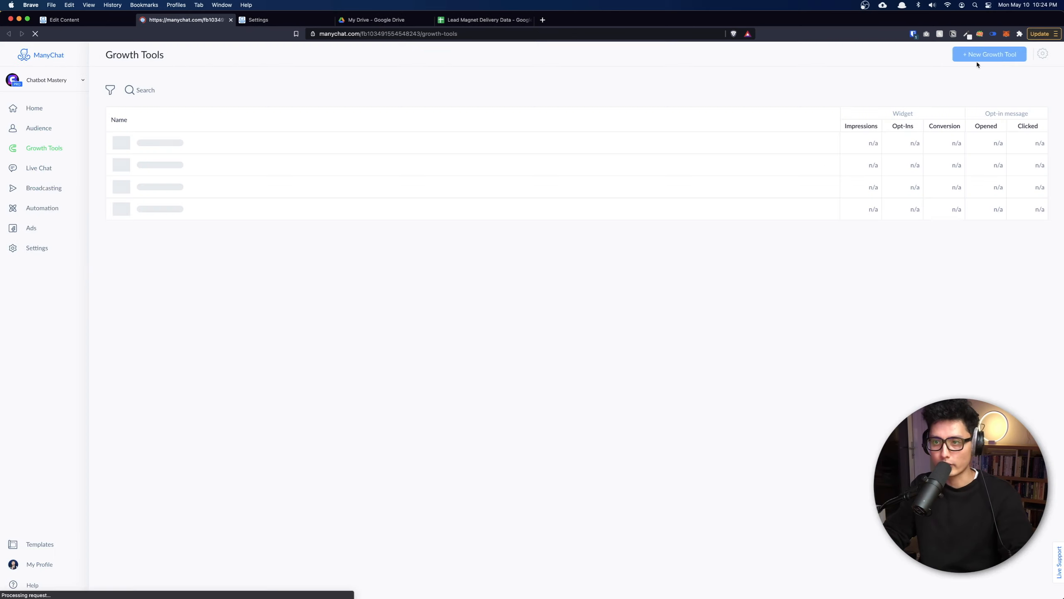
key(ctrl+shift+Tab)
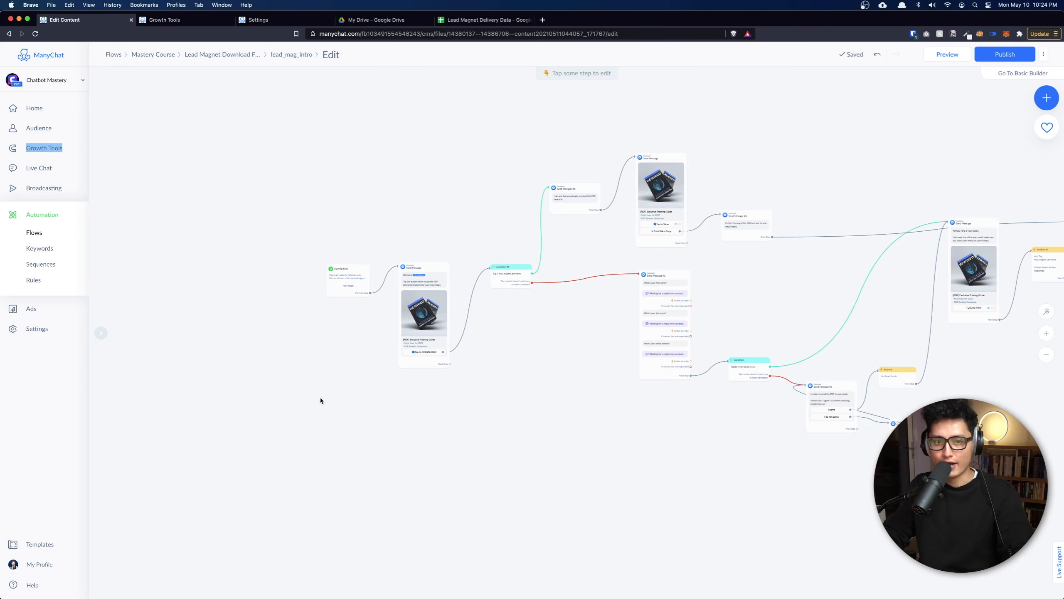
drag(356, 456, 470, 467)
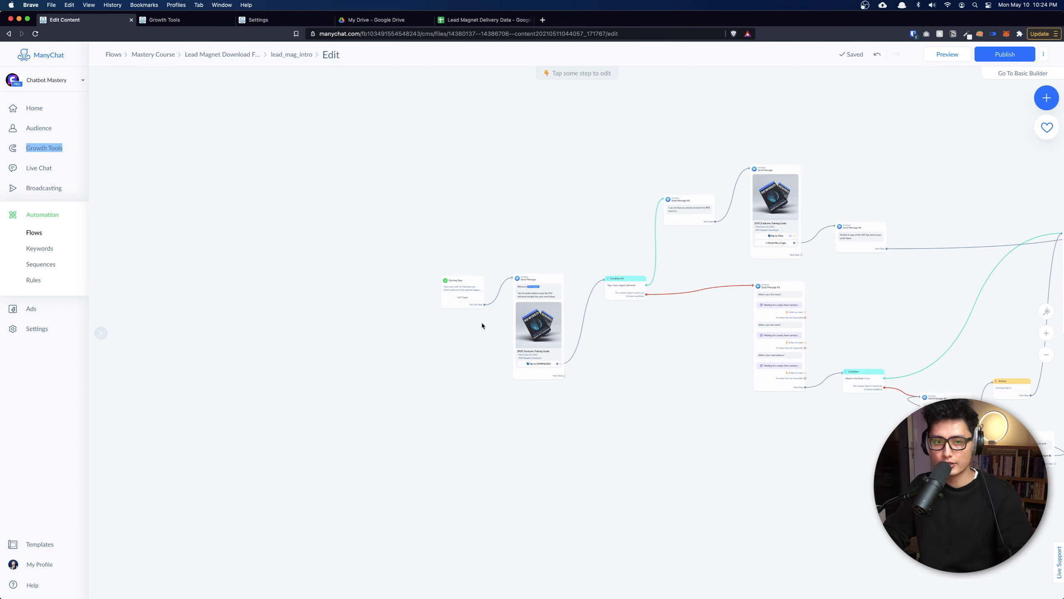
scroll(457, 293, up, 3)
scroll(458, 293, up, 4)
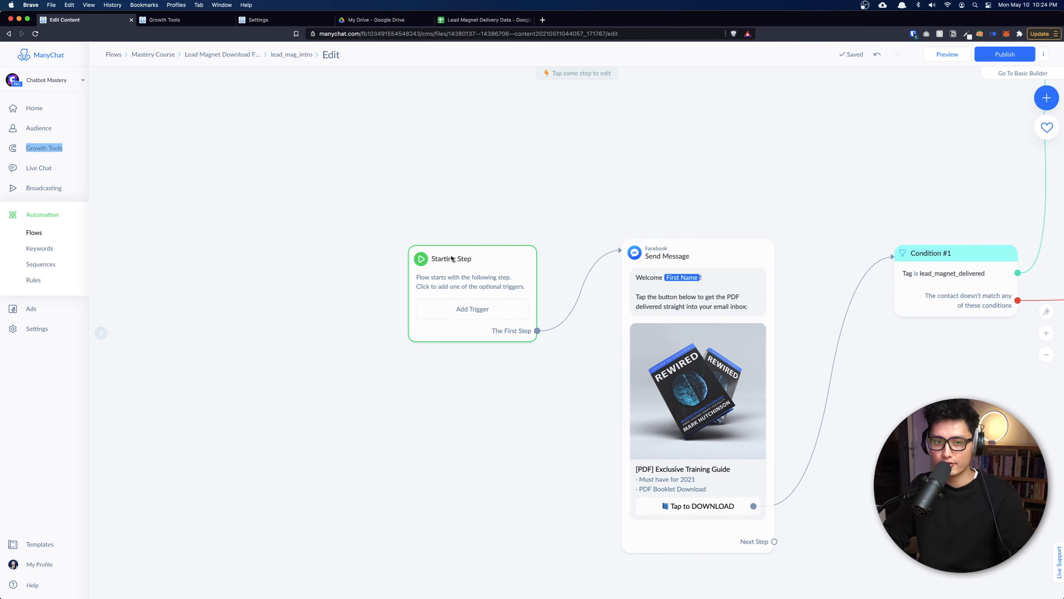
Add a Messenger Ref URL trigger to the Starting Step and name it Lead Magnet Delivery.
click(501, 313)
click(491, 68)
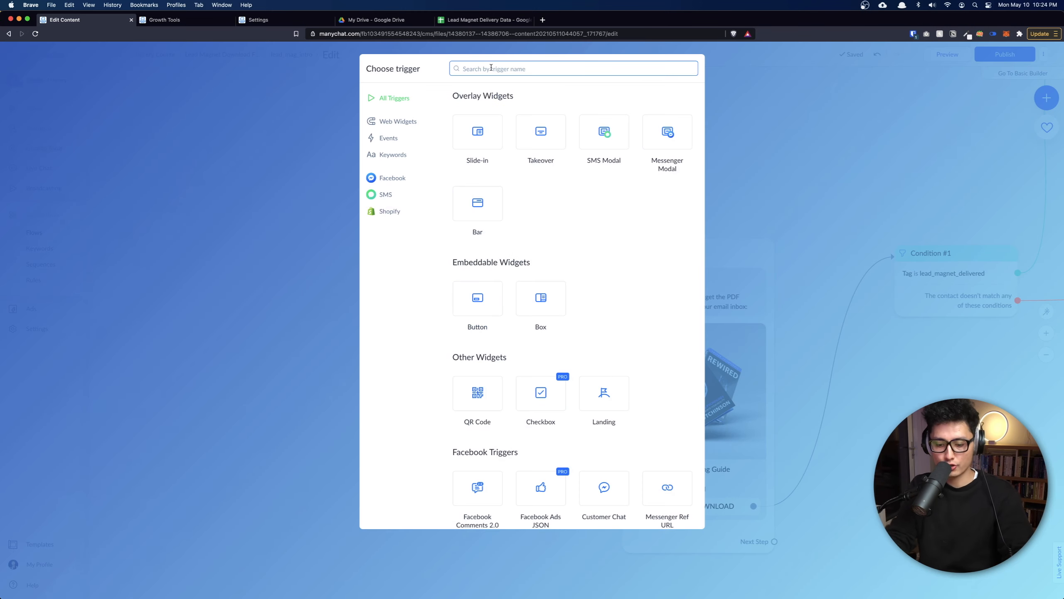
text(ref)
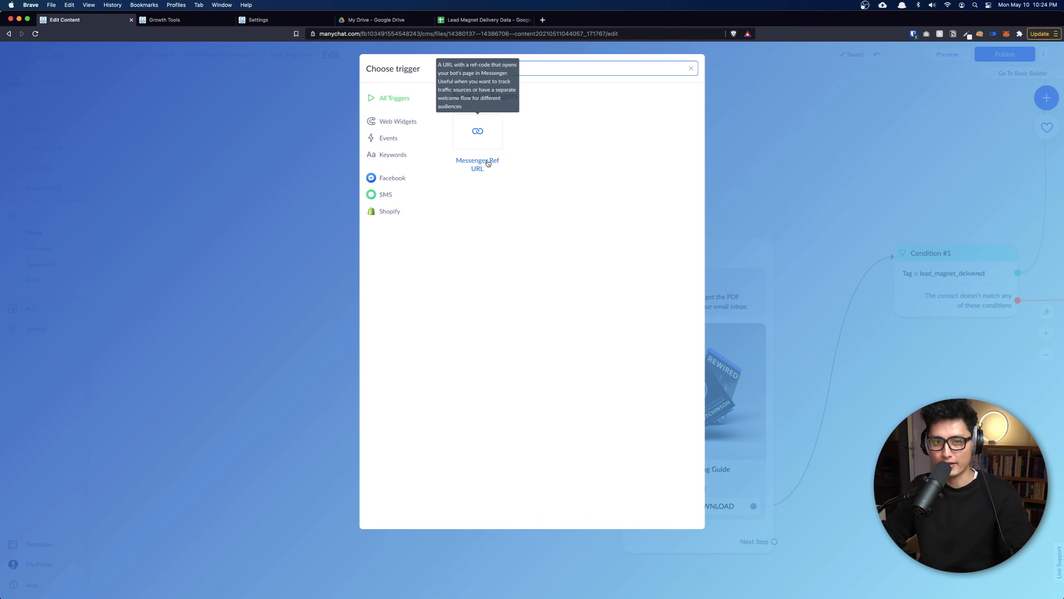
click(484, 140)
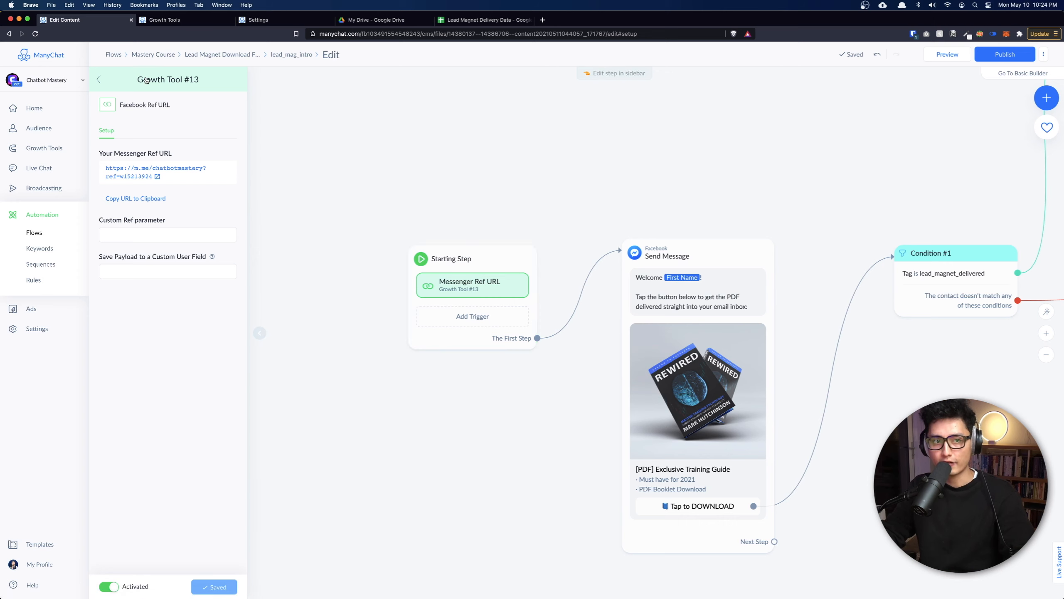
click(166, 79)
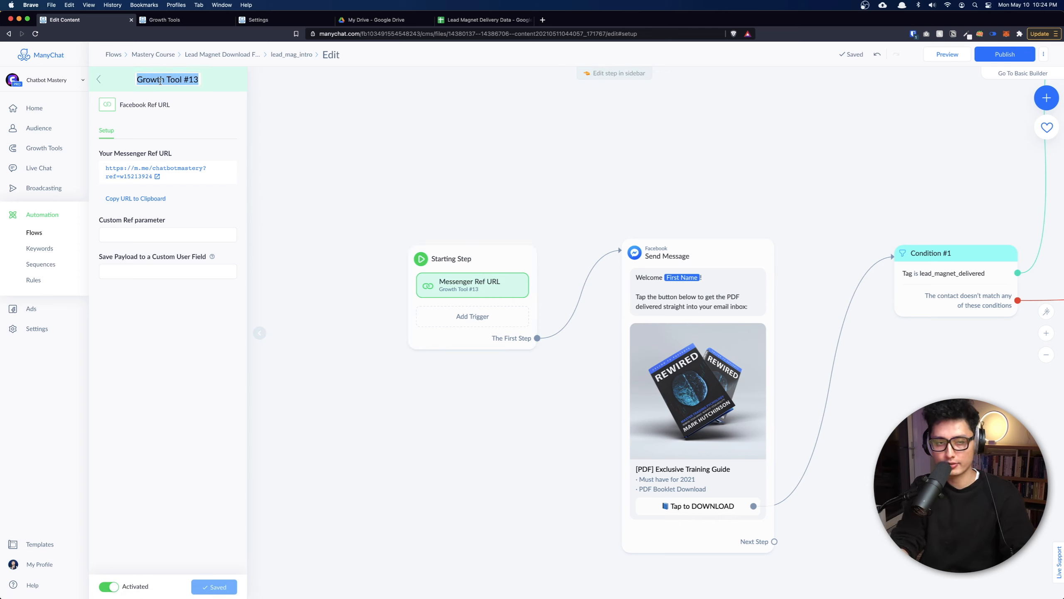
text(Lead Magnet Delivery)
key(Return)
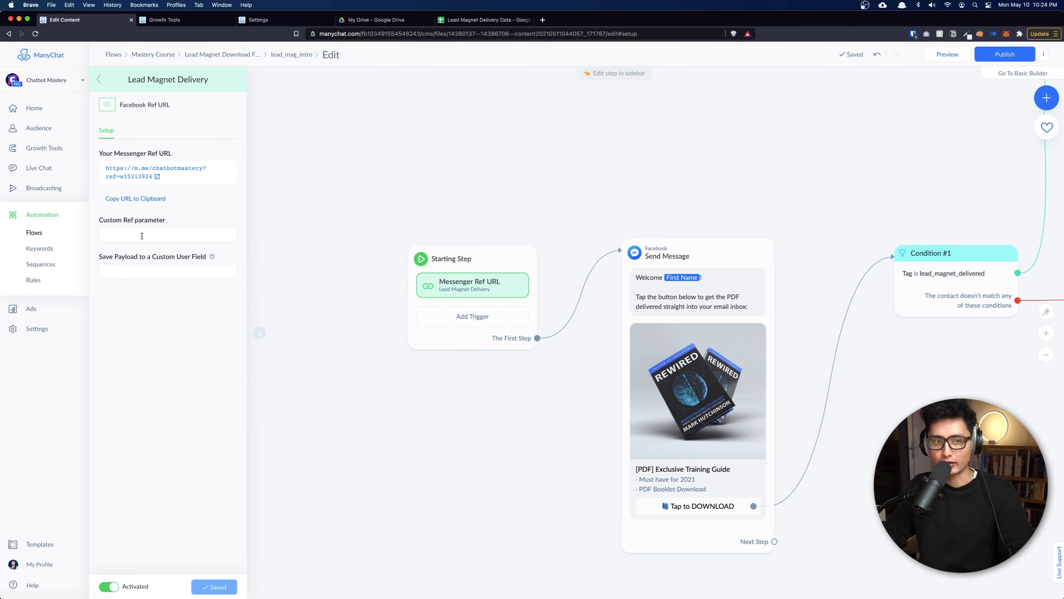
Set the Custom Ref parameter to ebookdownload, save the trigger, and copy its URL.
scroll(419, 337, up, 3)
click(445, 394)
text(ebookdownload)
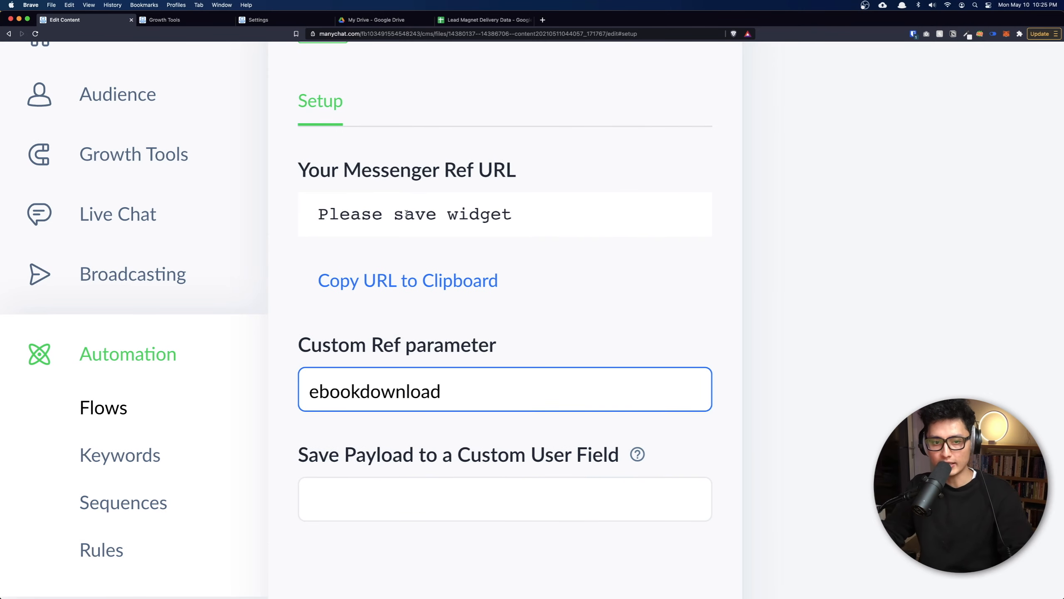
click(428, 314)
scroll(425, 313, down, 5)
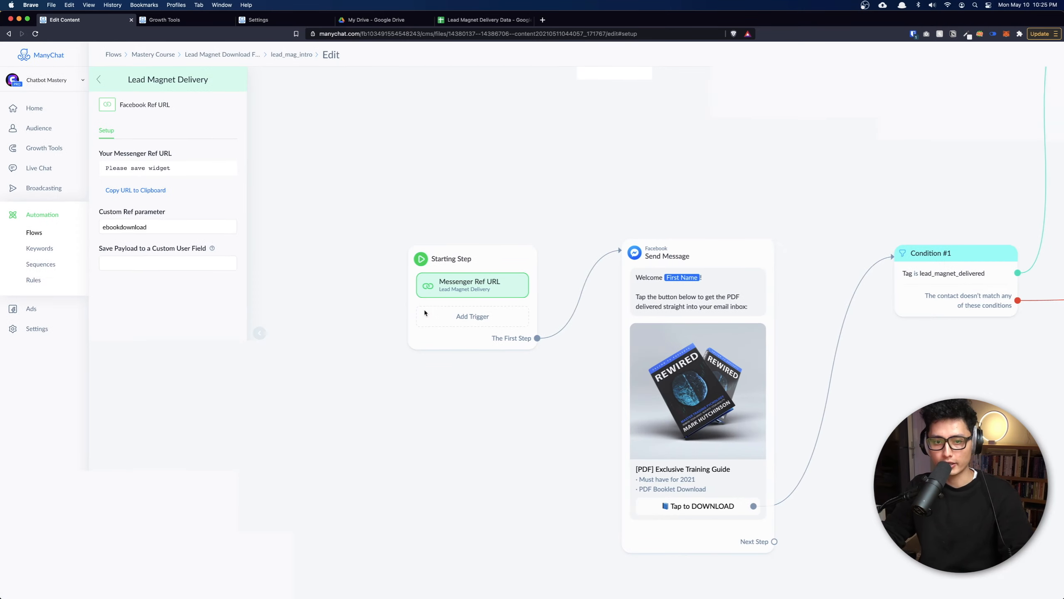
click(226, 583)
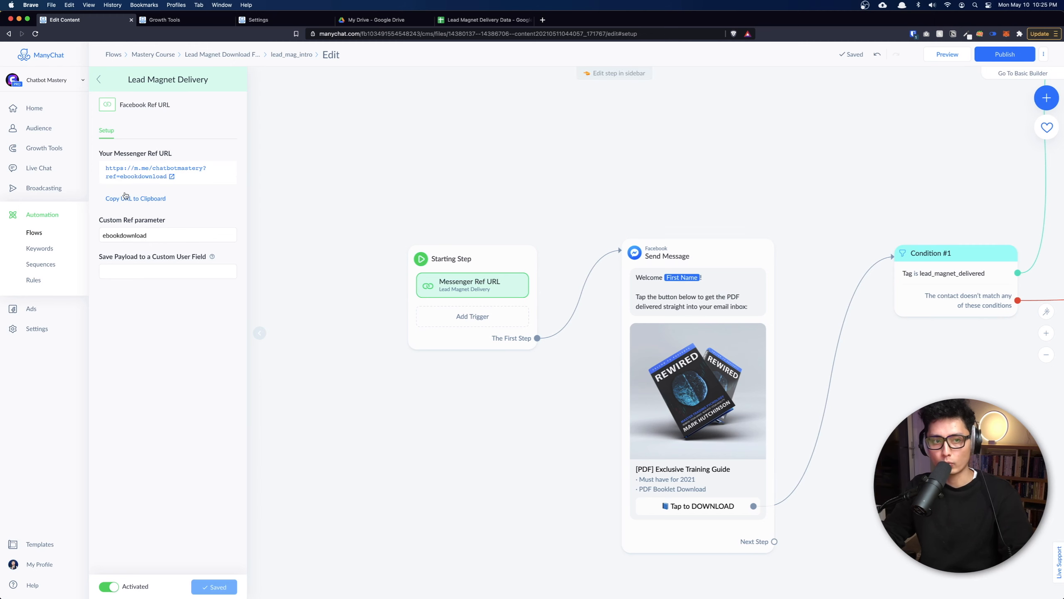
scroll(155, 177, up, 5)
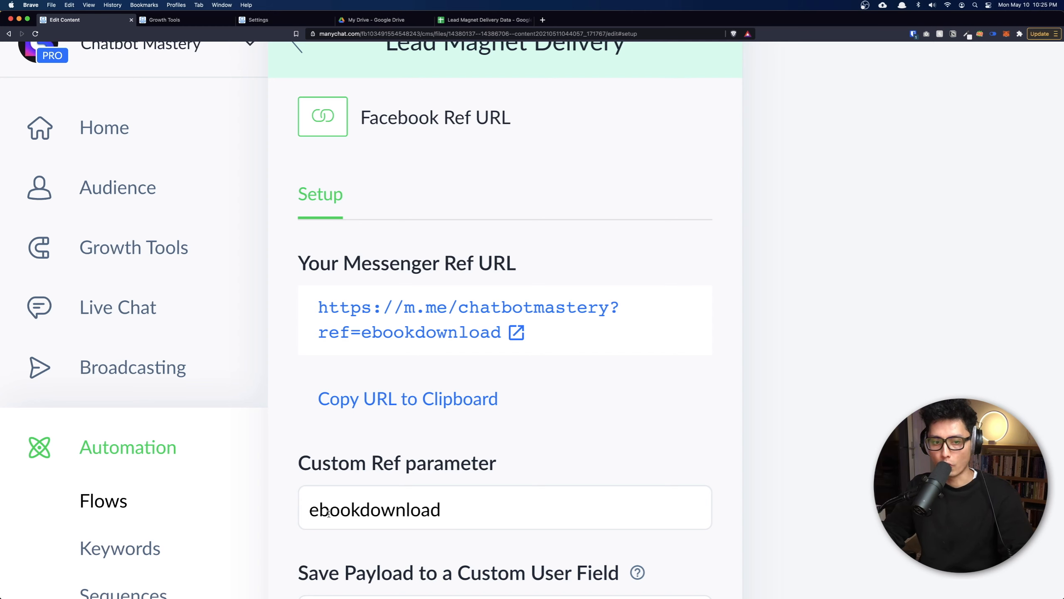
click(533, 380)
scroll(533, 380, down, 5)
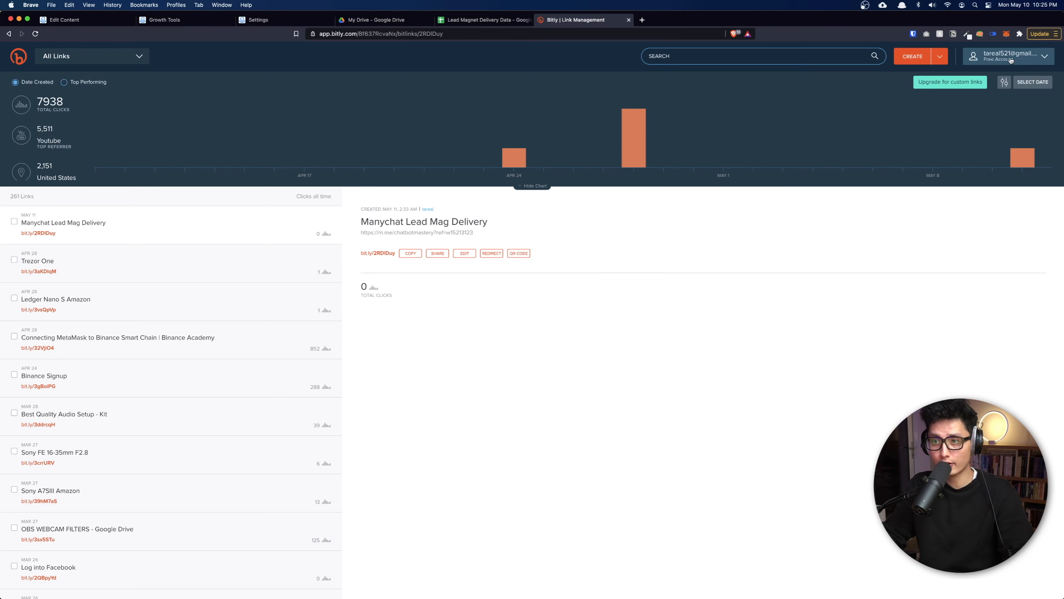
Create a Bitly short link from the pasted Messenger Ref URL, save its title, and copy it.
click(920, 58)
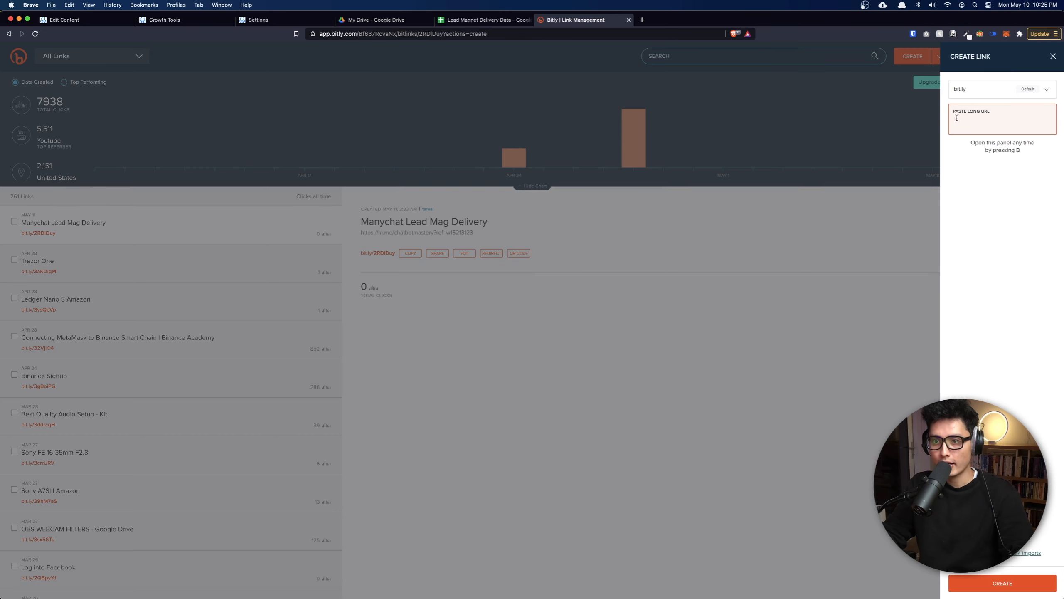
text(https://m.me/chatbotmastery?ref=ebookdownload)
key(Return)
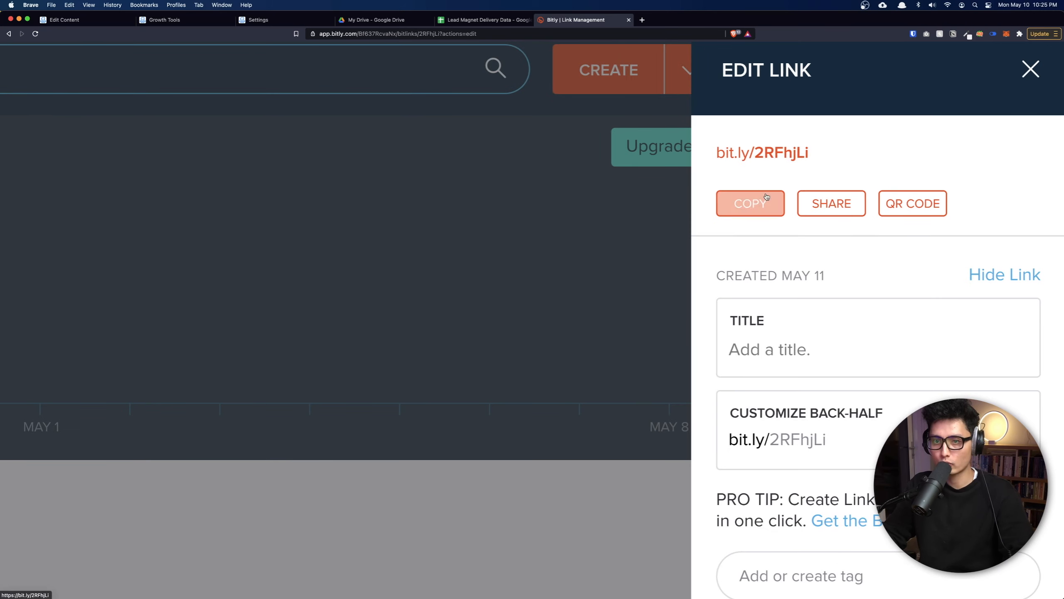
click(738, 197)
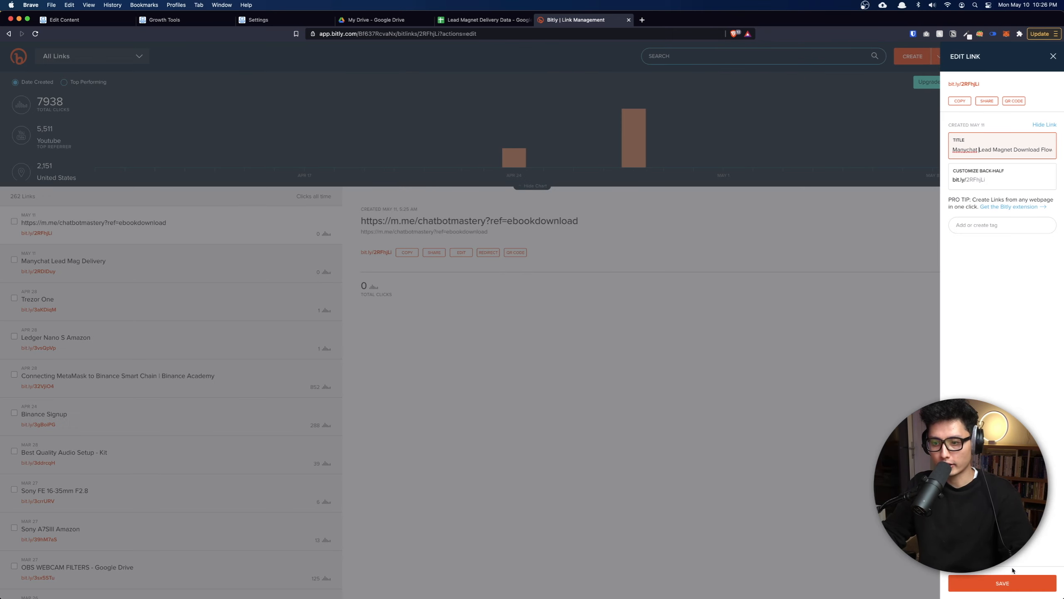
click(984, 585)
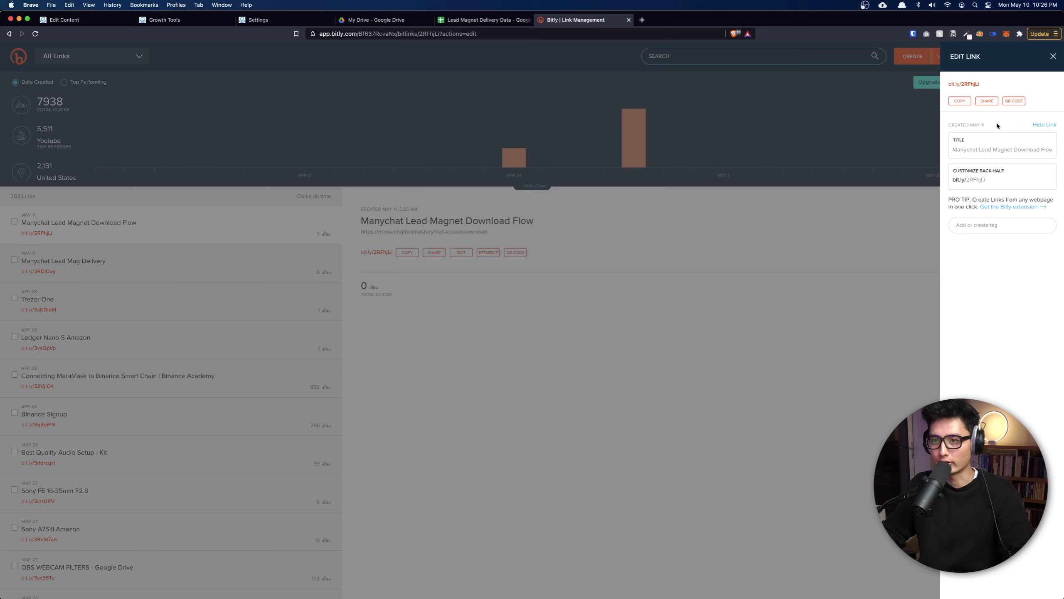
click(965, 102)
Paste the short link into system search to test it, then return to the ManyChat flow editor.
key(super+space)
key(super+v)
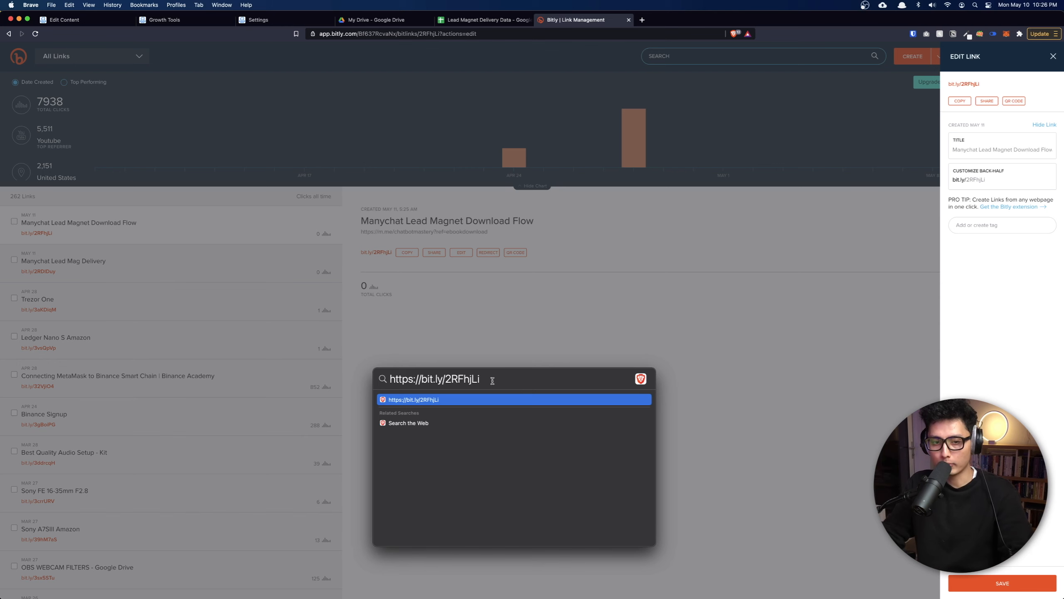
drag(497, 380, 529, 377)
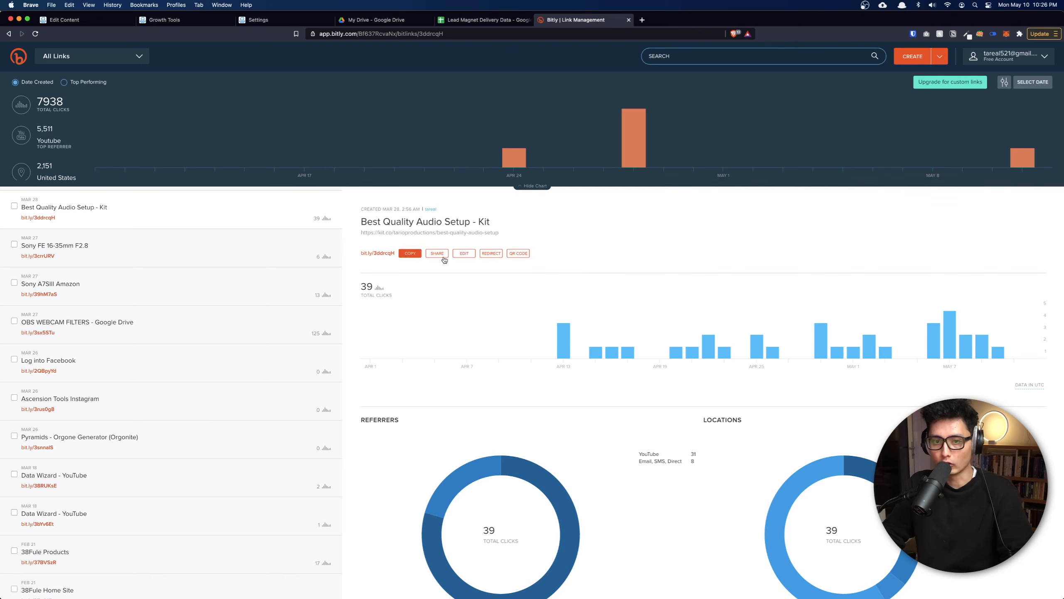
scroll(550, 394, down, 1)
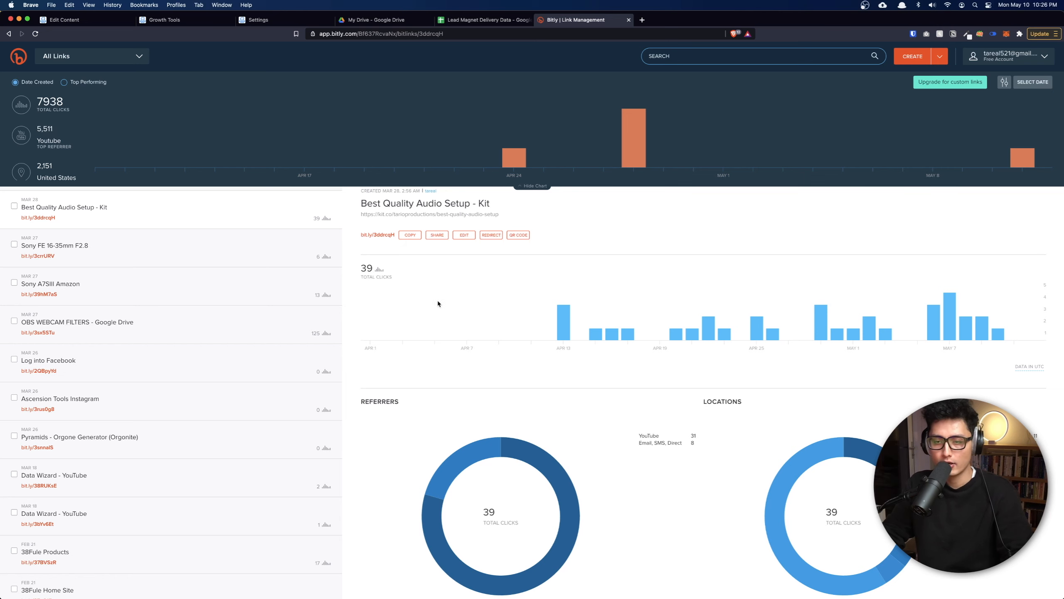
key(ctrl+Tab)
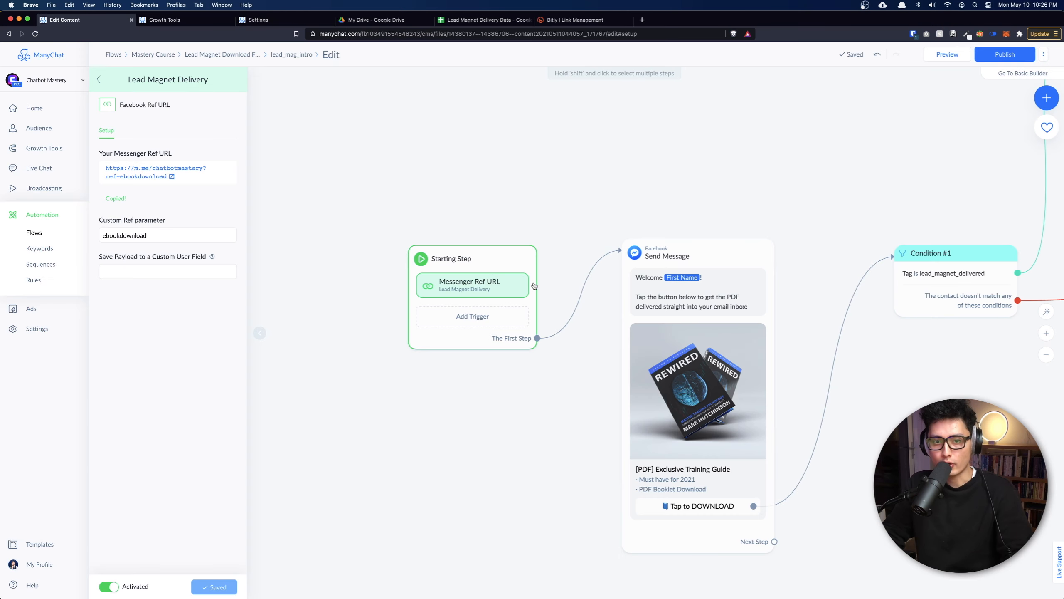
Select the Starting Step and publish the lead_mag_intro flow, then close the trigger settings.
scroll(611, 309, down, 5)
click(537, 297)
scroll(651, 218, right, 5)
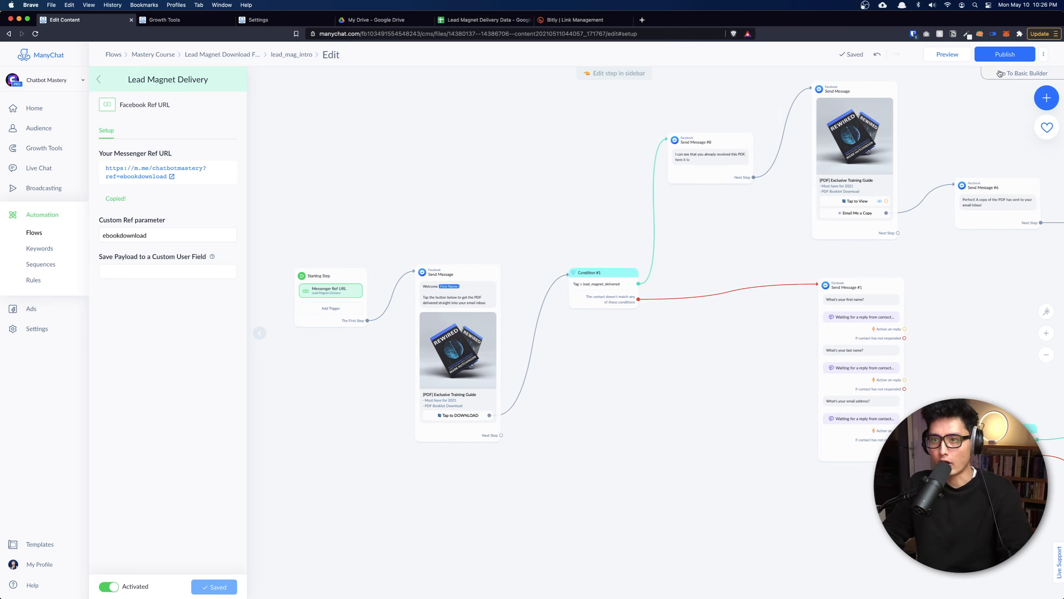
click(1010, 57)
scroll(715, 354, down, 10)
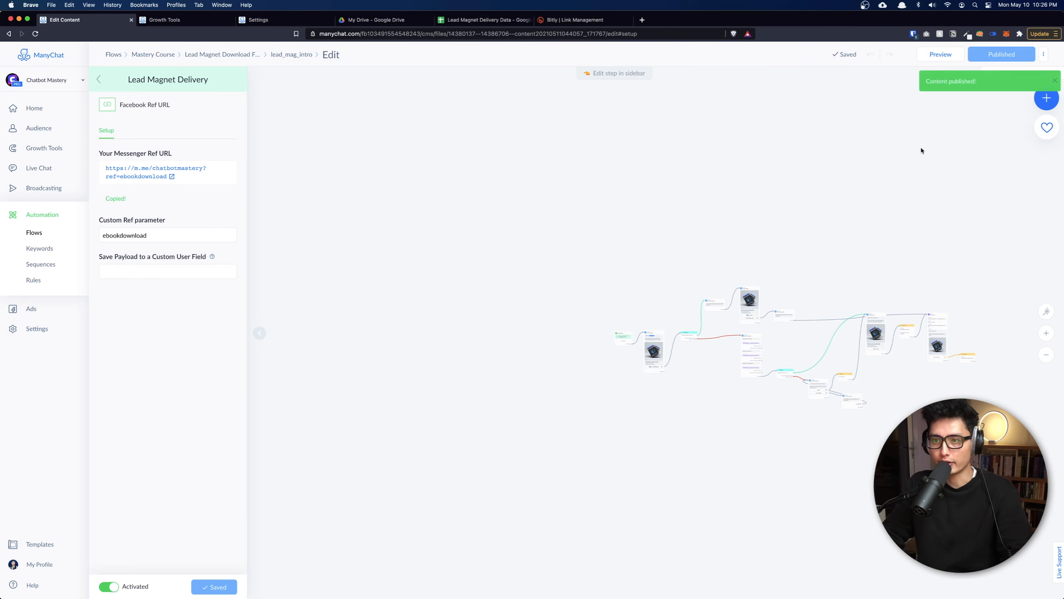
scroll(727, 263, right, 5)
scroll(627, 288, up, 8)
drag(649, 287, 646, 216)
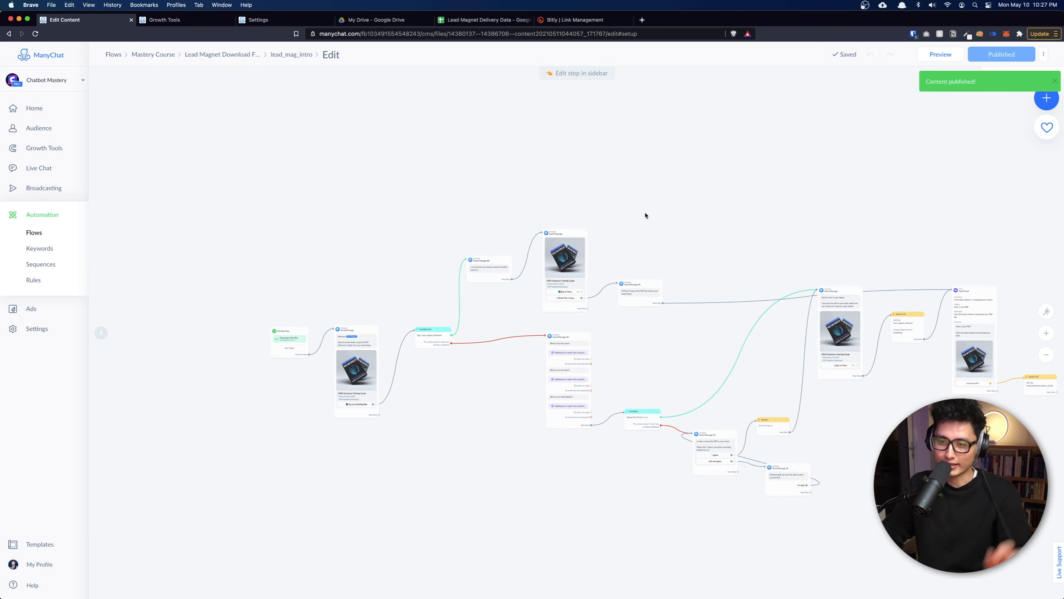